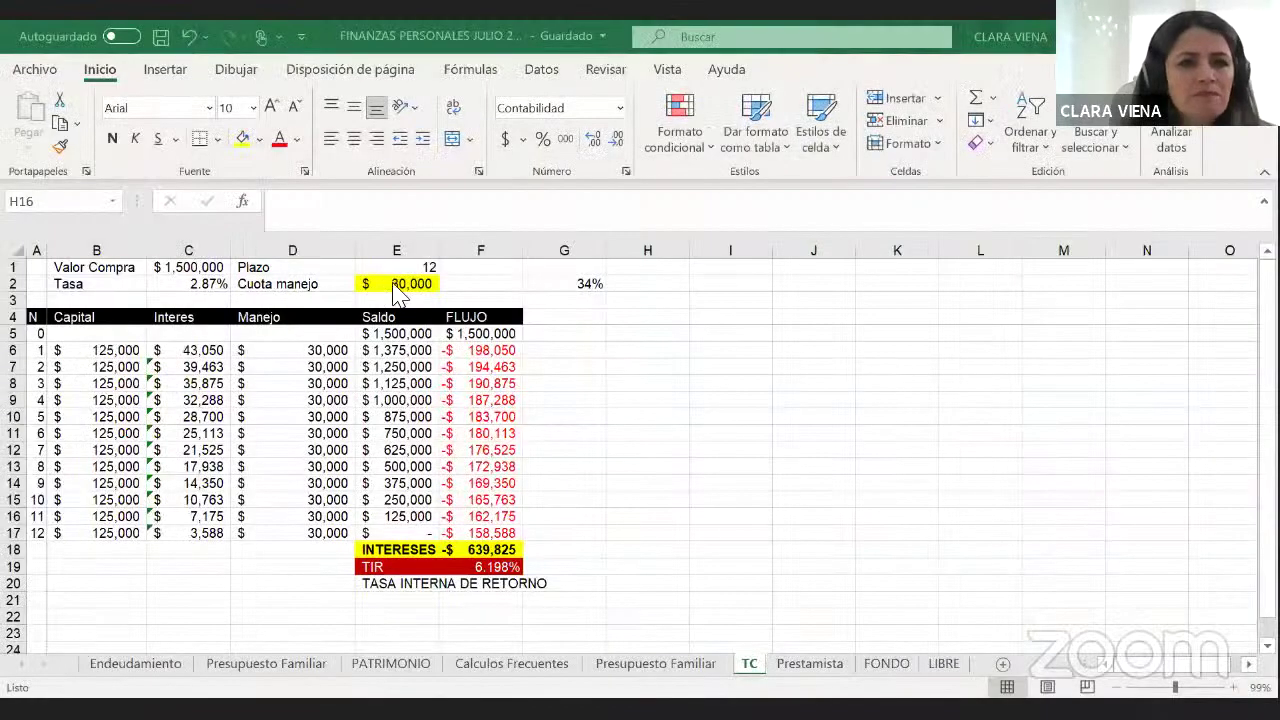
Clear the Cuota manejo value in E2 and select the Tasa cell C2
click(397, 286)
key(Delete)
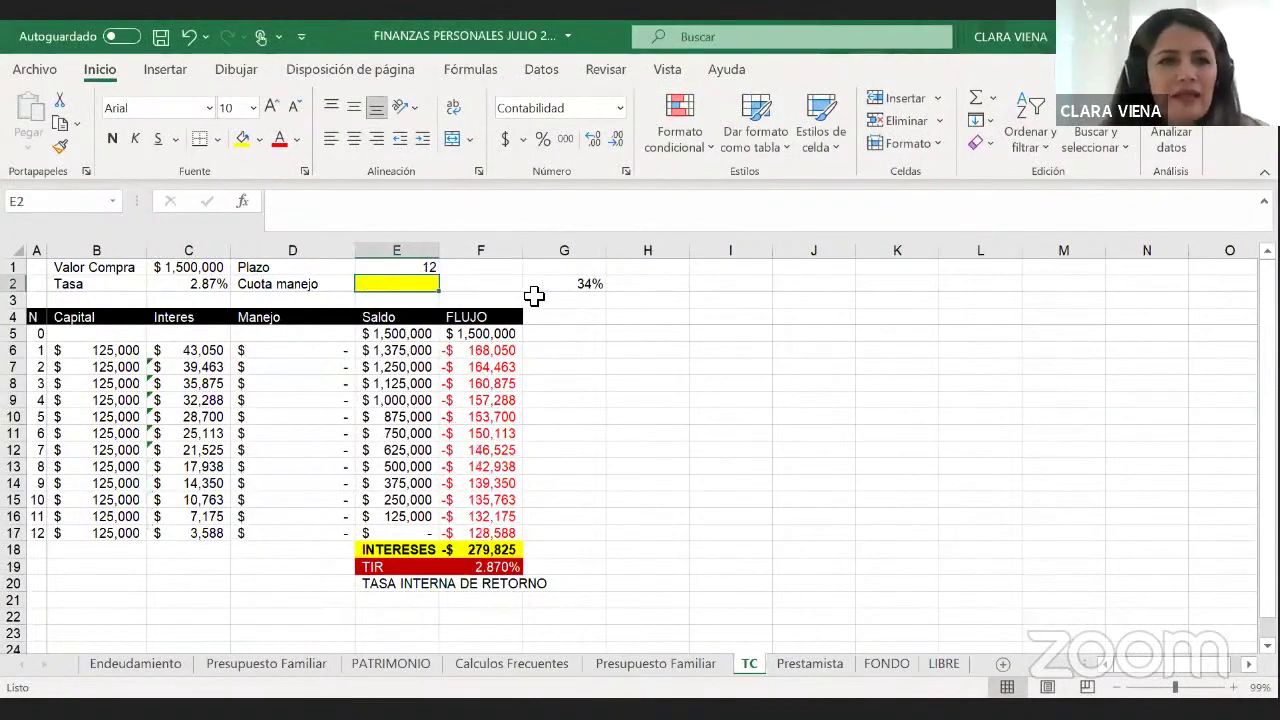
click(205, 284)
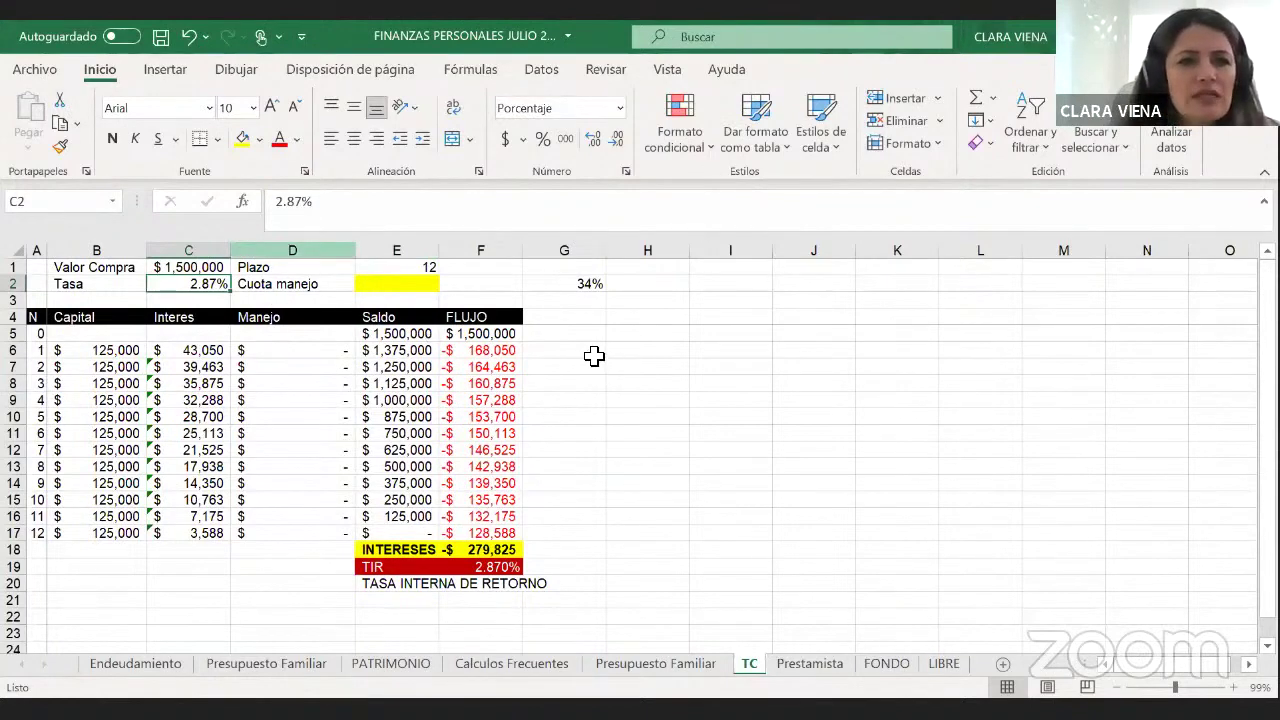
text(+)
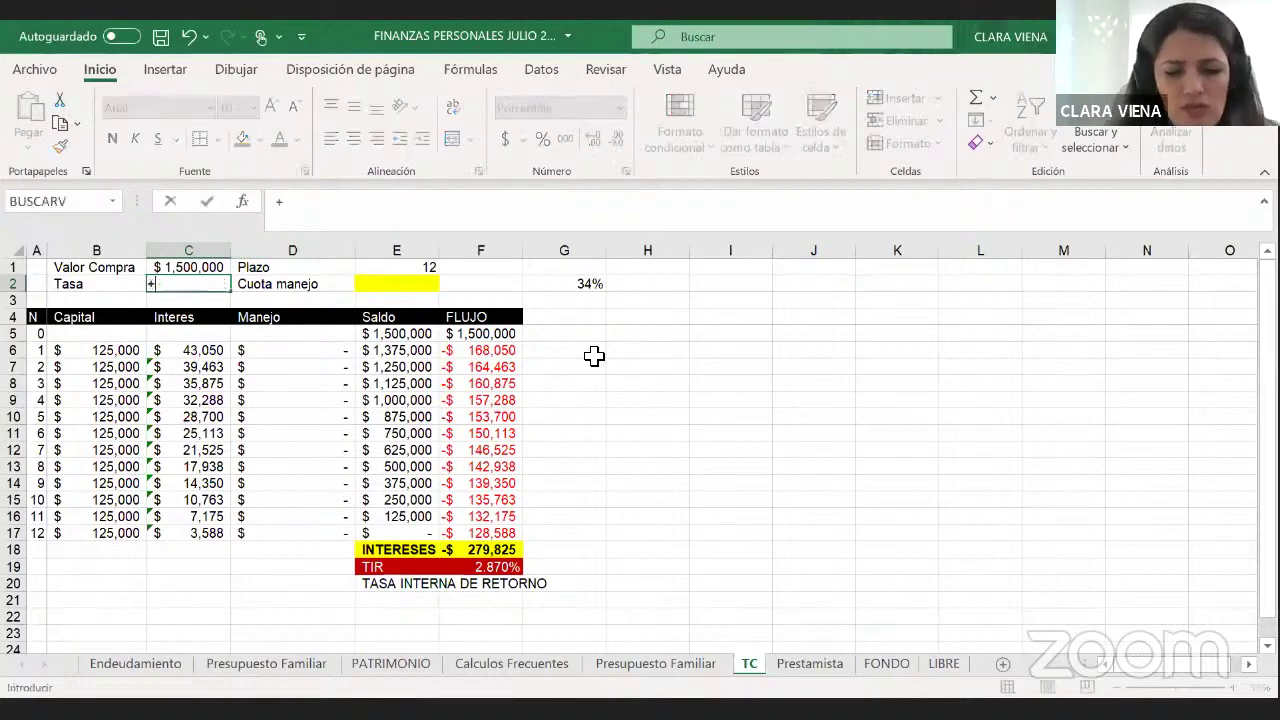
text(25%12)
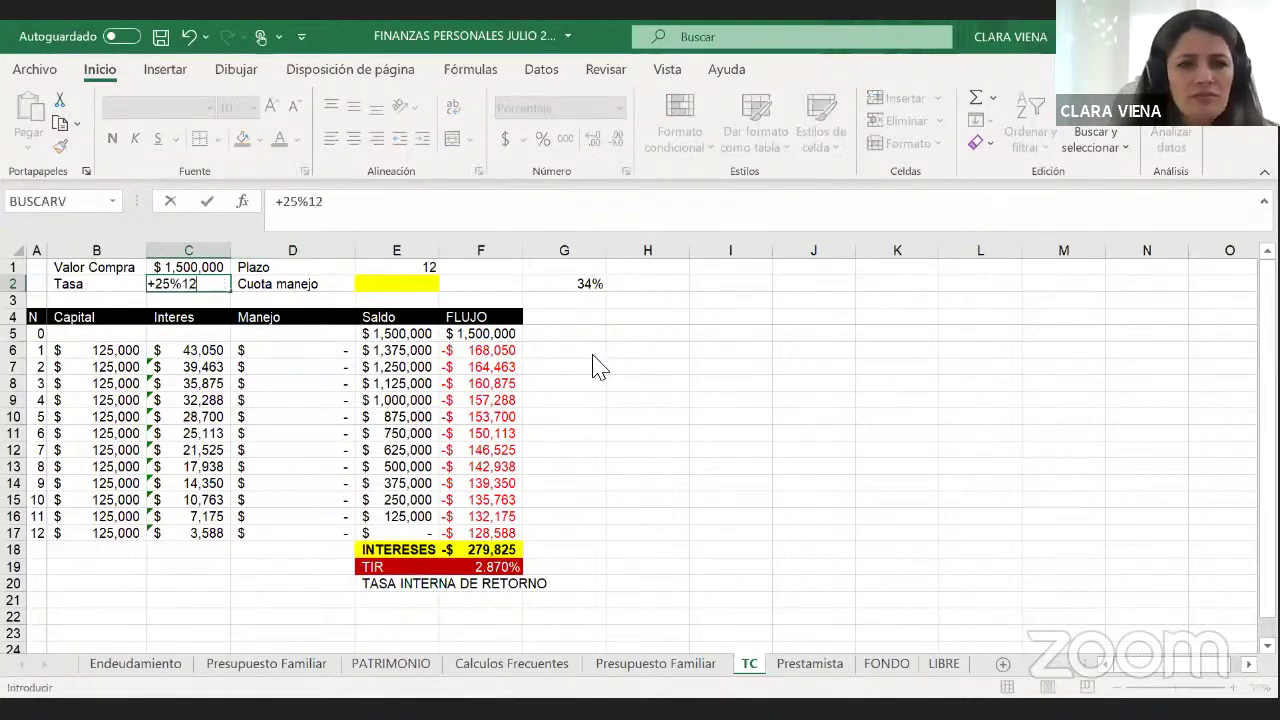
key(Return)
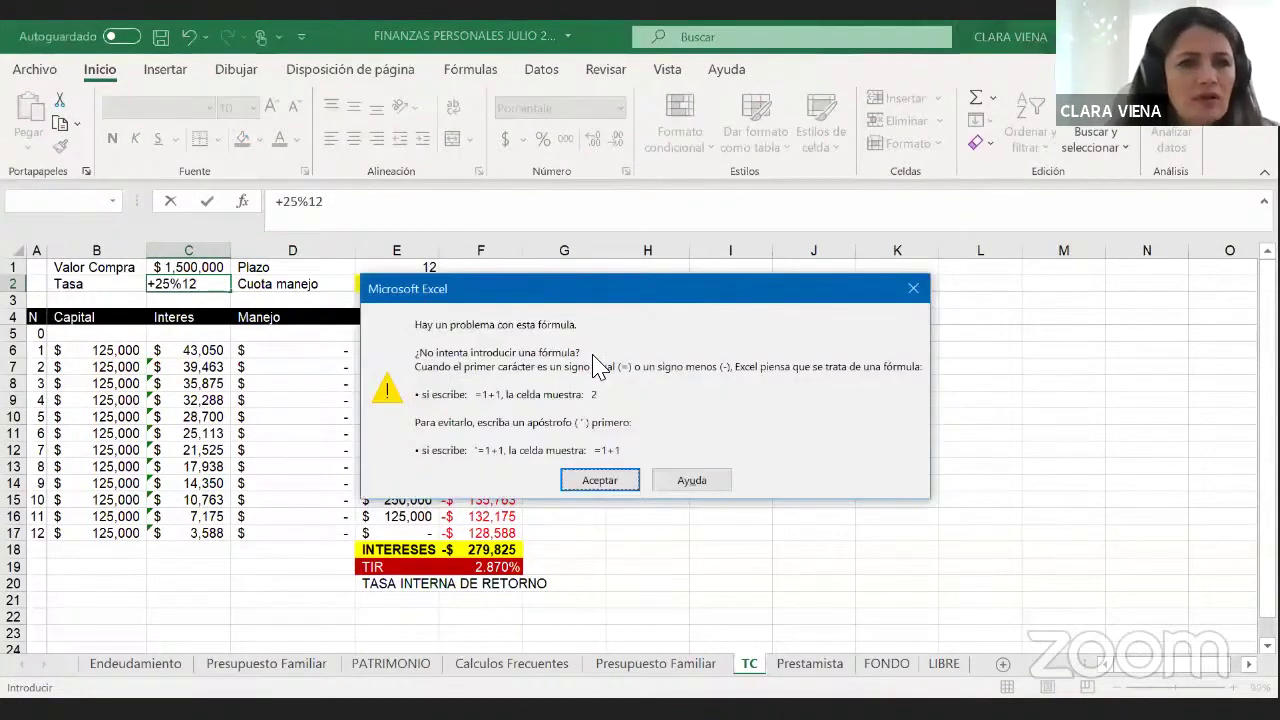
key(Escape)
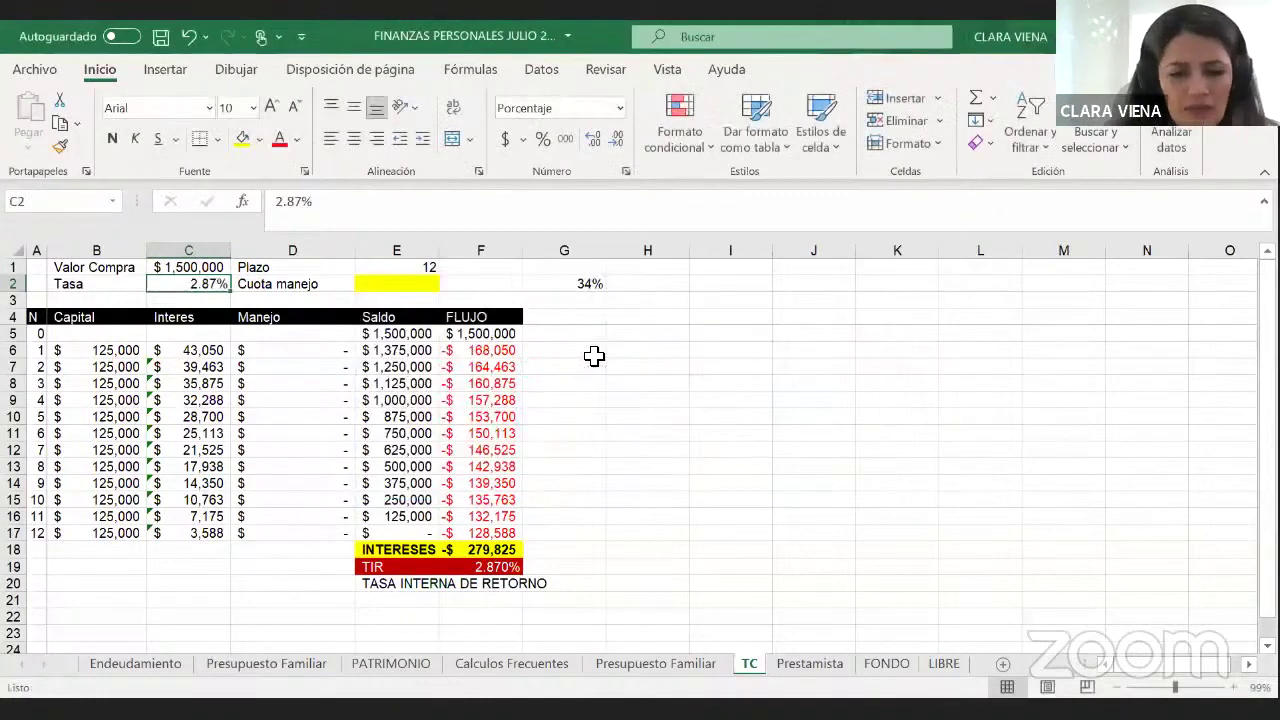
Set the Tasa in C2 to the formula +25%/12
text(+2)
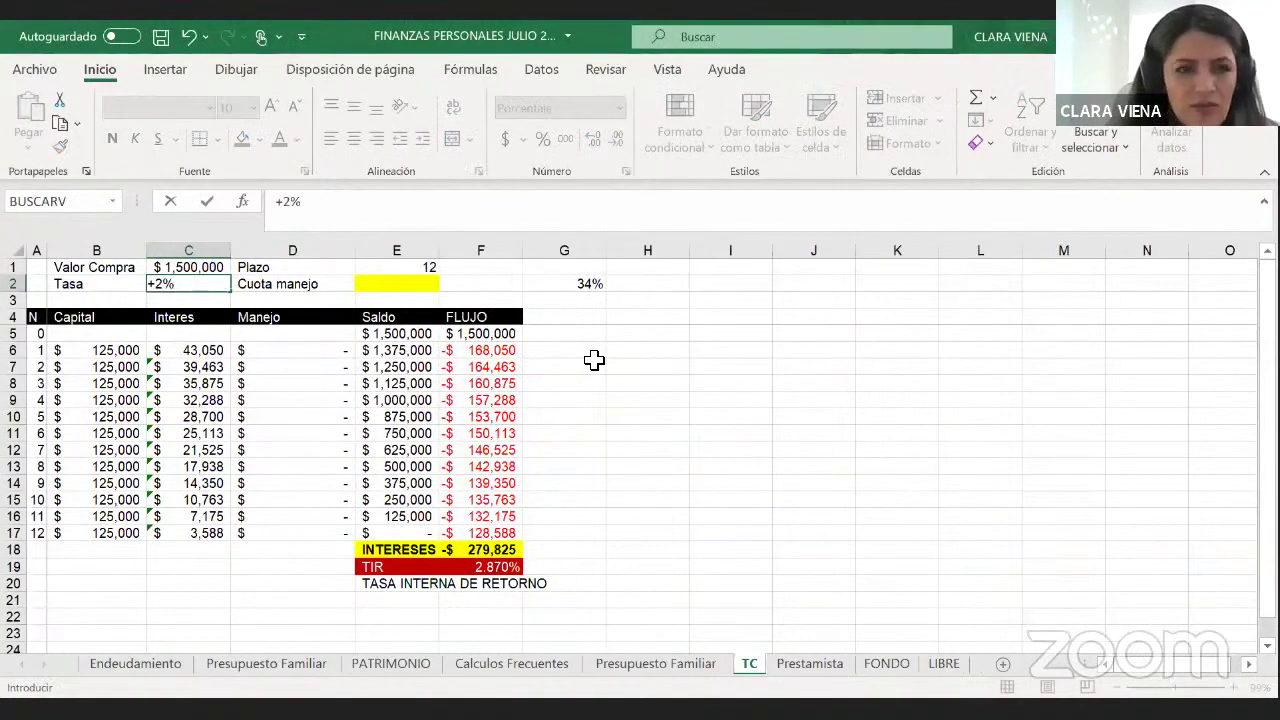
text(5%)
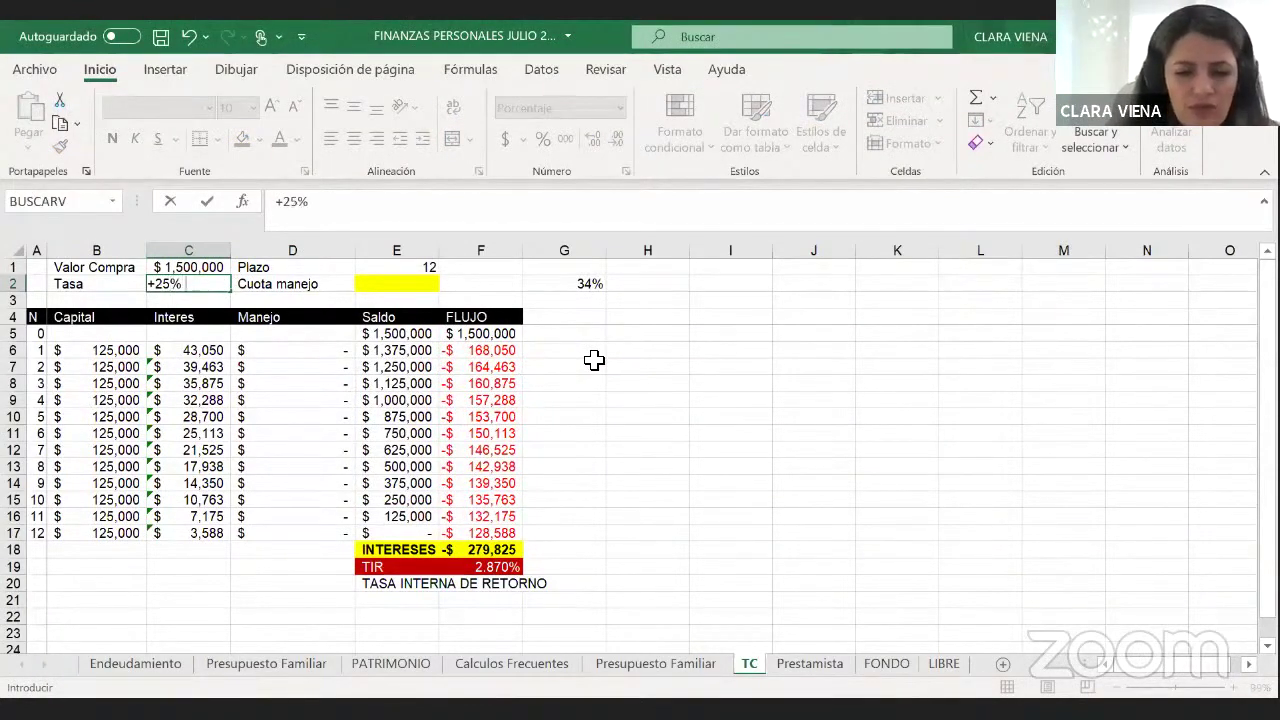
text(/12)
key(Return)
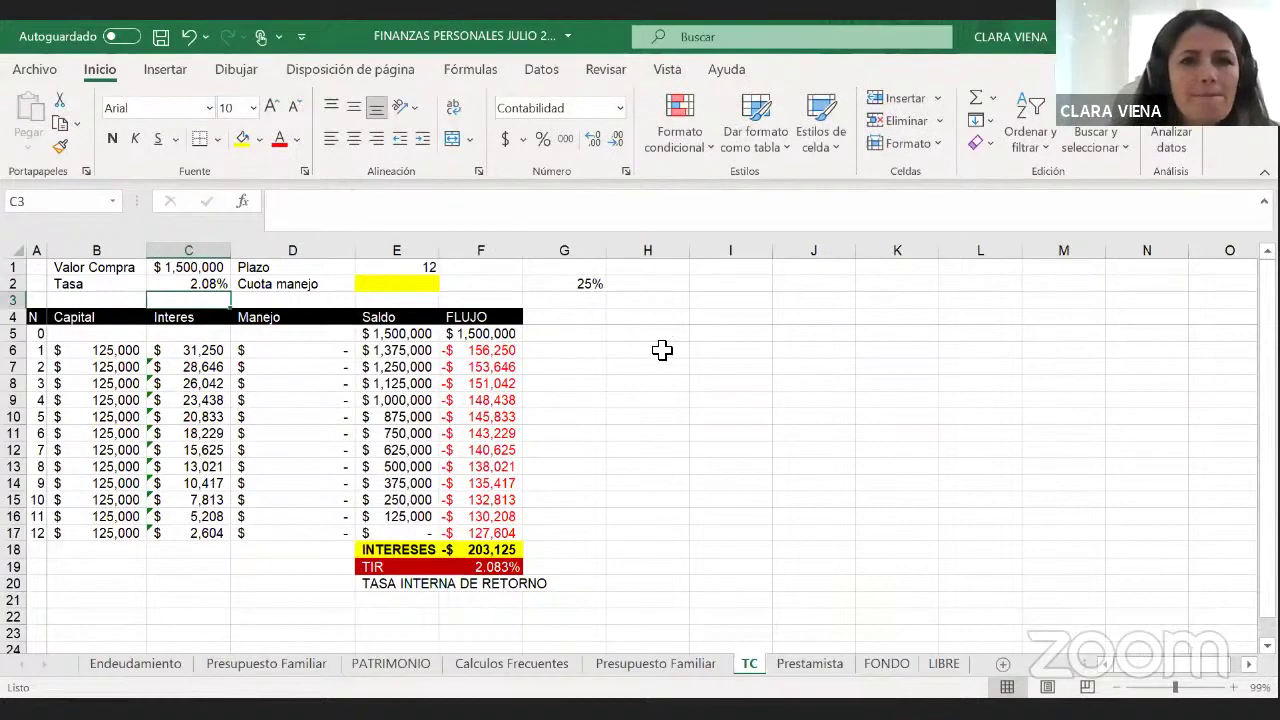
click(748, 357)
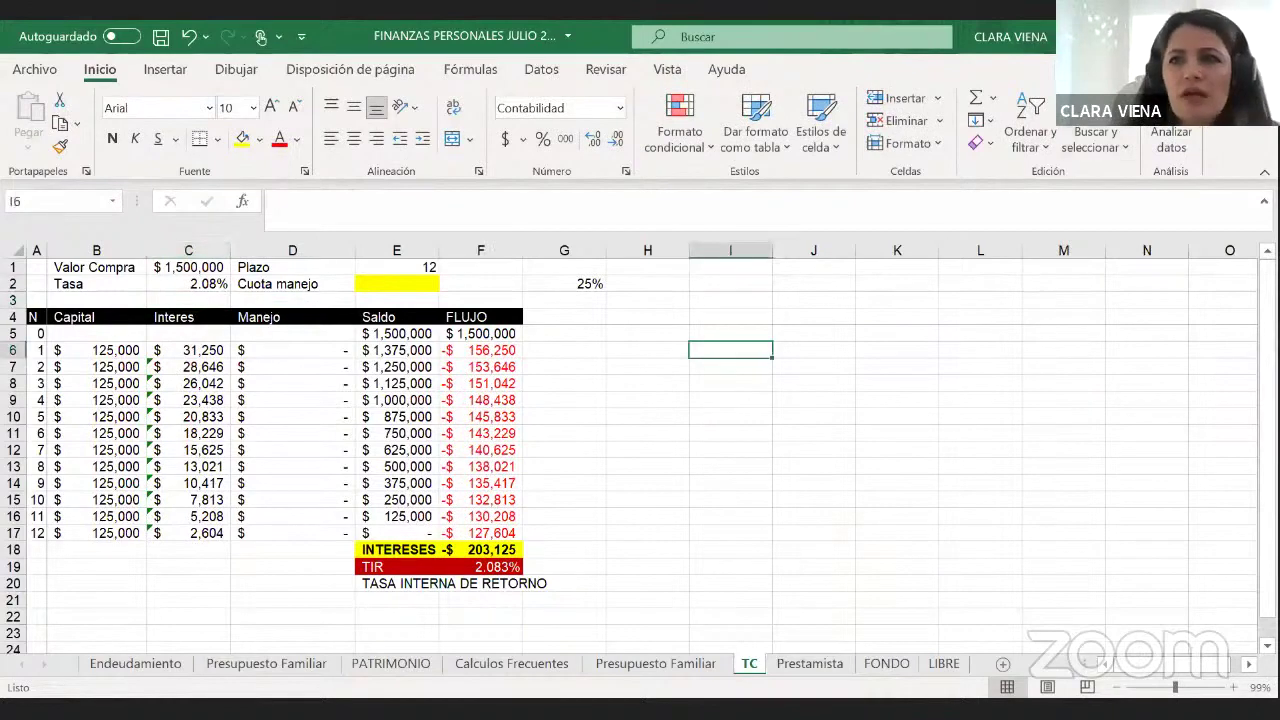
Undo the last Tasa change and reapply it to compare the payment table at both rates
double_click(372, 48)
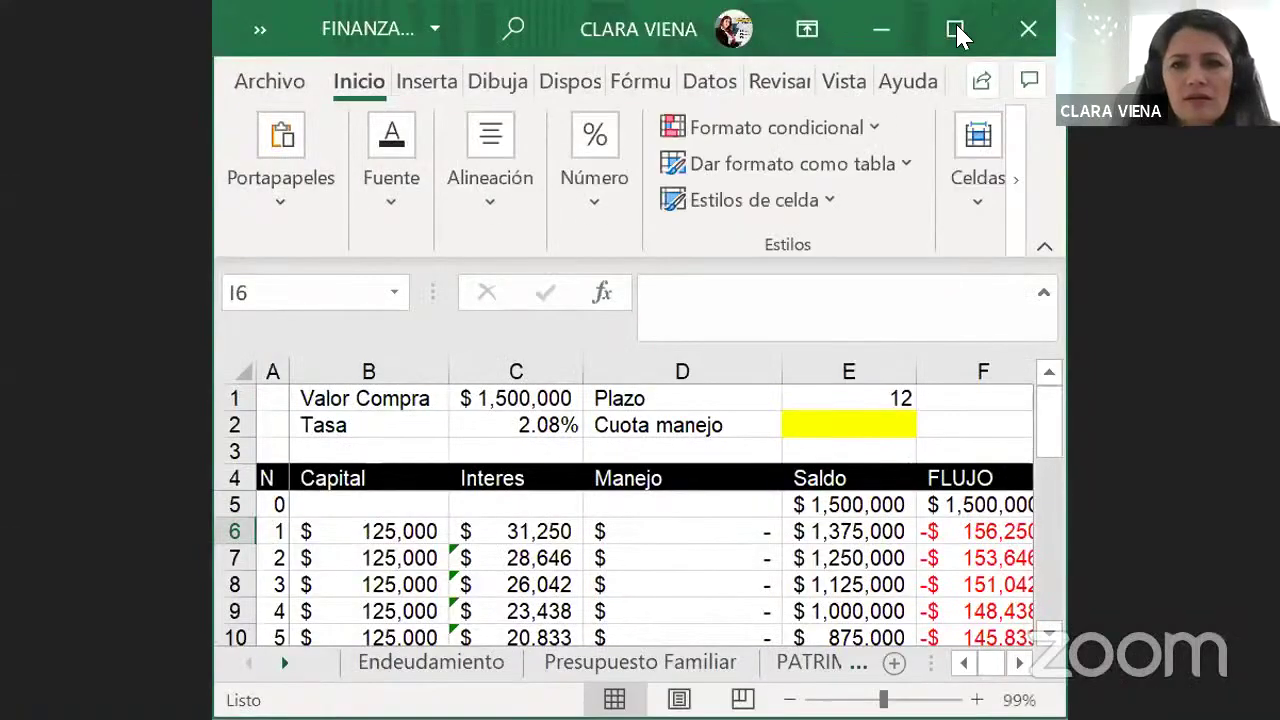
key(super+Up)
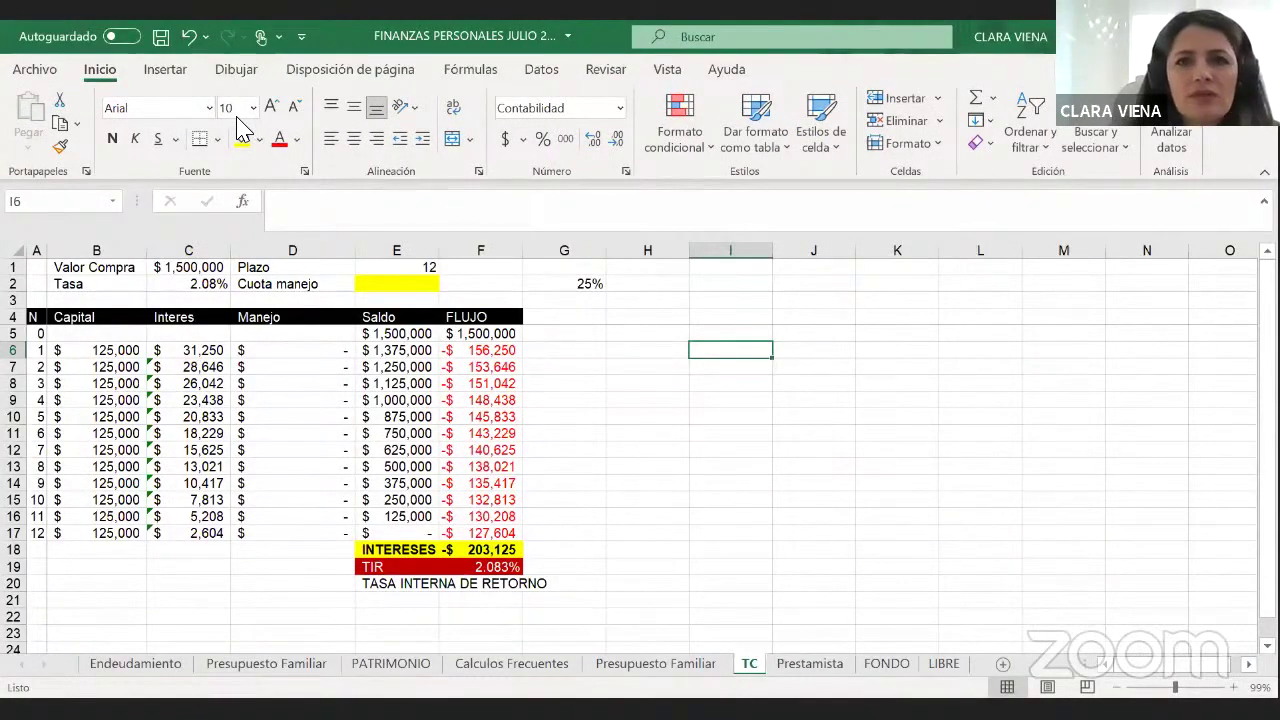
click(189, 44)
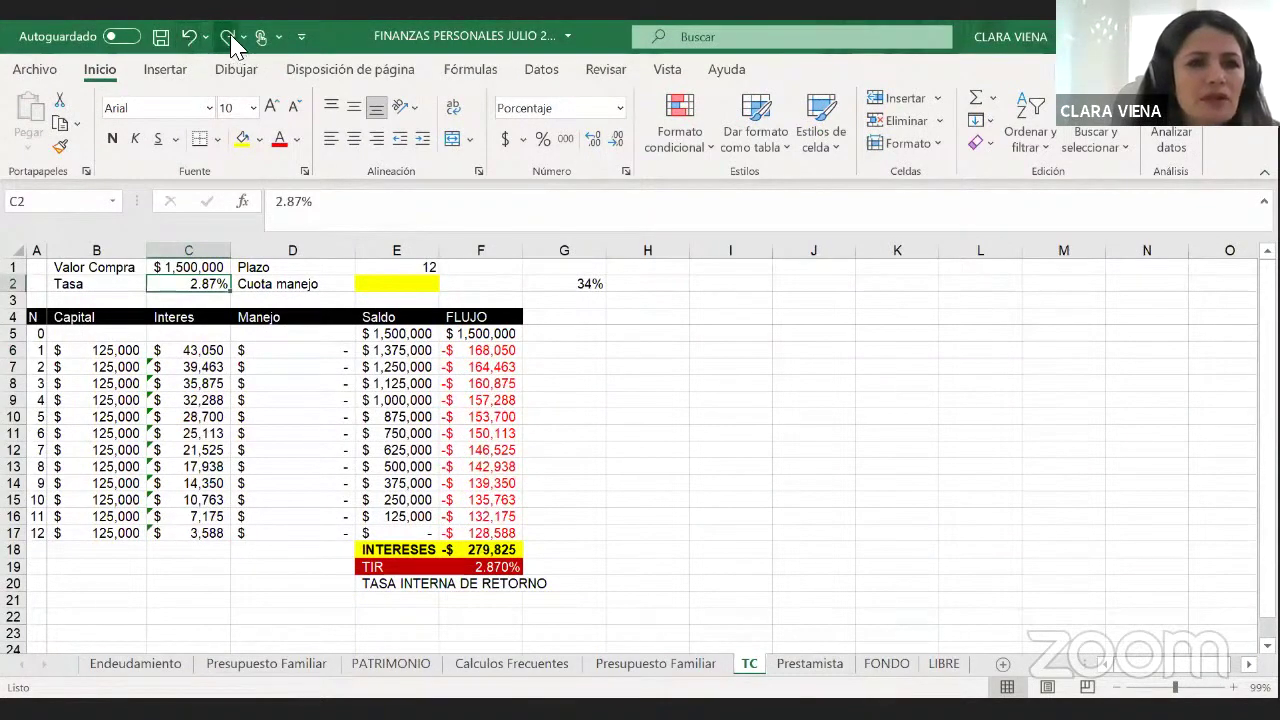
click(230, 44)
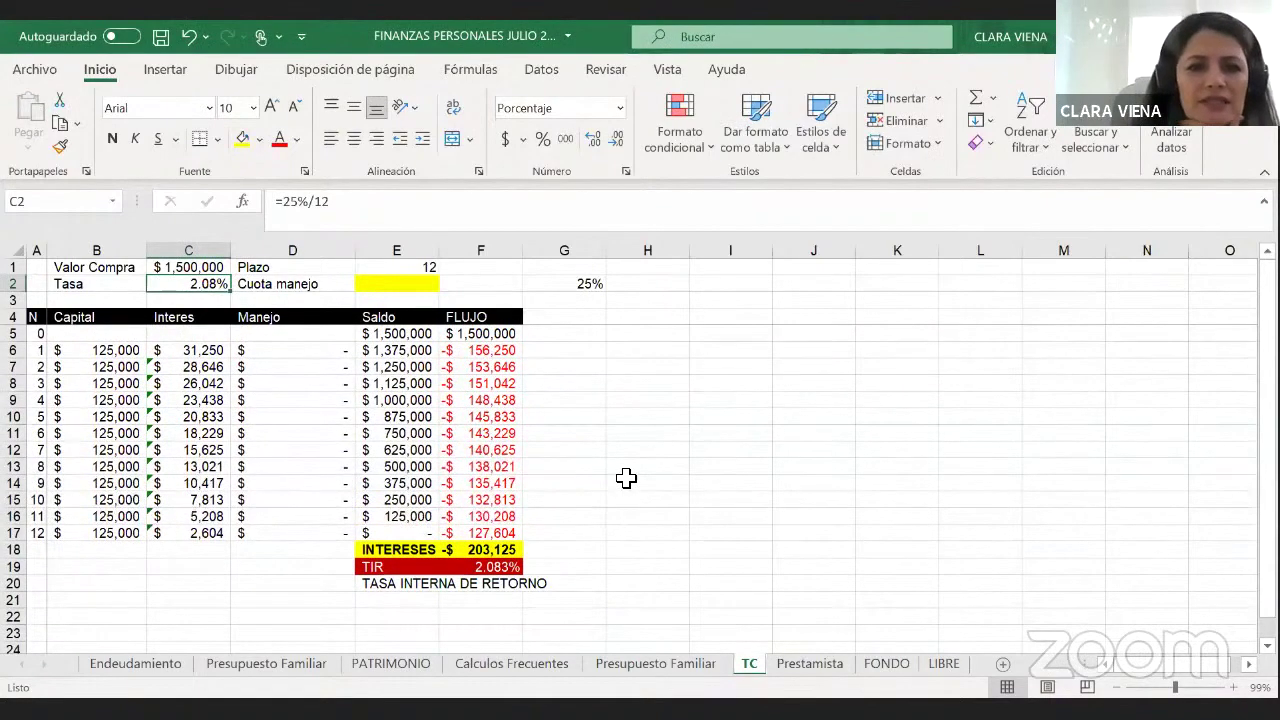
scroll(626, 479, up, 2)
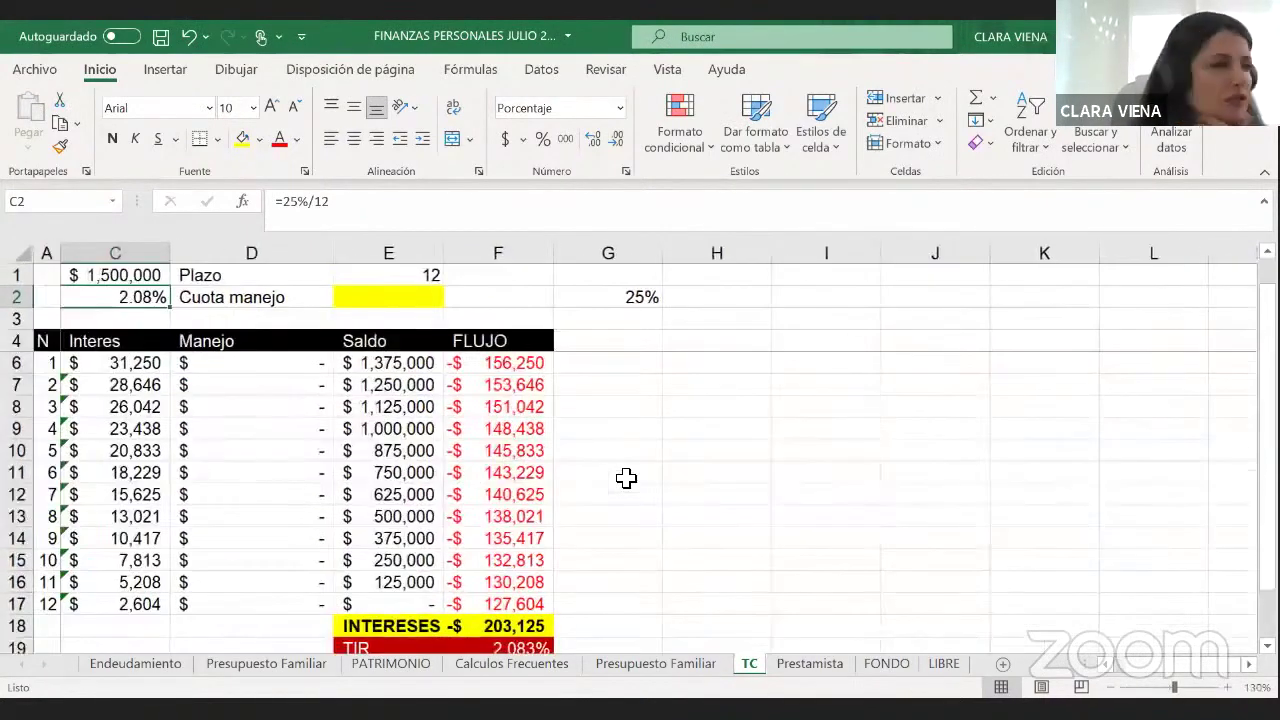
click(956, 542)
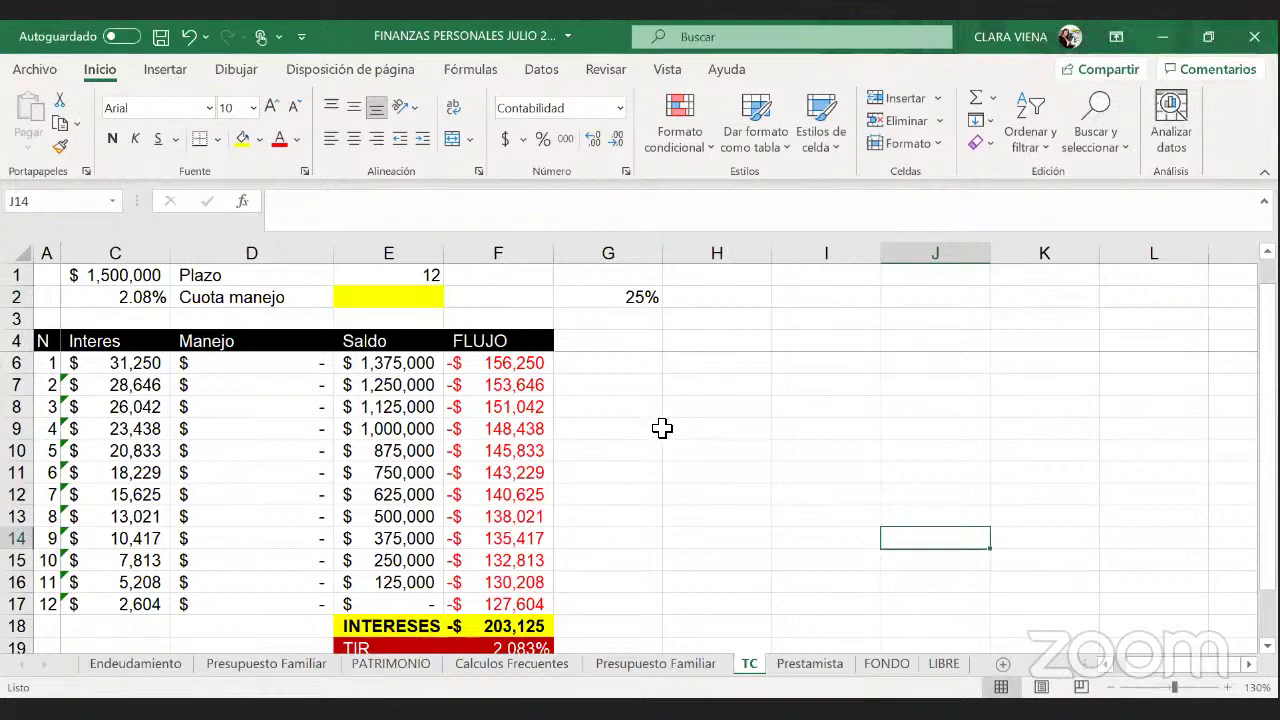
key(Left)
key(Left)
key(Left)
key(Up)
key(Up)
key(Up)
key(Up)
key(Up)
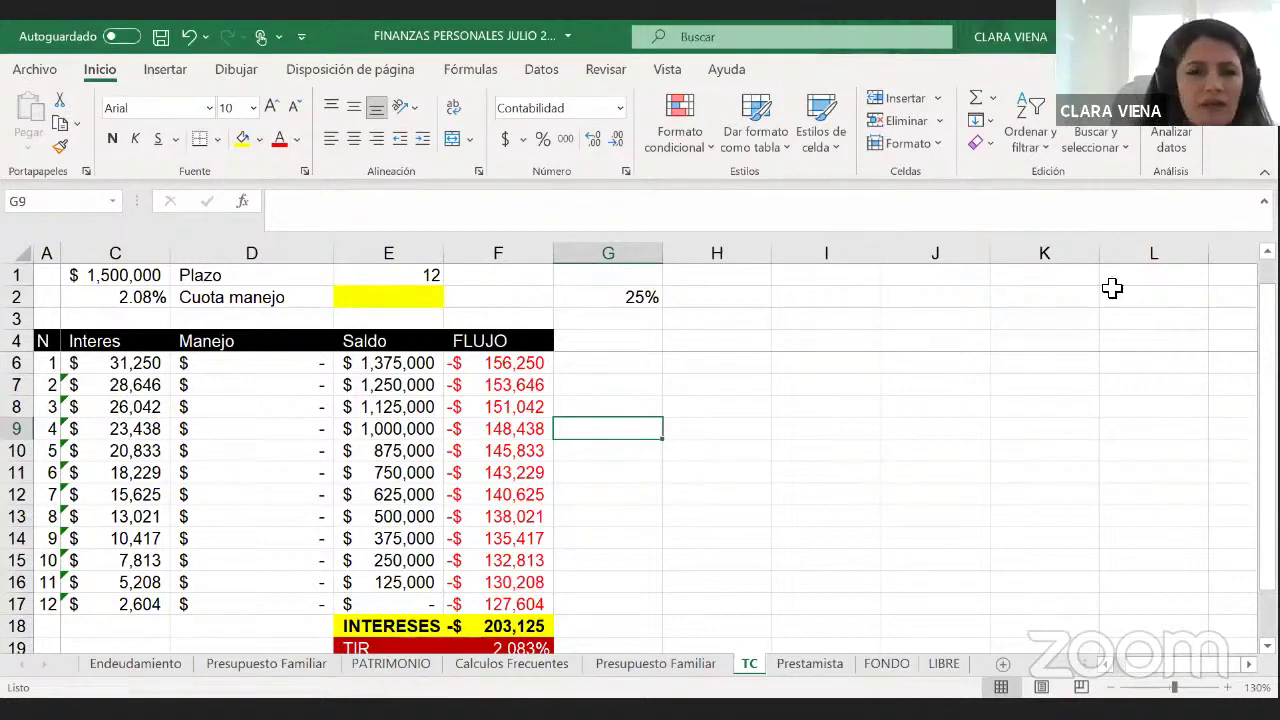
key(ctrl+z)
scroll(752, 431, down, 1)
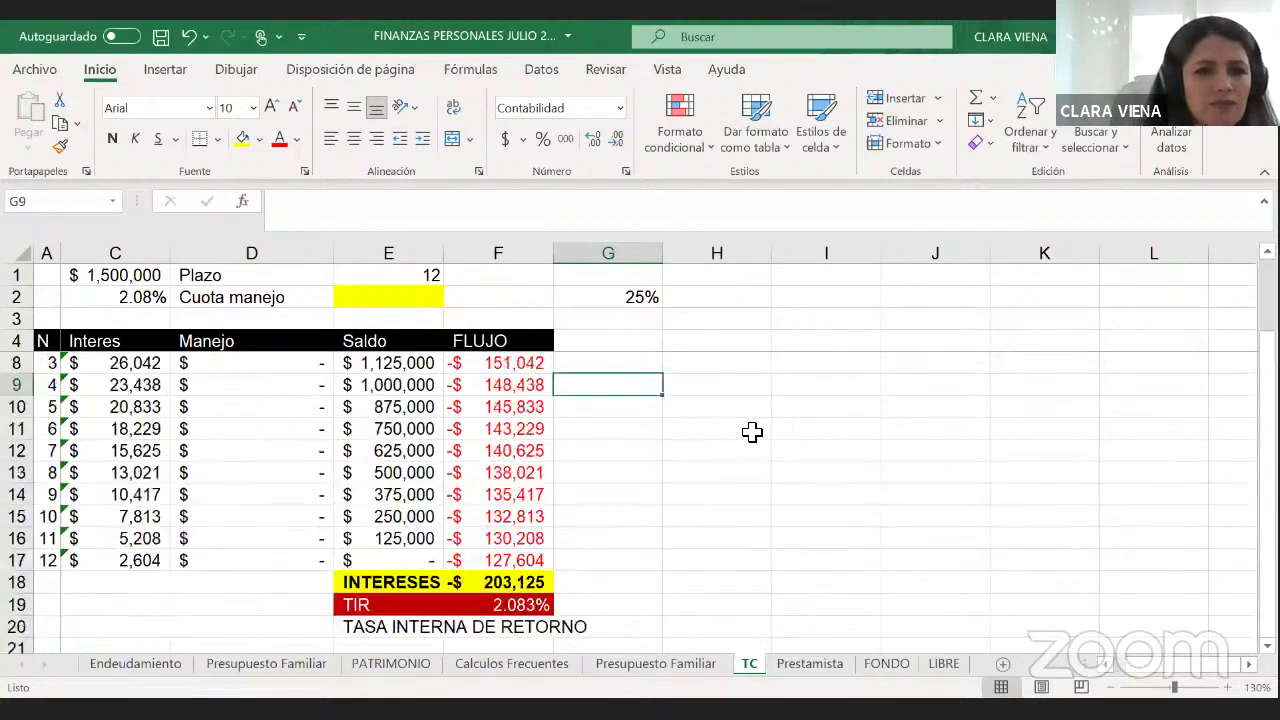
scroll(752, 431, up, 1)
scroll(752, 431, down, 1)
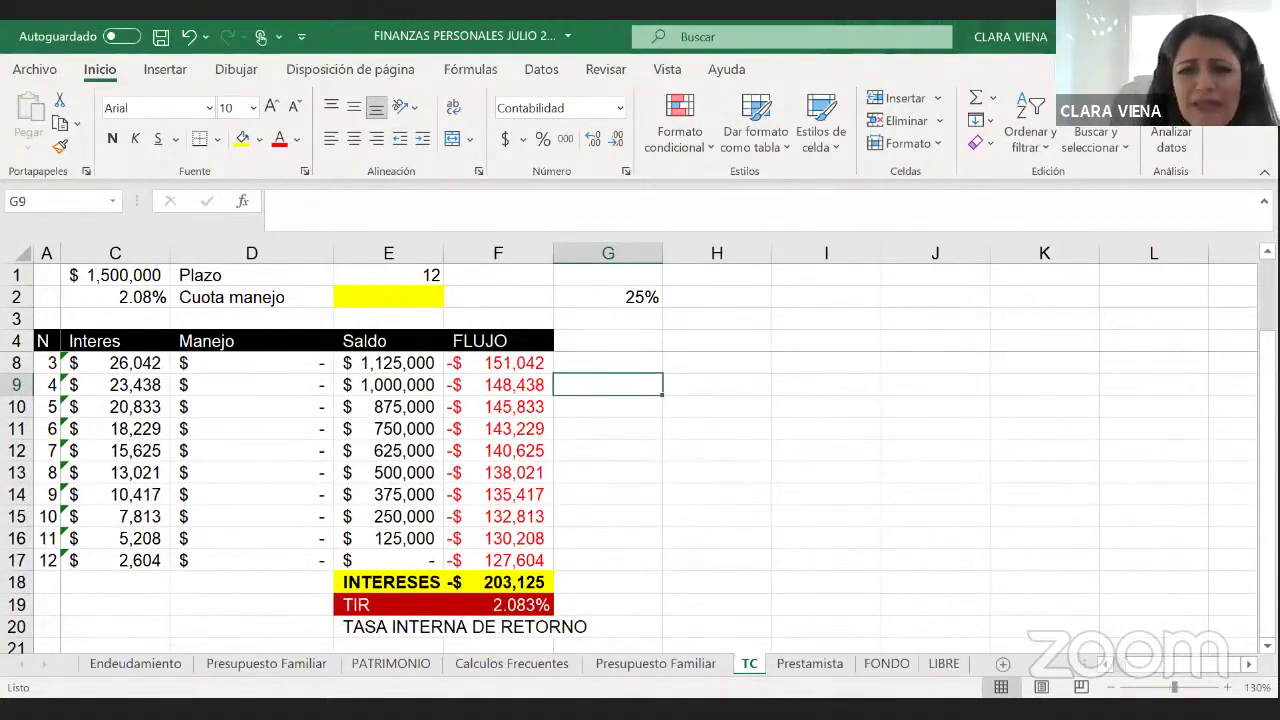
scroll(809, 509, down, 1)
scroll(658, 499, up, 1)
scroll(640, 495, up, 1)
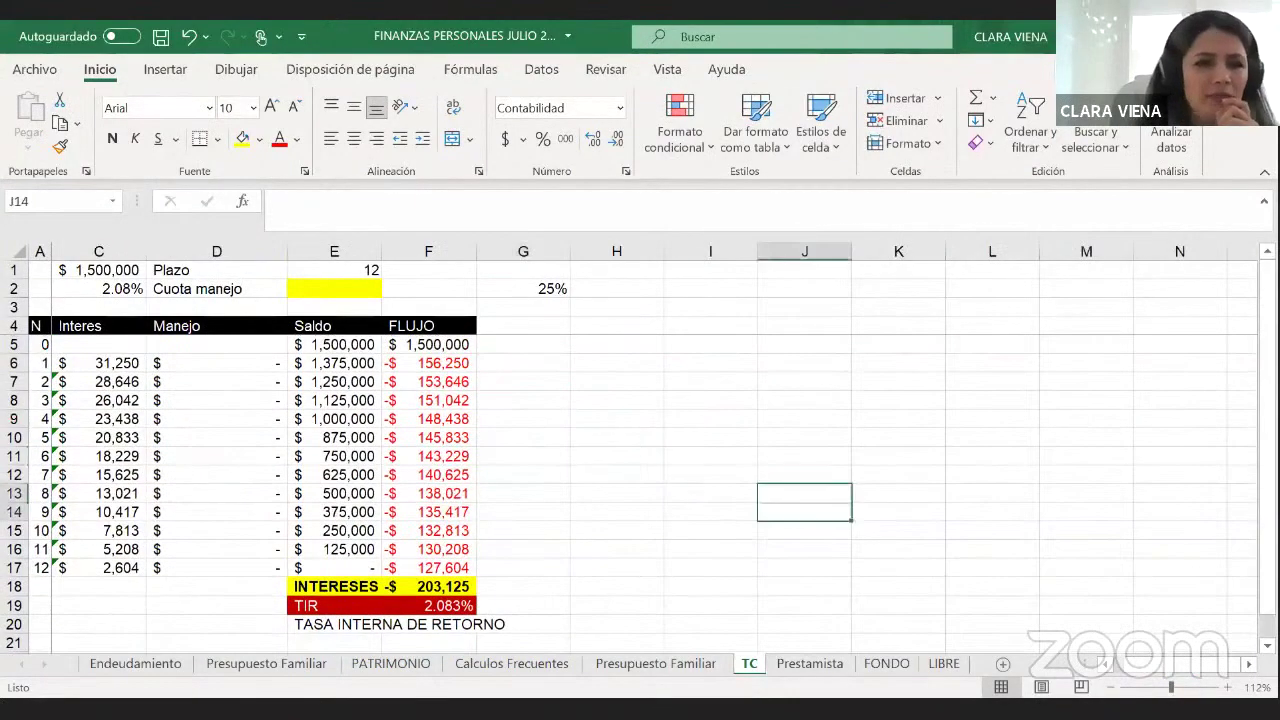
drag(818, 511, 70, 465)
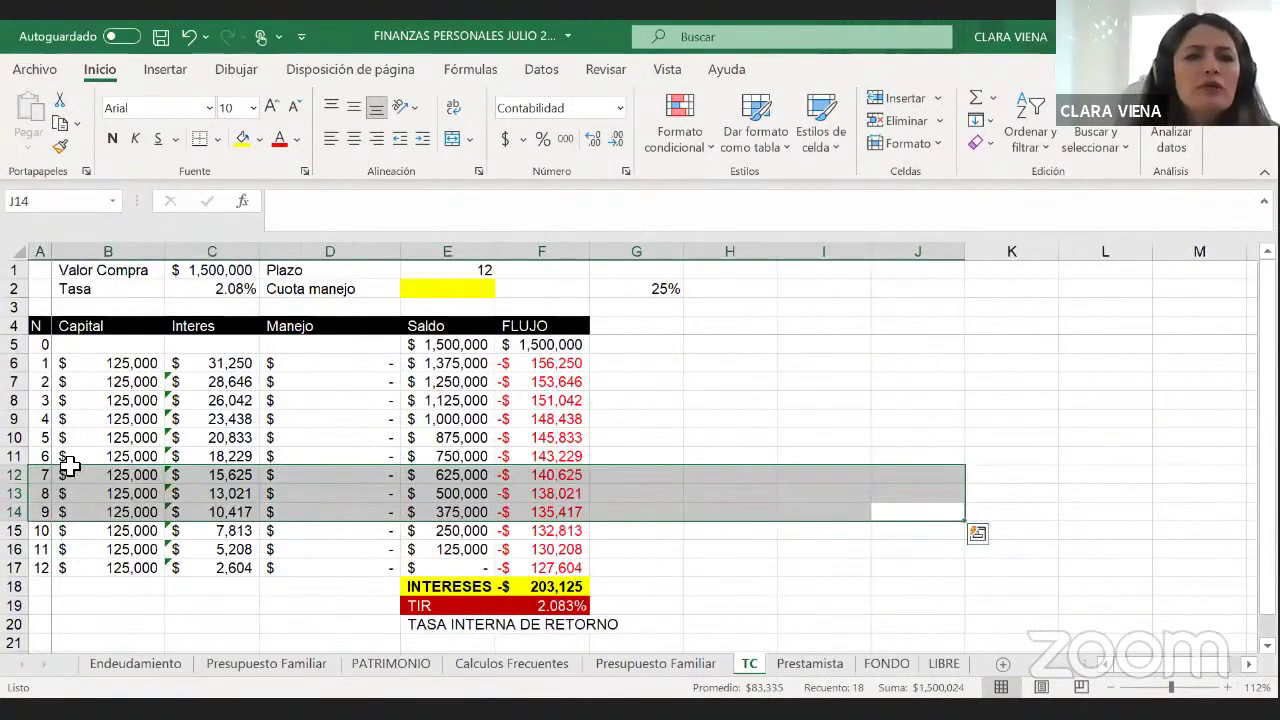
Review the Plazo and Tasa cells and the Capital formula of the first installment in B6
click(460, 271)
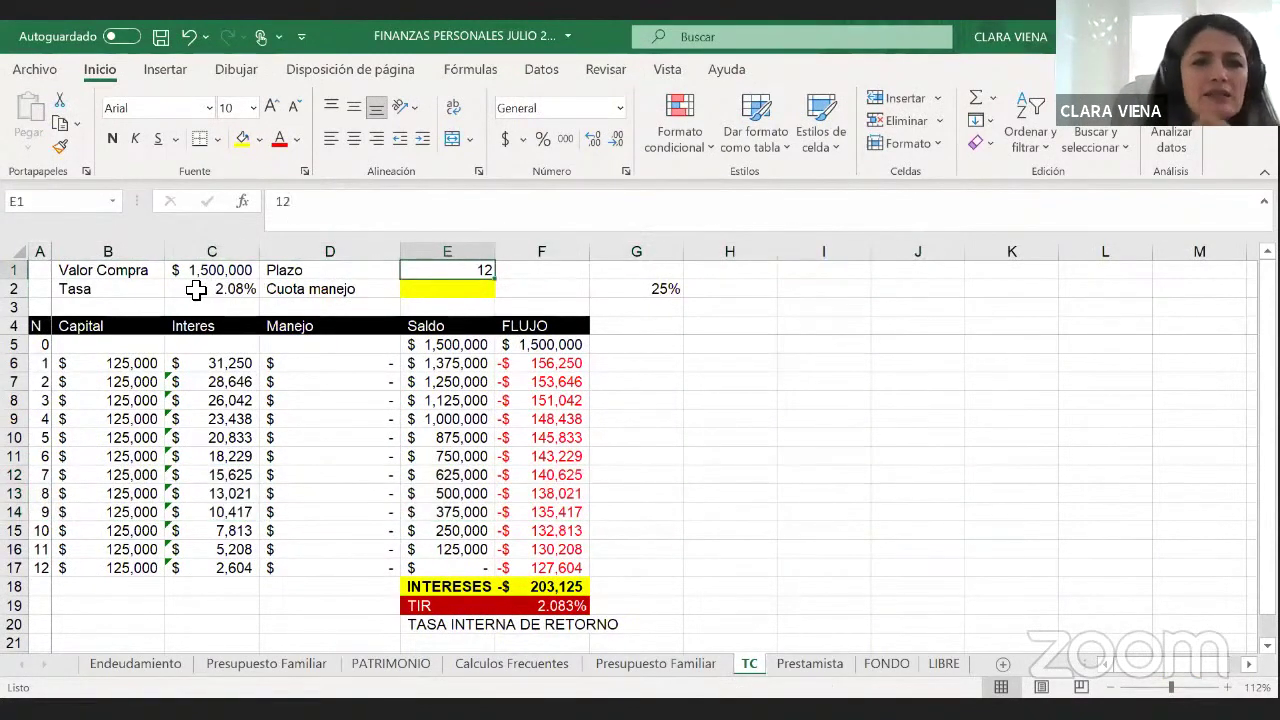
click(198, 290)
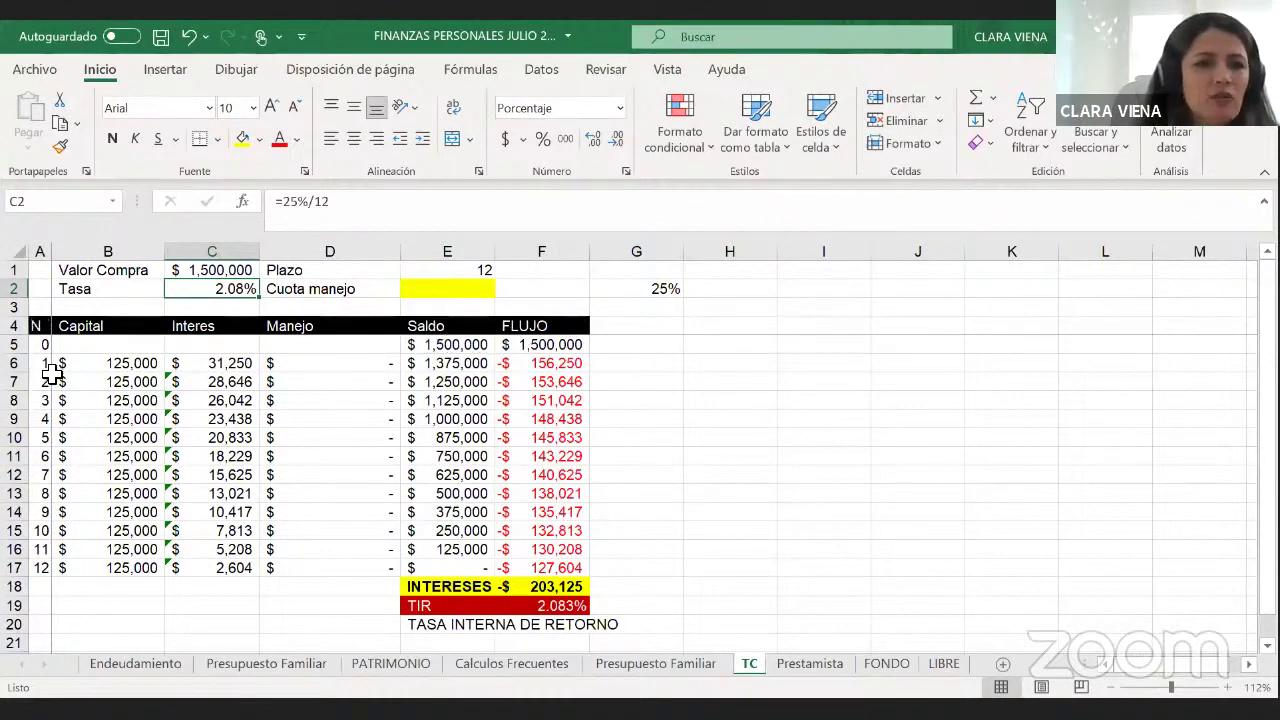
key(Left)
key(Down)
key(Down)
key(Down)
key(Down)
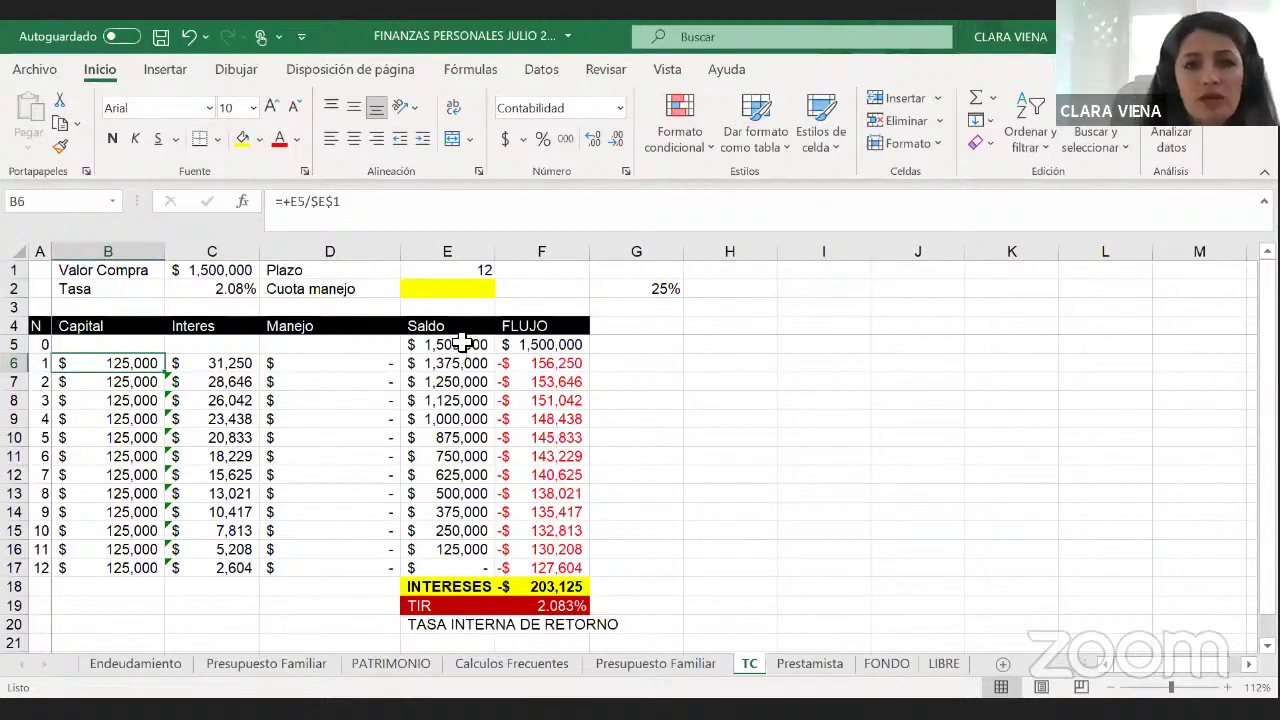
Examine the Interes formula of installment 1 in C6 and check the last installment's interest in C17
key(Right)
key(F2)
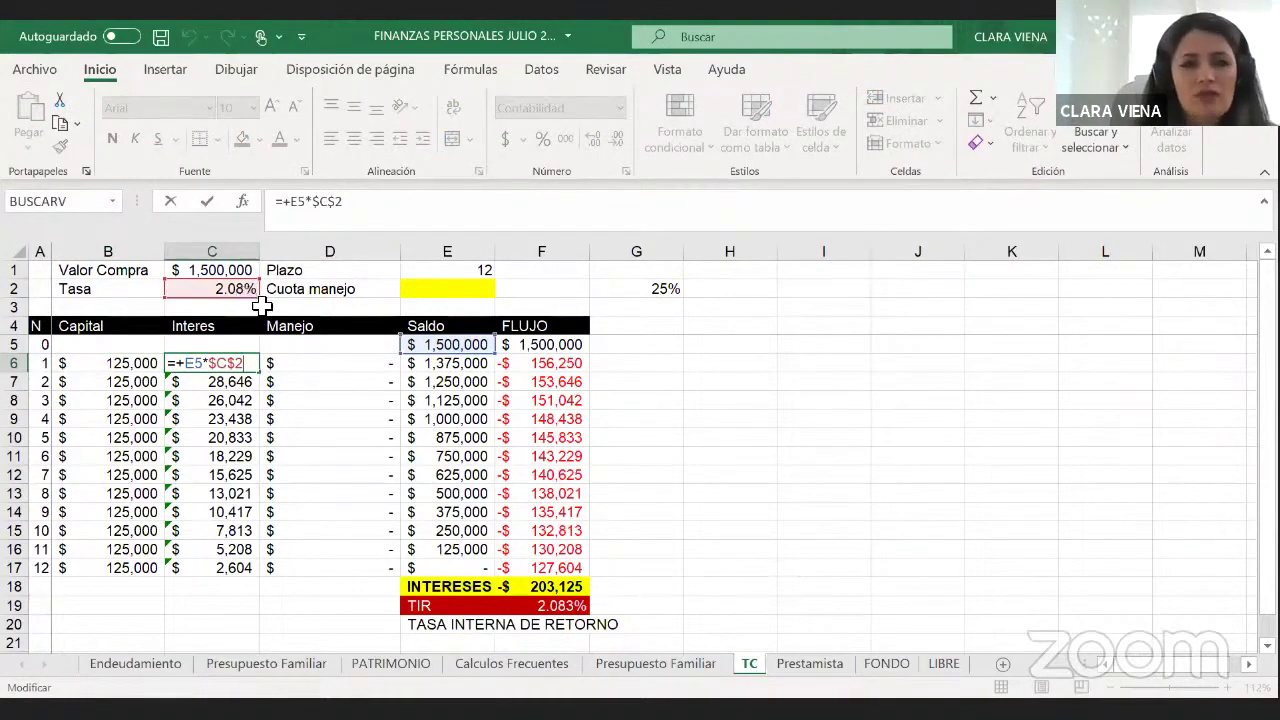
key(Return)
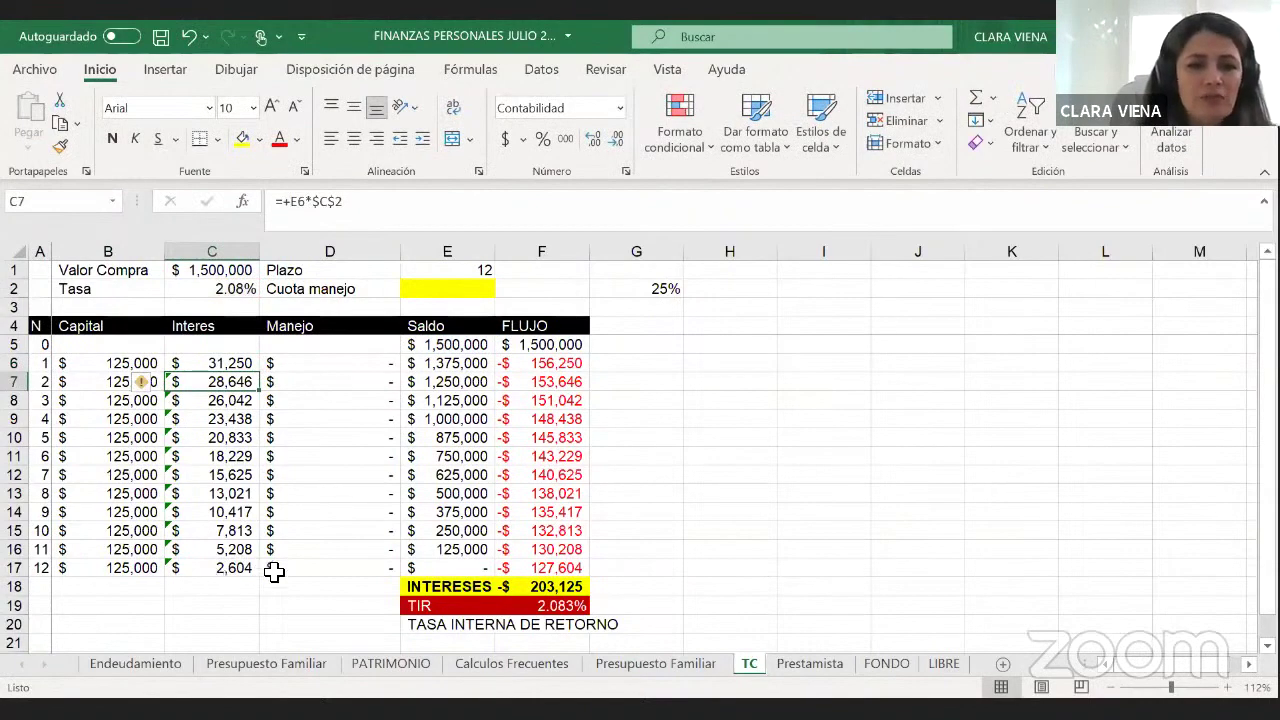
key(ctrl+Down)
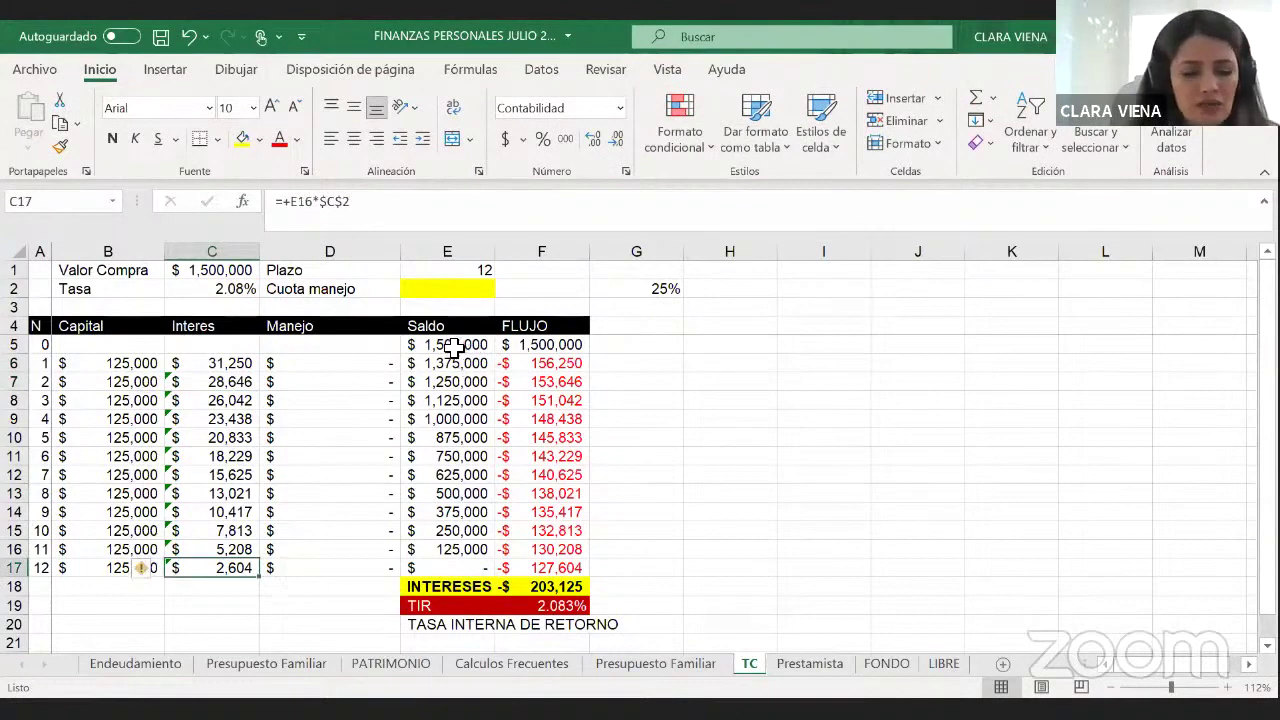
Inspect the Saldo formulas of the first installments from E6 down and the final balance in E17
double_click(455, 362)
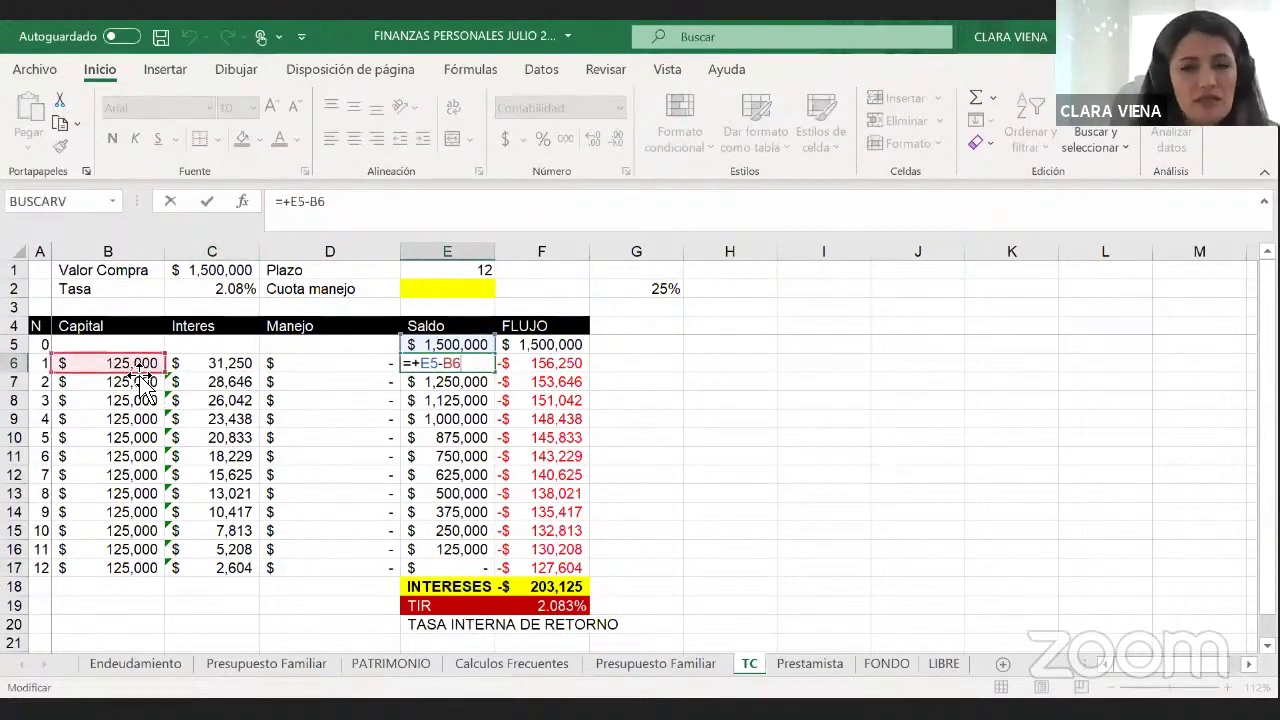
key(Return)
key(F2)
key(Return)
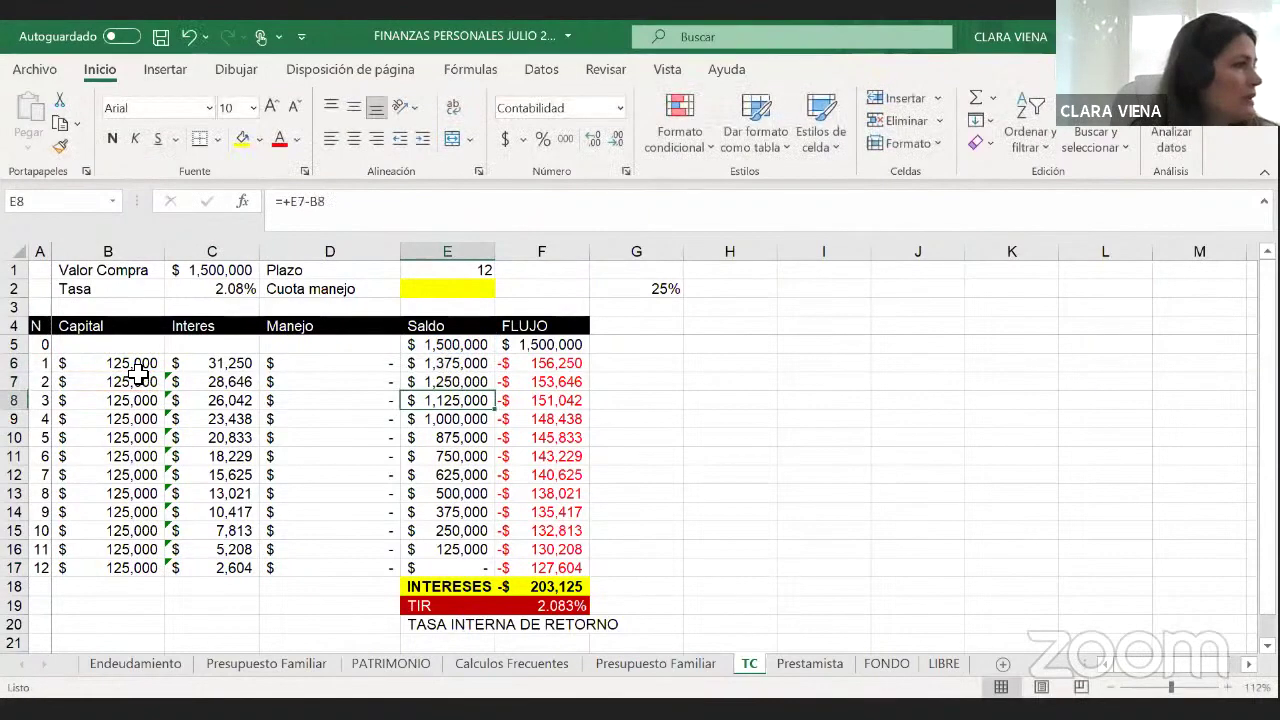
key(F2)
key(Return)
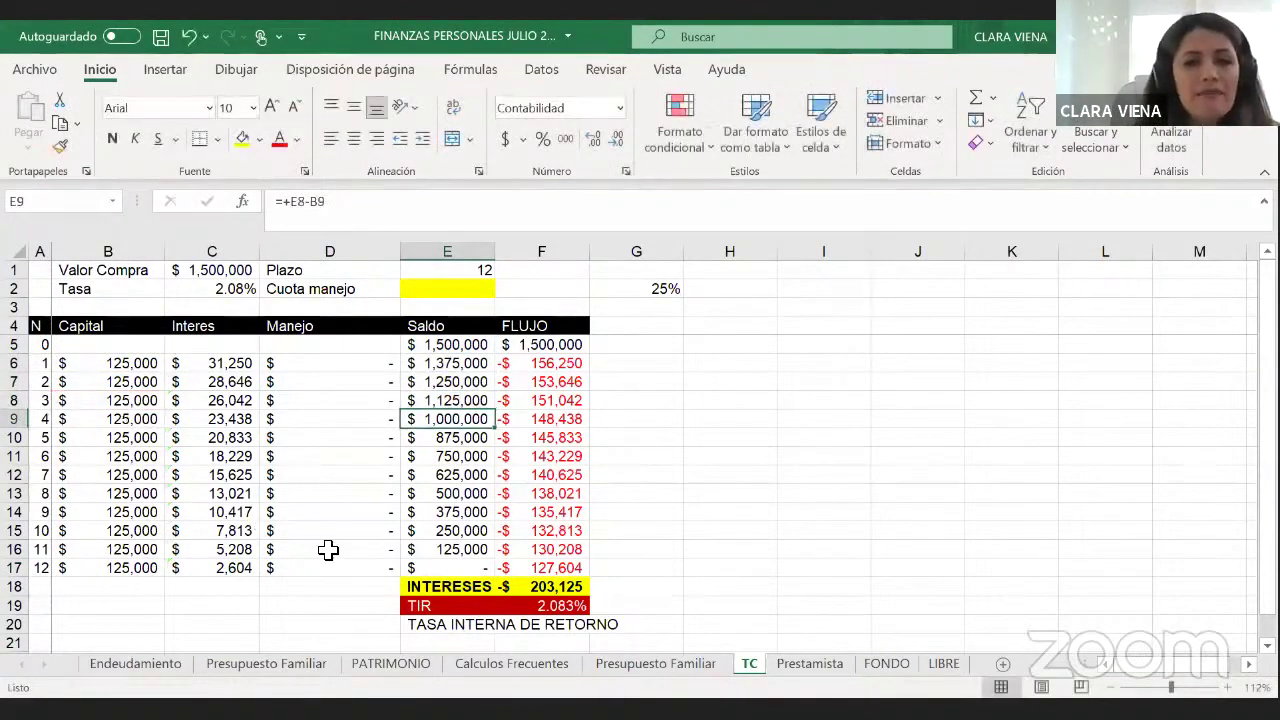
click(440, 568)
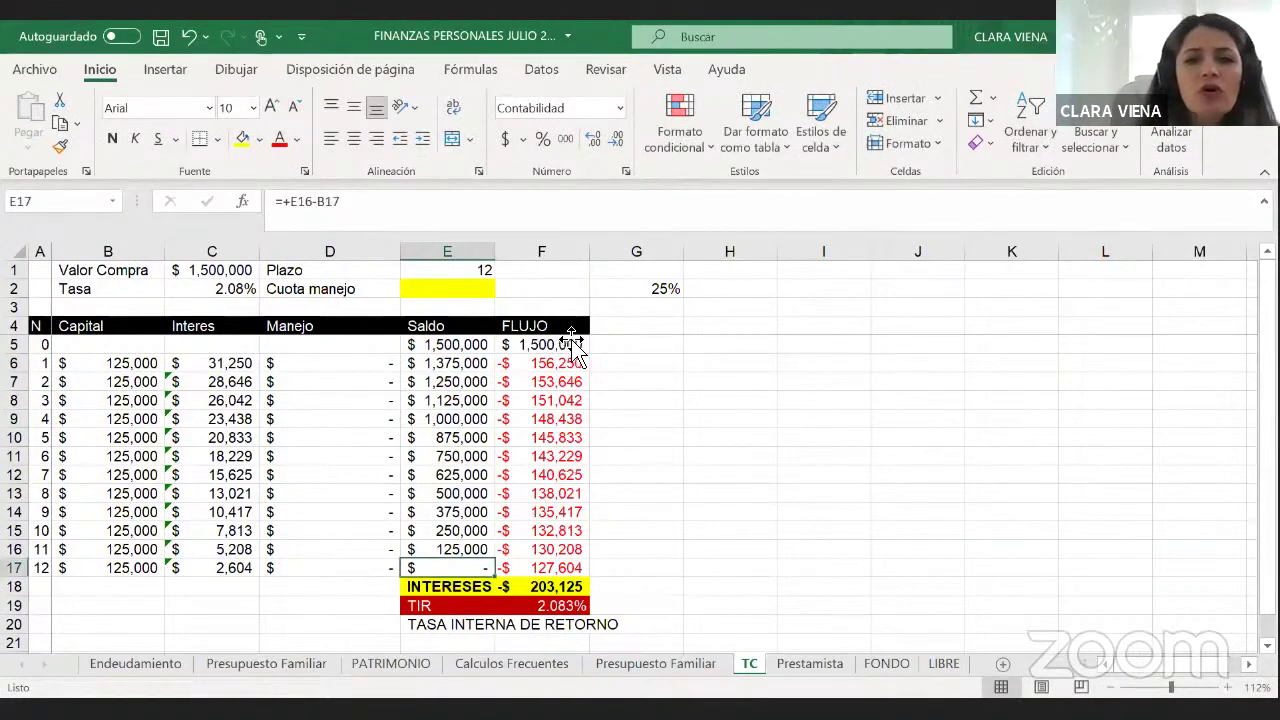
Examine the FLUJO formulas for the initial purchase in F5 and the first installment in F6
click(568, 344)
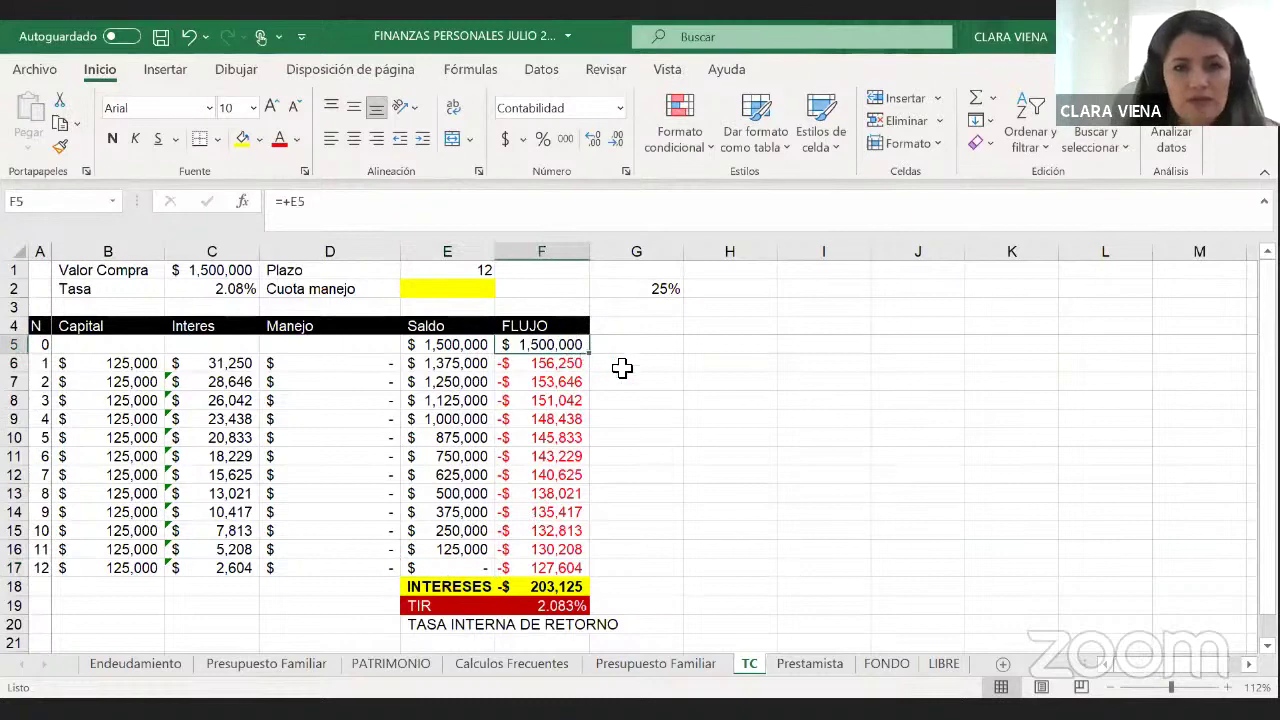
key(F2)
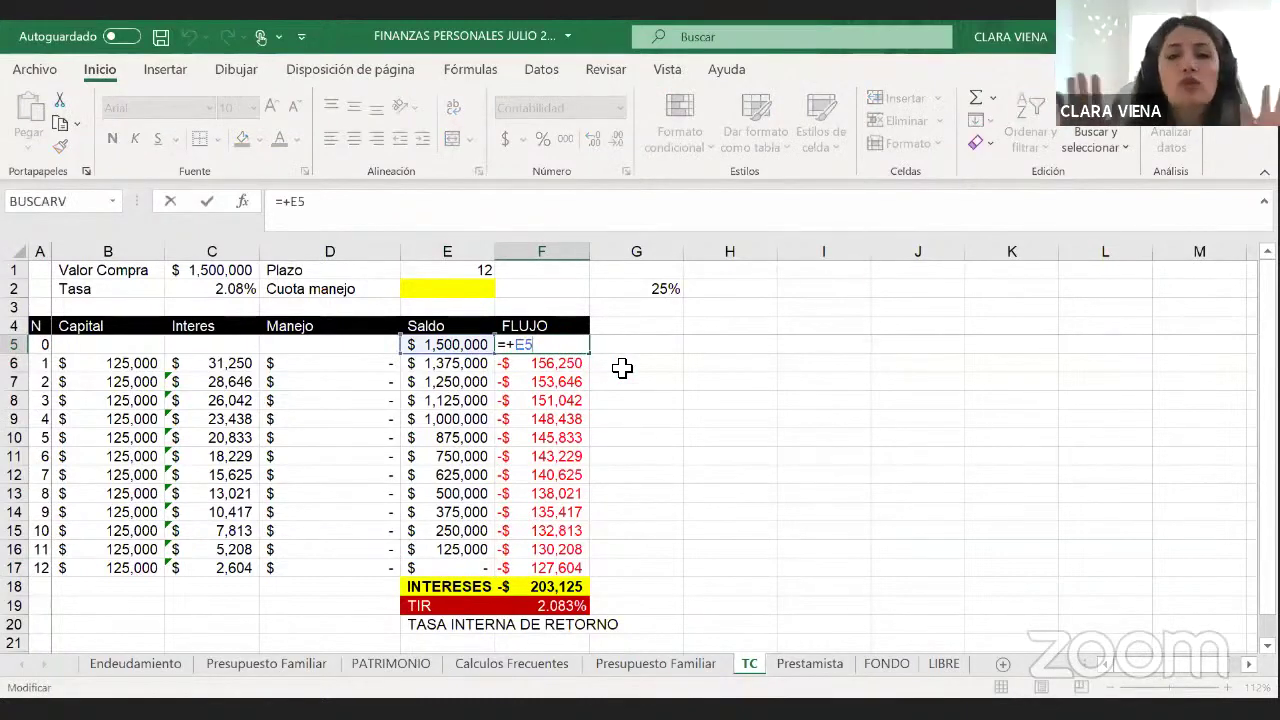
key(Return)
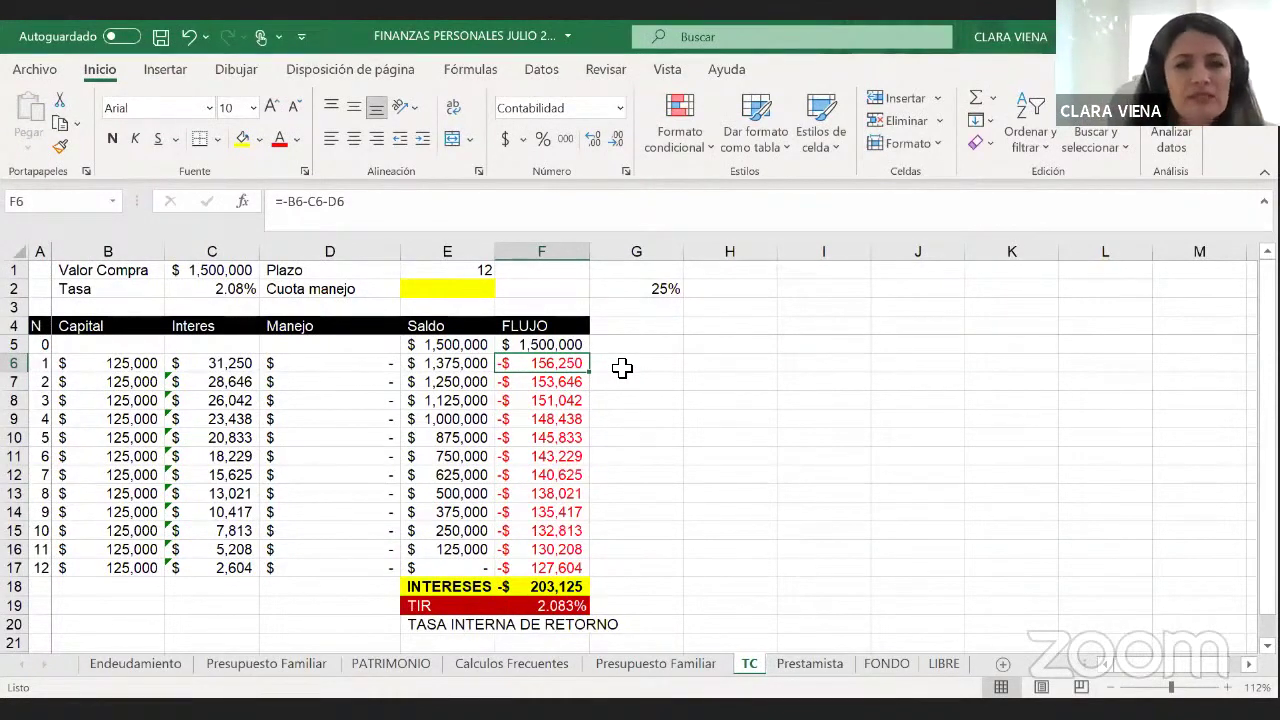
click(574, 344)
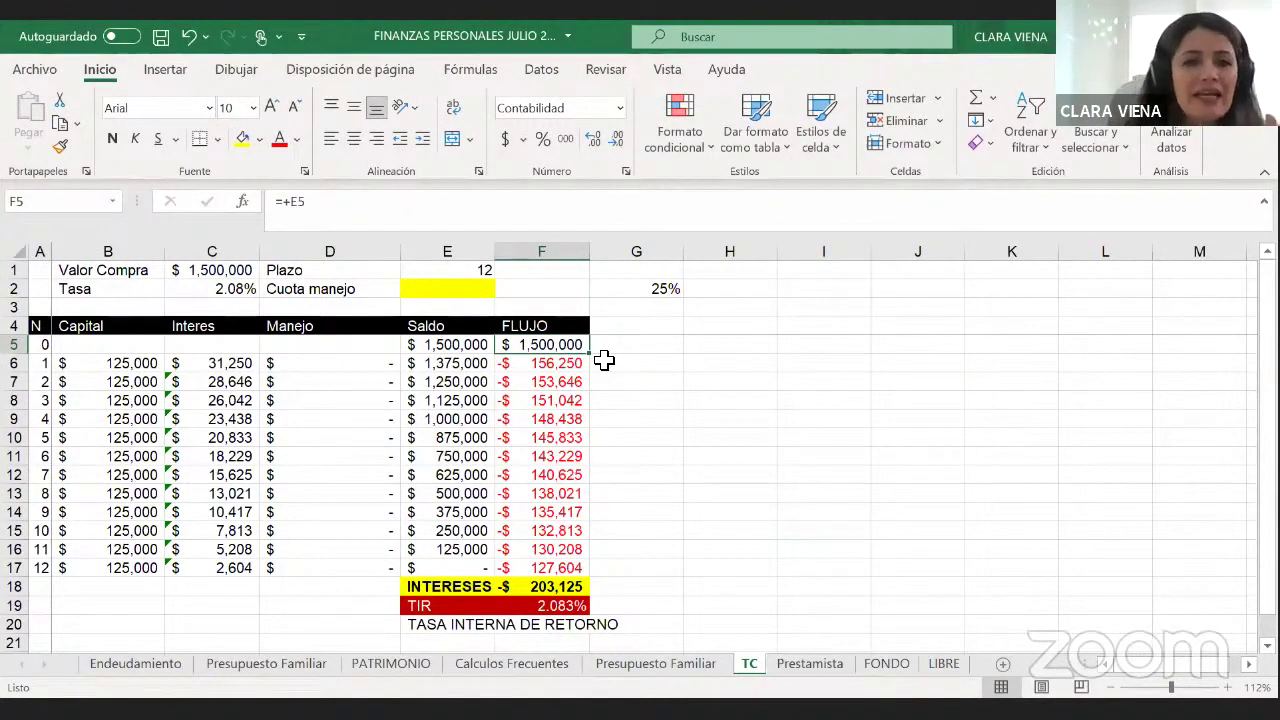
Trace the cells used by installment 1's FLUJO formula in F6 and check the last installment's formula in F17
click(586, 365)
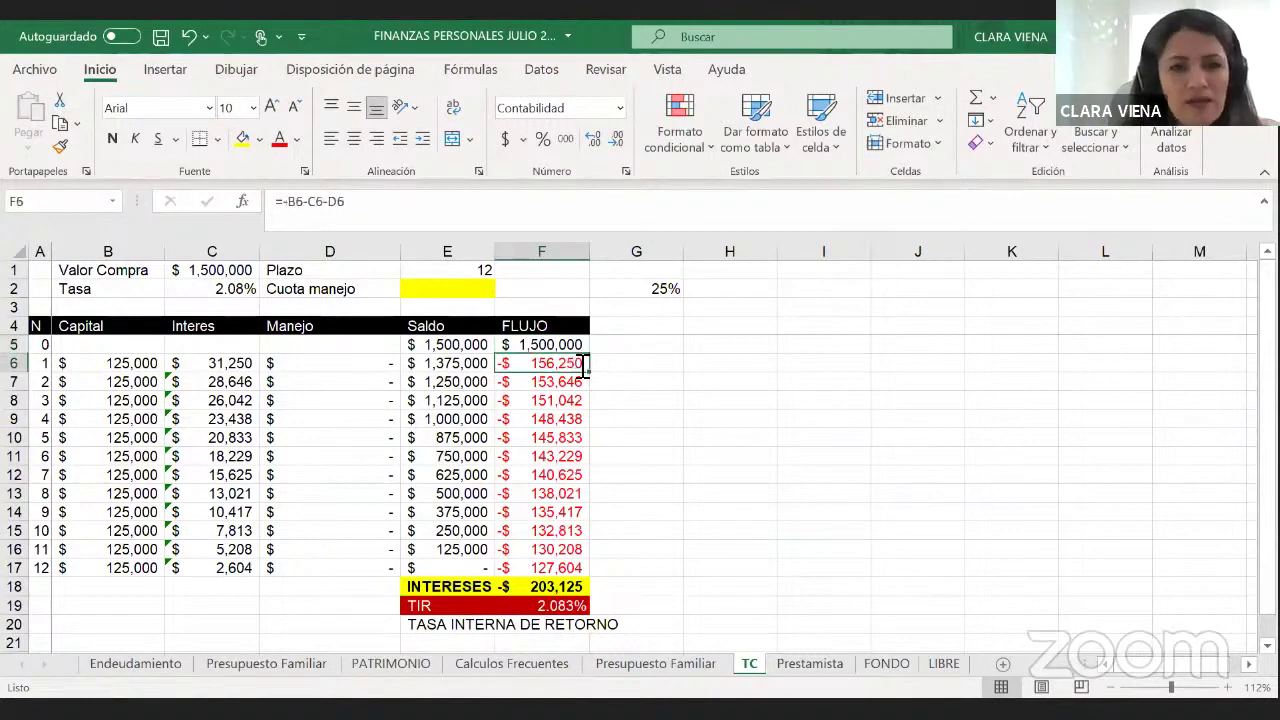
double_click(586, 365)
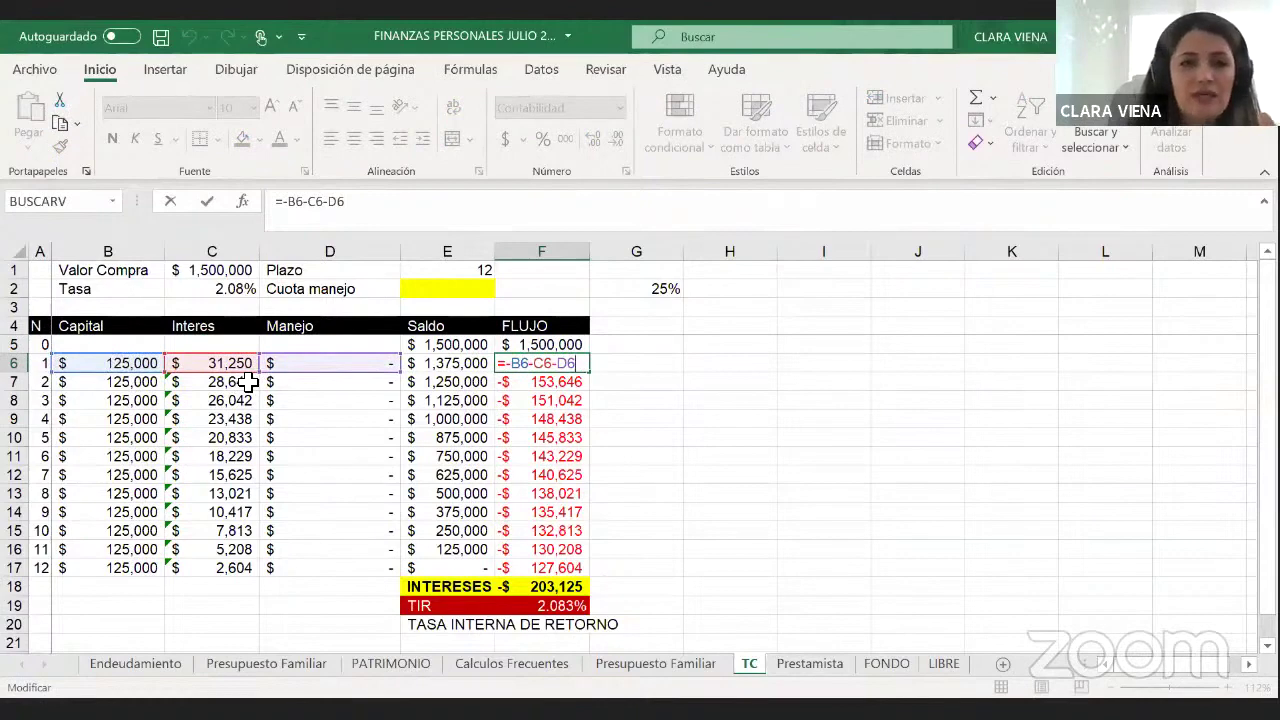
key(Return)
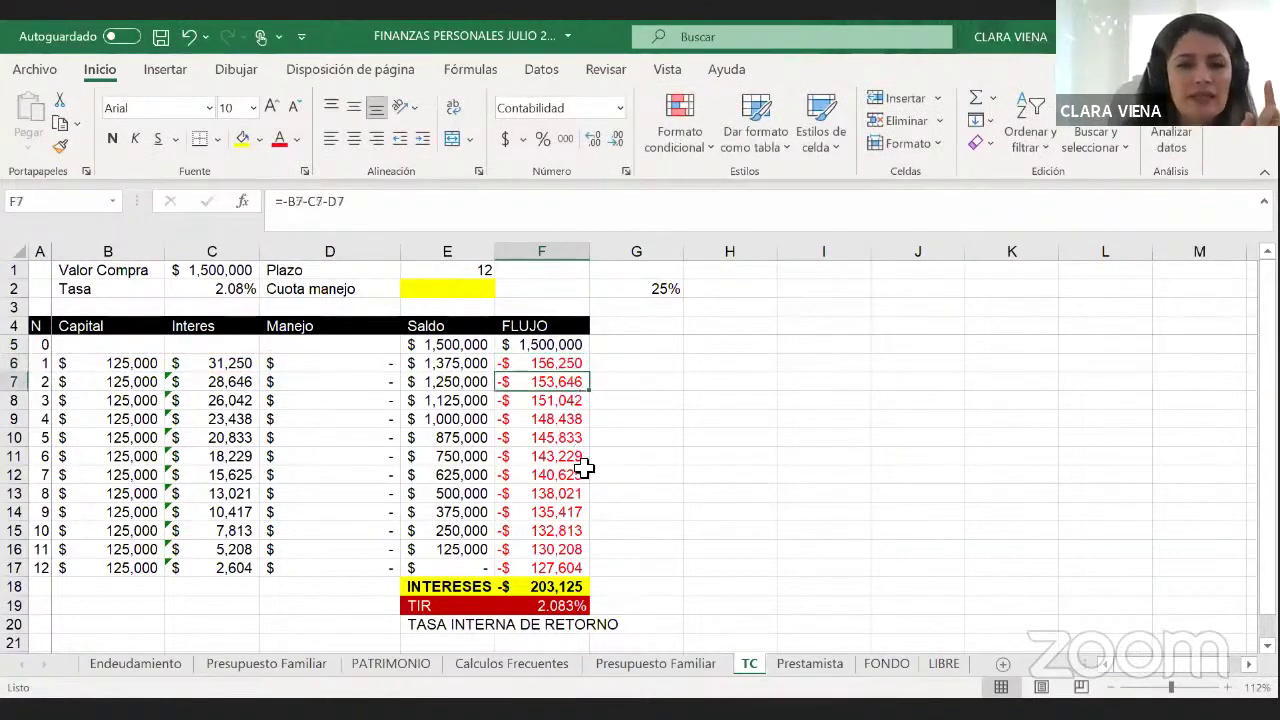
click(566, 569)
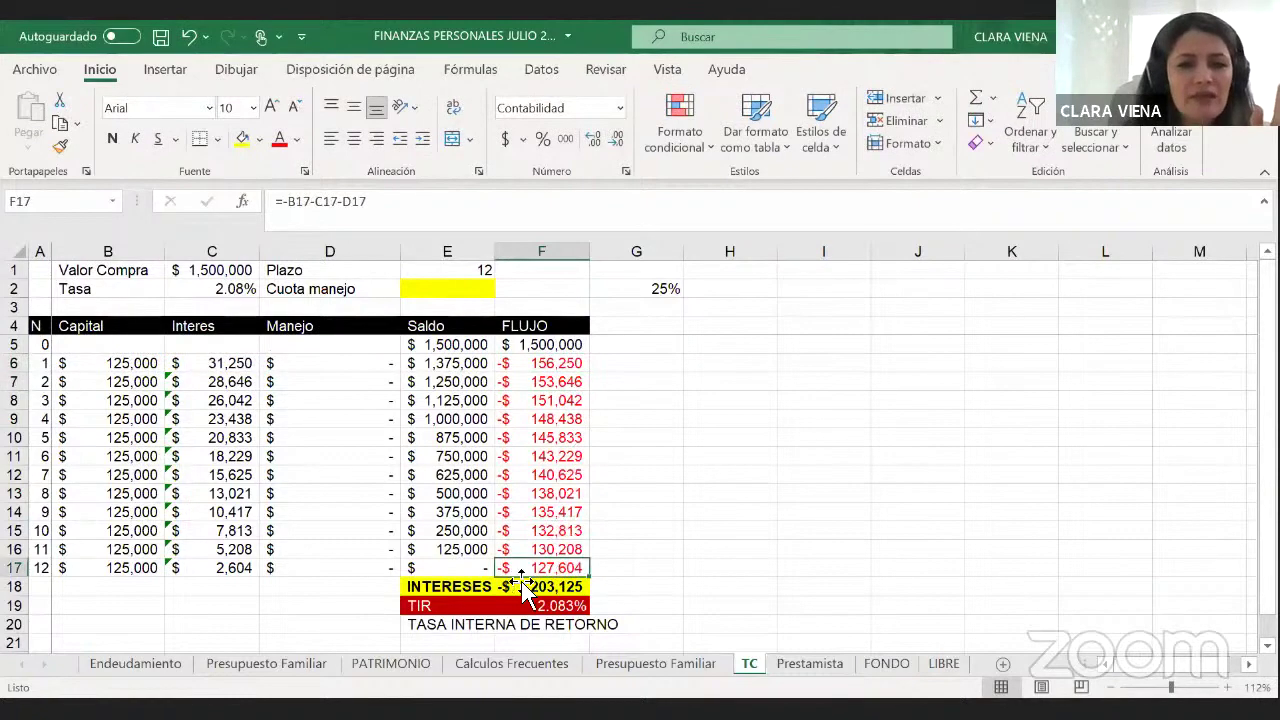
Examine the INTERESES formula in F18 and the FLUJO range it adds up
click(524, 586)
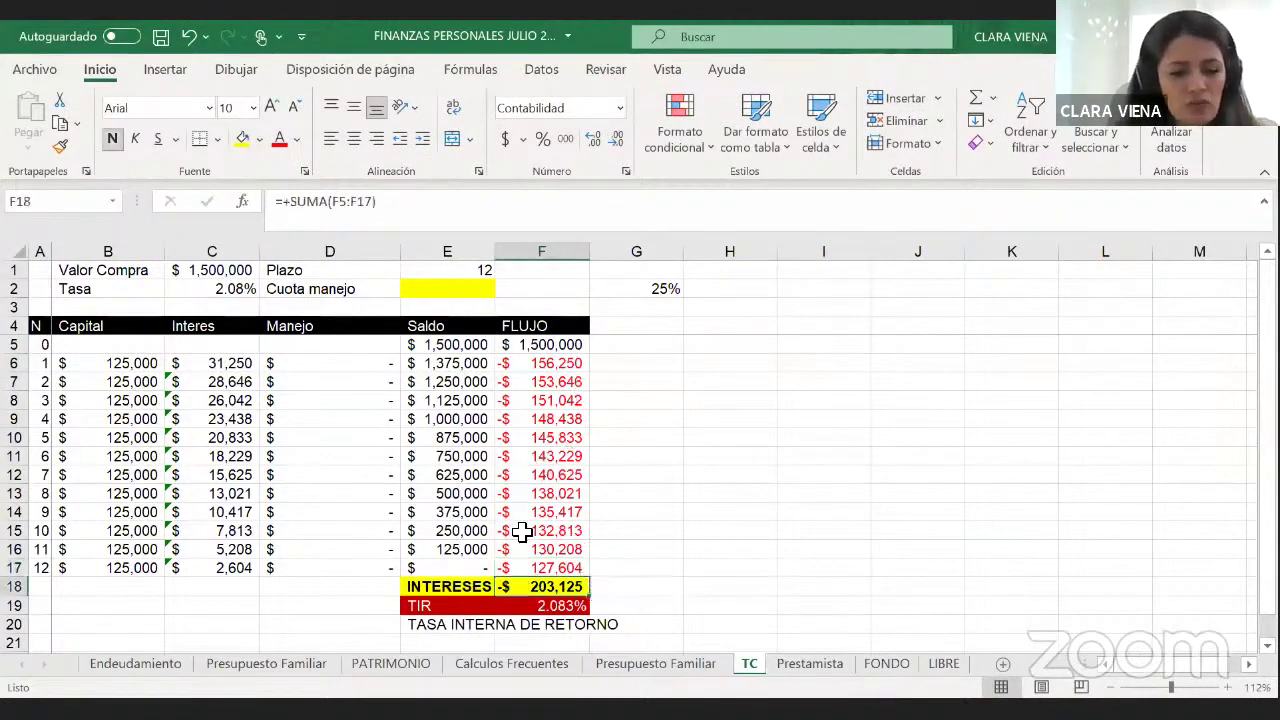
key(F2)
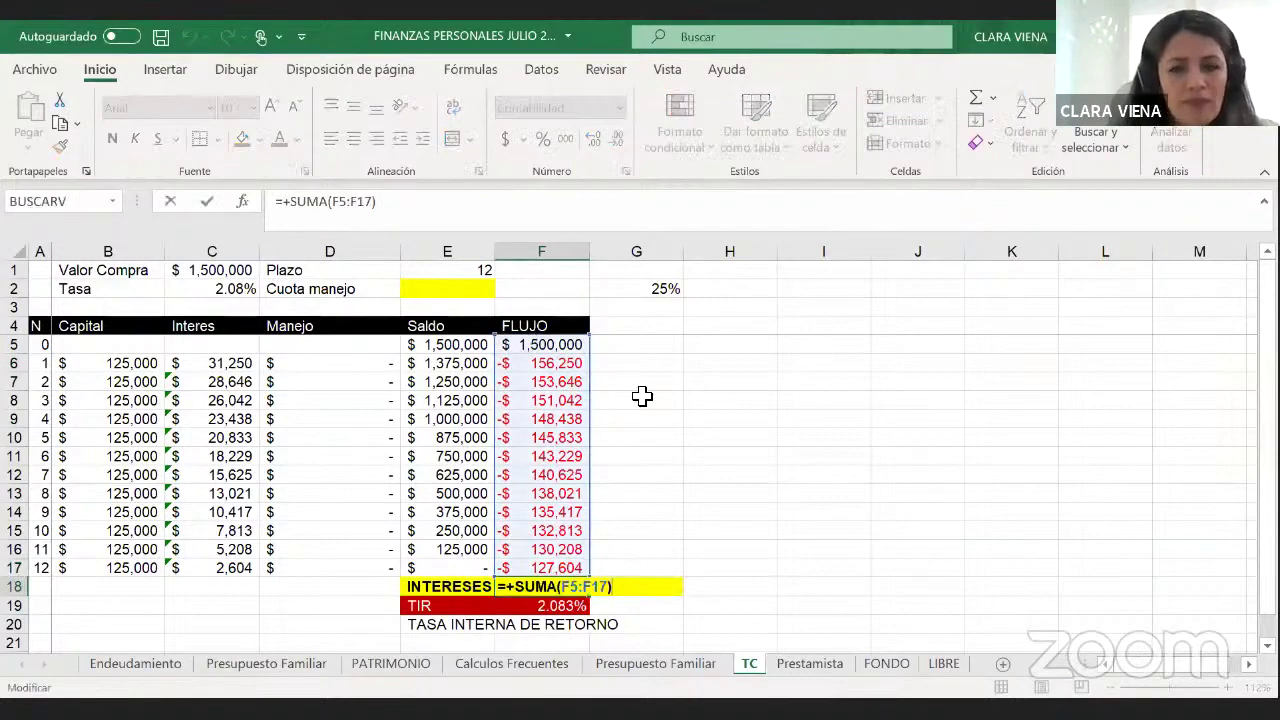
key(Escape)
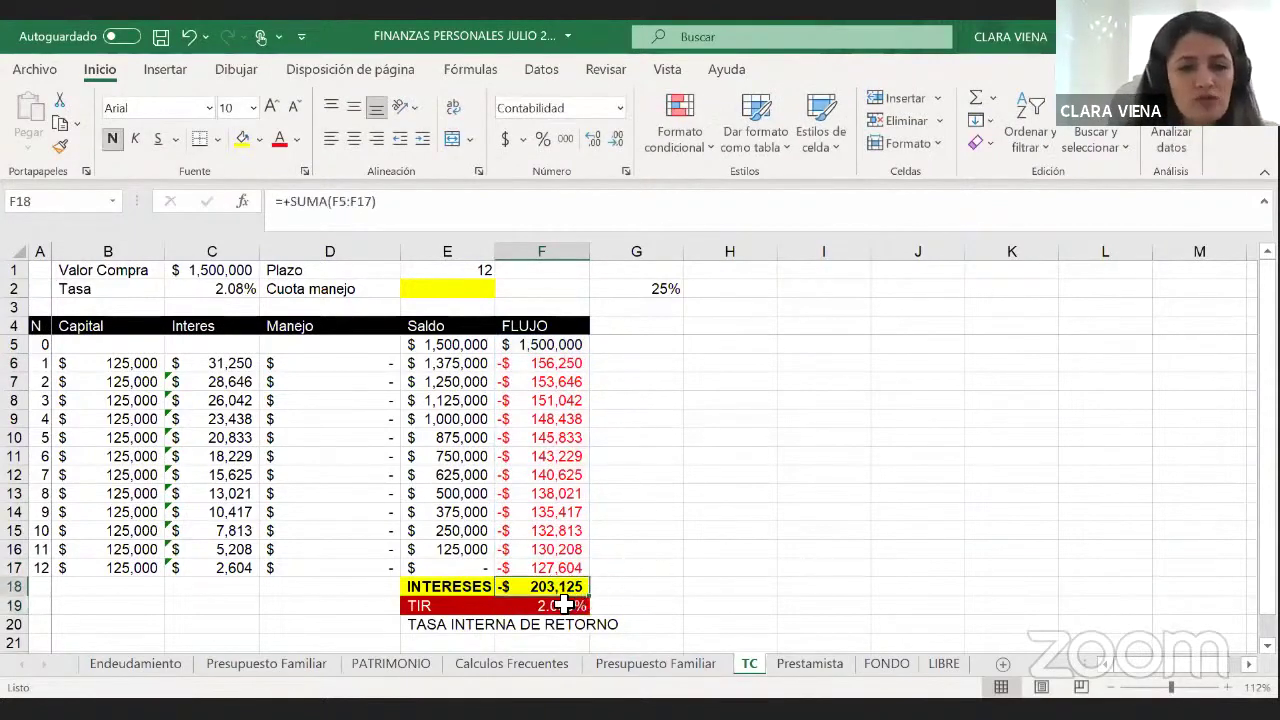
Examine the TIR label and its formula in F19, including the FLUJO range it uses
click(428, 606)
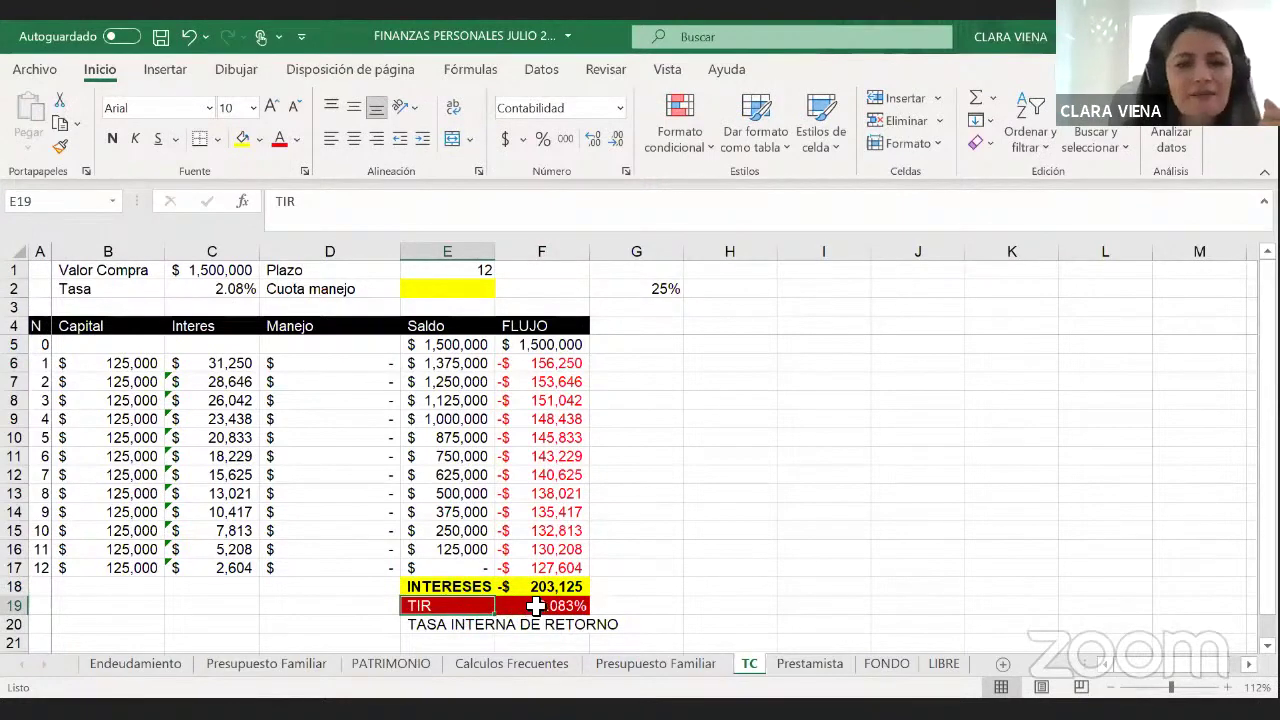
click(536, 606)
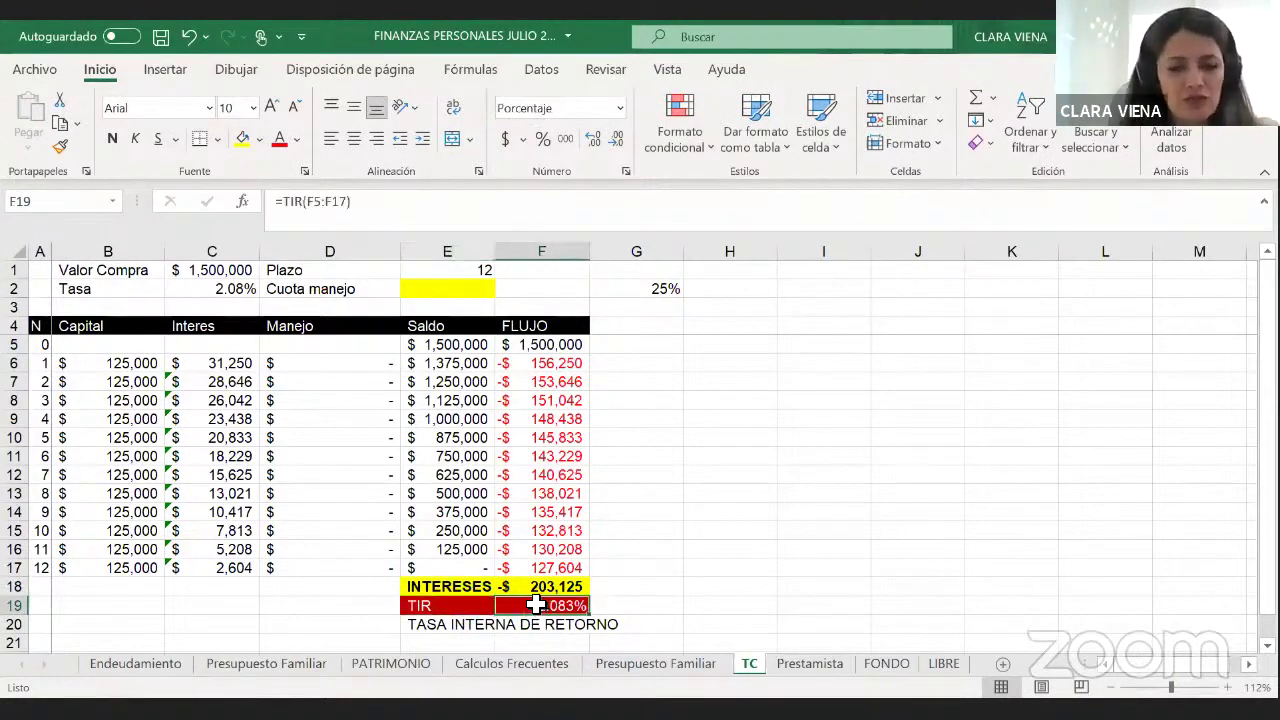
double_click(521, 605)
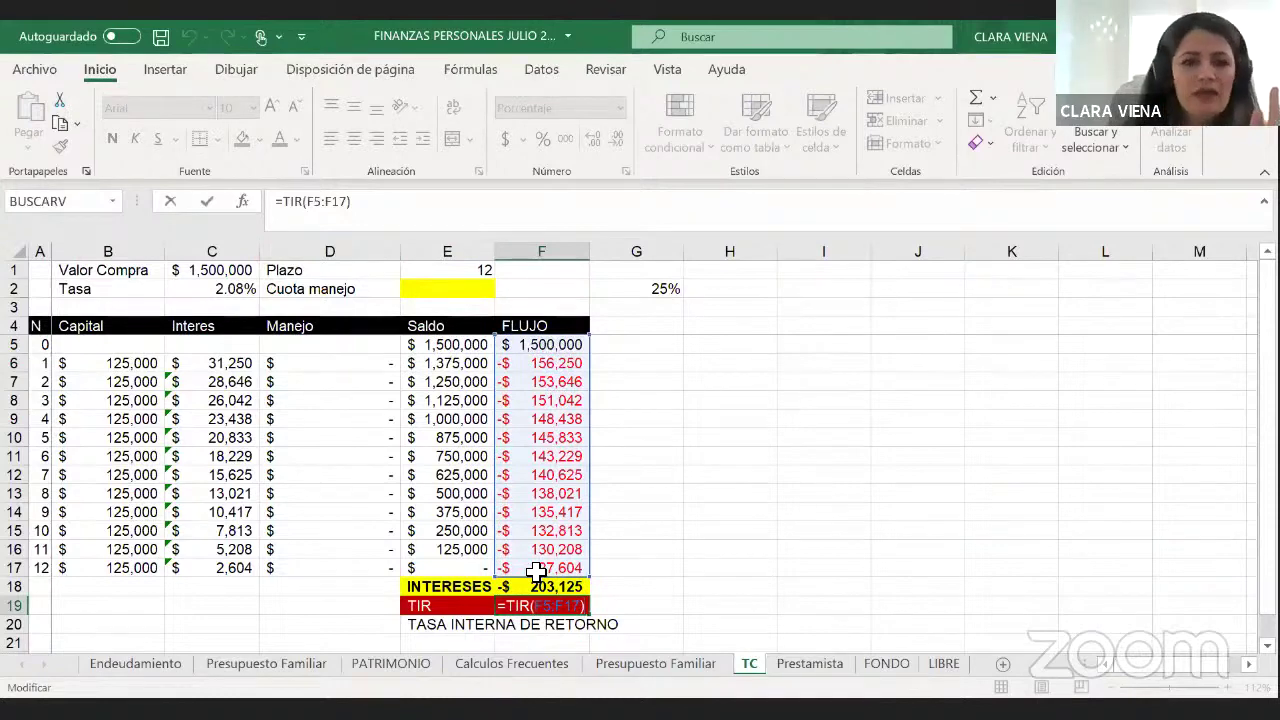
key(Return)
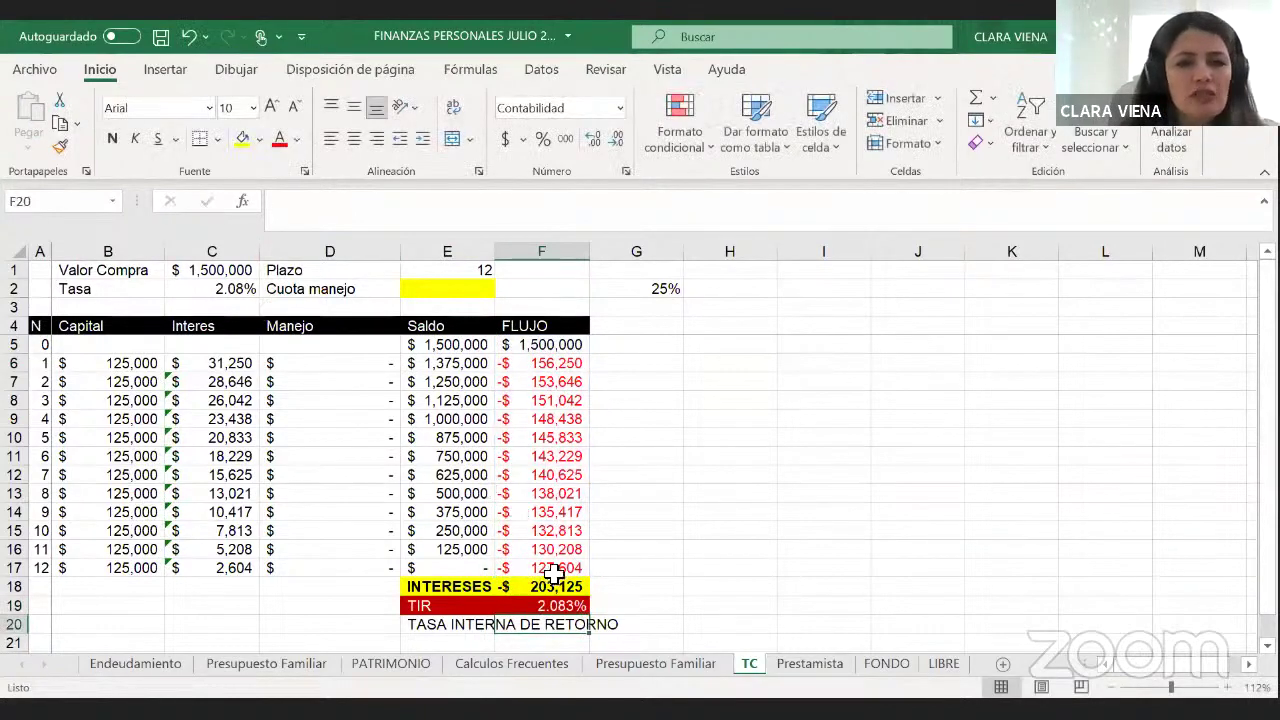
Format the Tasa percentage in C2 to show three decimal places
click(240, 287)
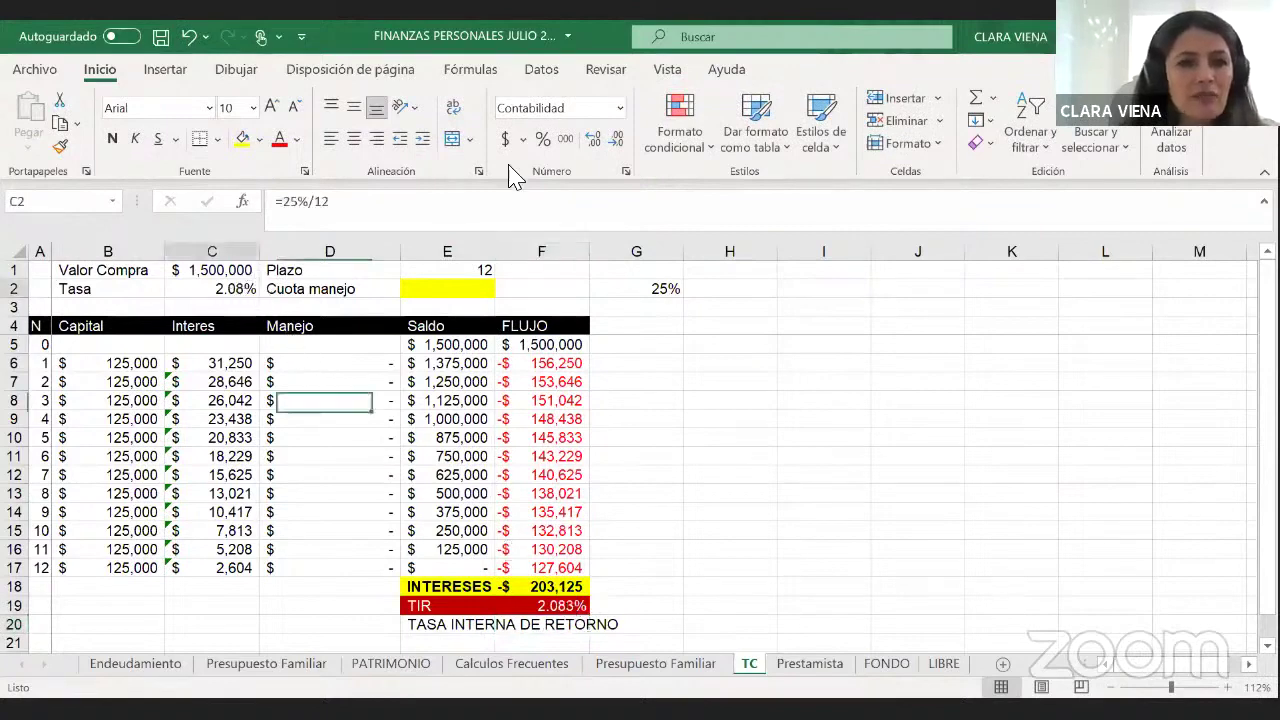
click(617, 141)
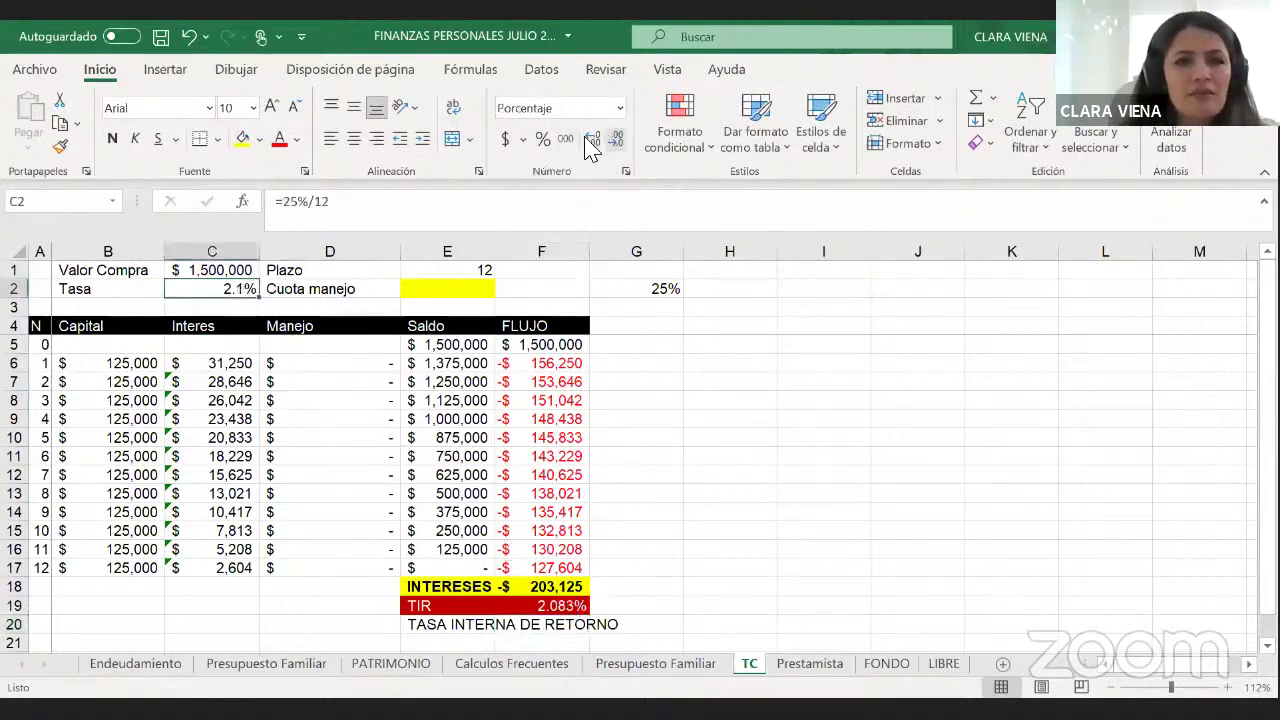
click(592, 141)
click(592, 141)
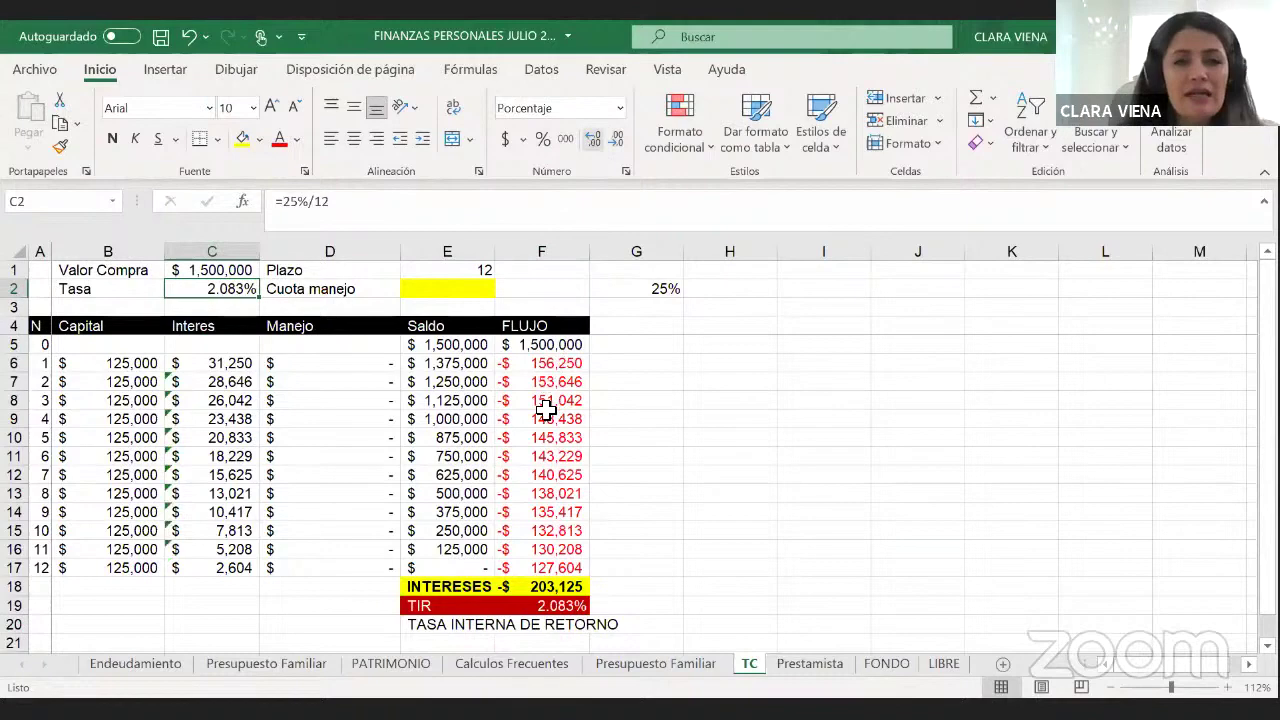
Review the TASA INTERNA DE RETORNO note in E20 and compare the TIR in F19 with the Tasa in C2
click(772, 496)
click(458, 626)
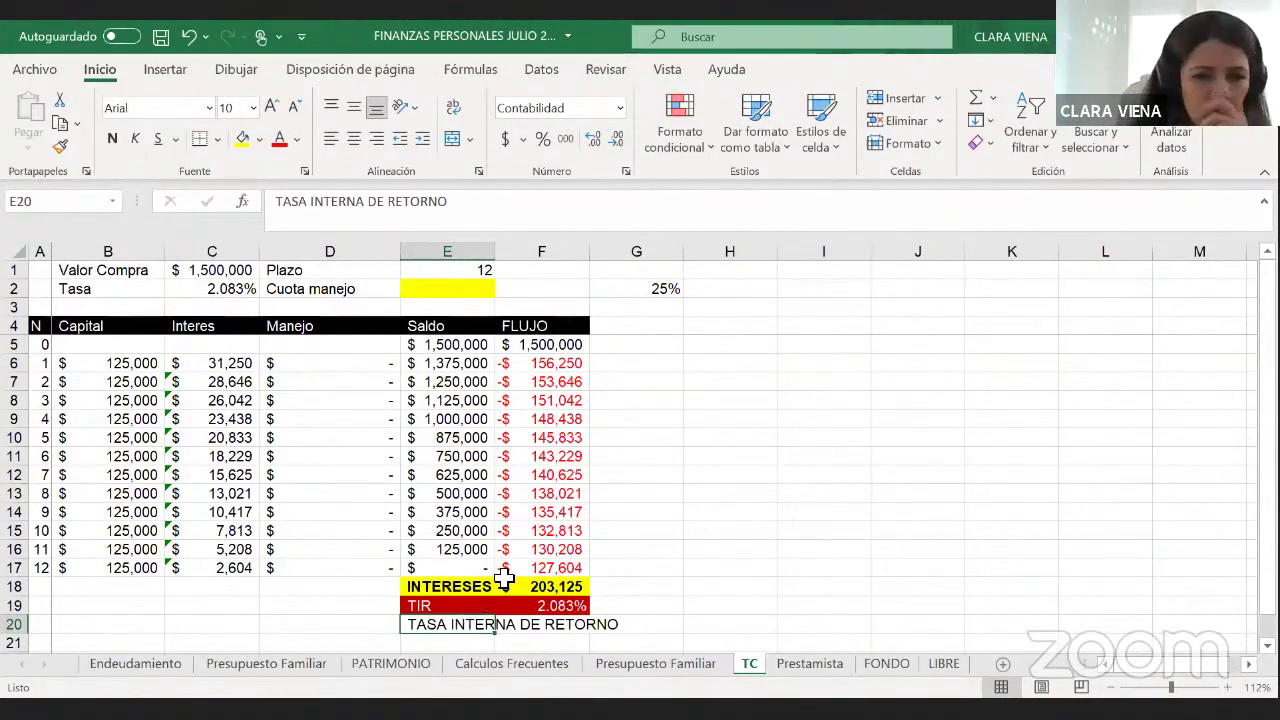
click(577, 607)
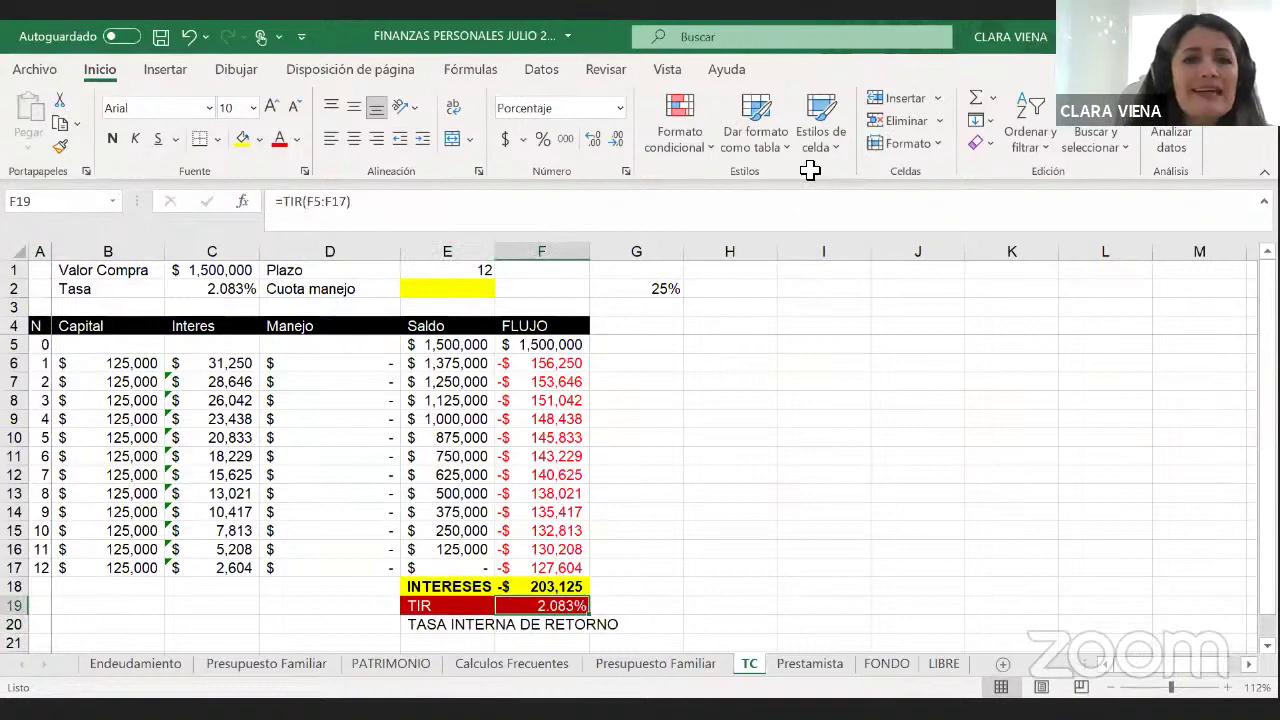
click(238, 290)
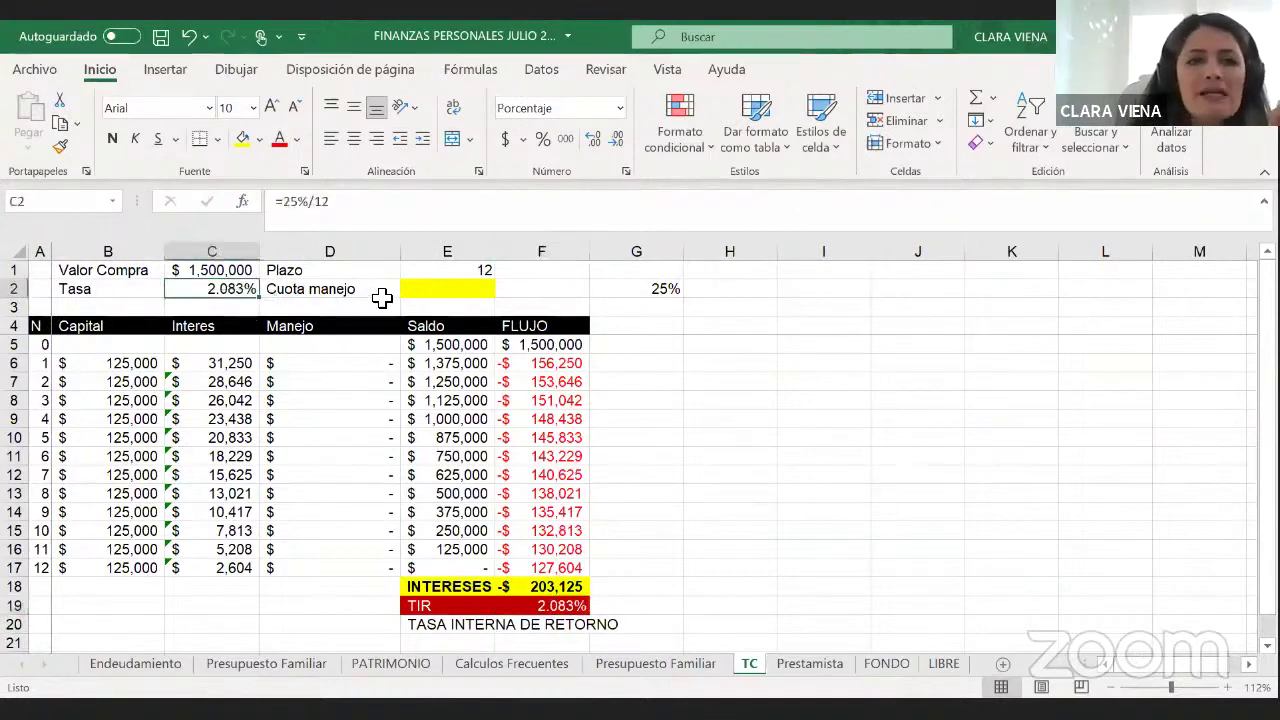
Enter the Cuota manejo in E2 as the sum +20000+10000
click(430, 288)
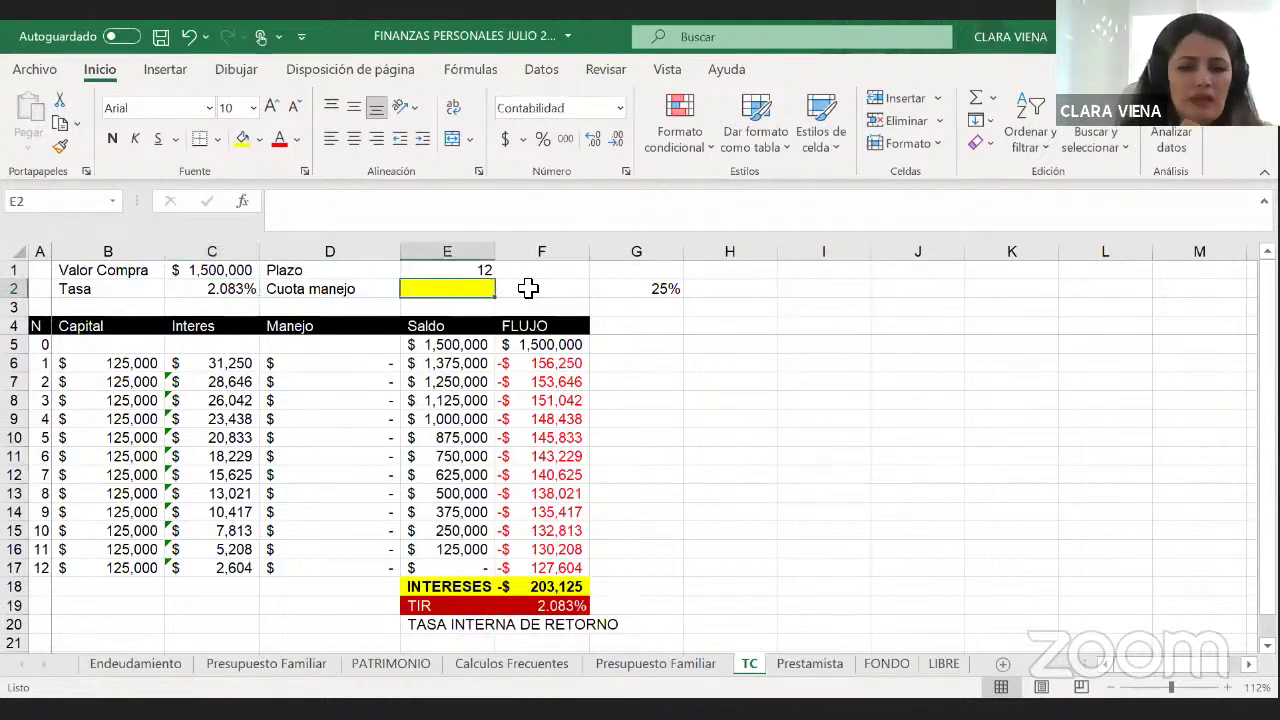
text(+)
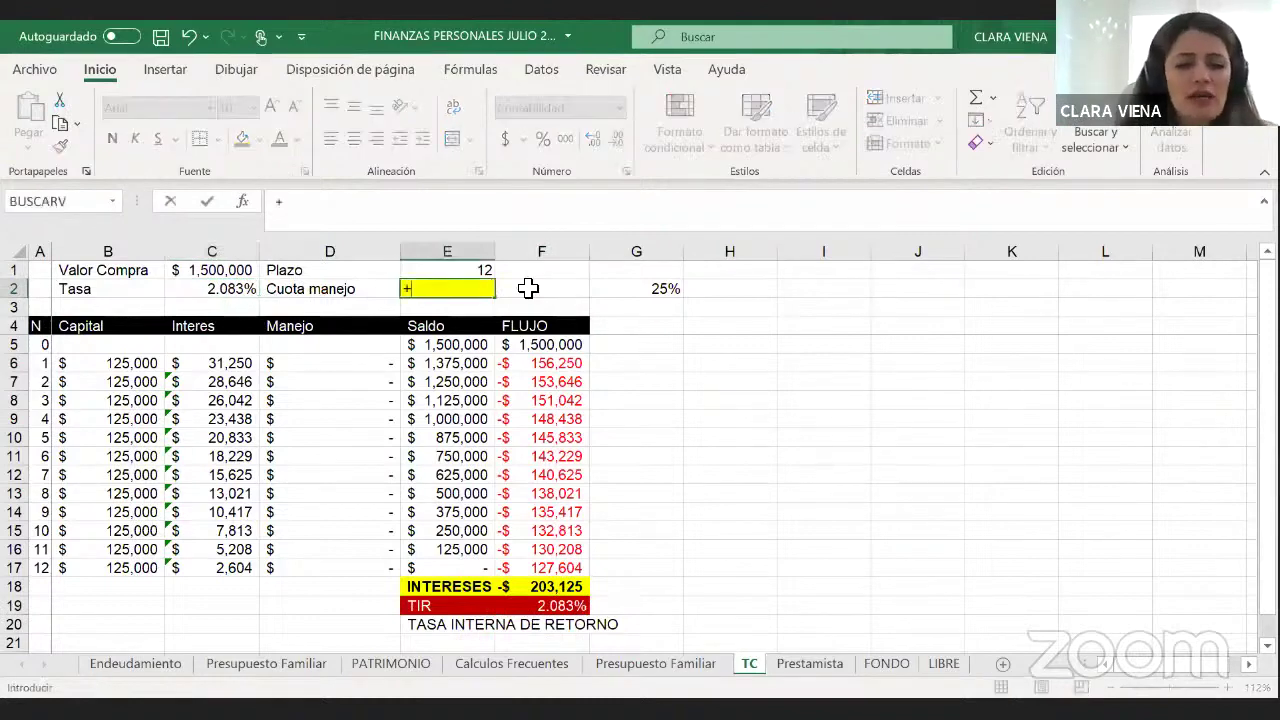
text(20)
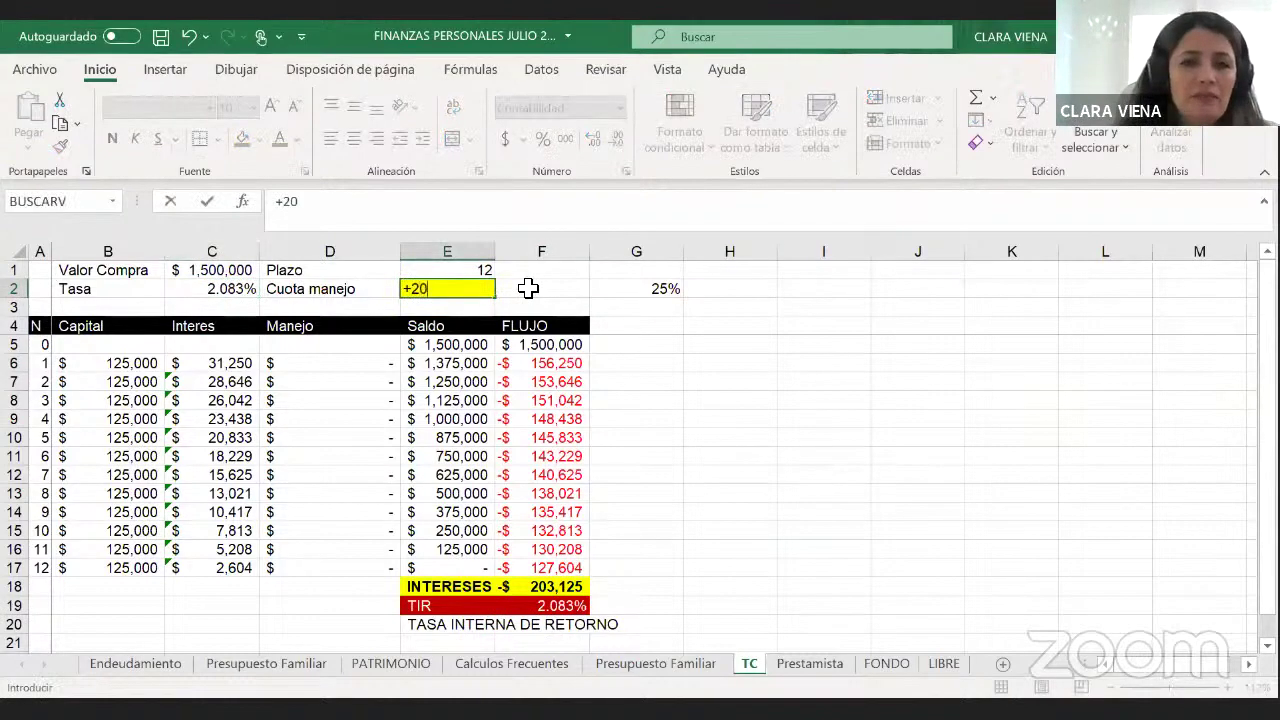
text(000)
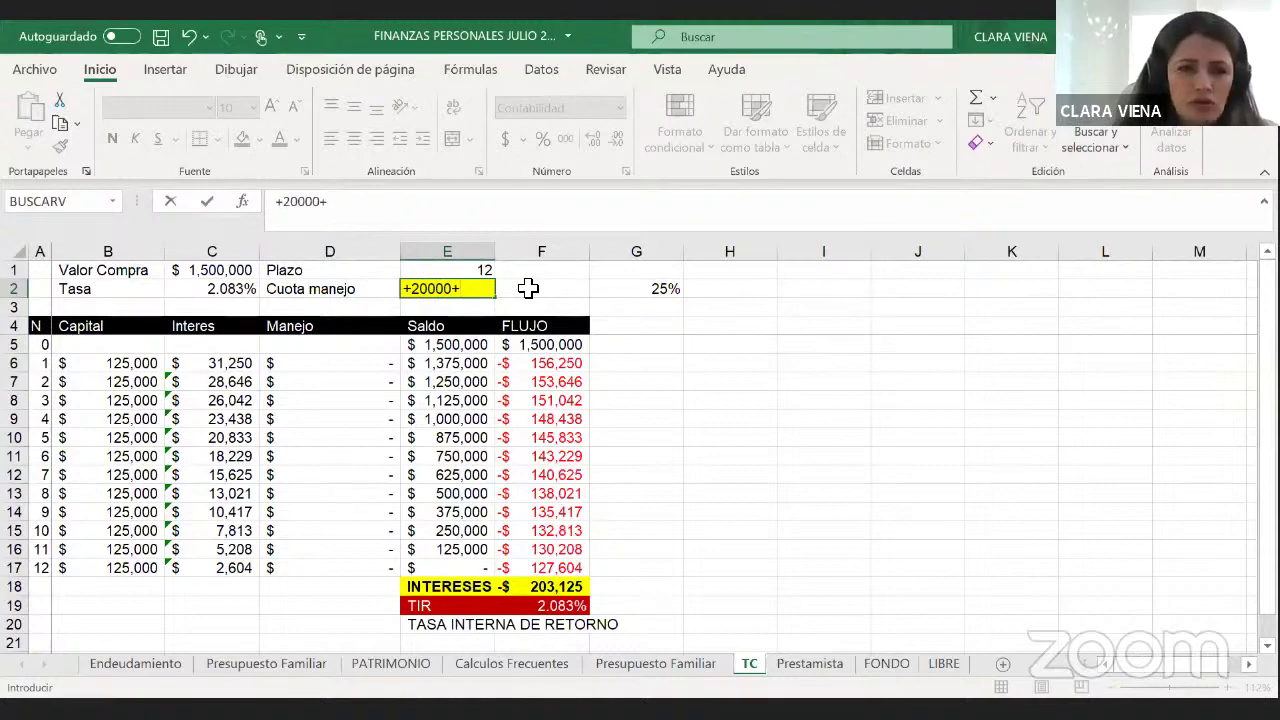
text(+10000)
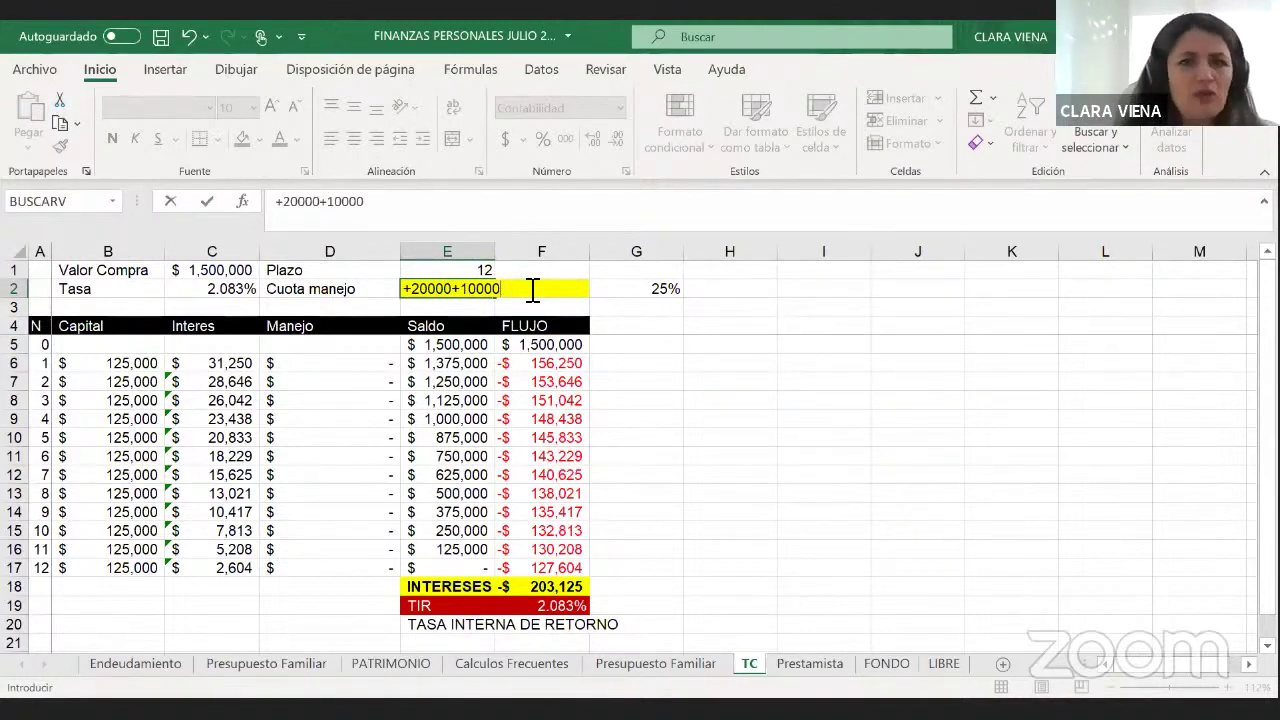
key(Return)
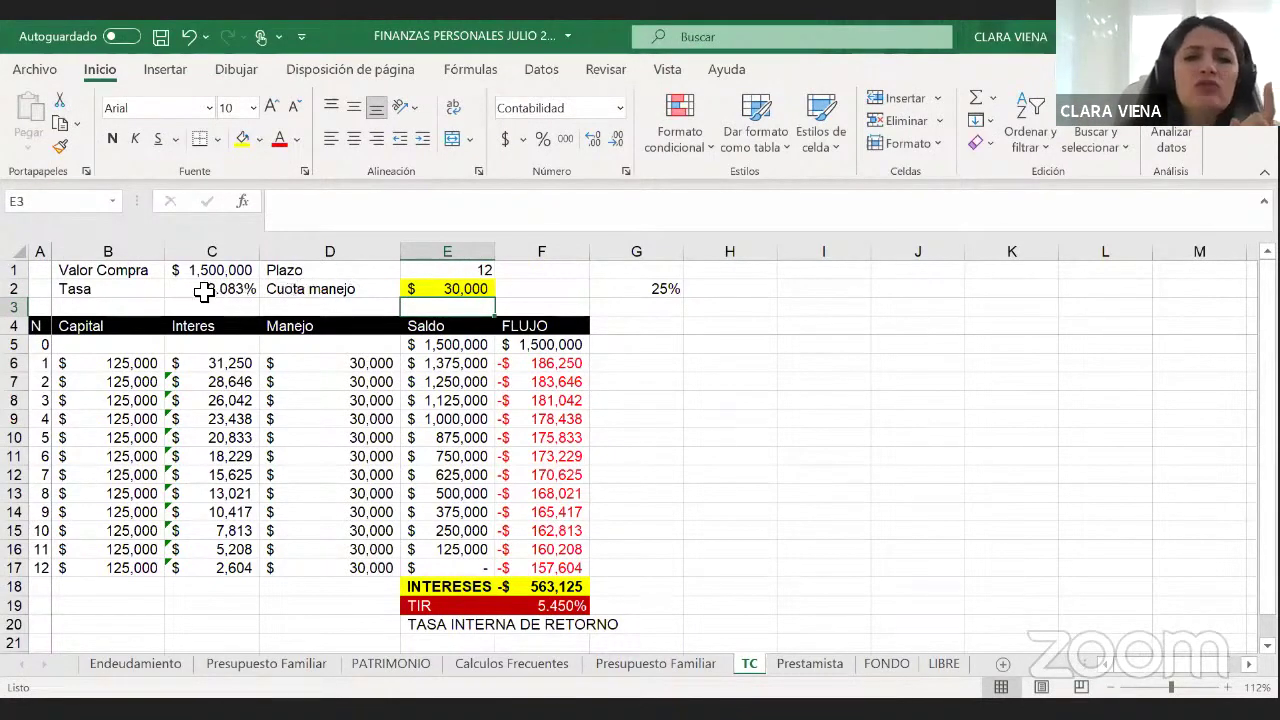
Compare the Tasa in C2 with the TIR in F19 now that the handling fee is included
click(206, 291)
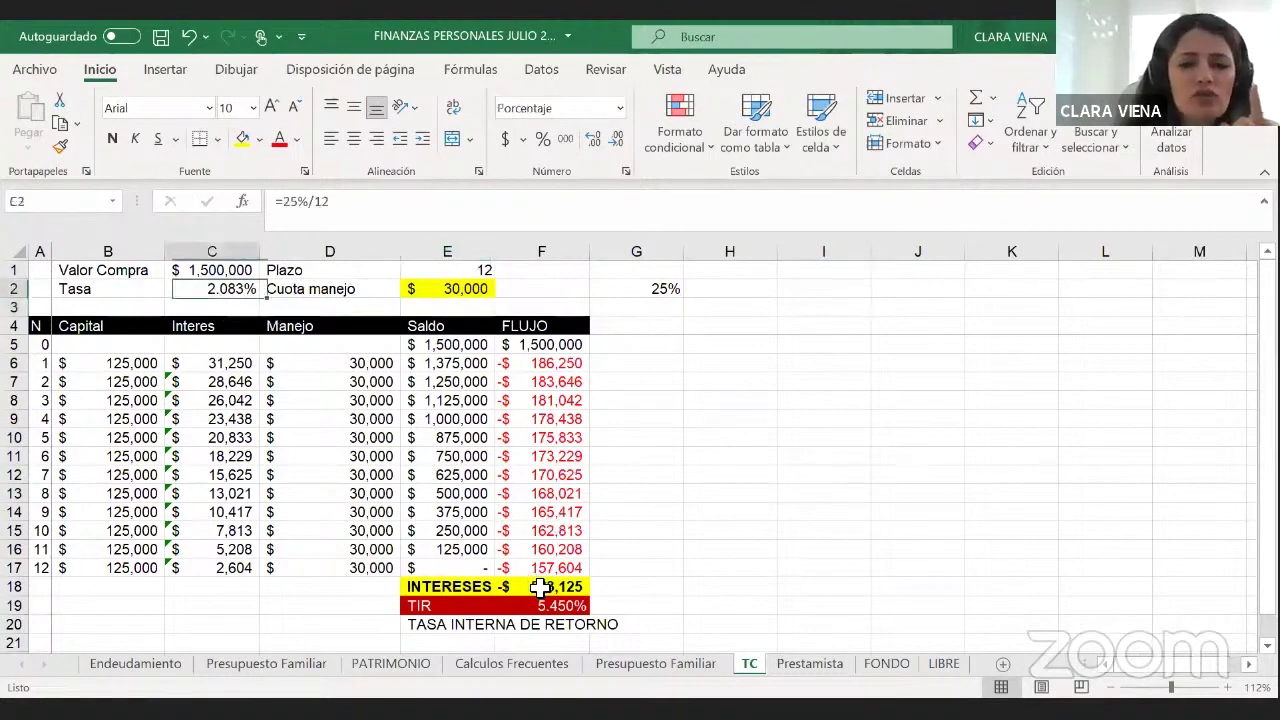
click(545, 605)
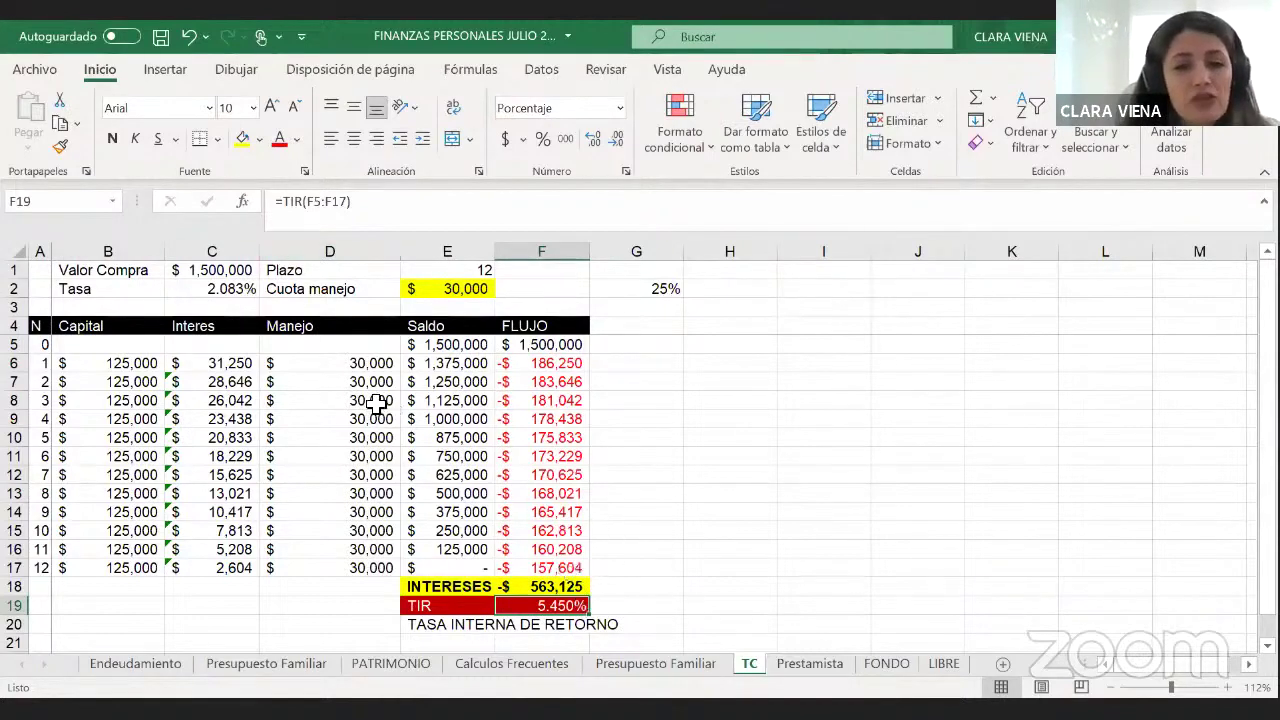
click(218, 290)
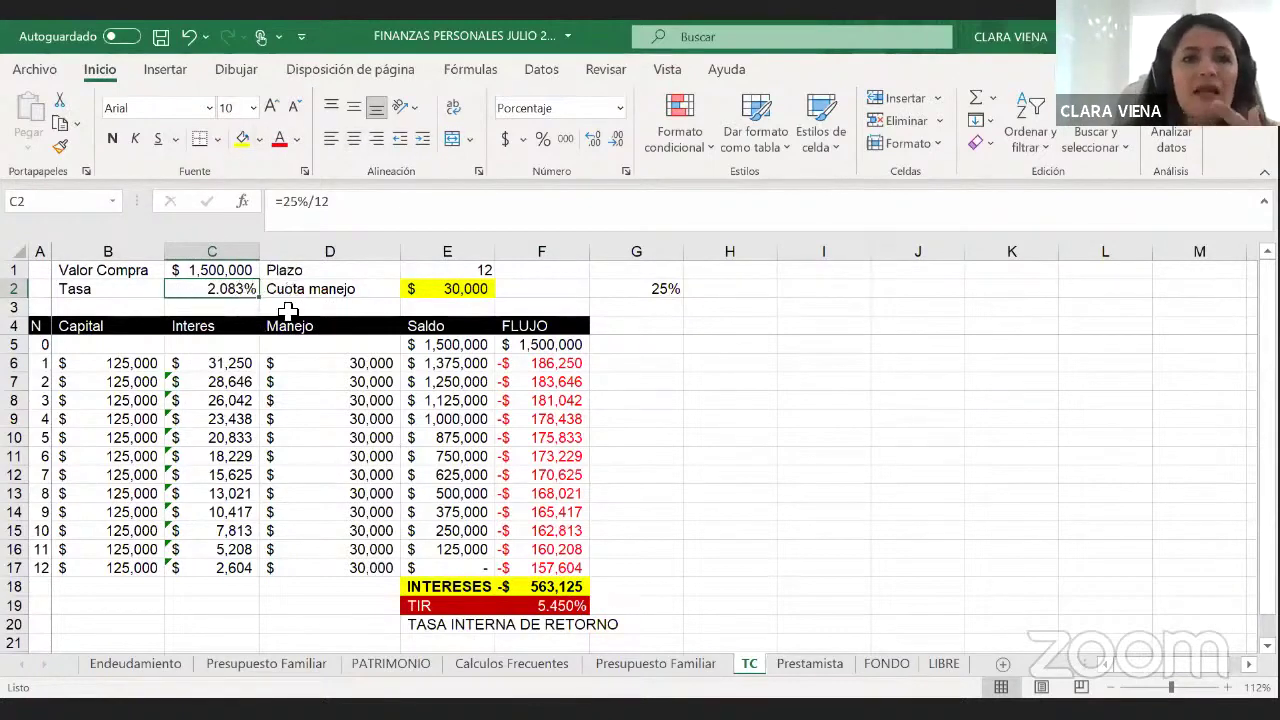
click(554, 604)
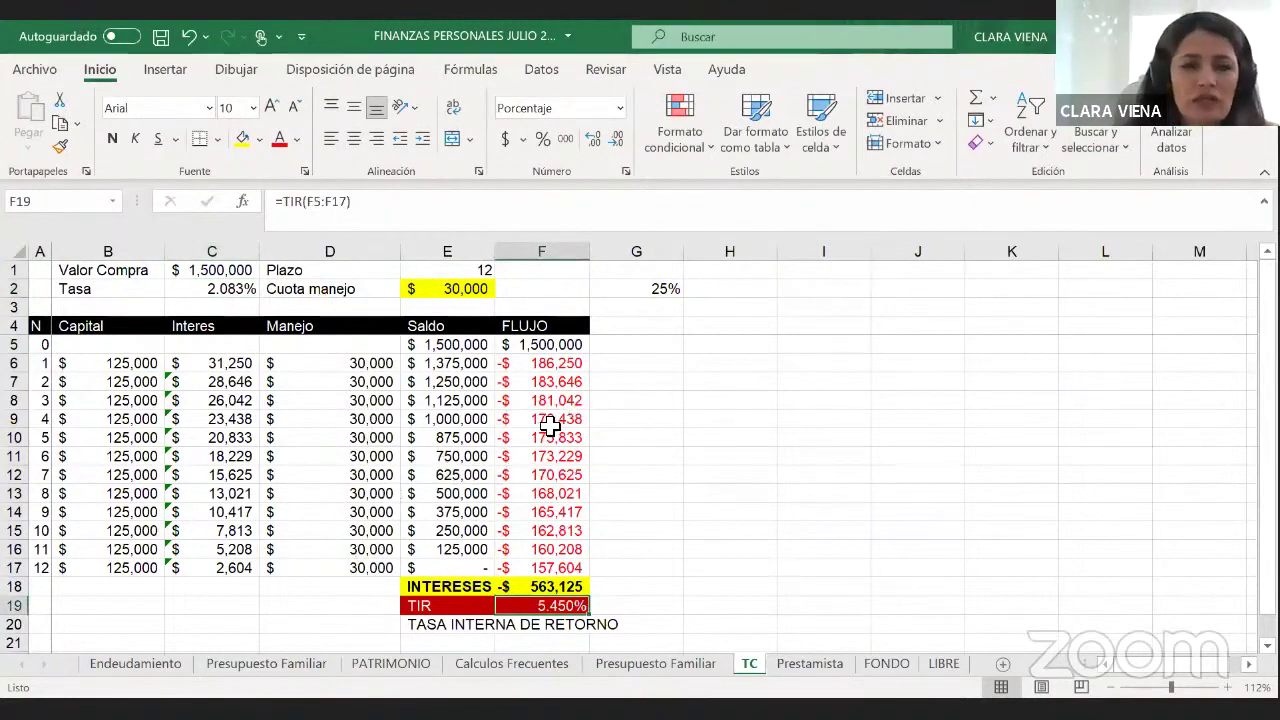
Open the Prestamista sheet and review its Valor Compra, Plazo and Tasa cells
click(810, 670)
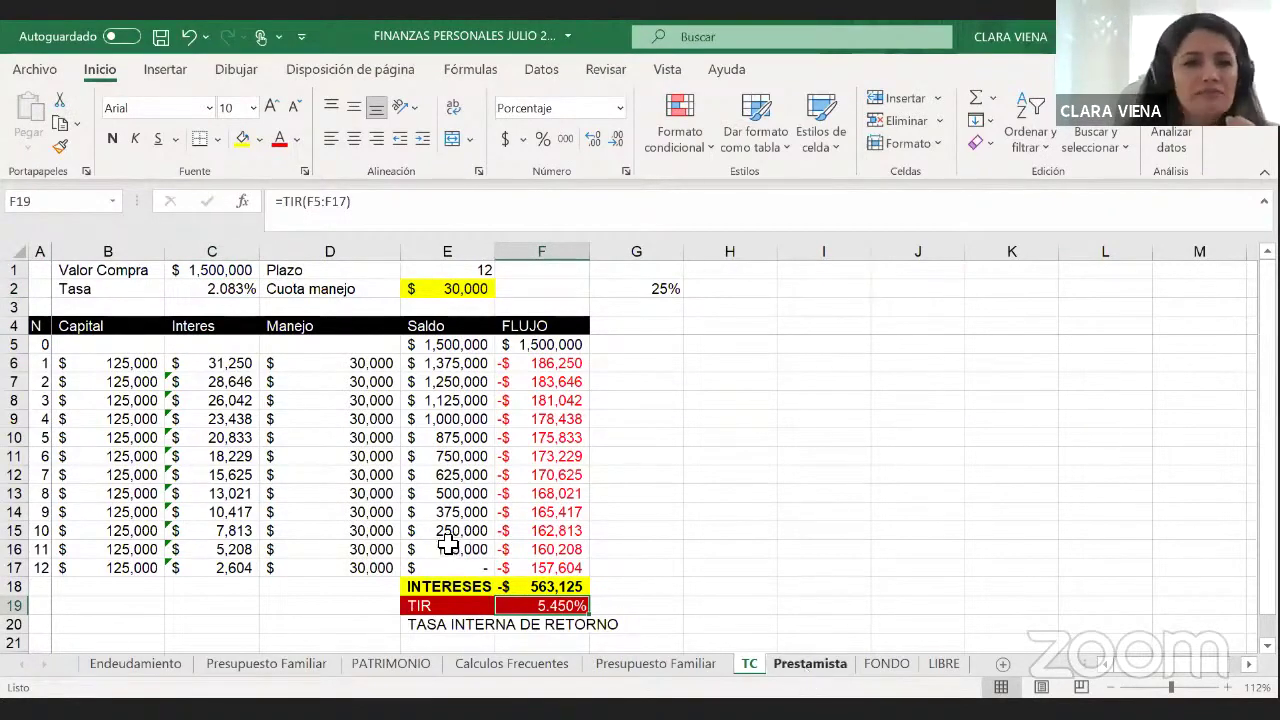
click(205, 272)
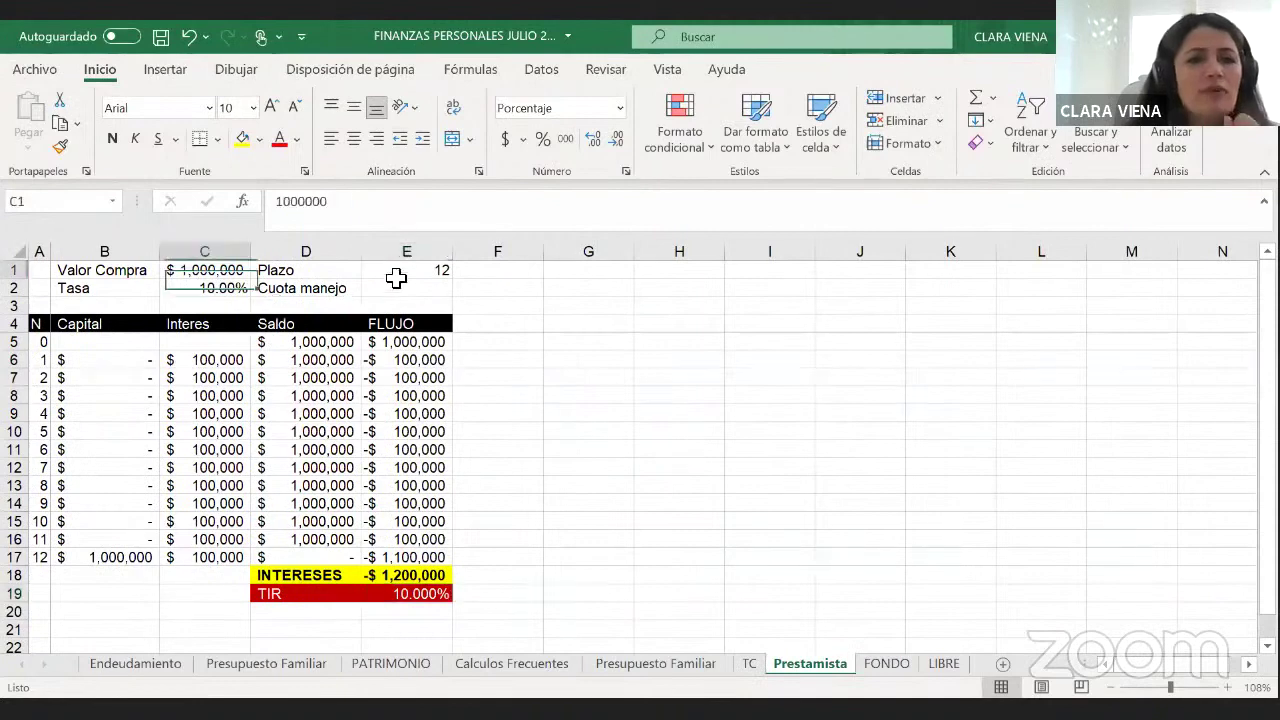
click(408, 271)
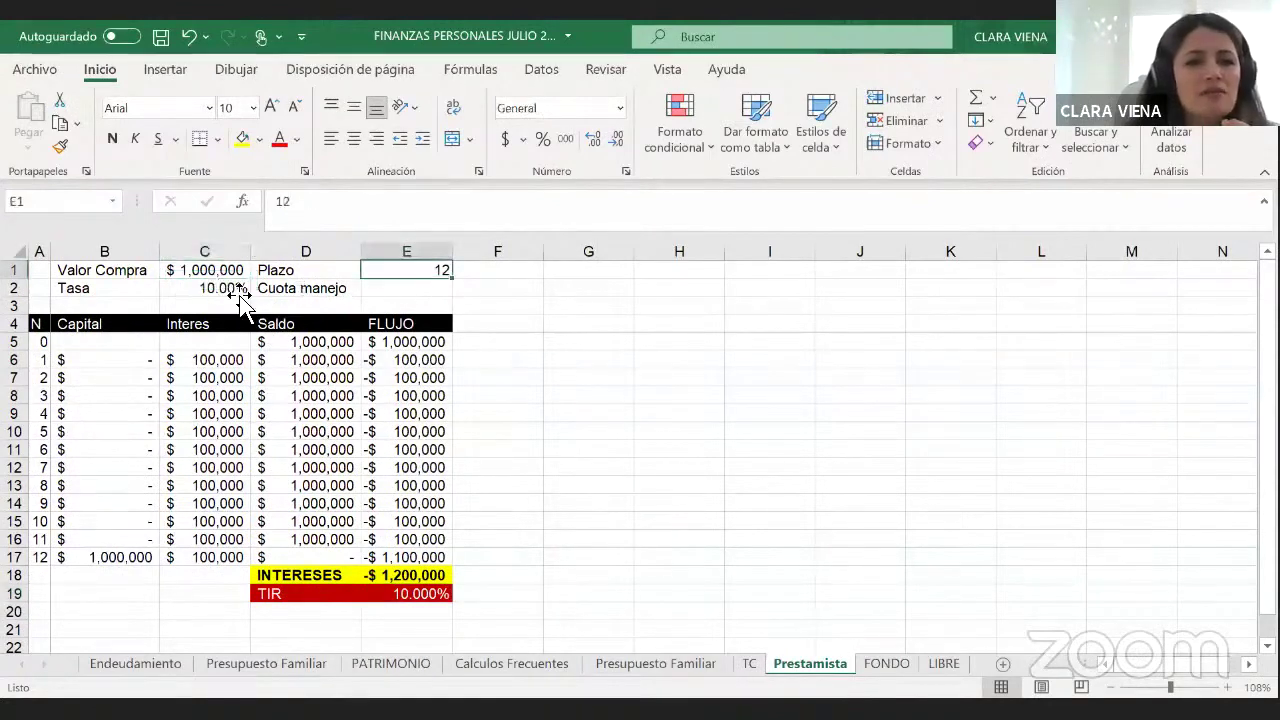
click(246, 290)
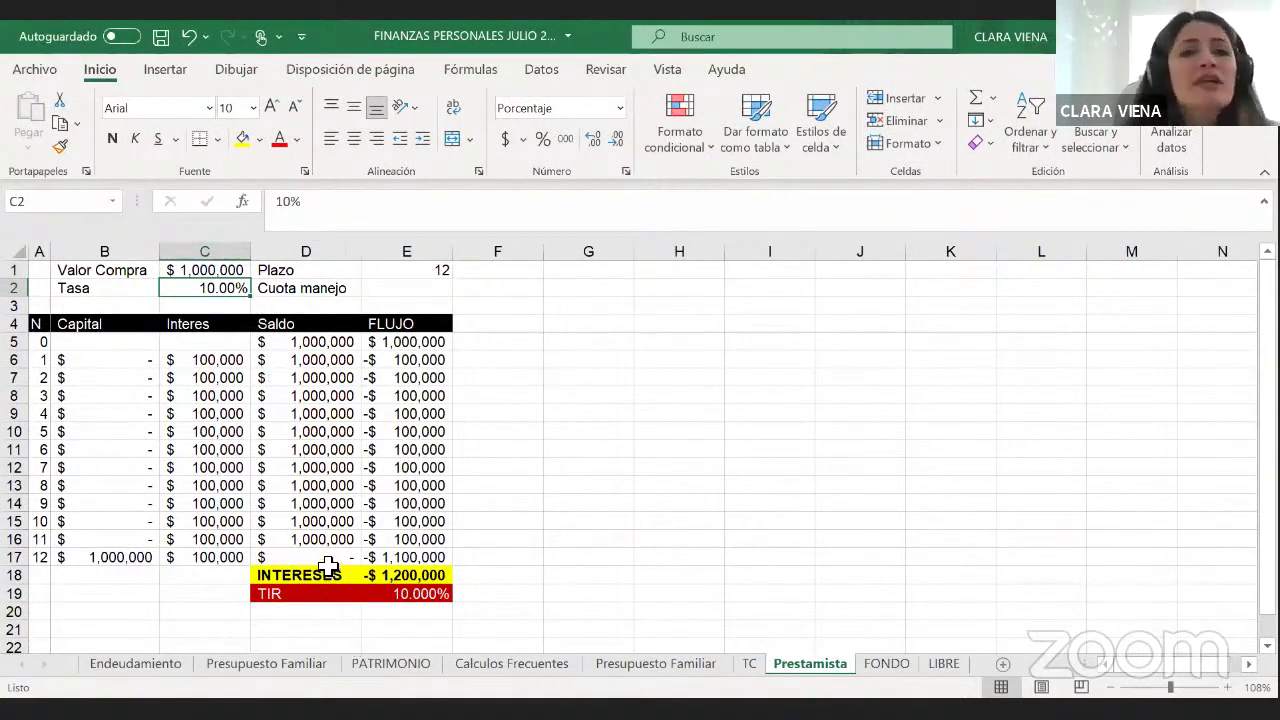
Examine the lender loan's TIR formula in E19
click(445, 594)
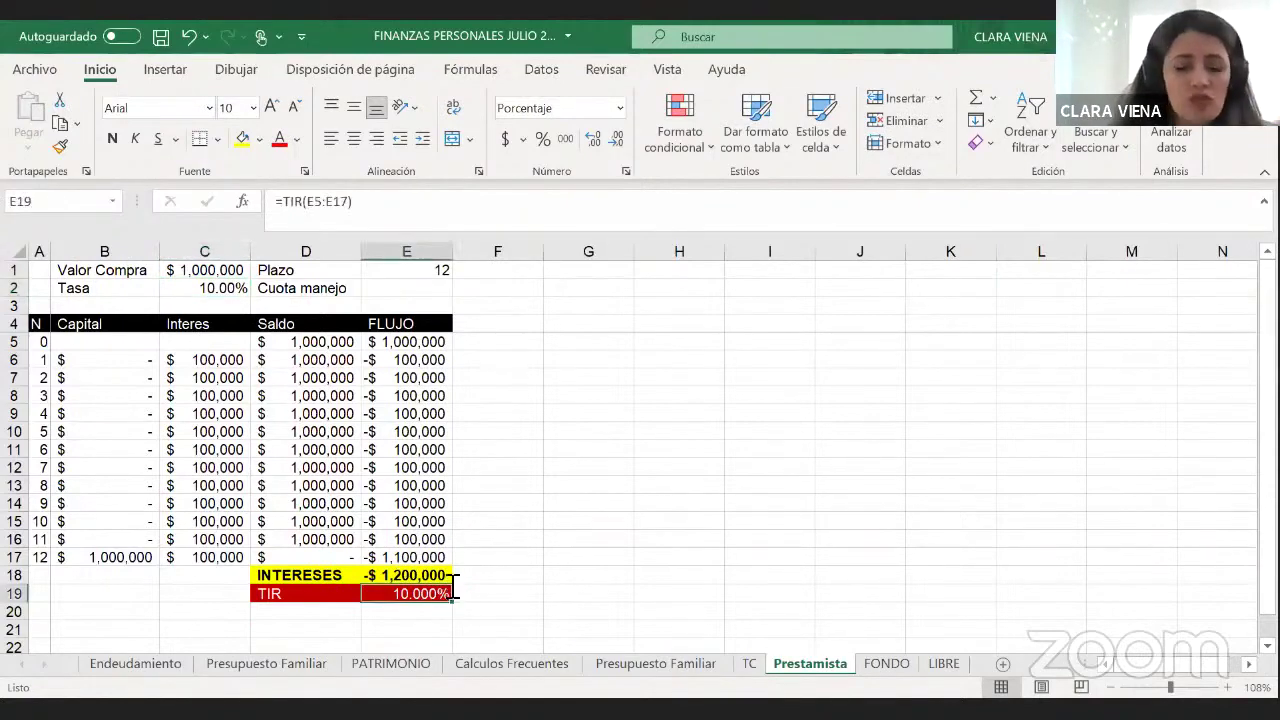
double_click(449, 592)
key(Return)
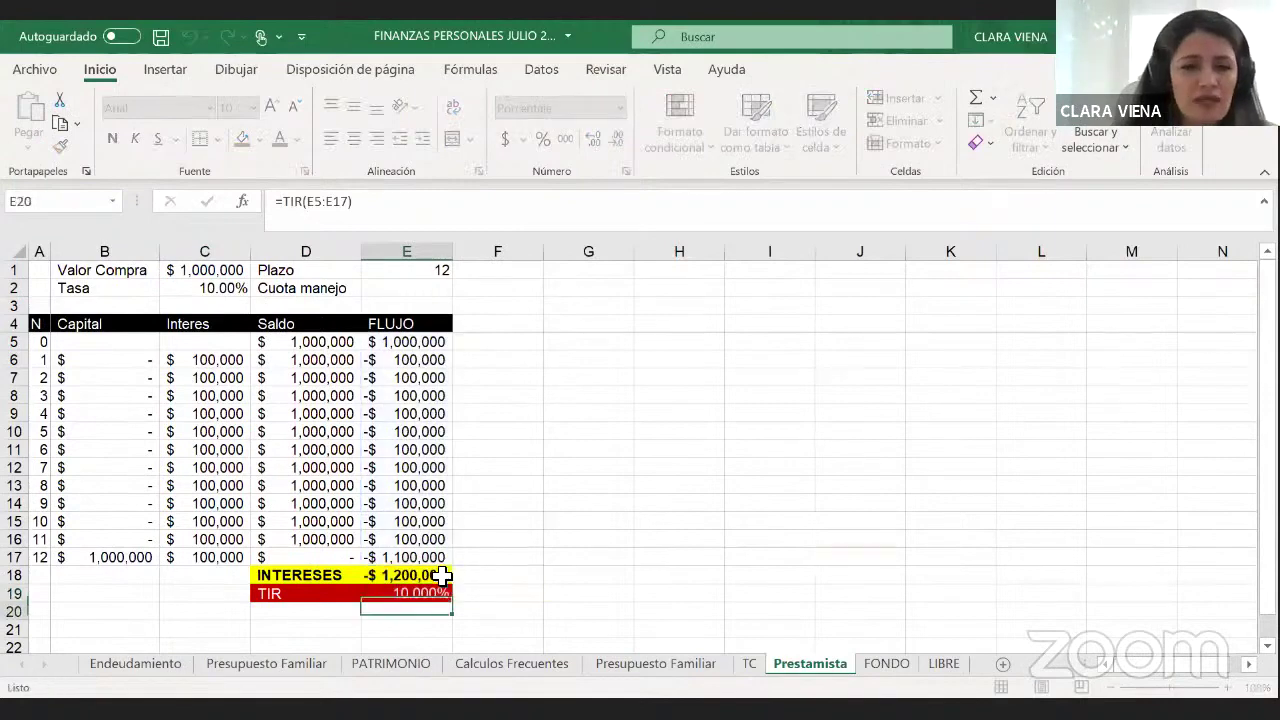
Examine the lender loan's INTERESES formula in E18 and the FLUJO range it sums
click(446, 576)
double_click(446, 576)
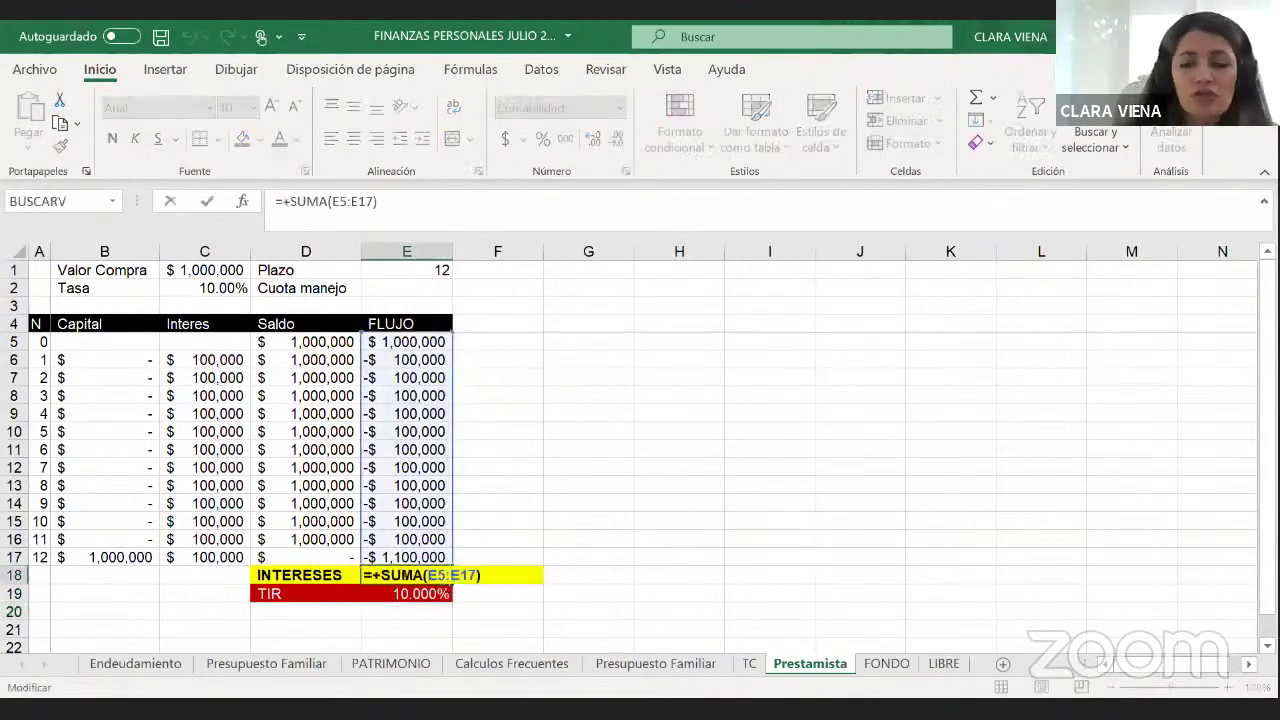
key(Return)
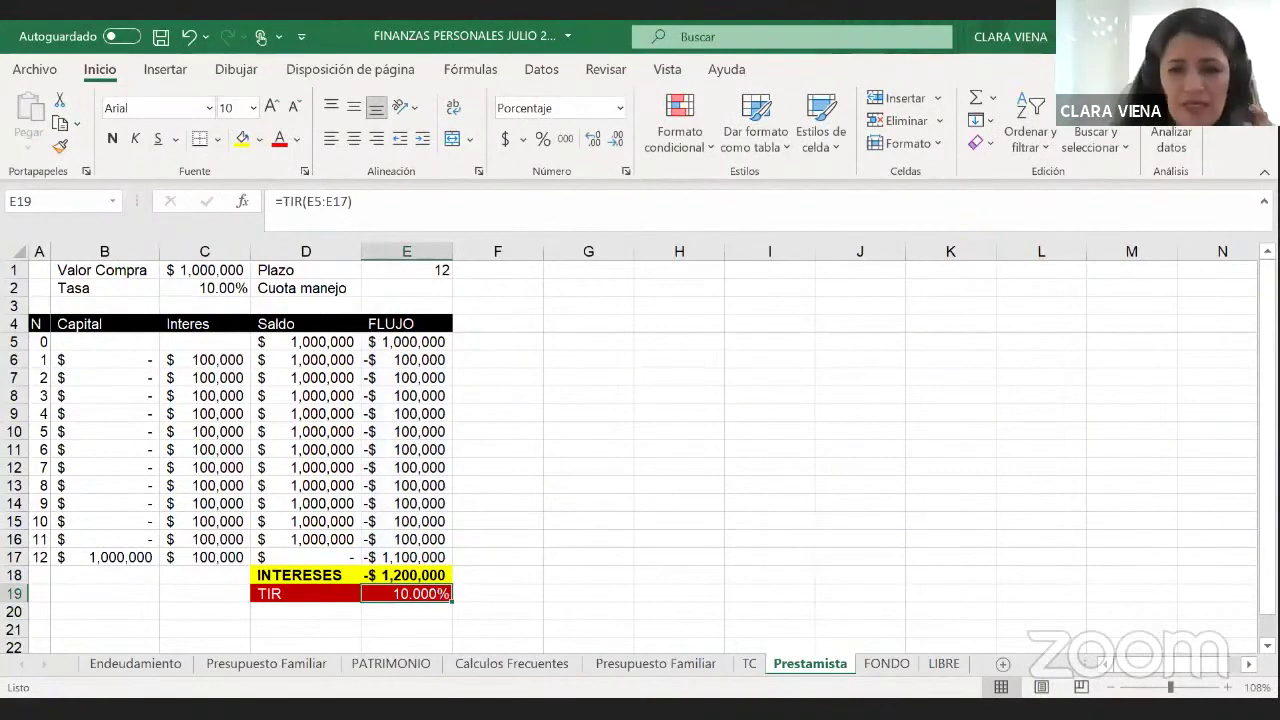
Open the LIBRE sheet and clear the Estudio amount in C3 and the Seguro rates in F3 and G3
click(898, 665)
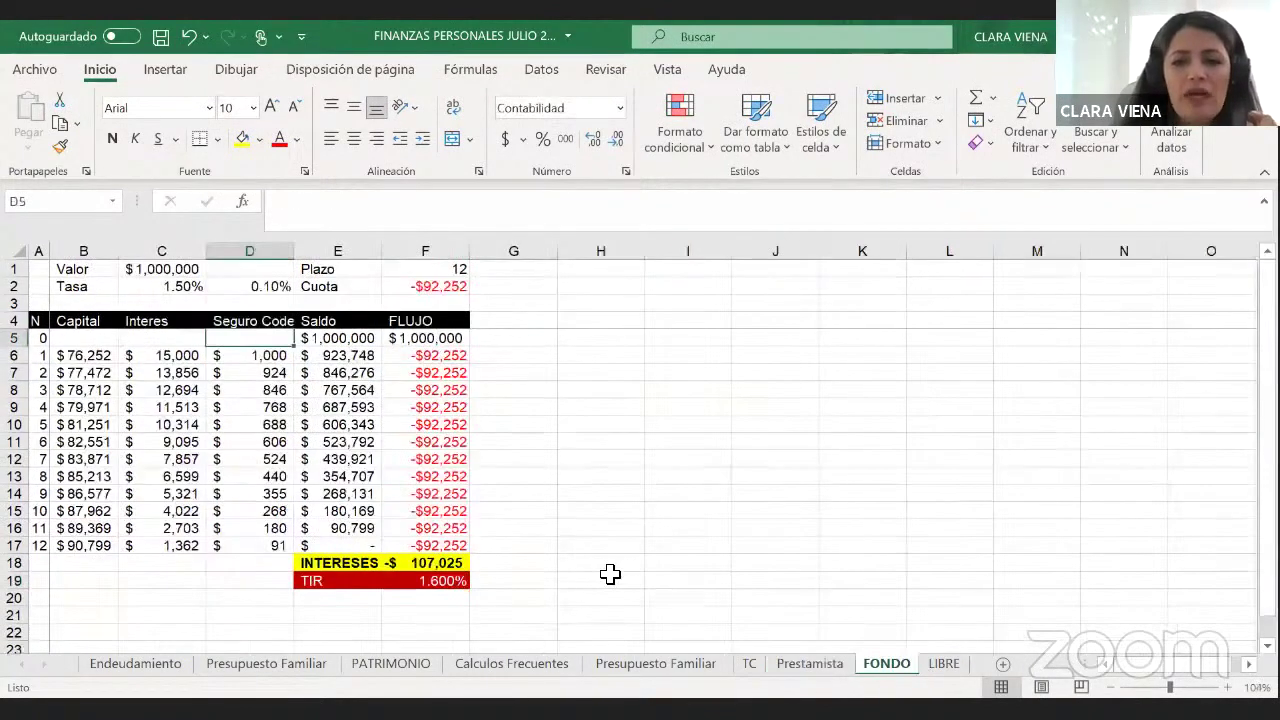
key(ctrl+Page_Down)
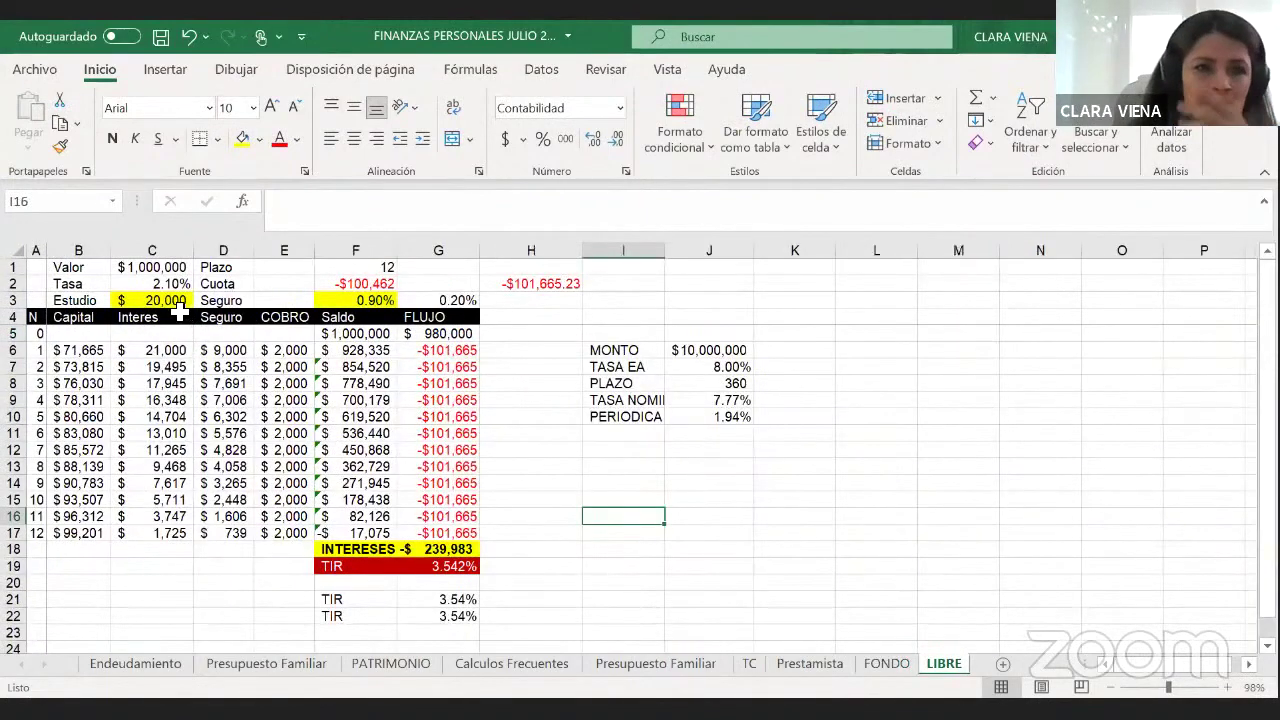
click(176, 303)
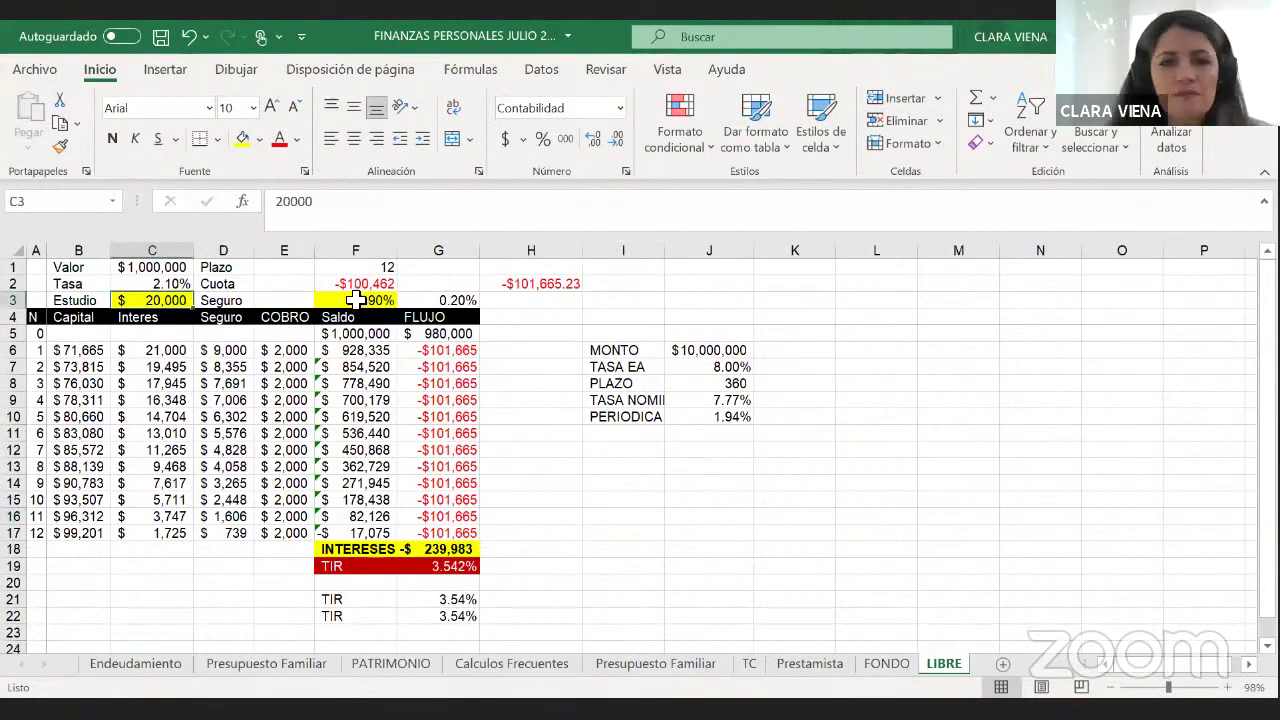
key(Delete)
click(361, 299)
key(Delete)
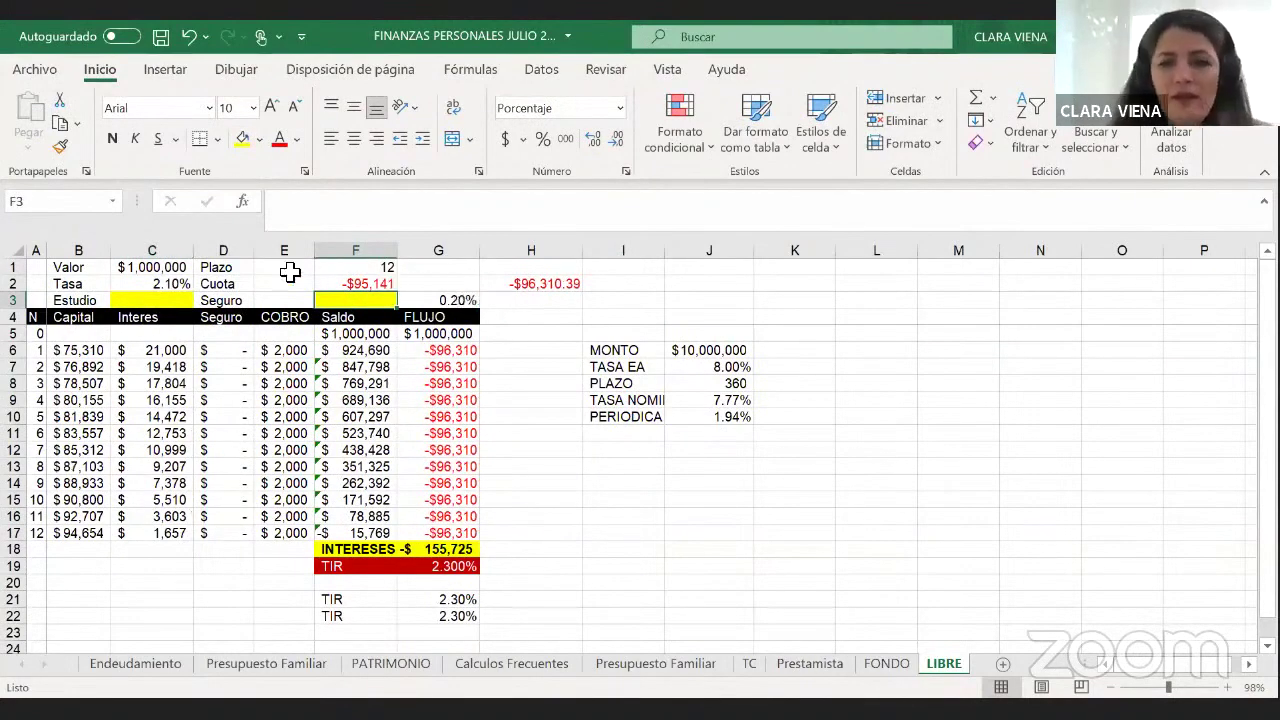
key(Right)
key(Delete)
Review the loan's Valor and Plazo cells and set the Tasa in C2 to 1.5%
click(176, 265)
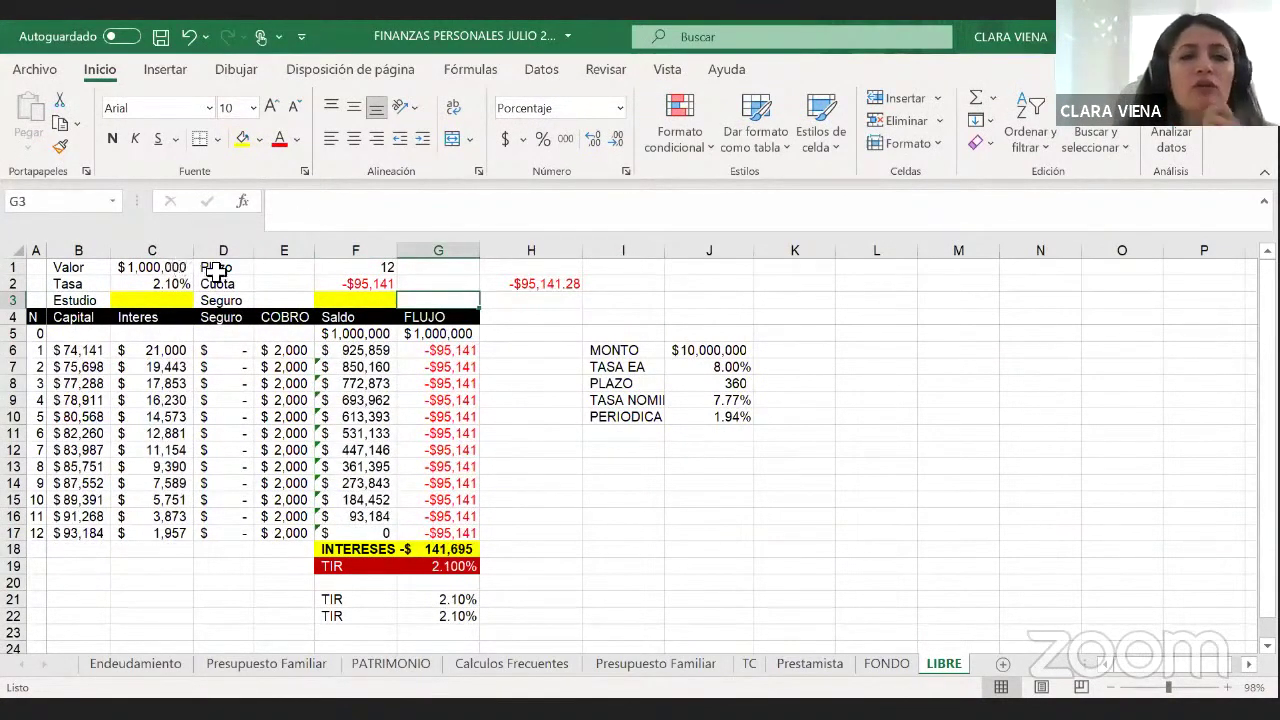
click(374, 263)
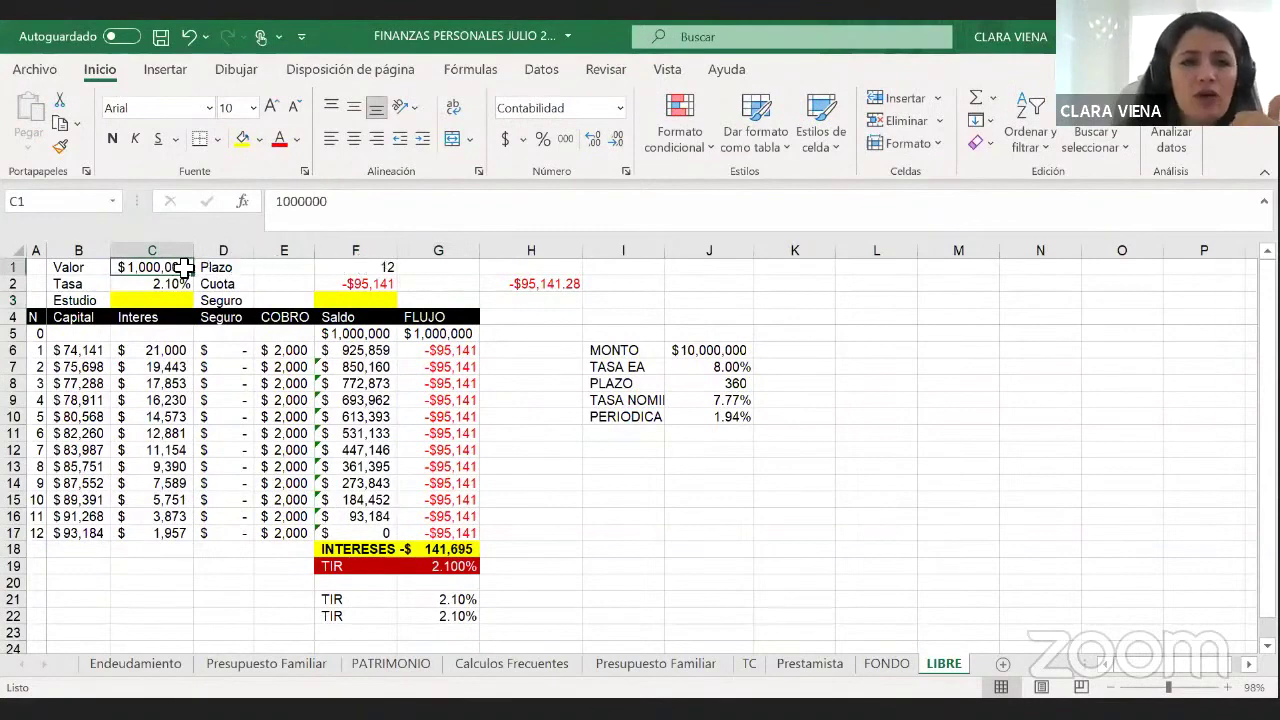
click(157, 281)
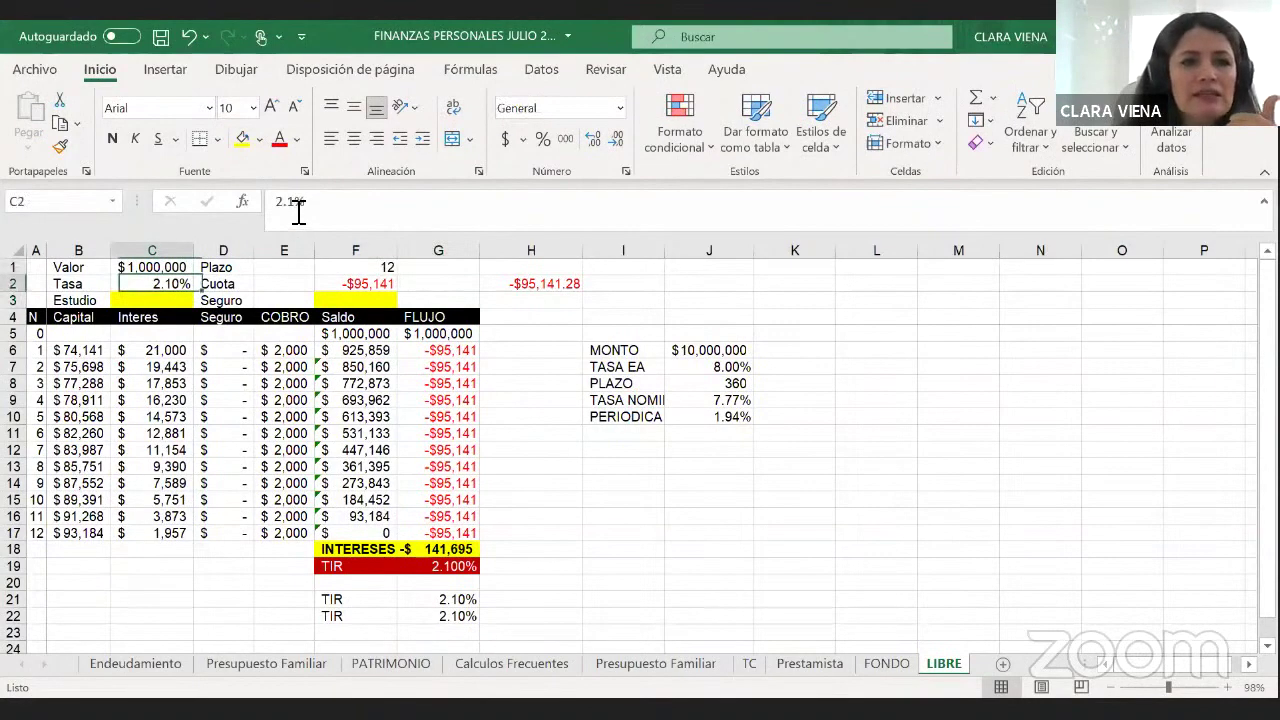
double_click(315, 228)
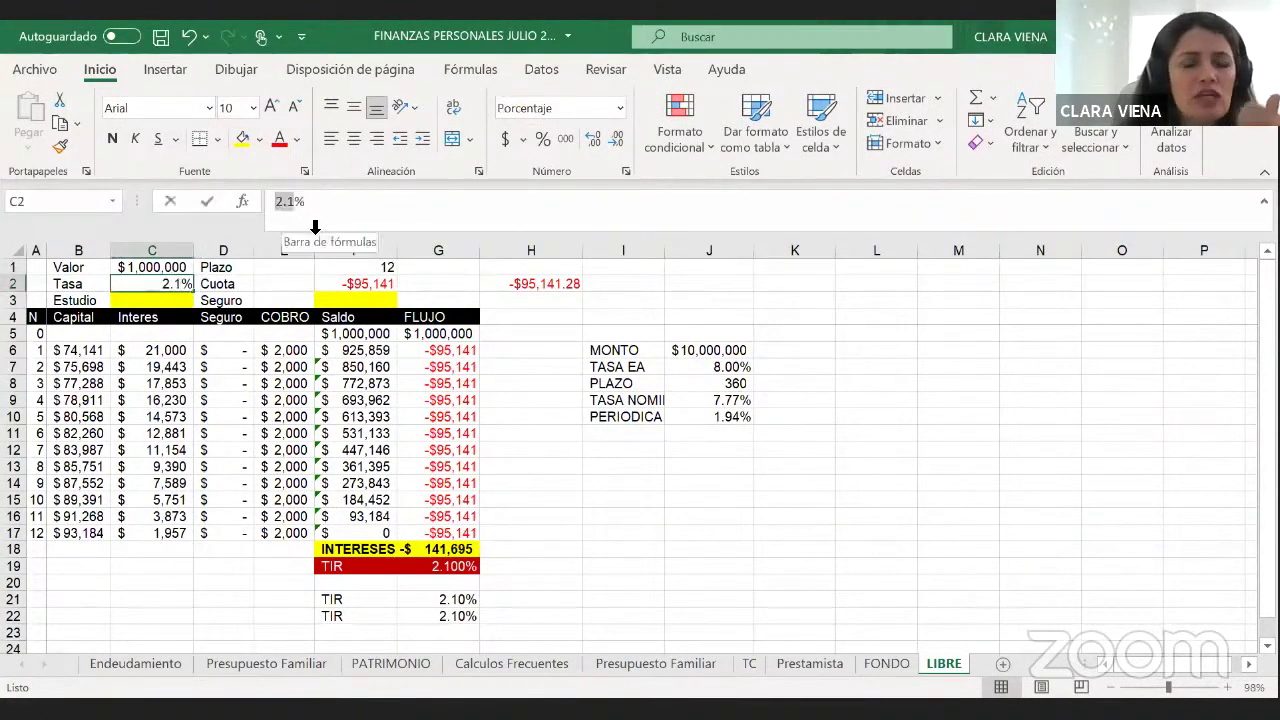
text(1)
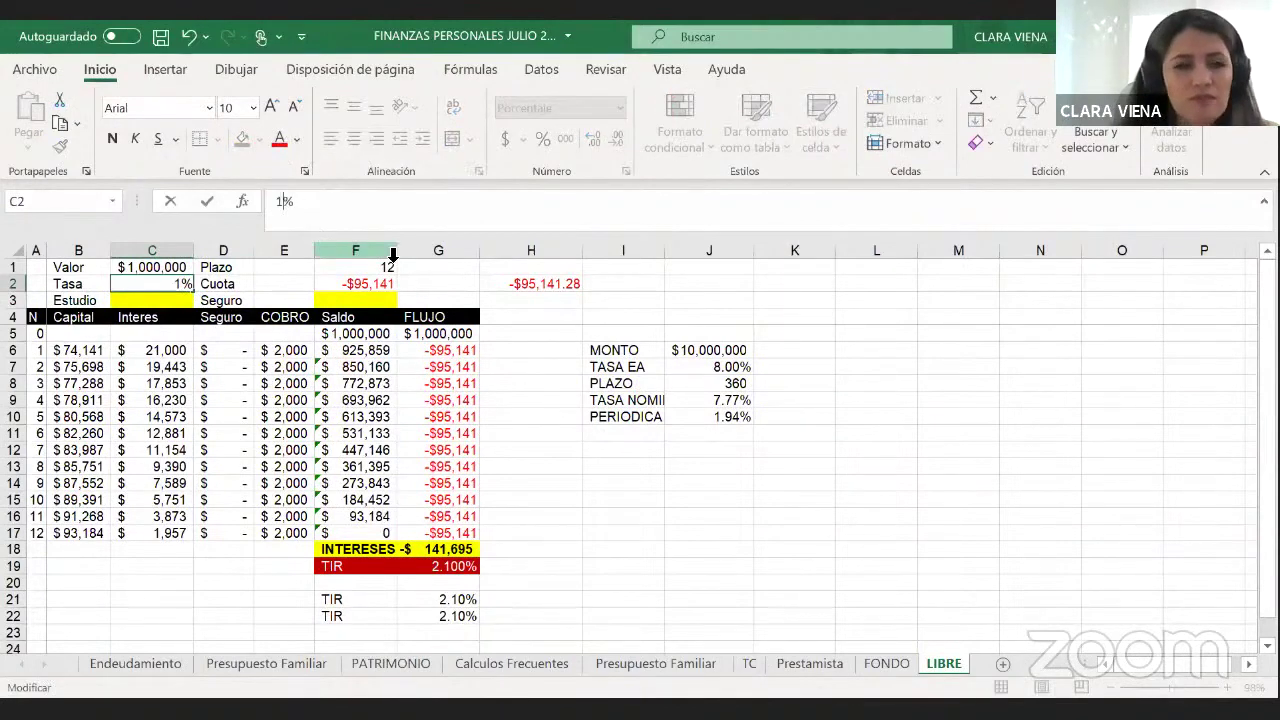
text(.5)
key(Return)
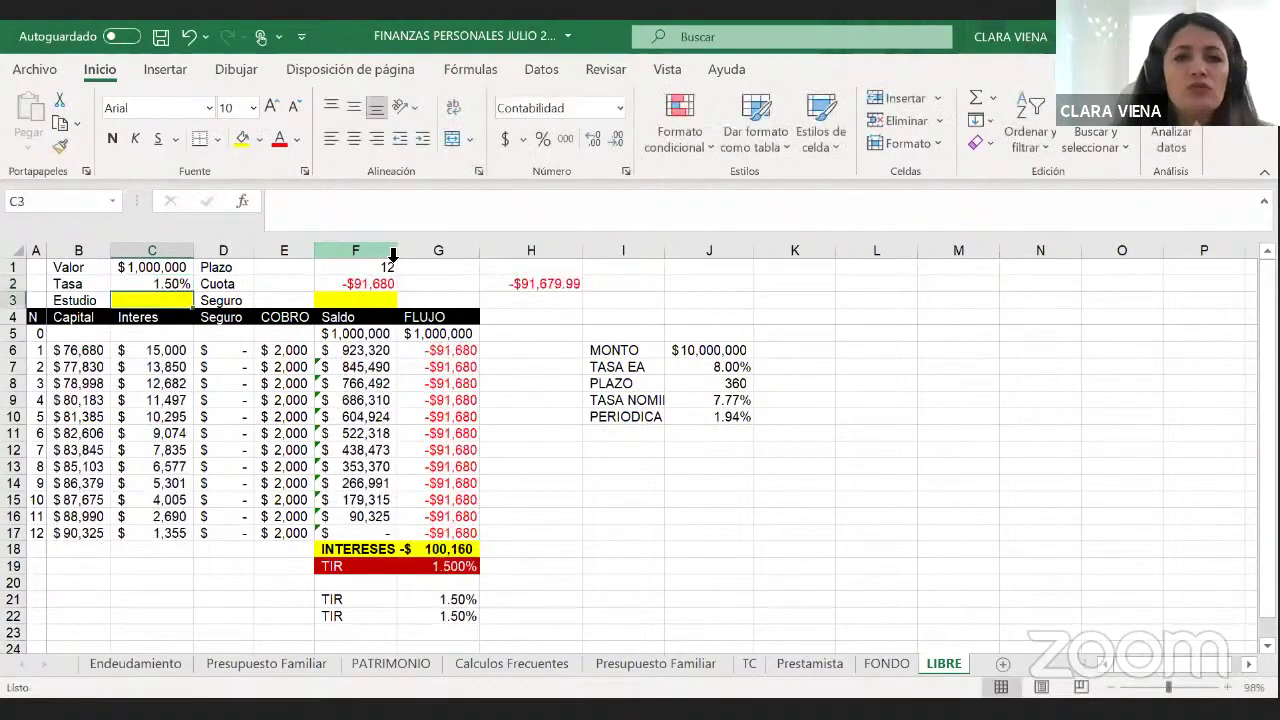
Examine the Cuota formula in F2 and the function arguments of its PAGO calculation
click(375, 286)
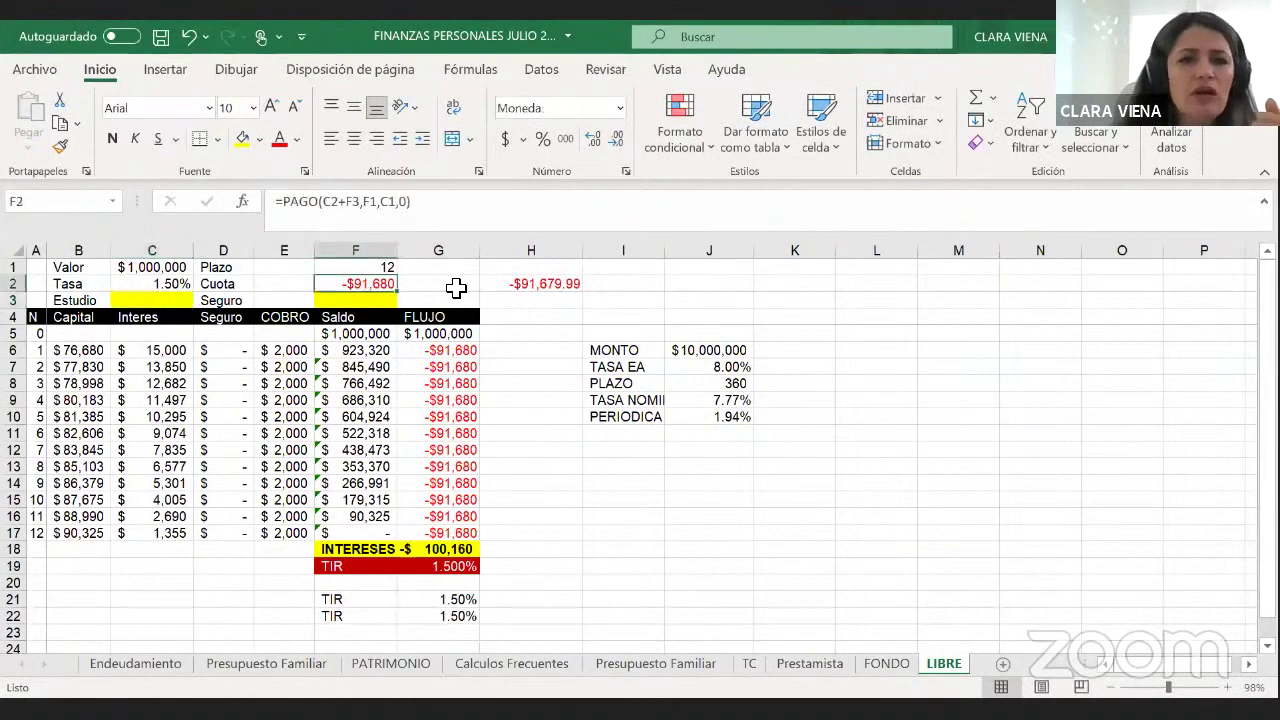
click(282, 208)
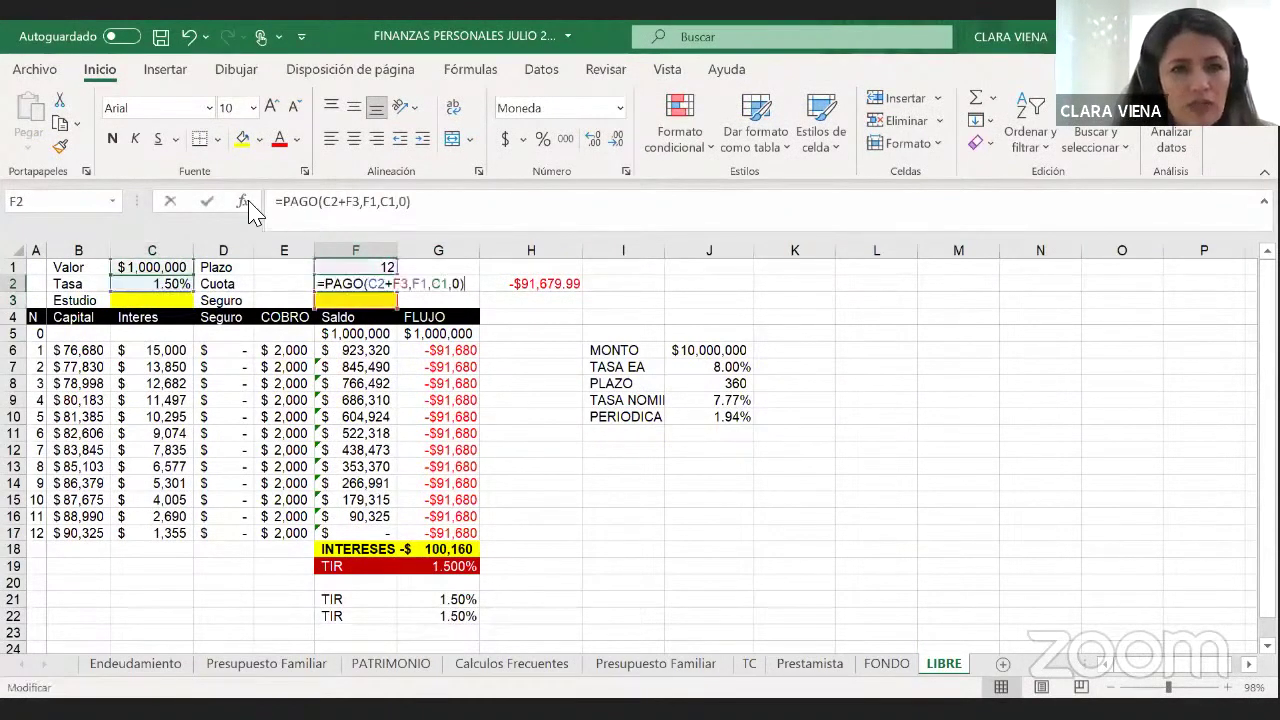
key(shift+F3)
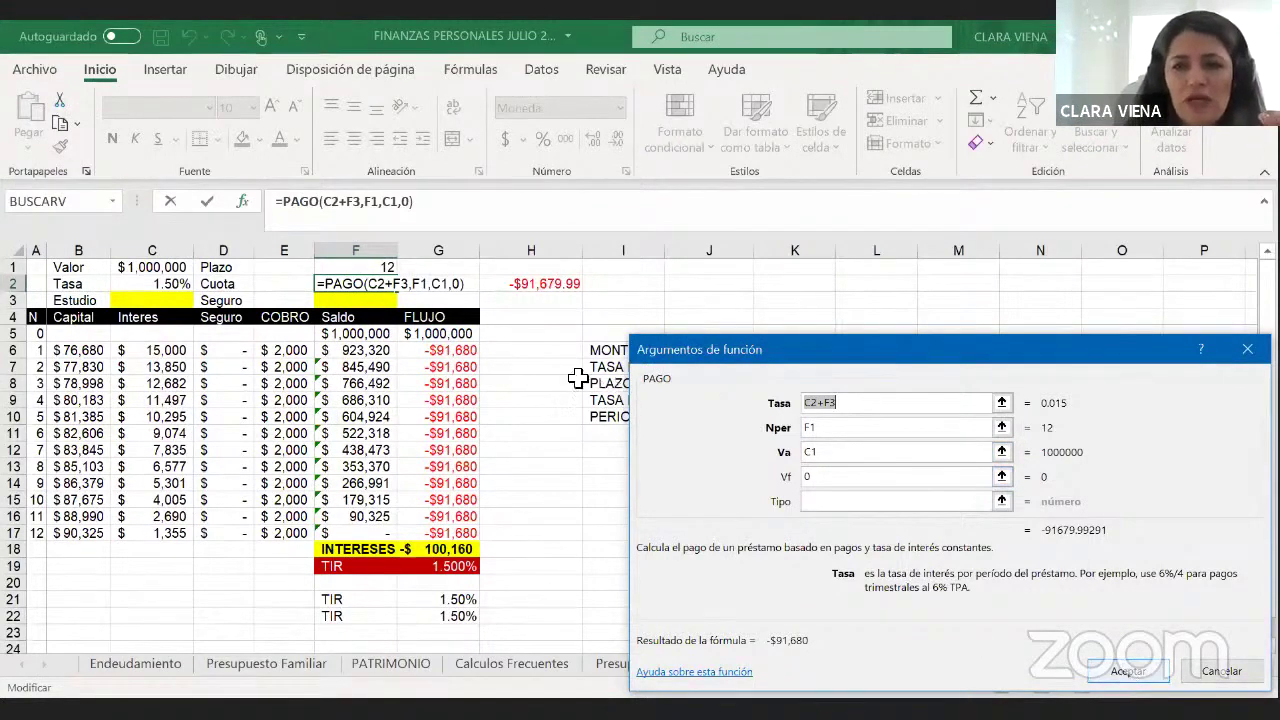
key(Return)
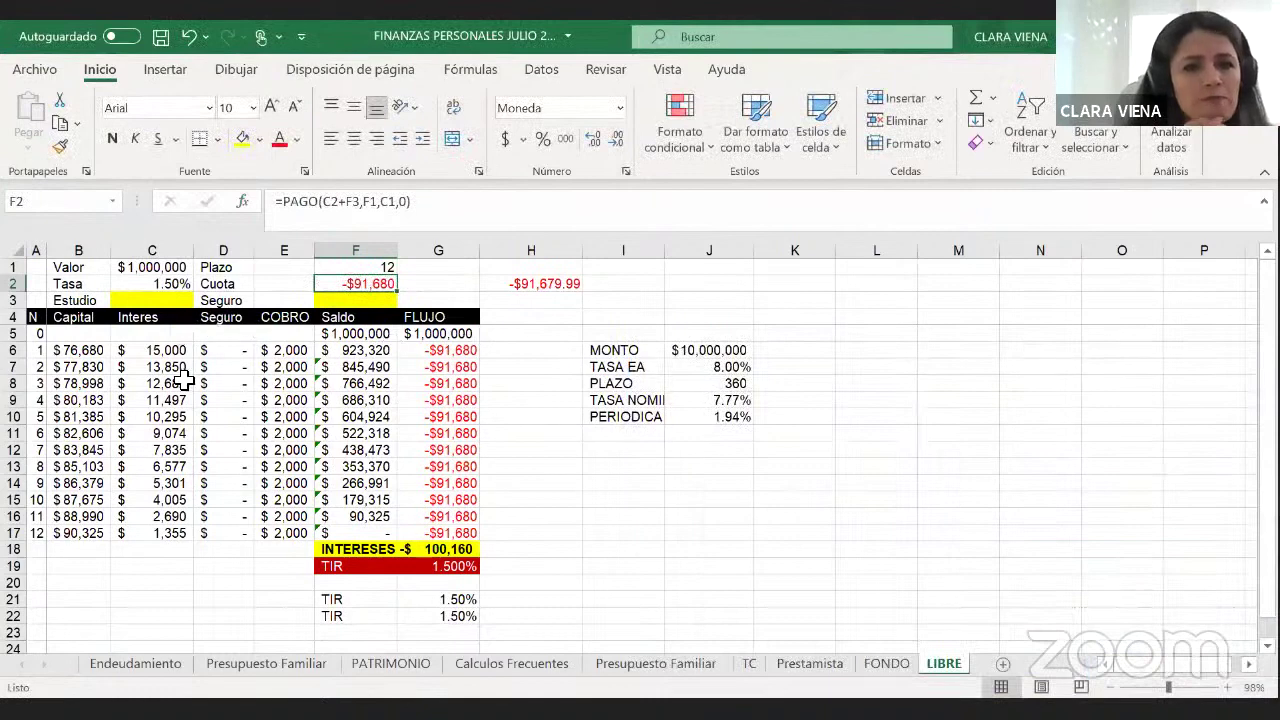
Examine the first Capital formula in B6 and the cells it references
click(89, 353)
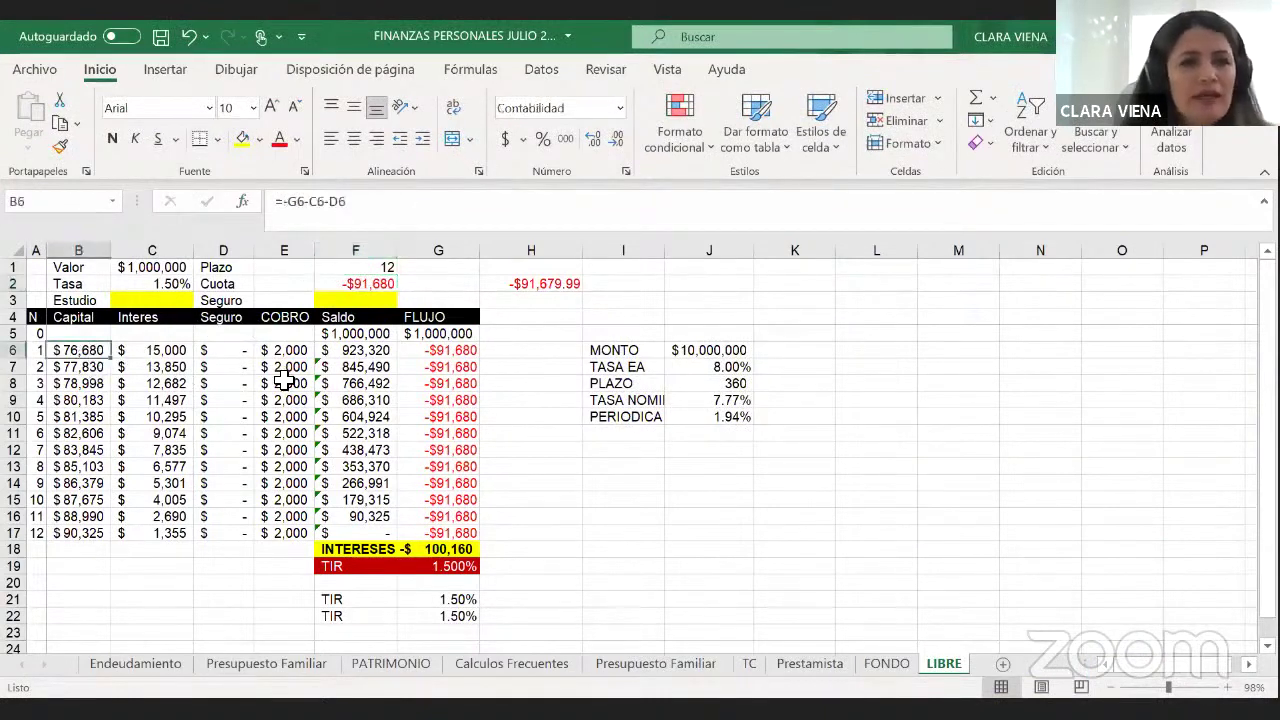
key(F2)
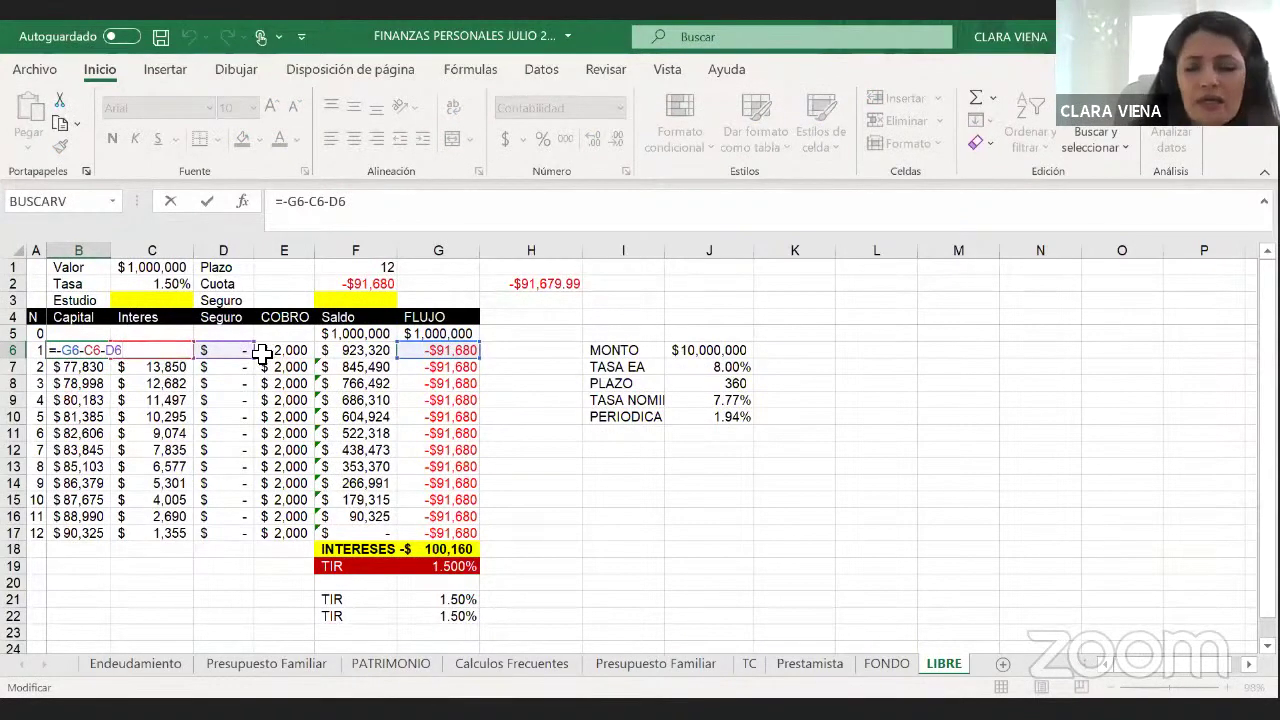
key(Return)
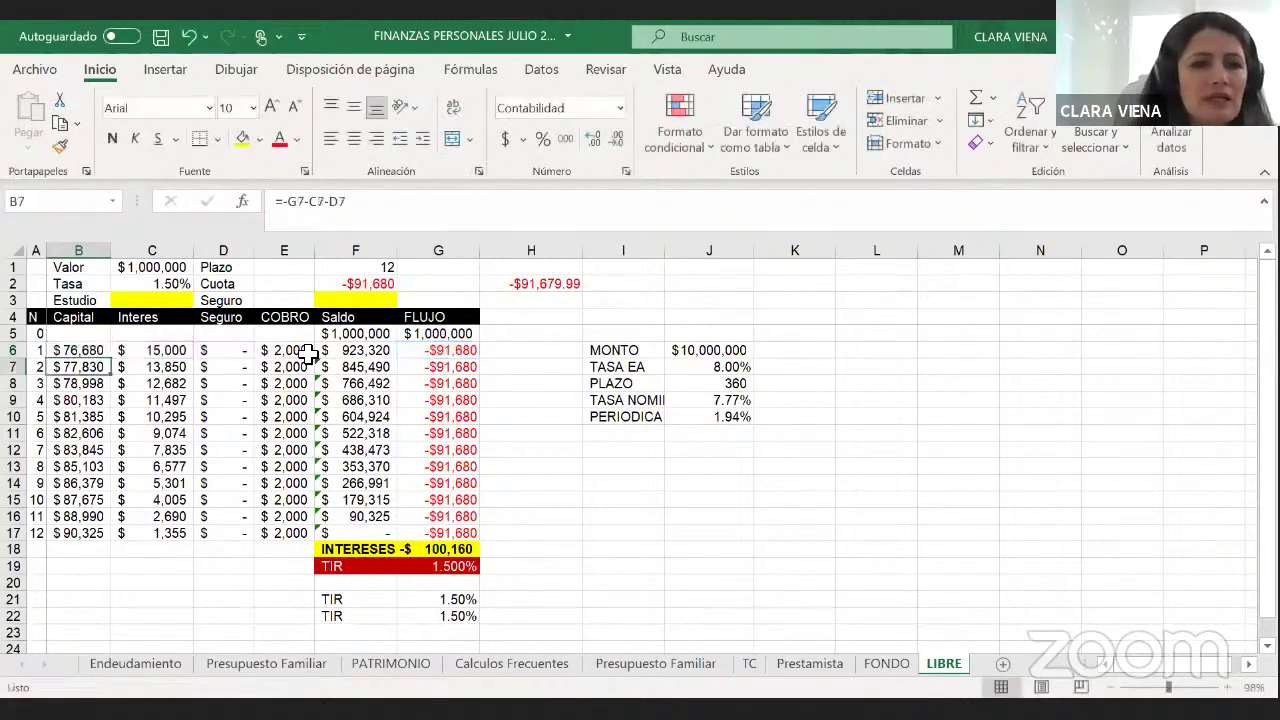
Clear the first COBRO amount in E6 and check the TIR in G19 against the first period's Capital and Interes
click(305, 351)
key(Delete)
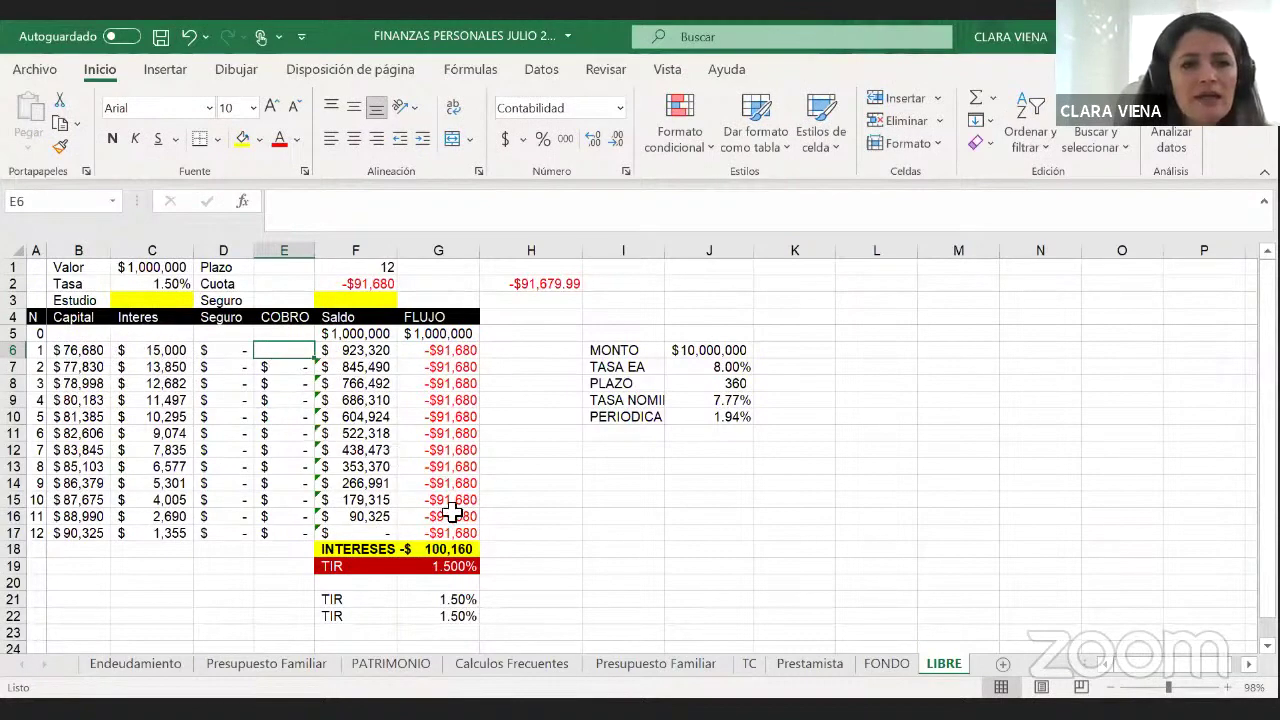
click(474, 566)
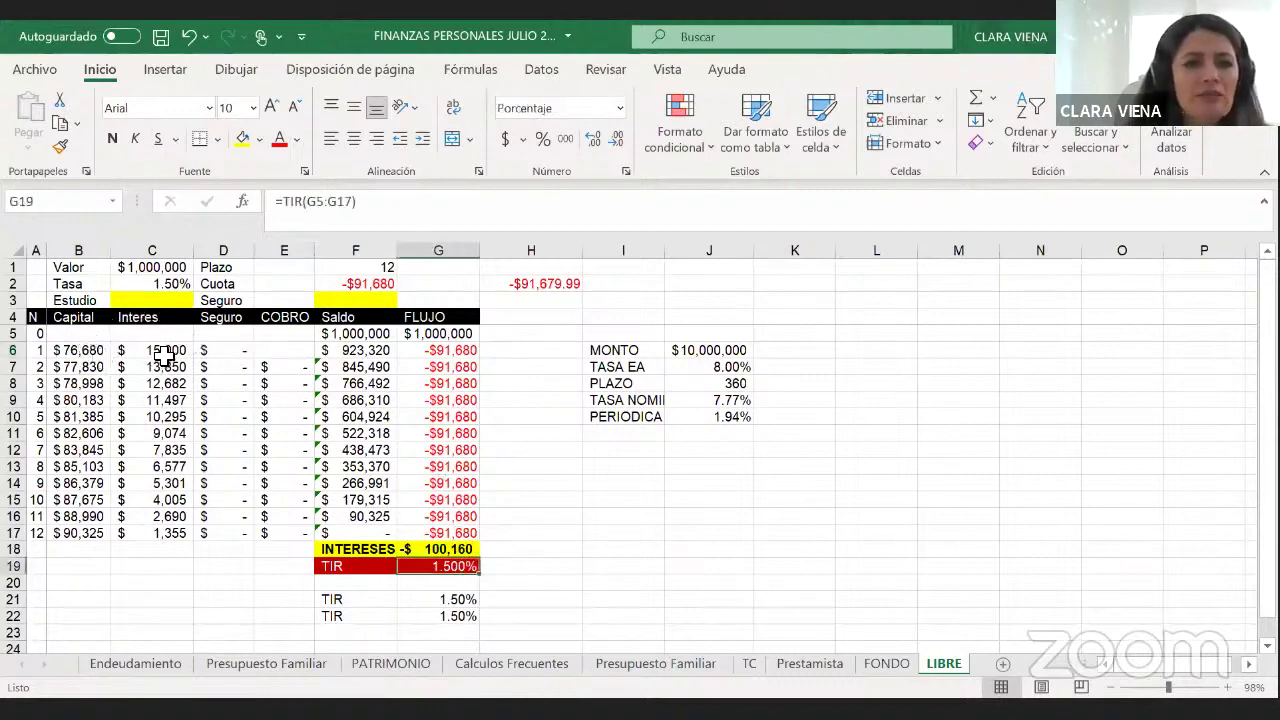
click(85, 350)
key(Right)
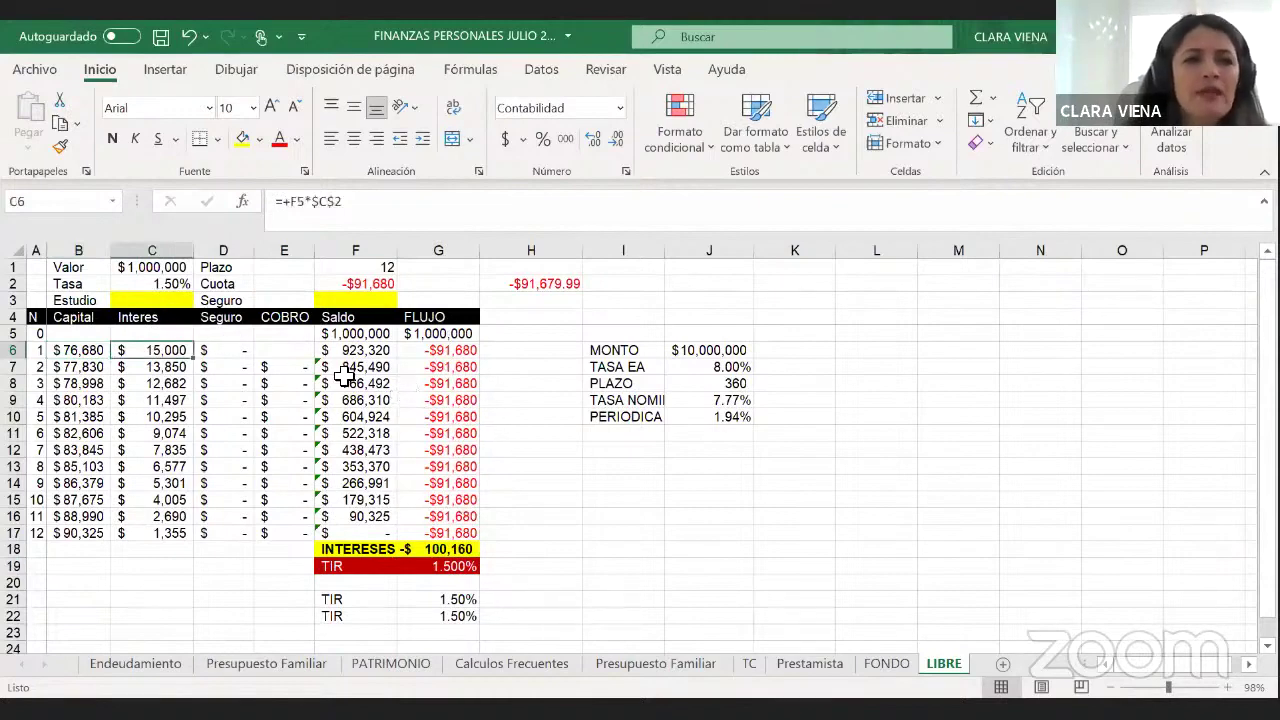
Enter 20000 as the Estudio cost in C3 and check its effect on the TIR in G19
key(Up)
key(Up)
key(Up)
text(20000)
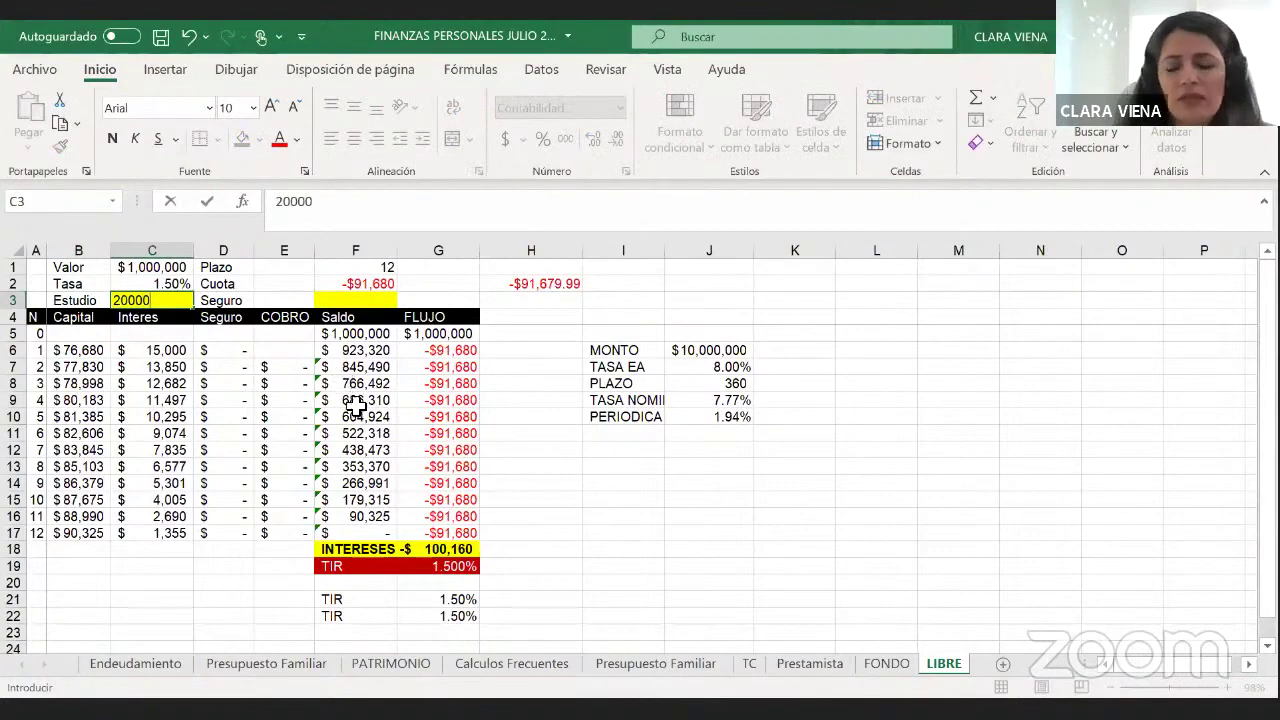
key(Return)
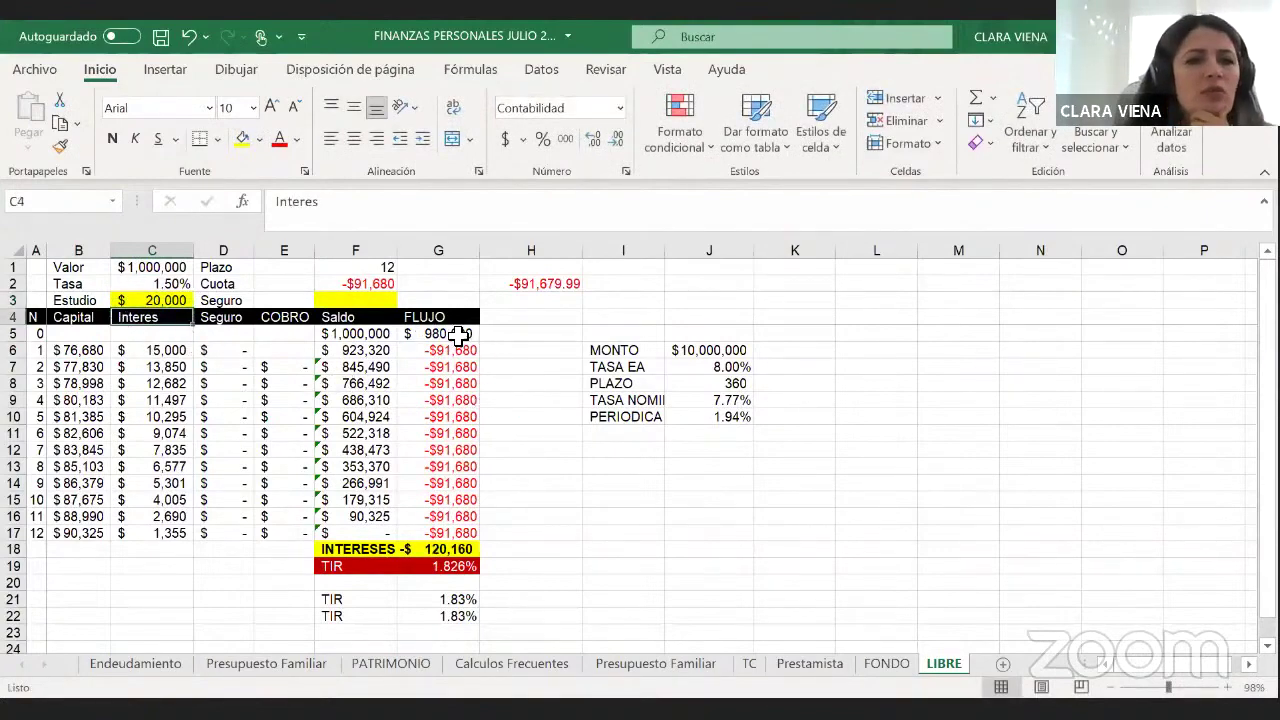
click(470, 567)
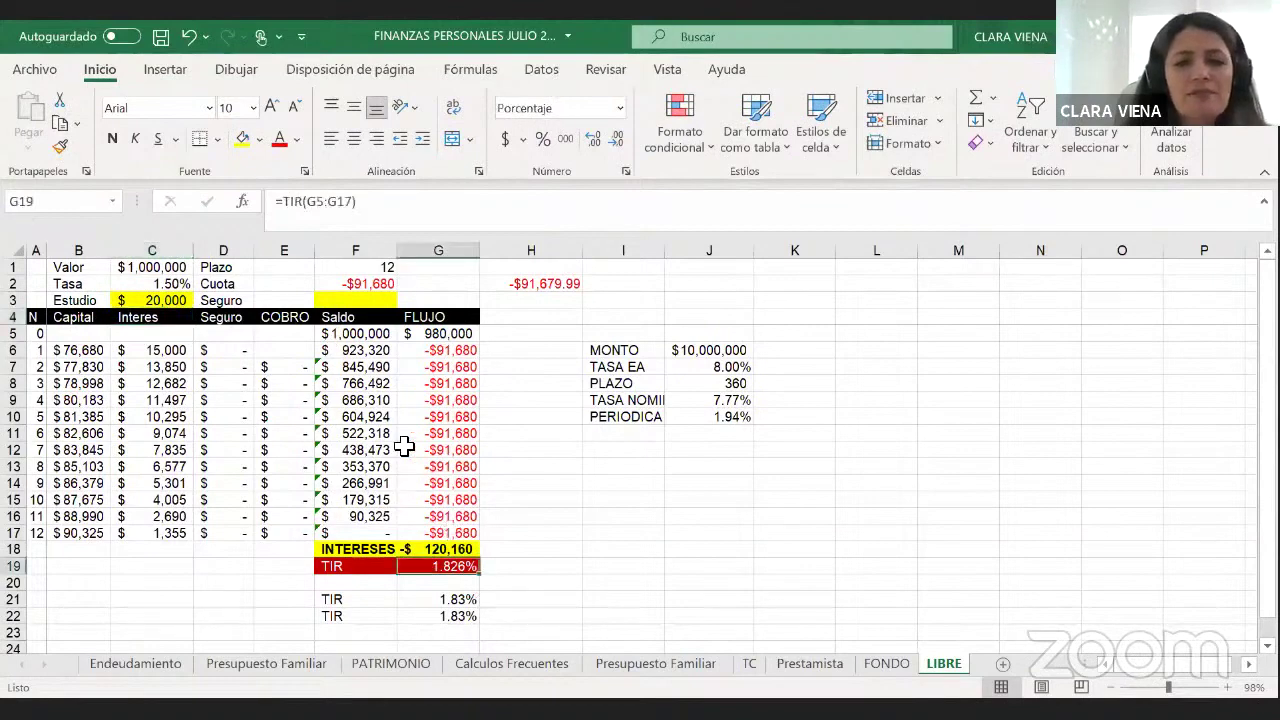
Set the Seguro rate in F3 to 0.90% and check the TIR in G19 again
click(358, 302)
text(0)
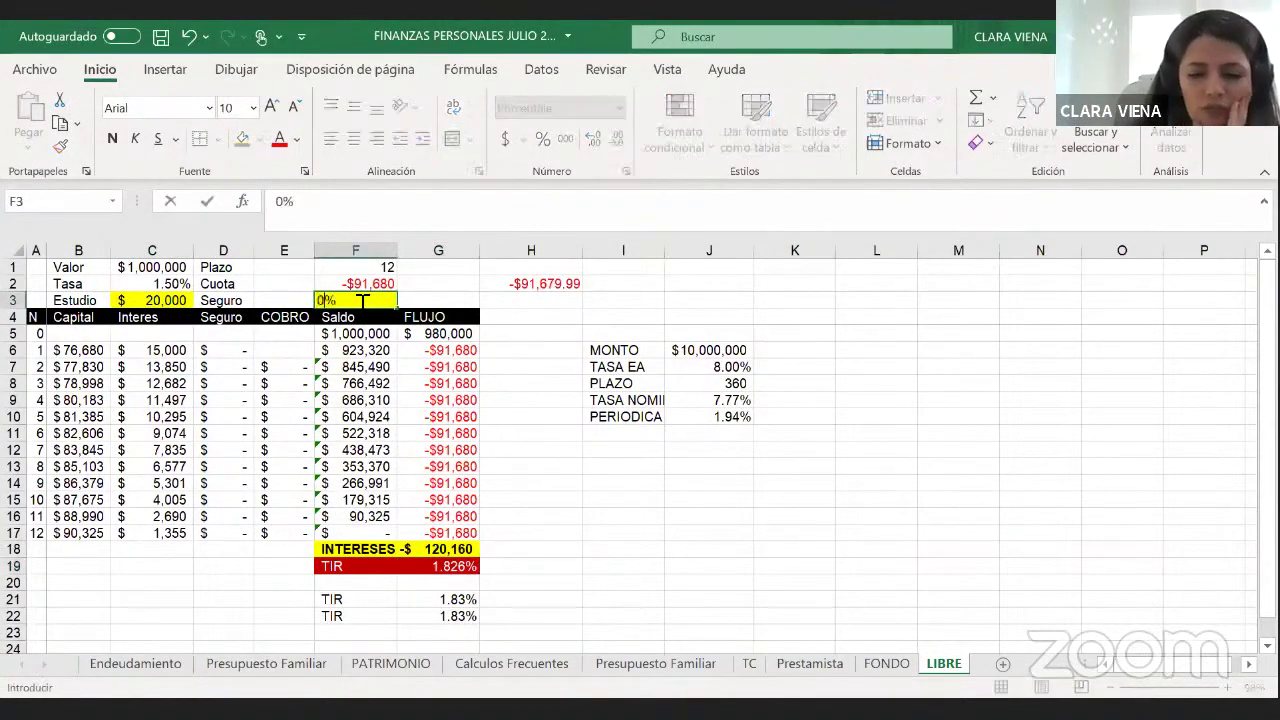
text(.90)
key(Return)
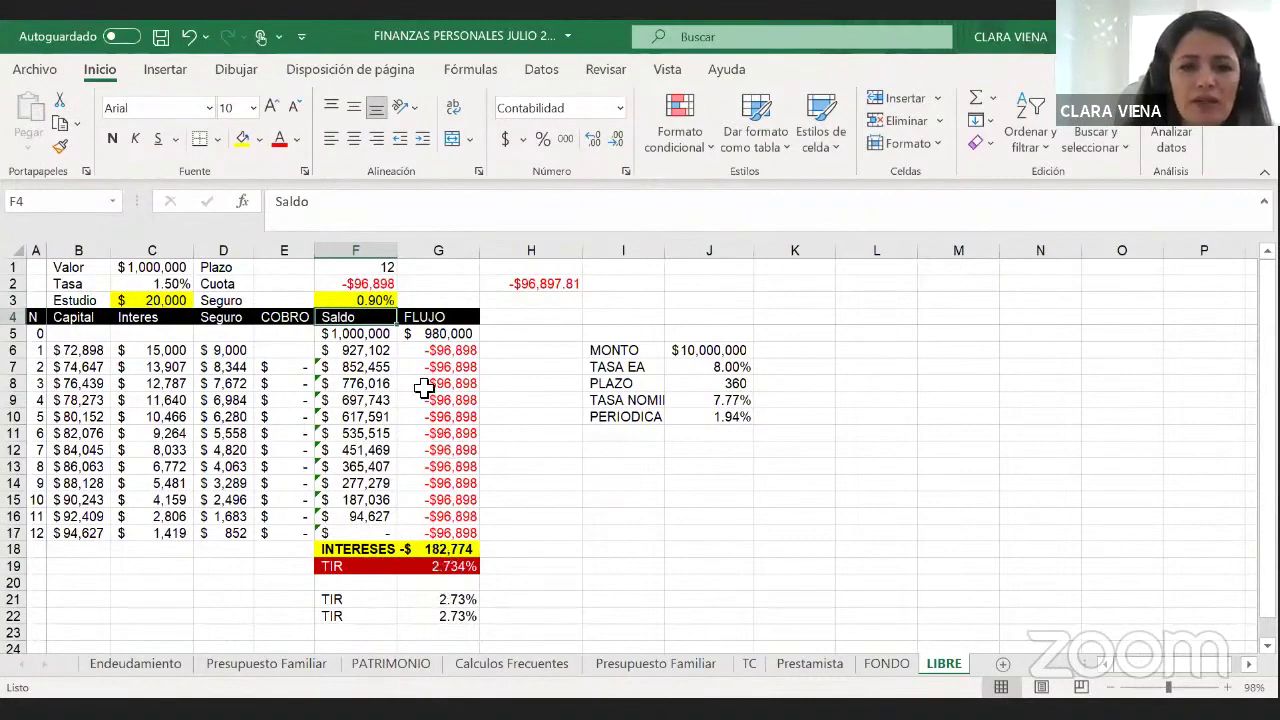
click(444, 566)
Enter an additional rate of 0.20% in G3, beside the Seguro rate
key(Up)
key(Up)
key(Up)
key(Up)
key(Up)
key(Up)
key(Up)
key(Up)
key(Up)
key(Up)
key(Up)
key(Up)
key(Up)
key(Up)
key(Up)
key(Up)
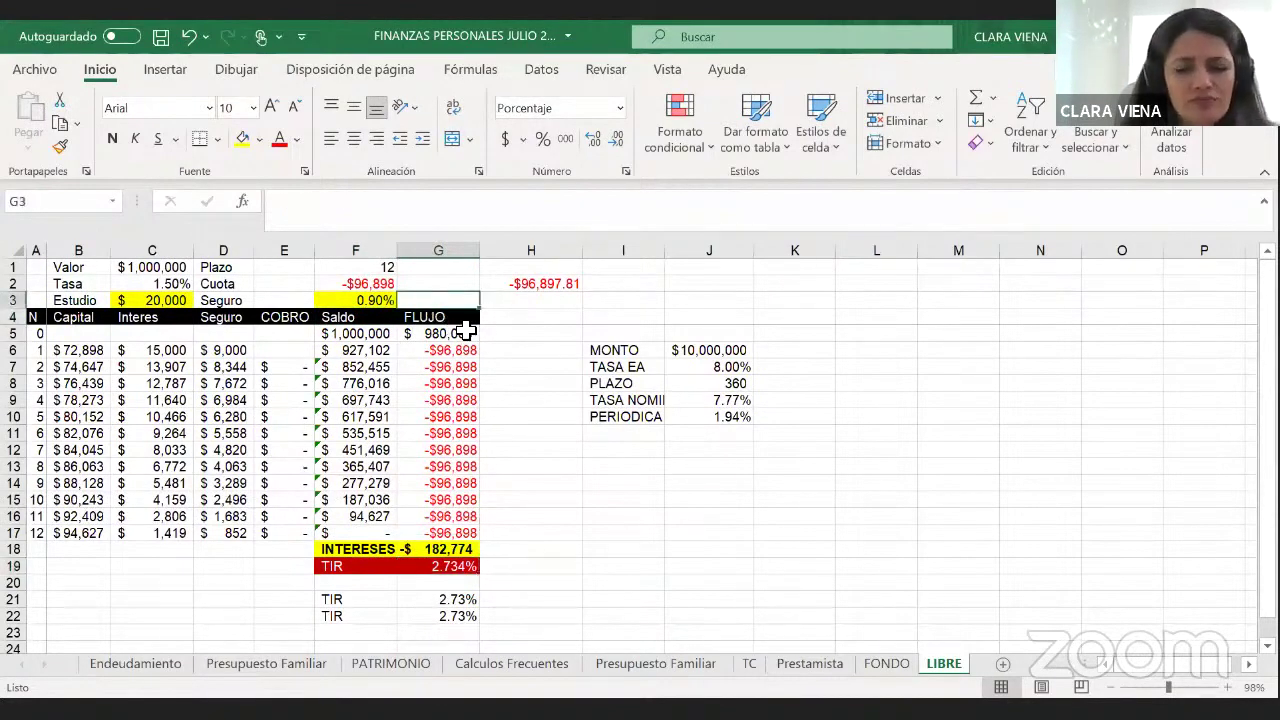
text(0.20)
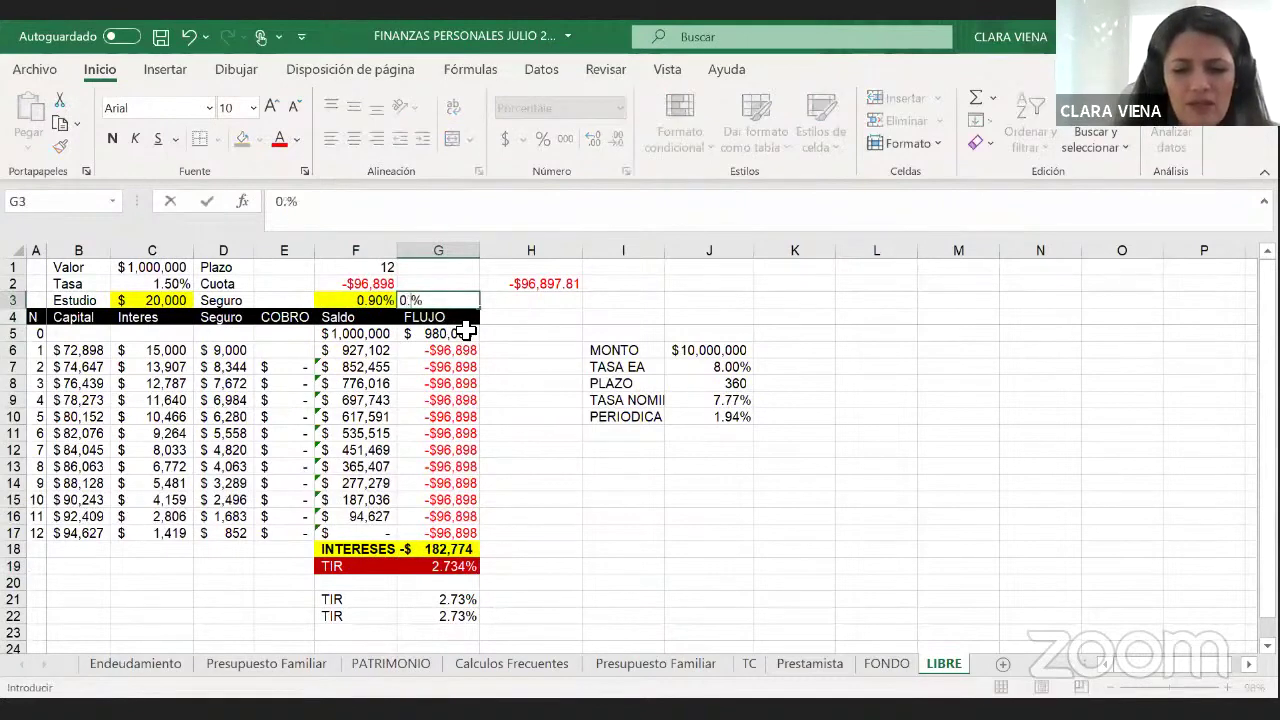
key(Return)
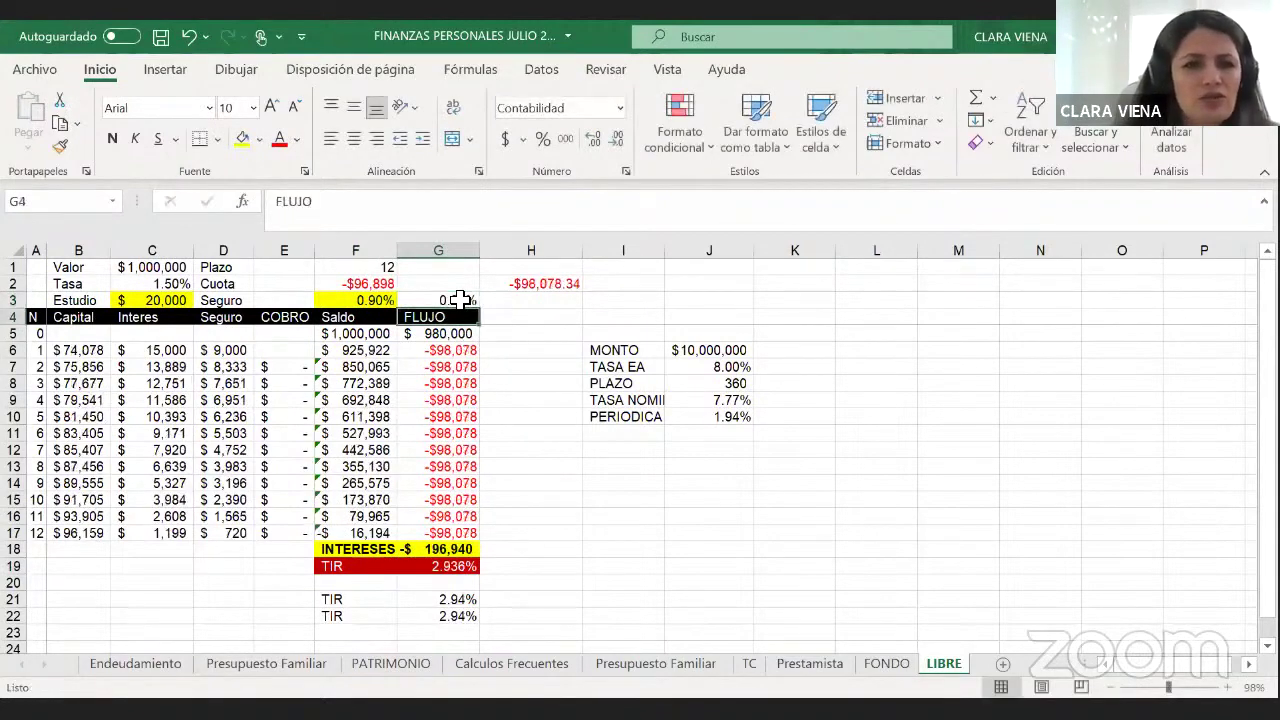
Set the additional rate in G3 to 0.01% and check the first Seguro formula in D6
click(458, 300)
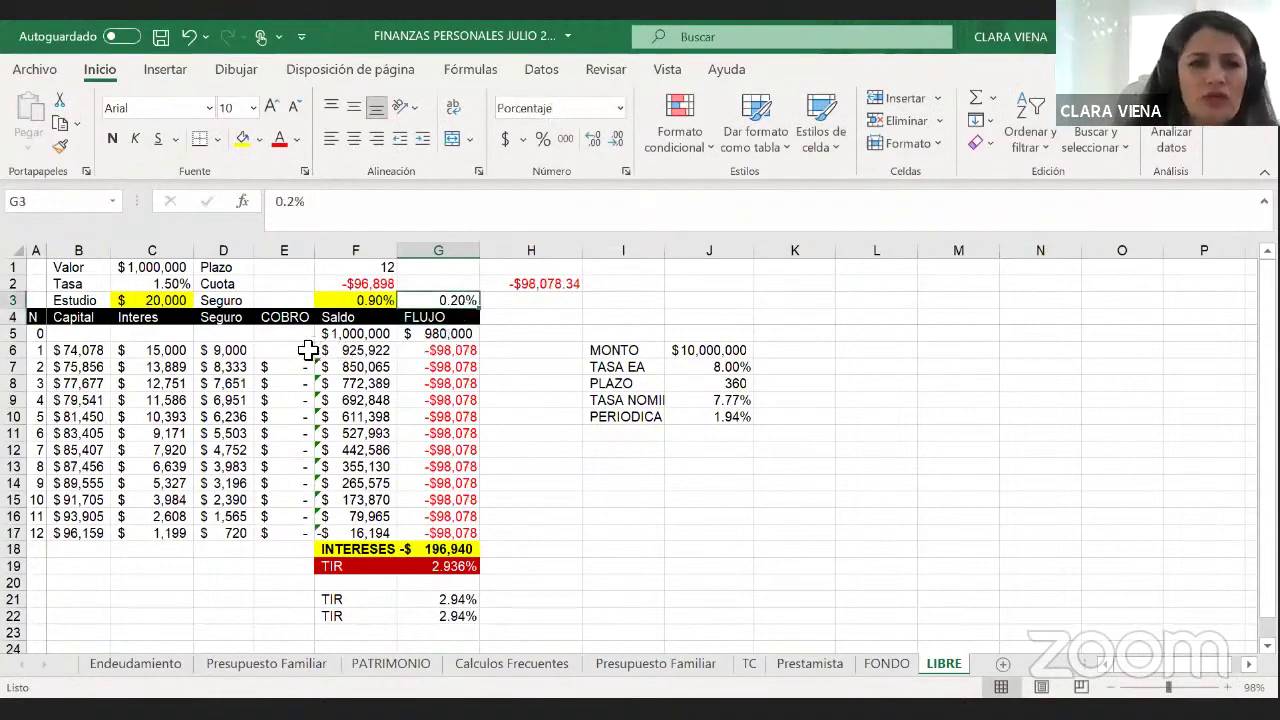
key(Delete)
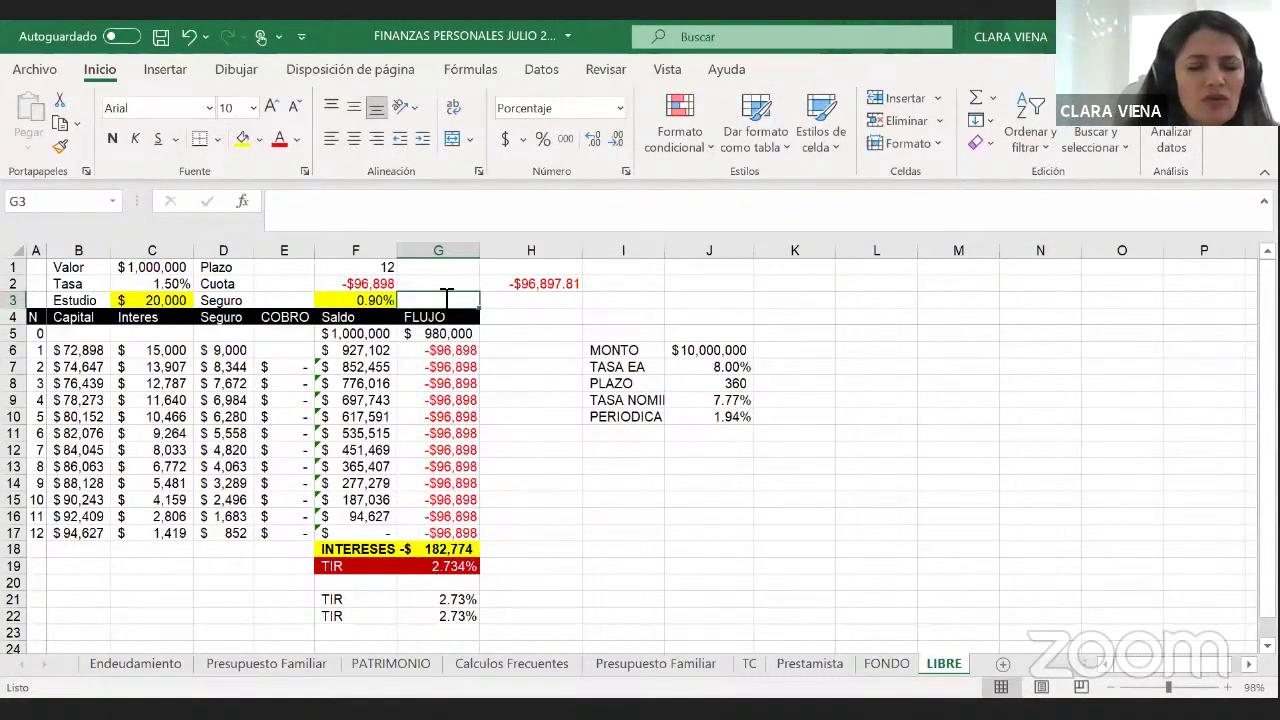
text(0)
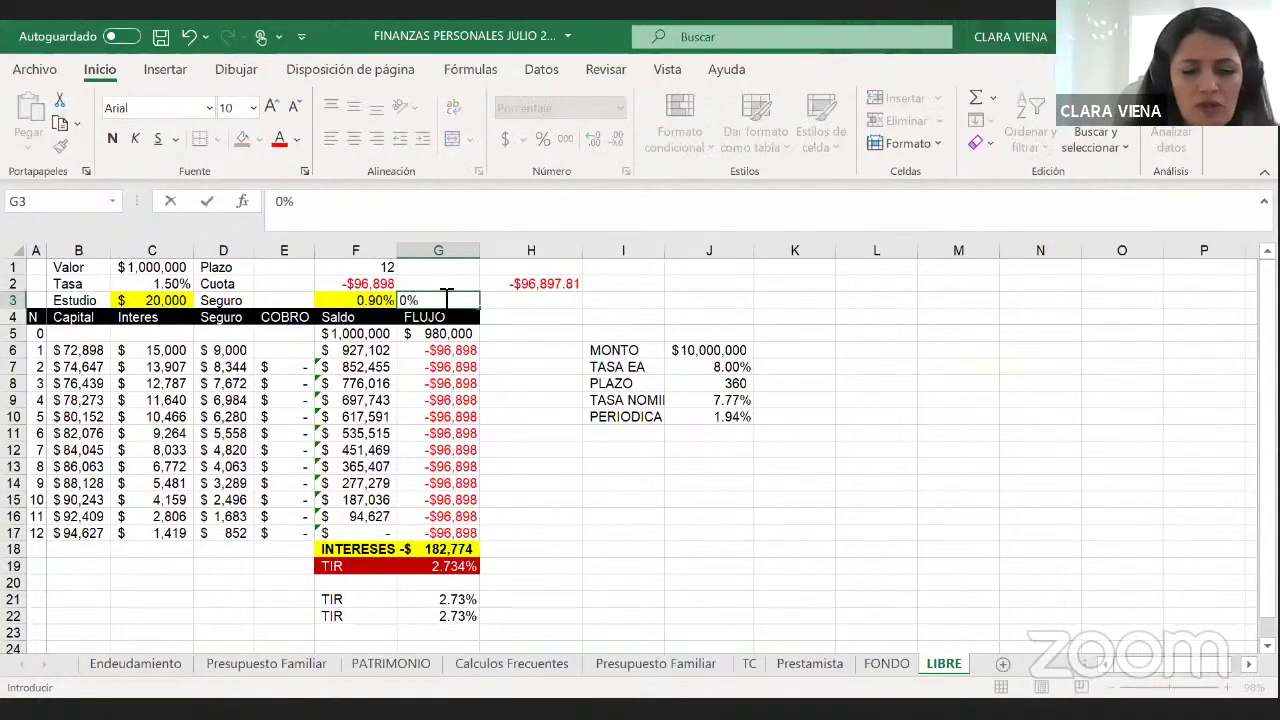
text(.)
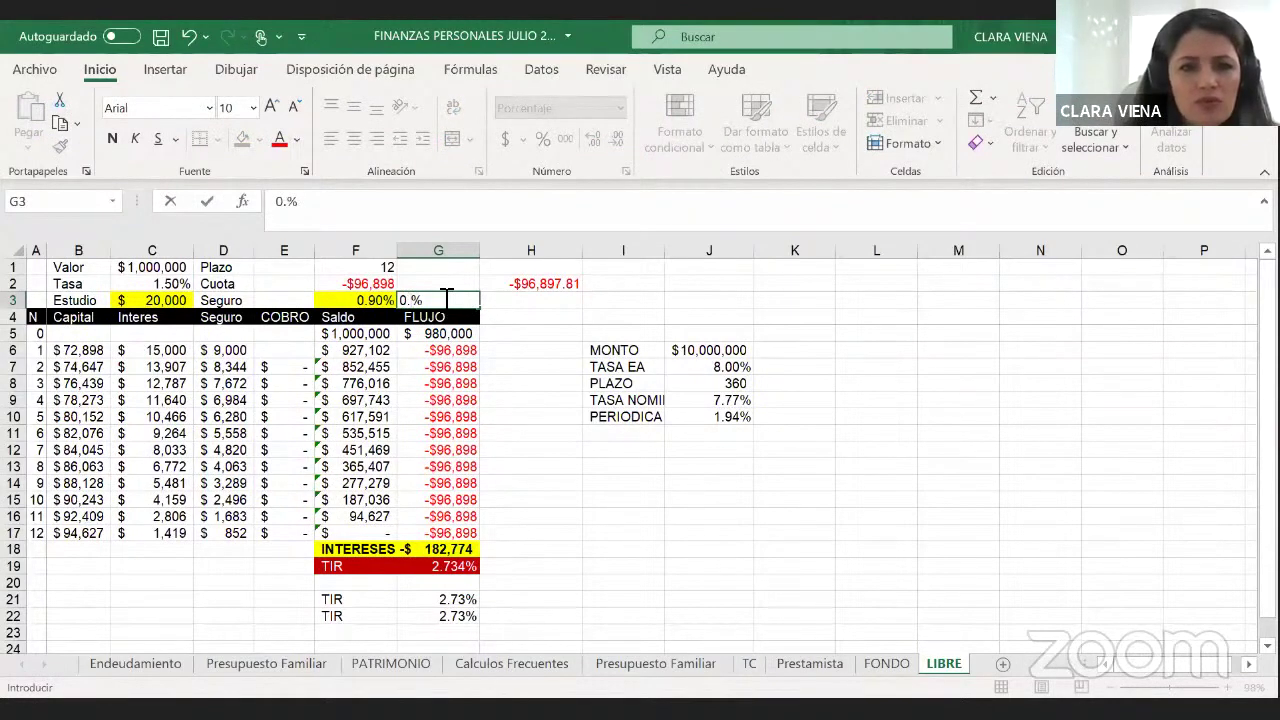
text(01)
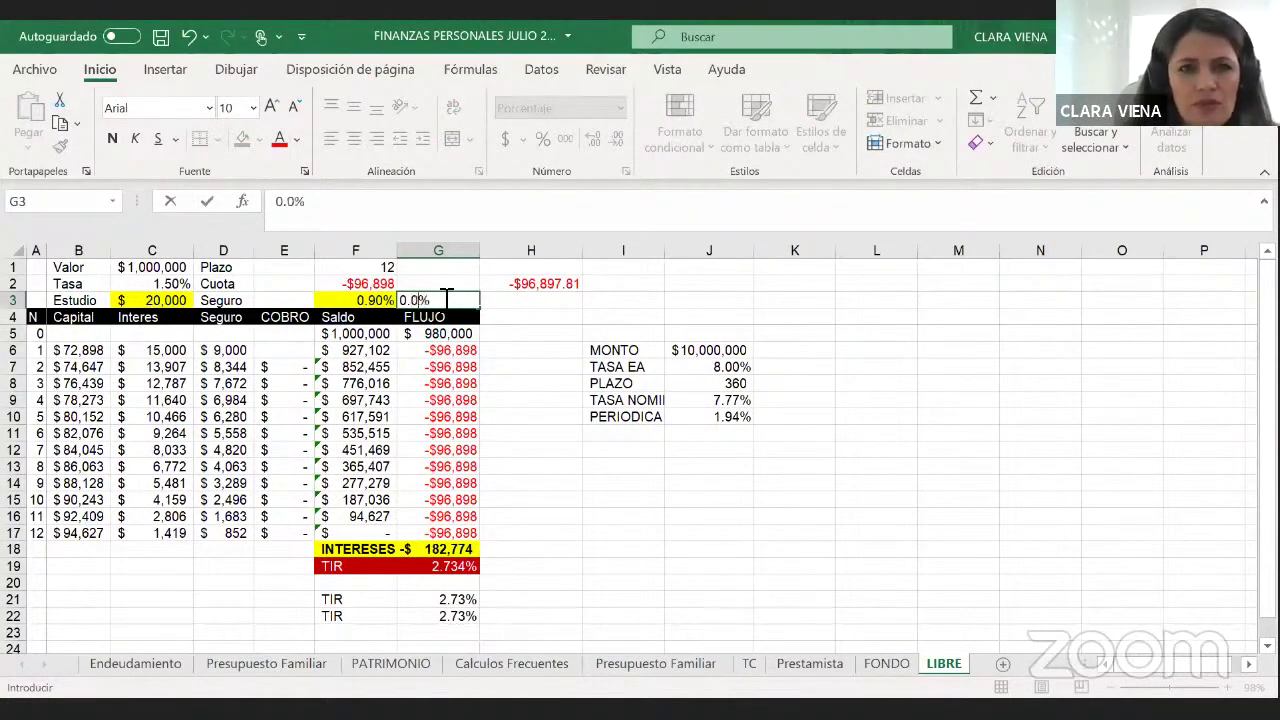
key(Return)
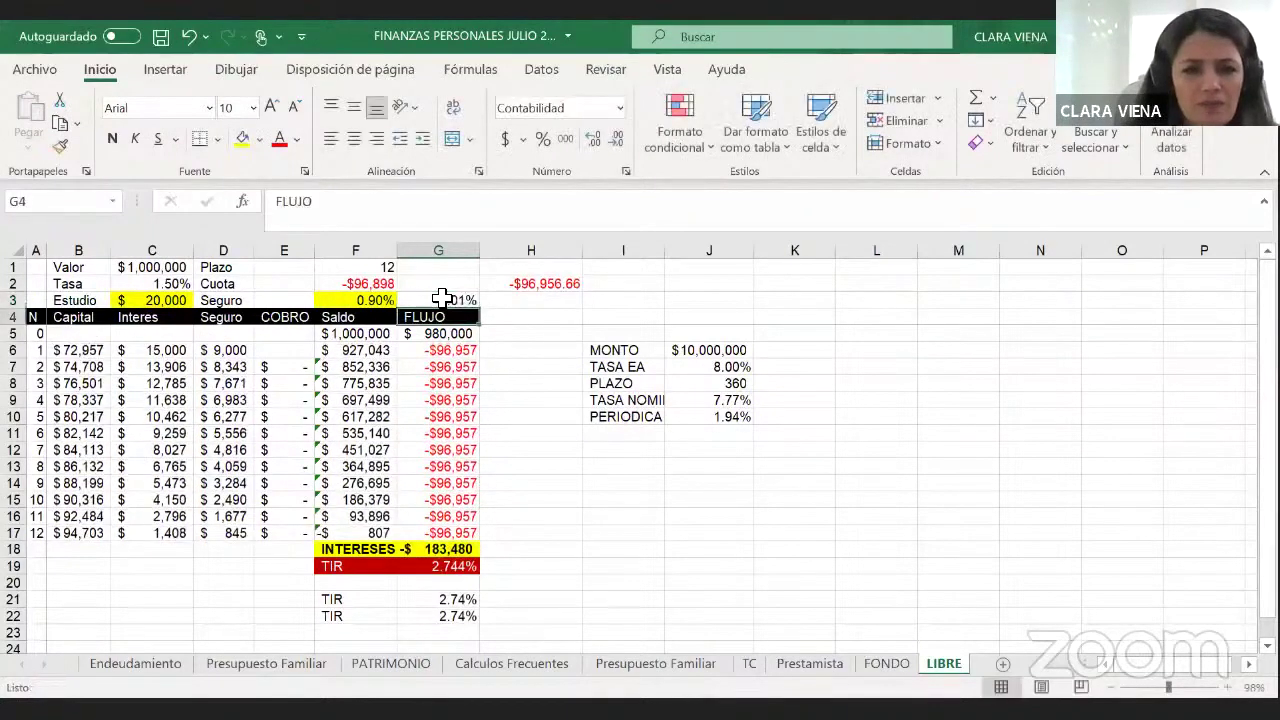
click(237, 350)
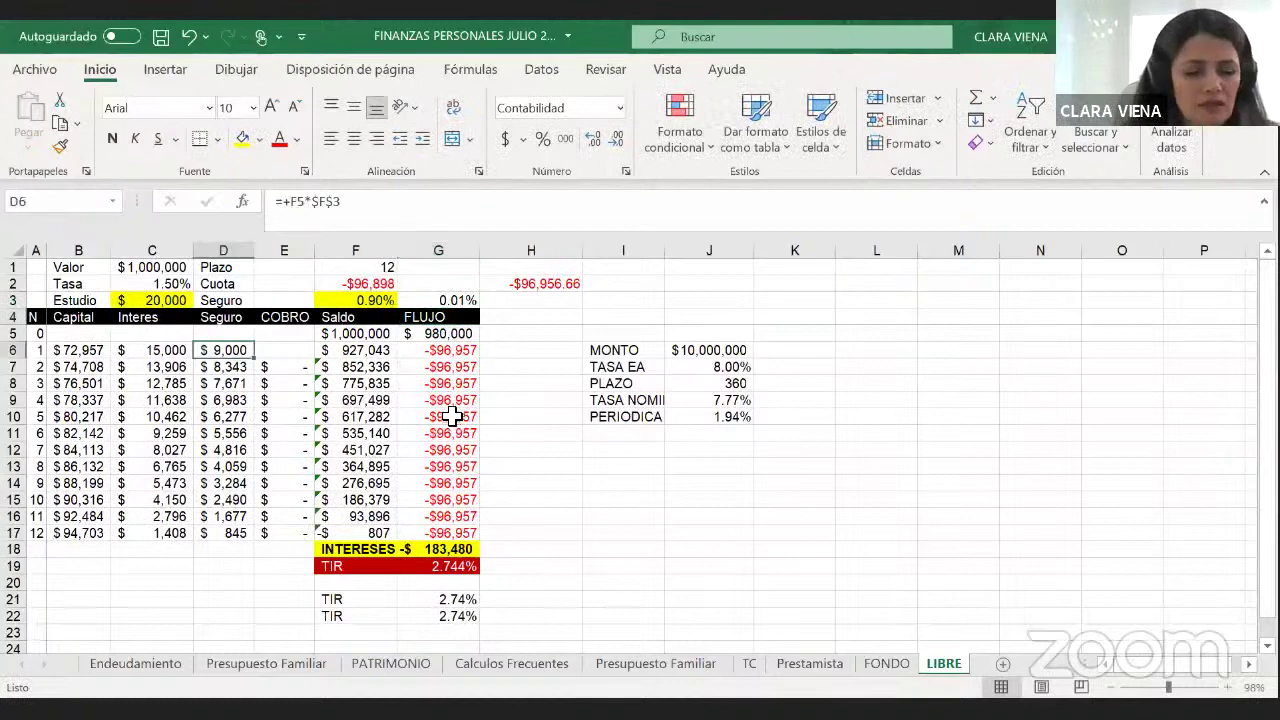
Try a COBRO charge of 2000 in E6 of the first instalment row and clear it again
click(288, 352)
text(2000)
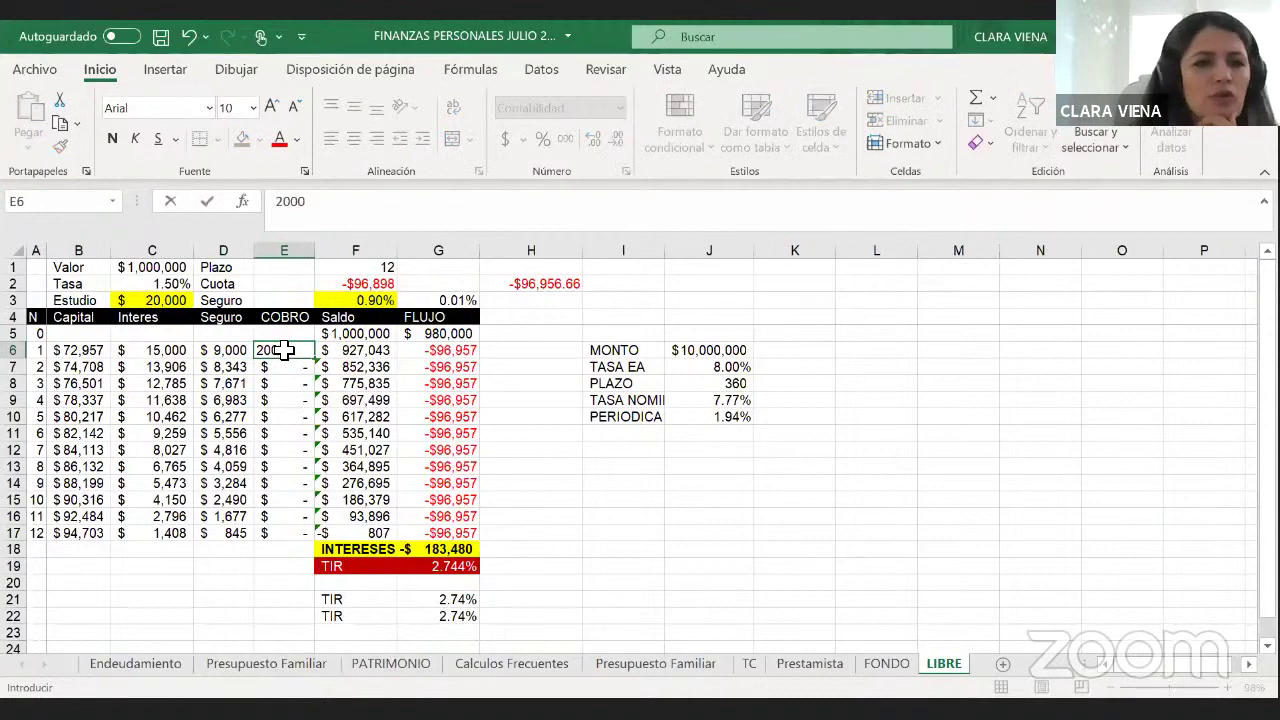
key(Return)
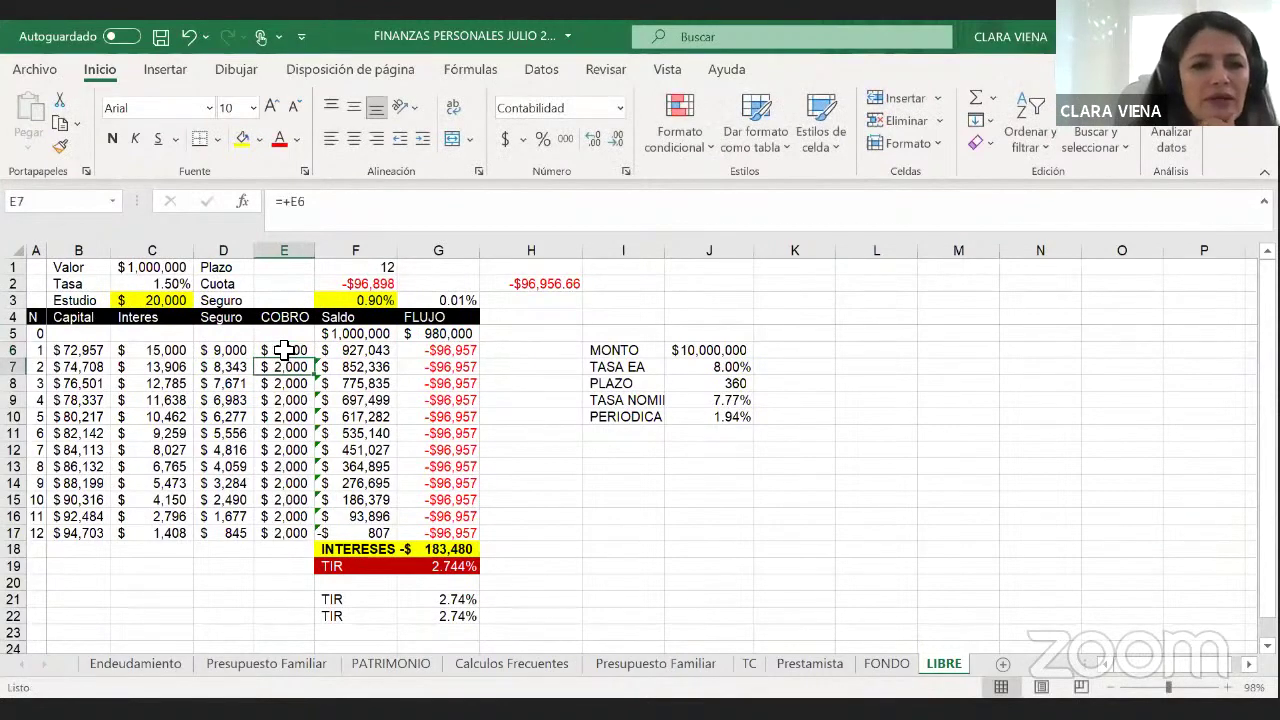
click(284, 350)
key(Delete)
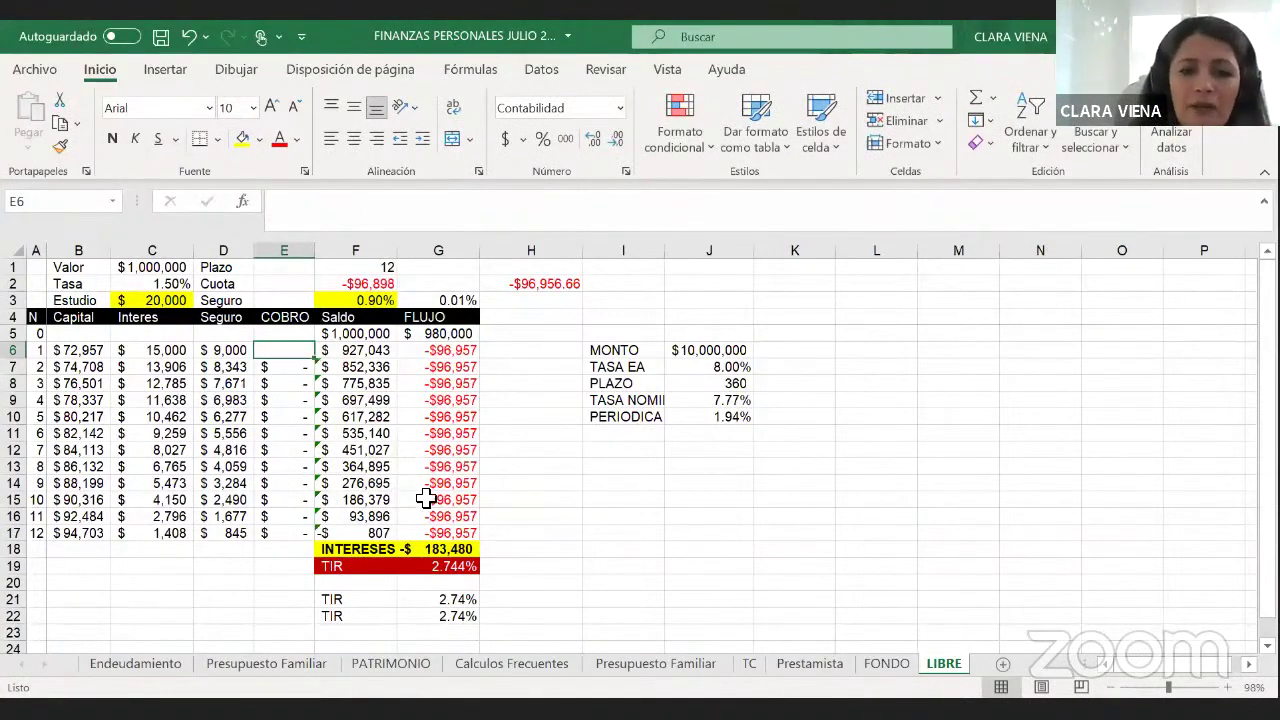
Compare the TIR in G19 with the nominal Tasa in C2 on the LIBRE sheet
click(478, 566)
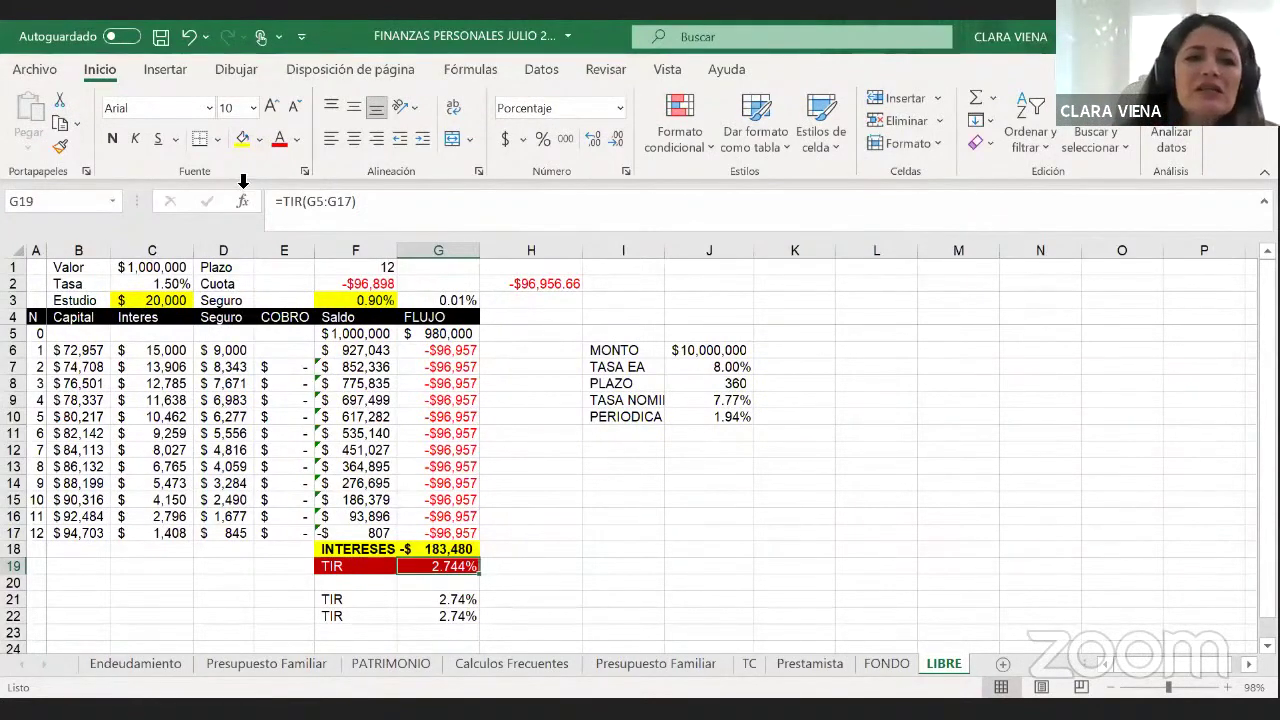
click(167, 284)
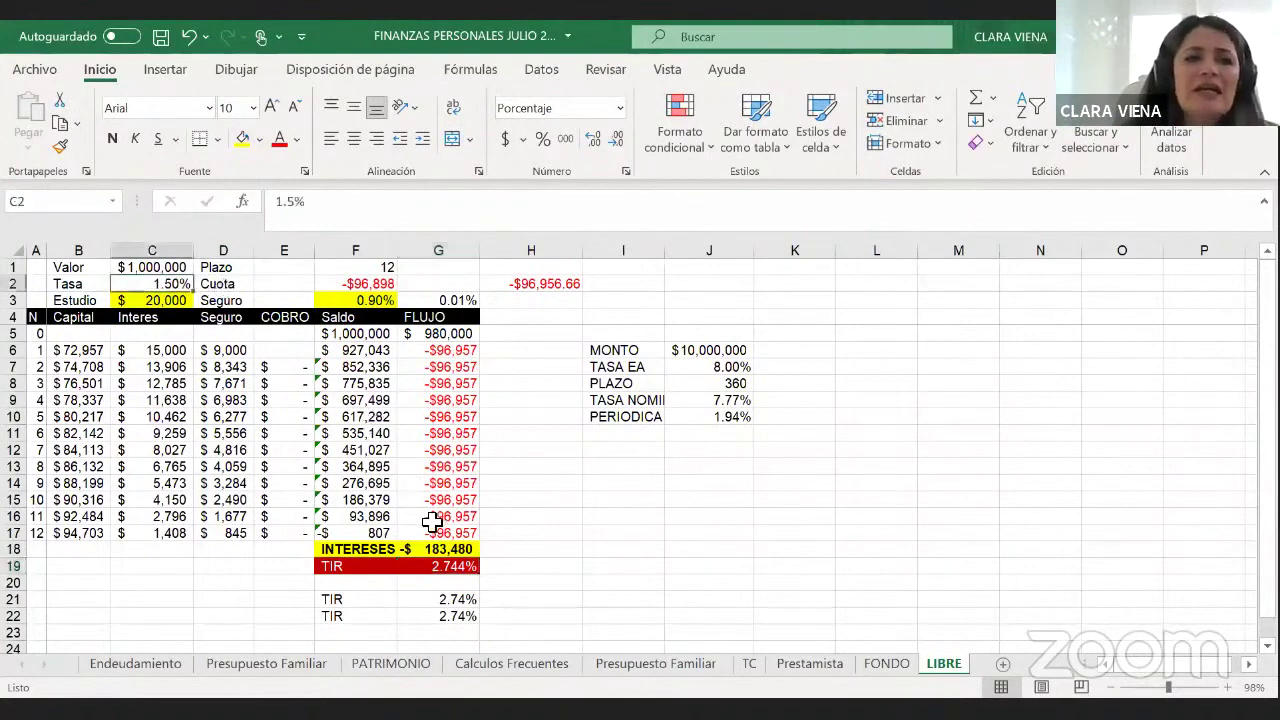
click(448, 567)
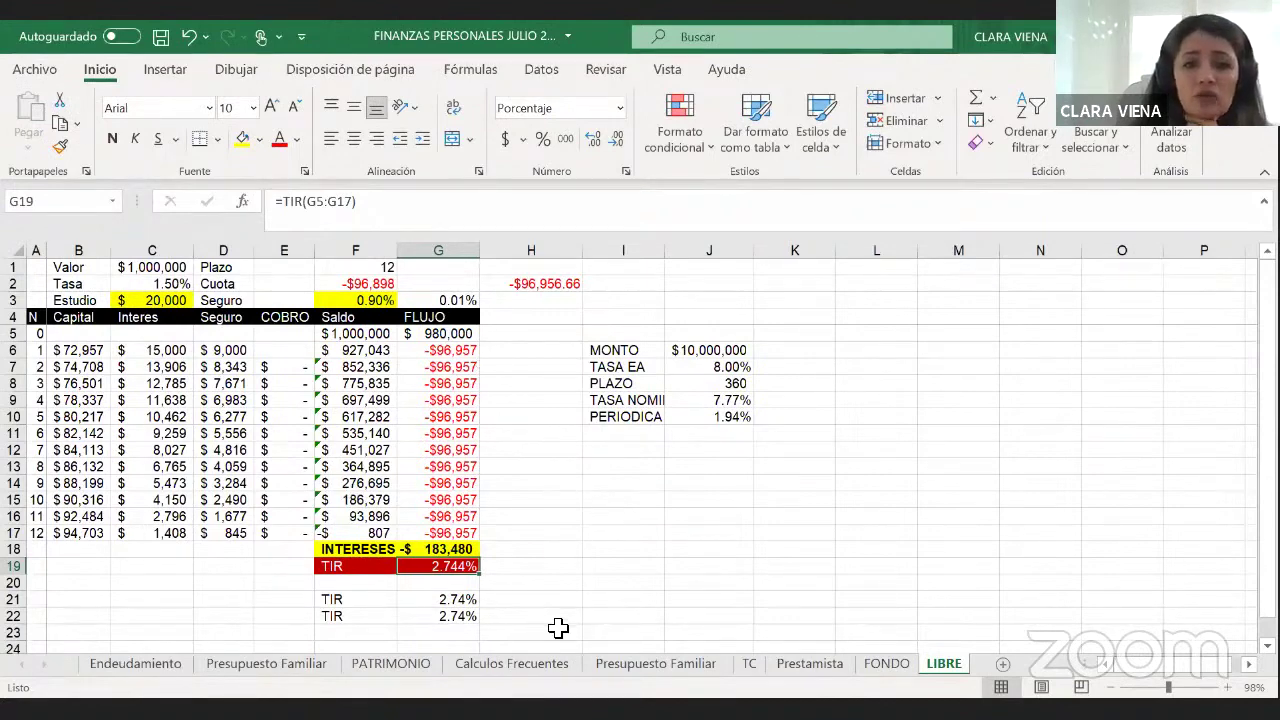
click(566, 583)
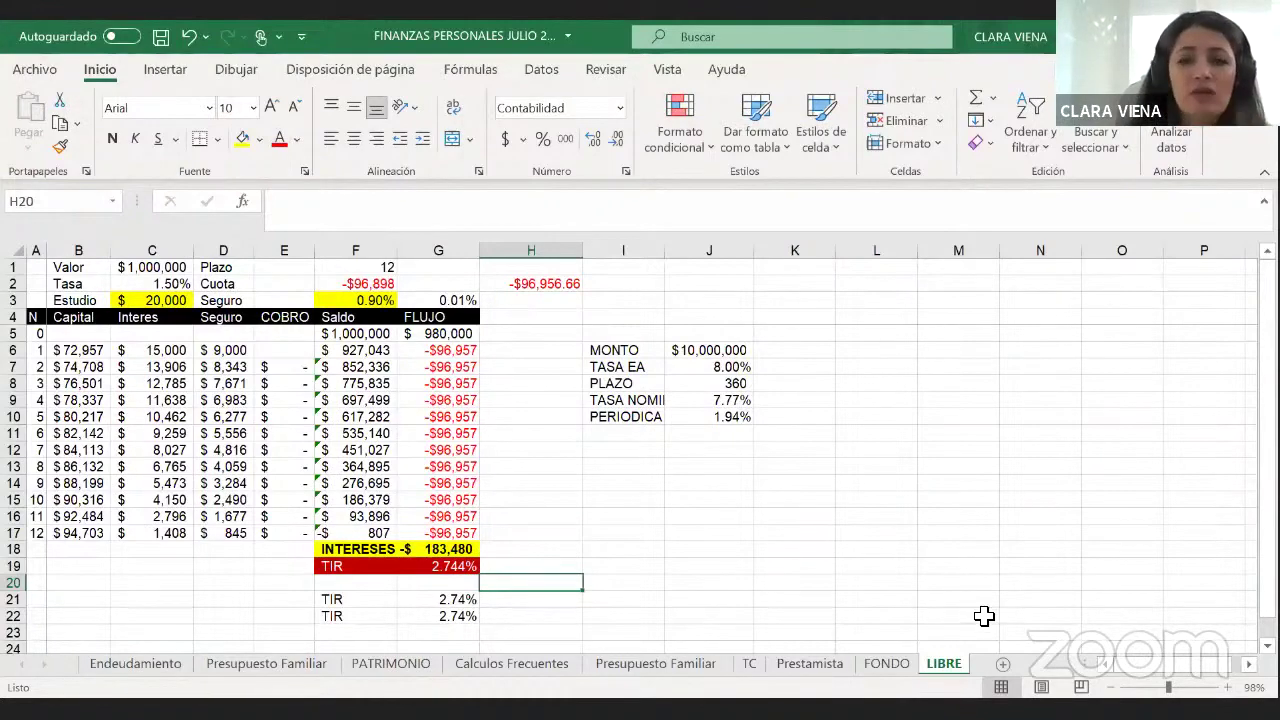
On the FONDO sheet, examine the Cuota formula in F2 and the first FLUJO formulas in F5 and F6
click(886, 664)
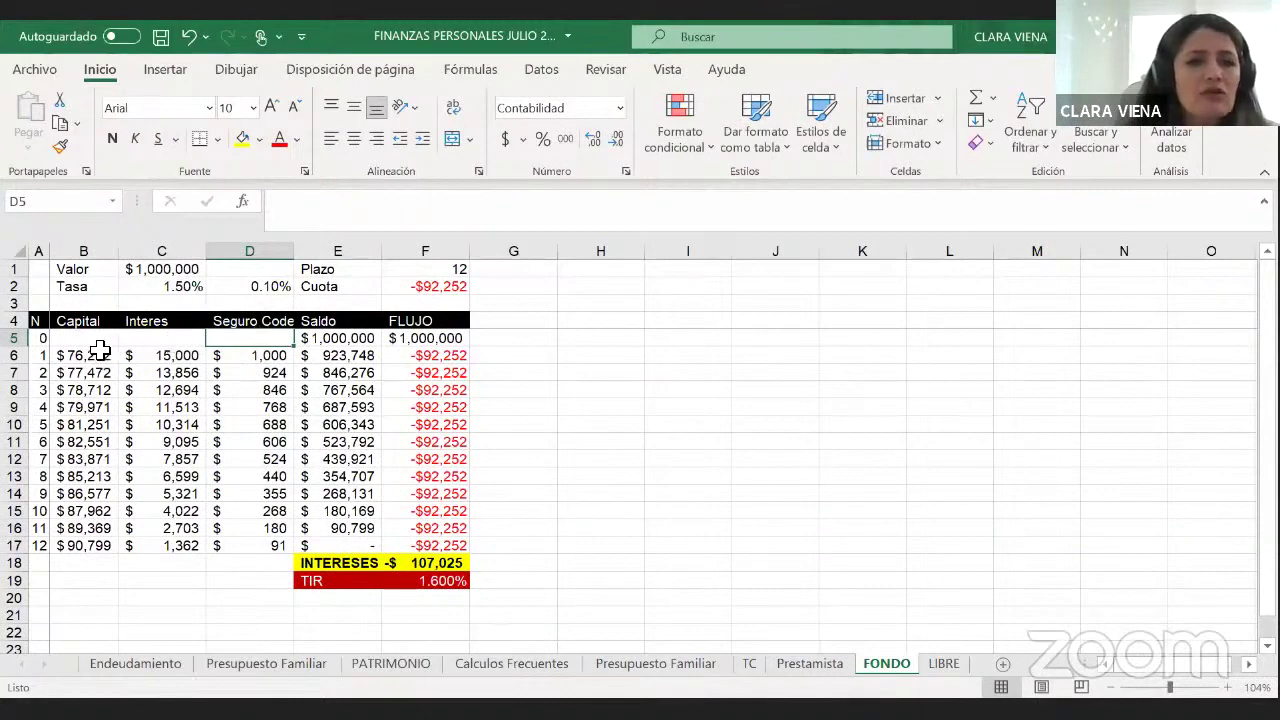
click(424, 287)
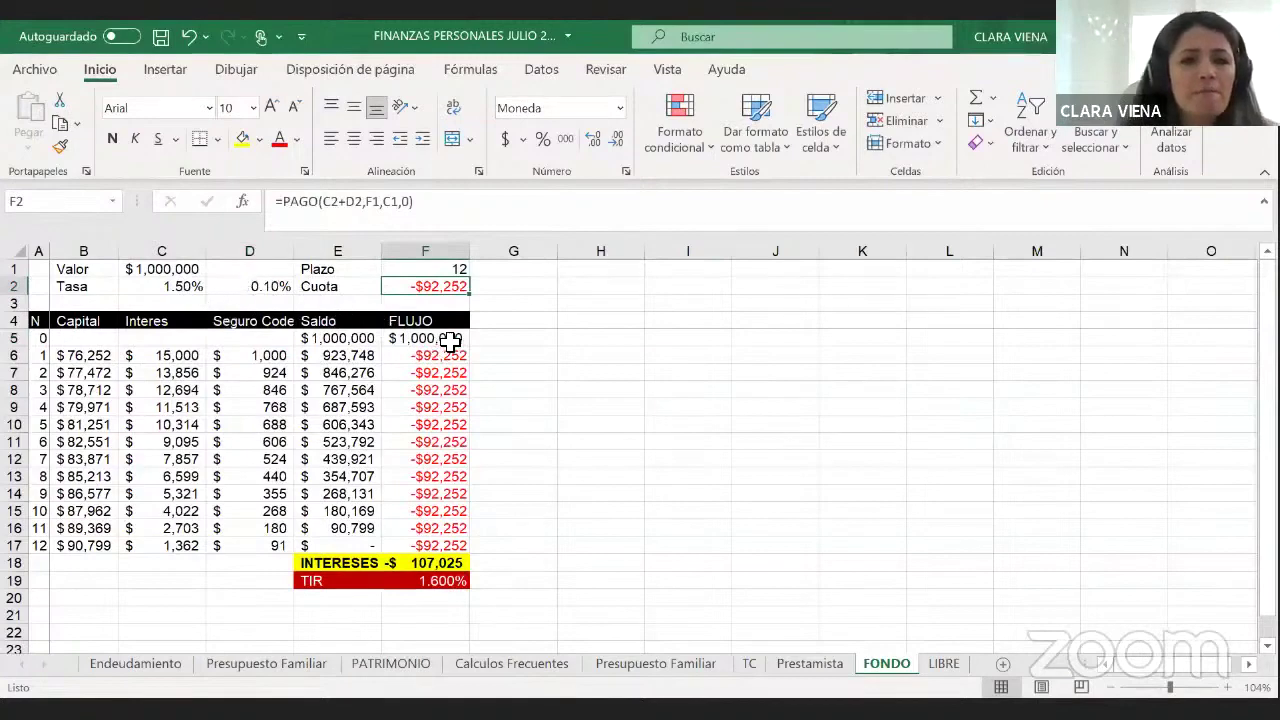
click(449, 340)
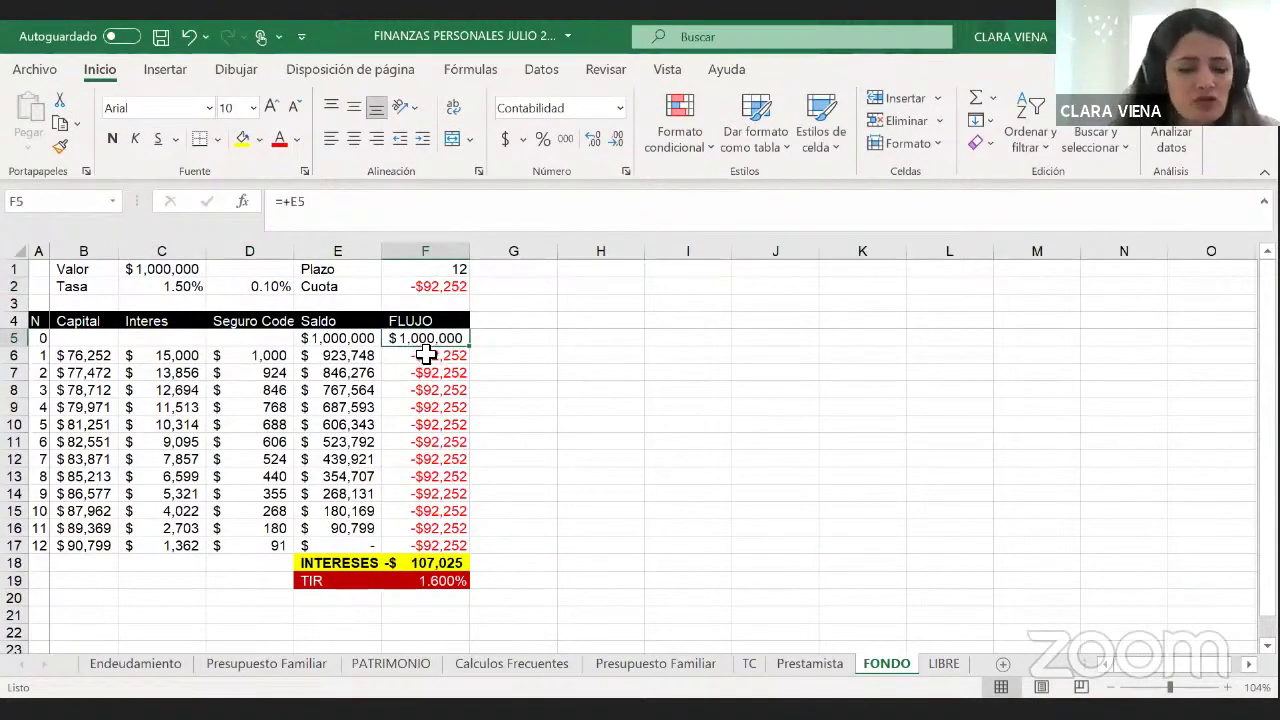
key(F2)
key(Return)
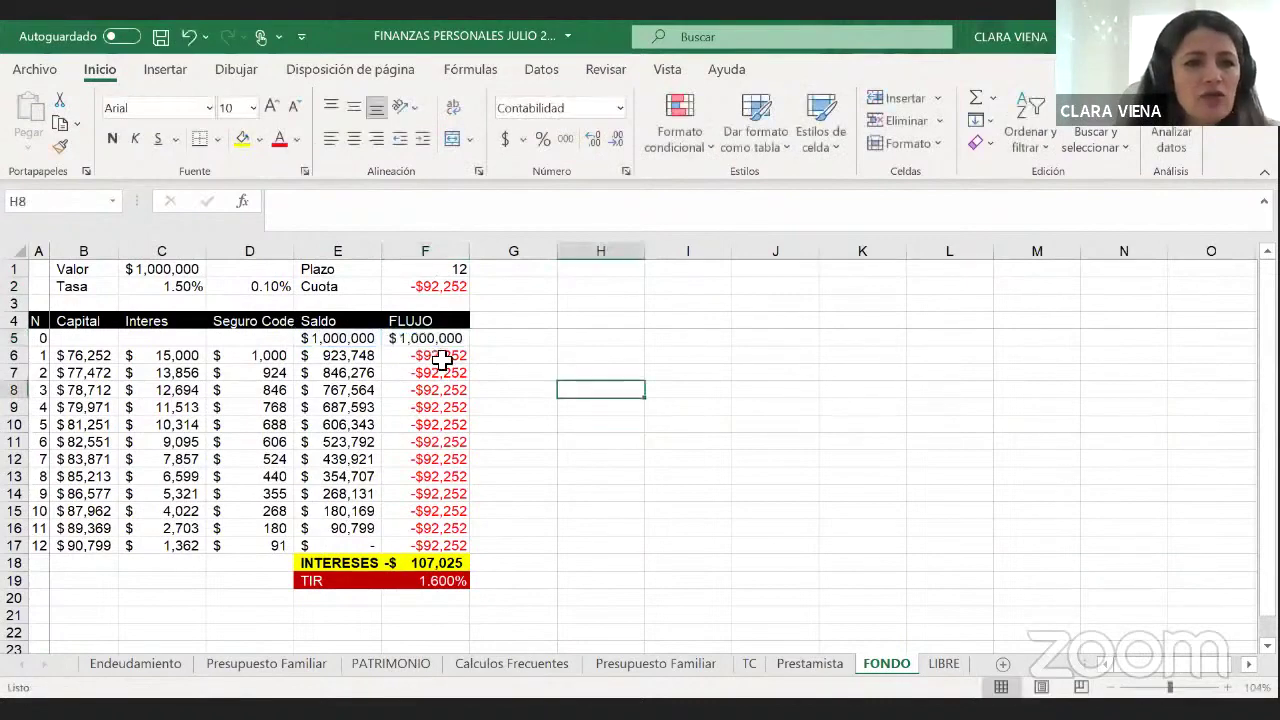
key(F2)
click(590, 412)
Examine which cells the first Capital formula in B6 subtracts, including the insurance amount in D6
click(106, 364)
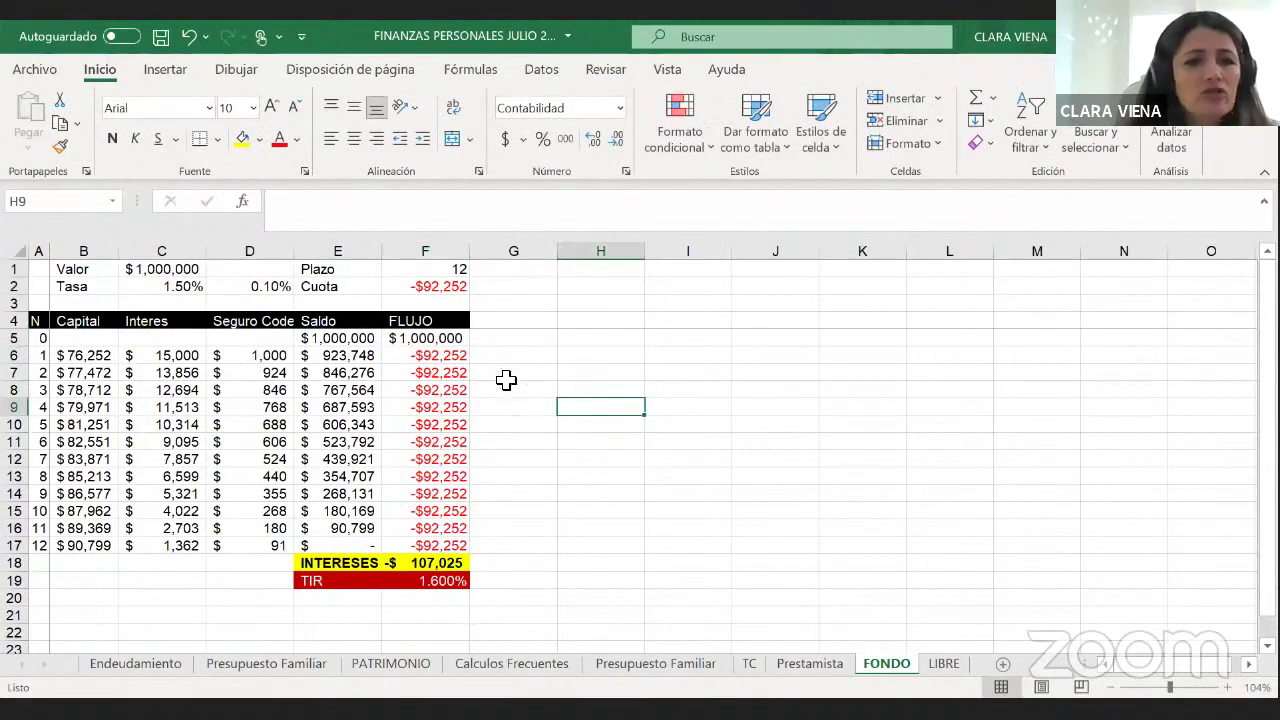
key(F2)
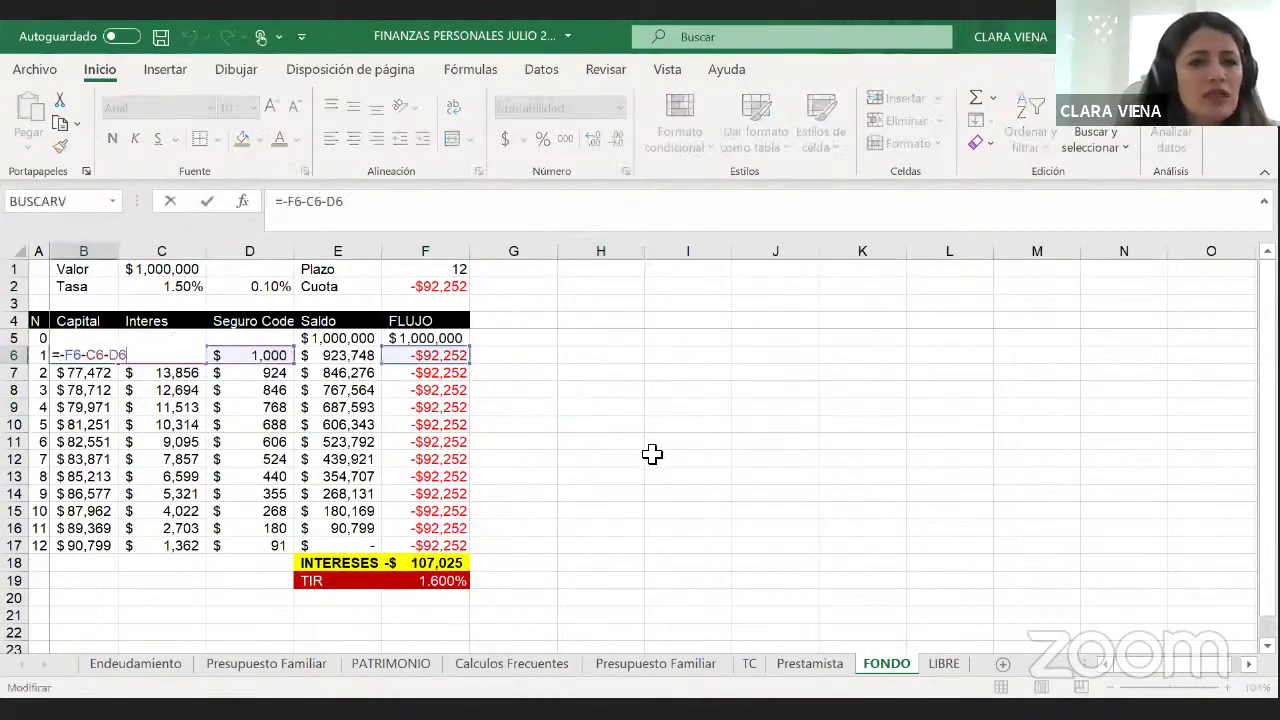
click(714, 460)
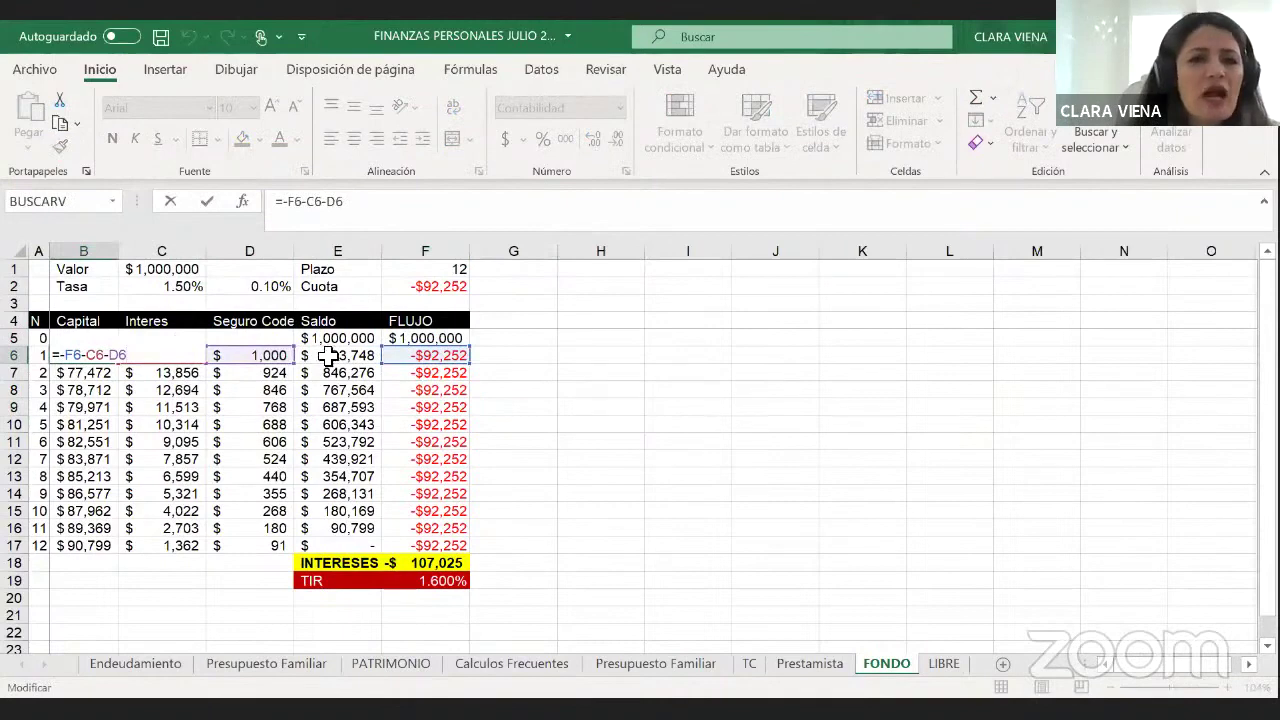
click(262, 356)
Read the Seguro Codeudor heading in D4 and compare the Tasa in C2 with the TIR in F19
click(257, 322)
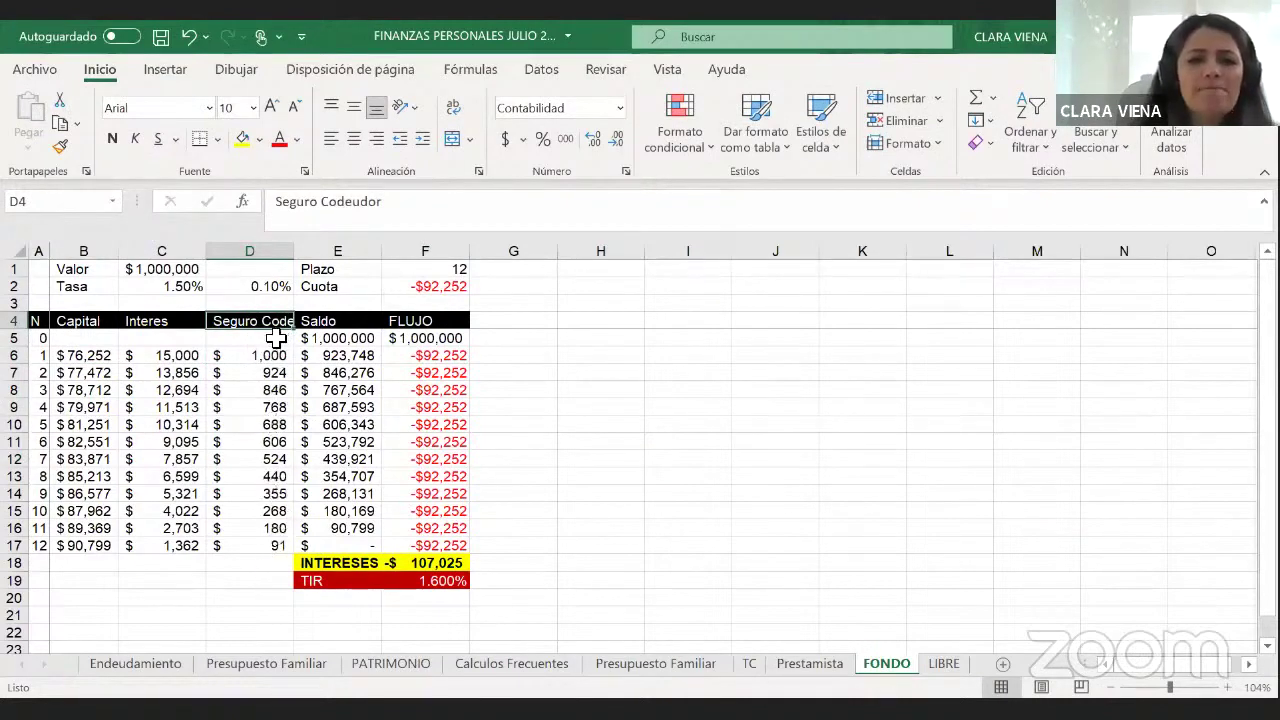
click(177, 287)
click(420, 585)
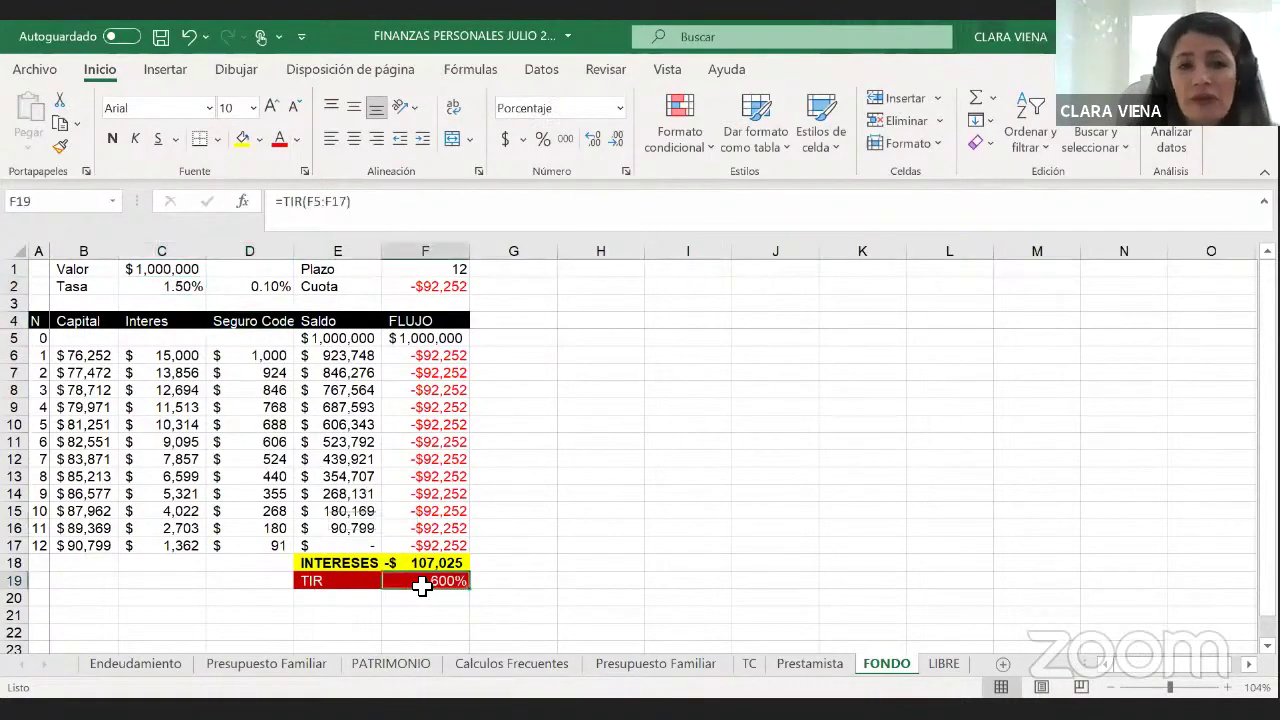
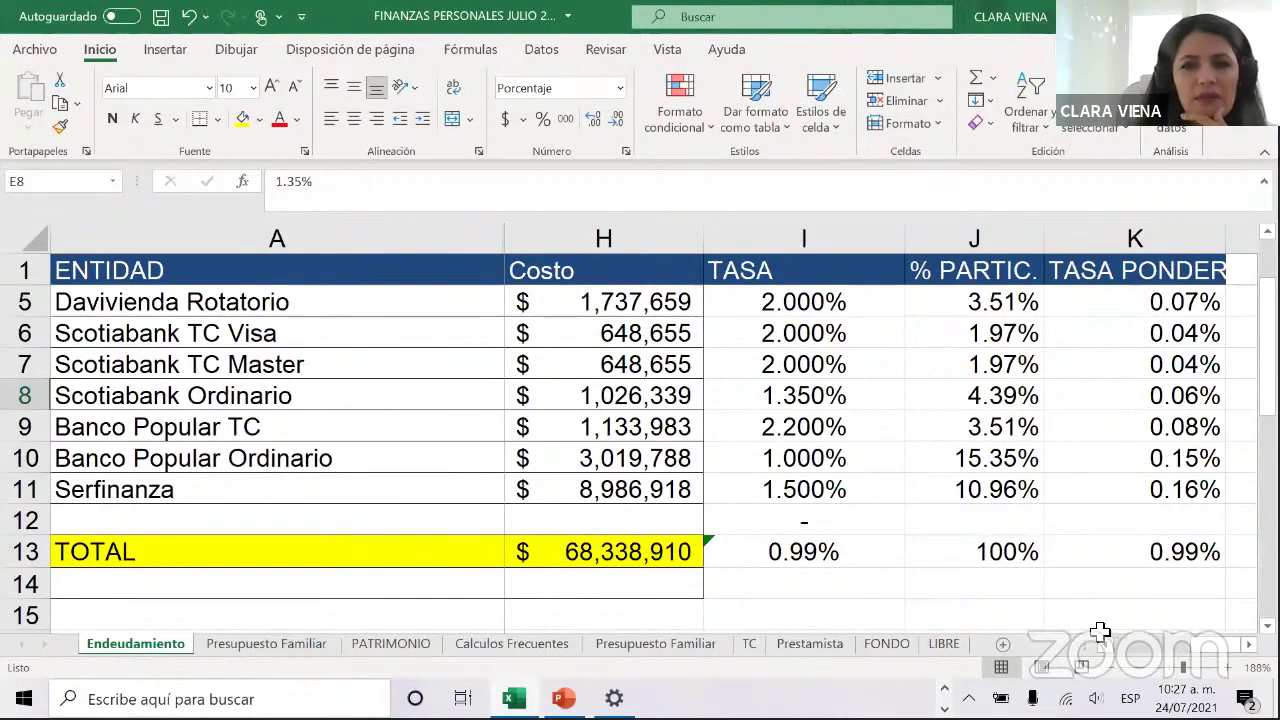
Bring the whole Endeudamiento debt table into view, from the Saldo column through the weighted rate and down to the TOTAL row
scroll(1100, 631, up, 1)
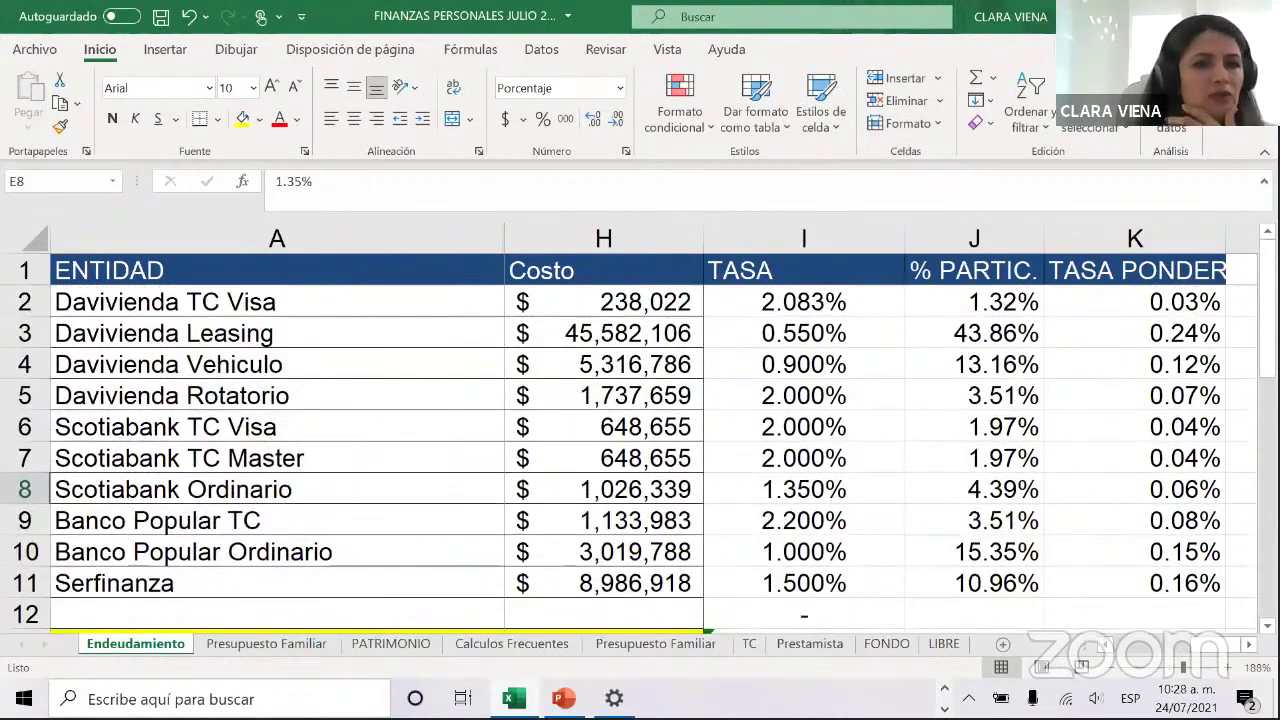
click(1165, 665)
click(1170, 660)
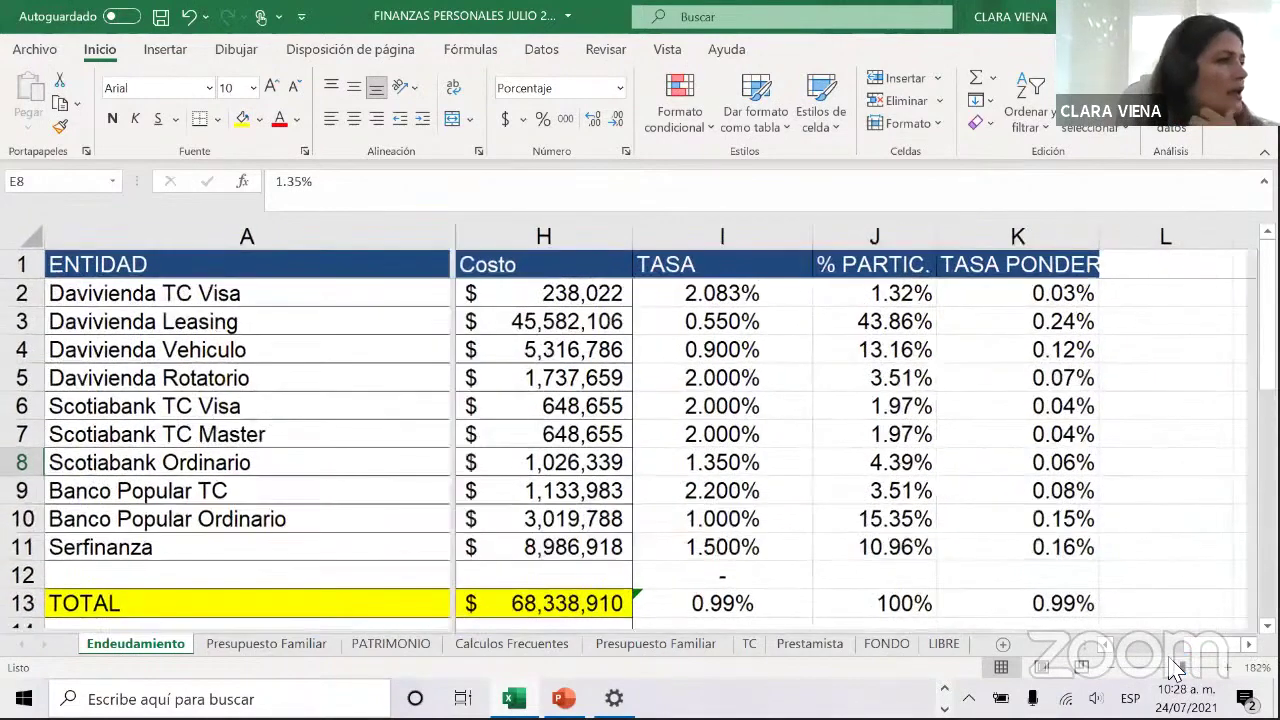
scroll(1175, 668, up, 3)
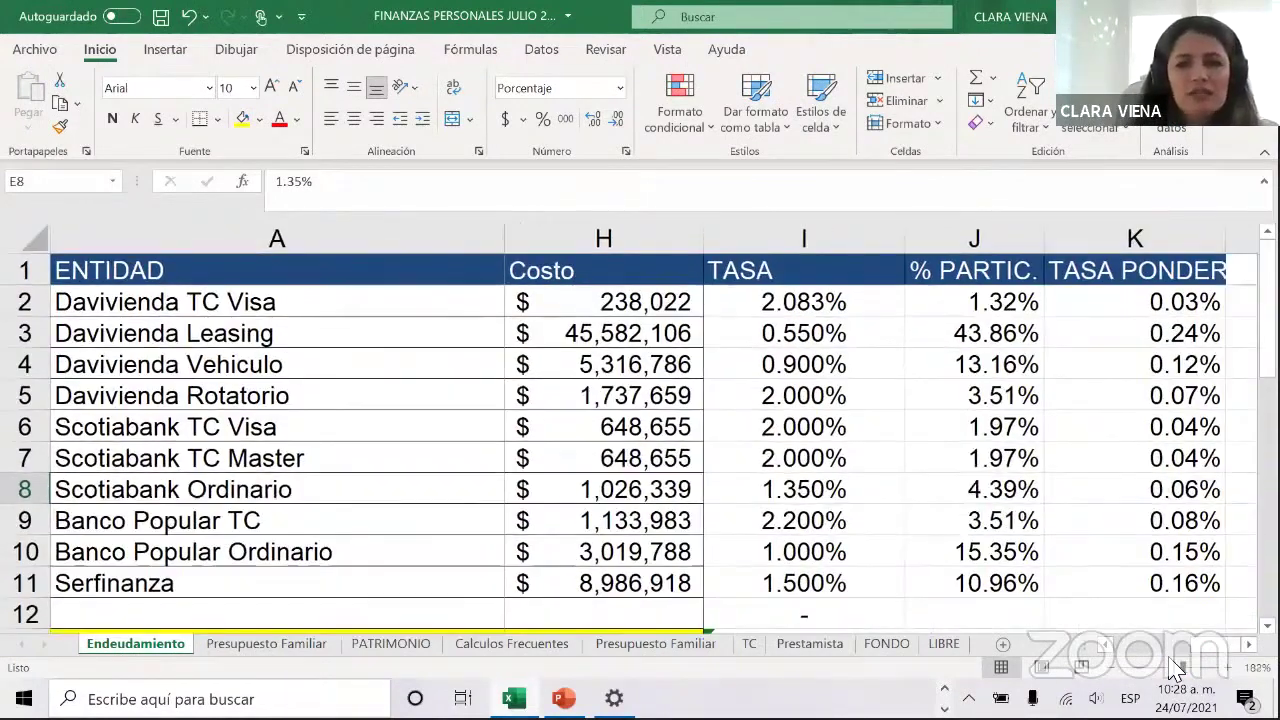
scroll(1175, 668, down, 3)
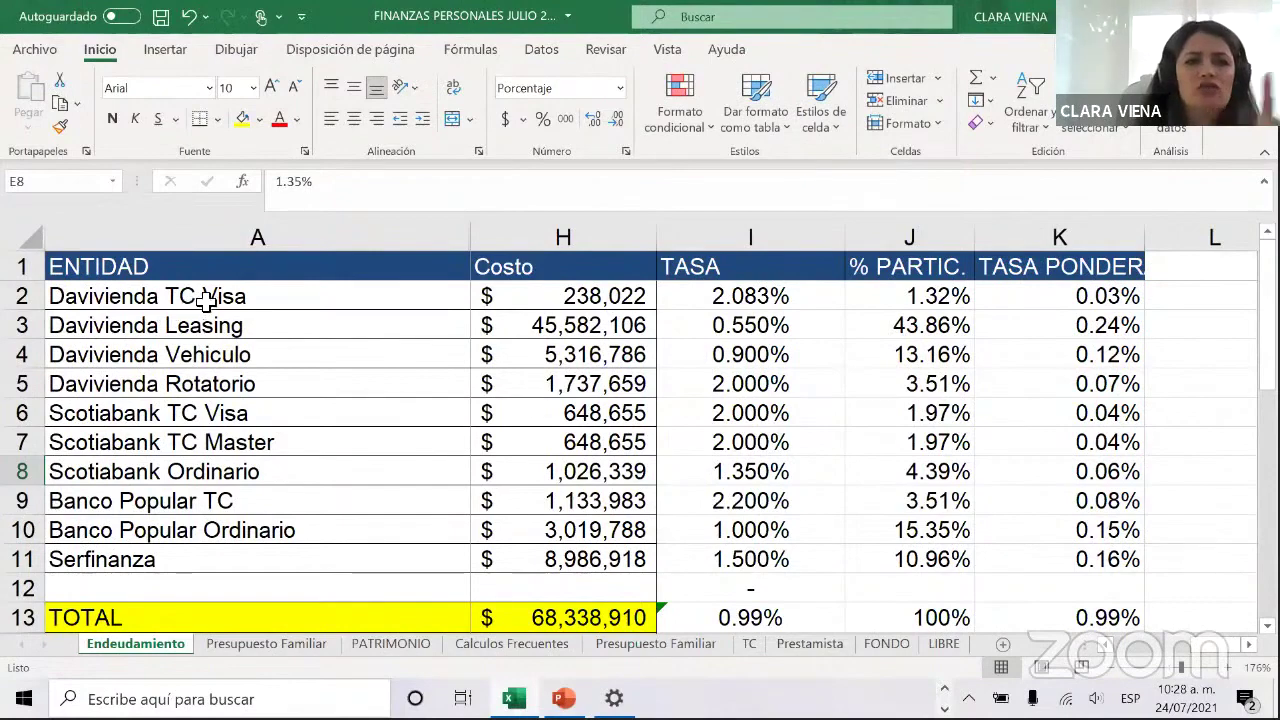
click(530, 295)
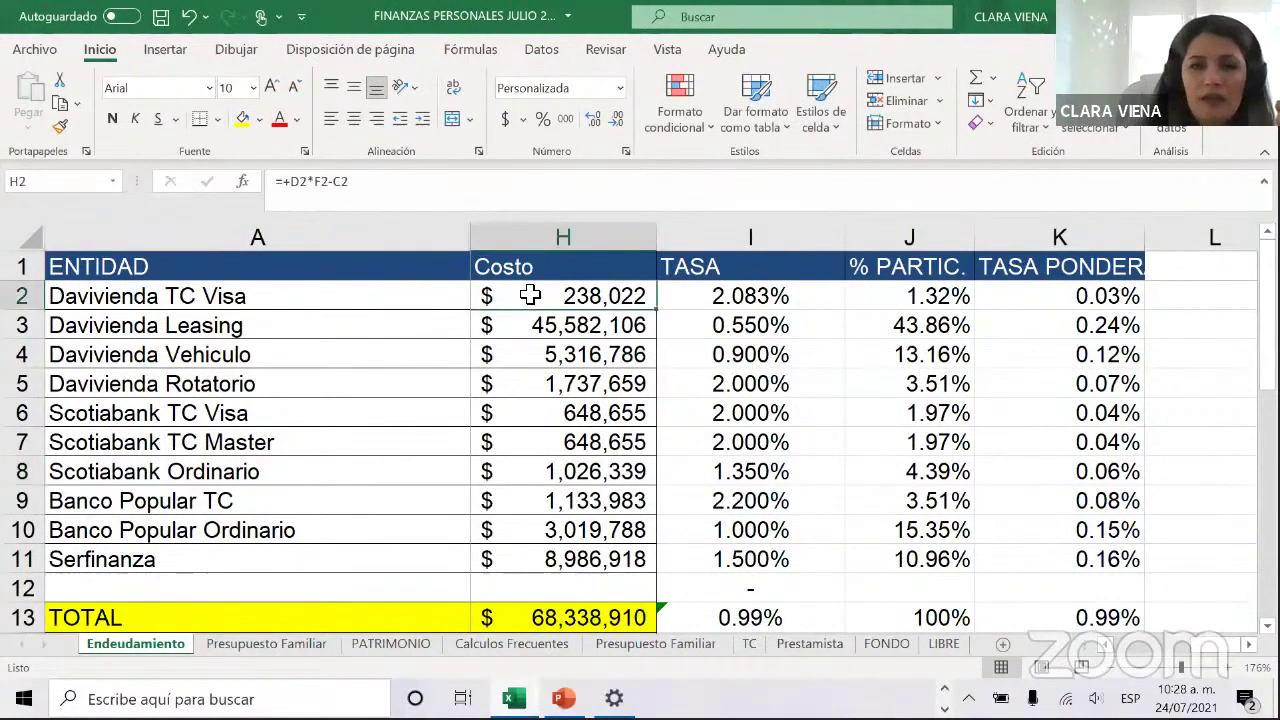
key(Left)
key(Left)
key(Left)
key(Left)
key(Left)
key(Left)
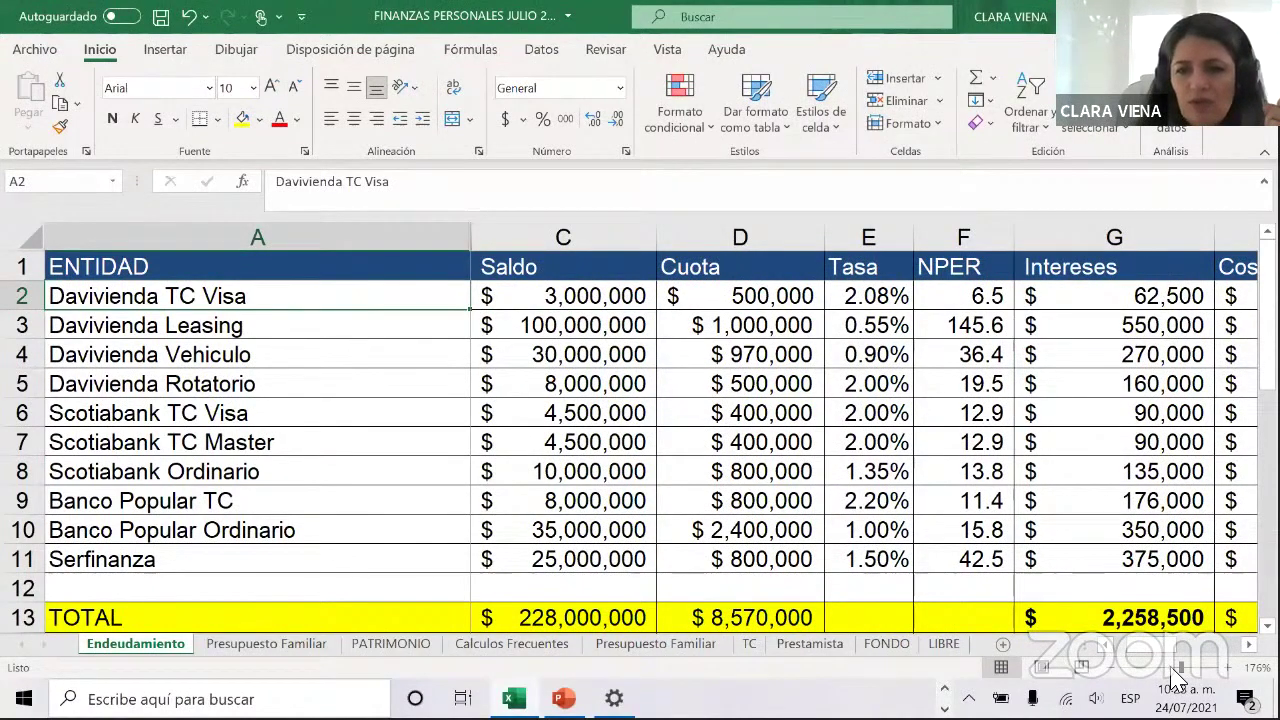
ctrl+scroll(608, 405, down, 4)
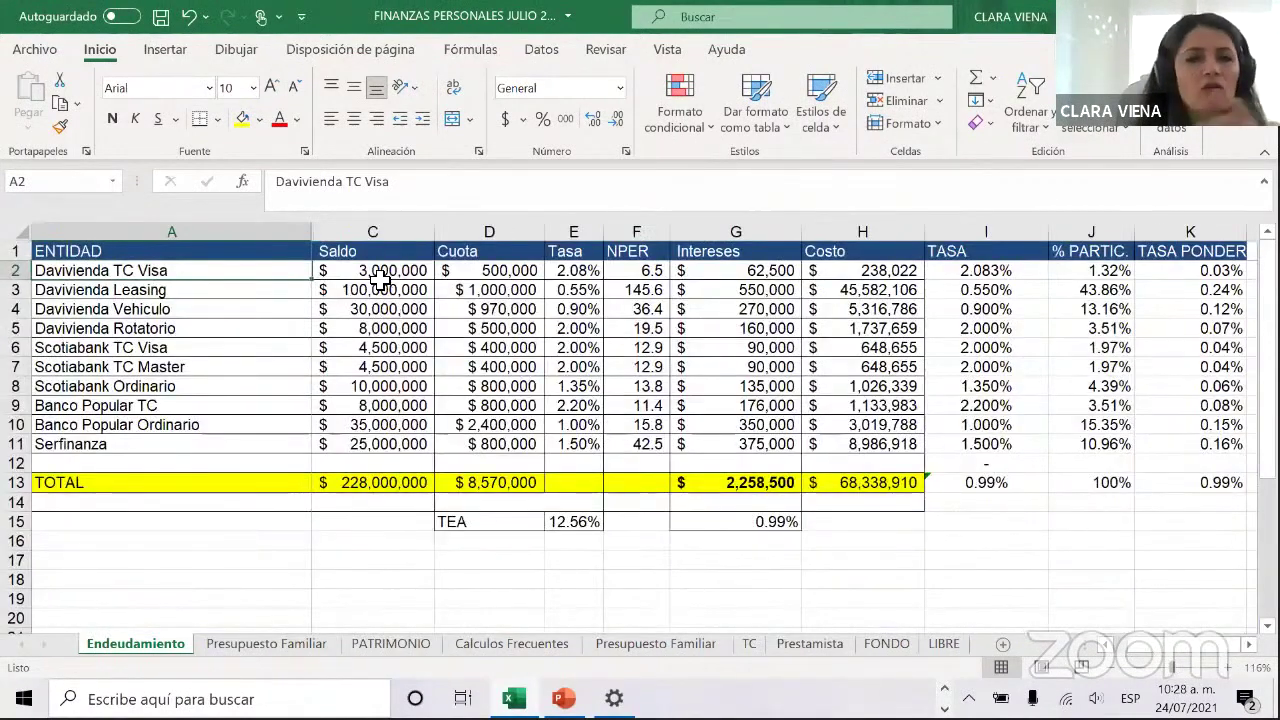
Examine the Davivienda TC Visa Cuota and Tasa in row 2 and the arguments of the NPER function in F2
click(526, 272)
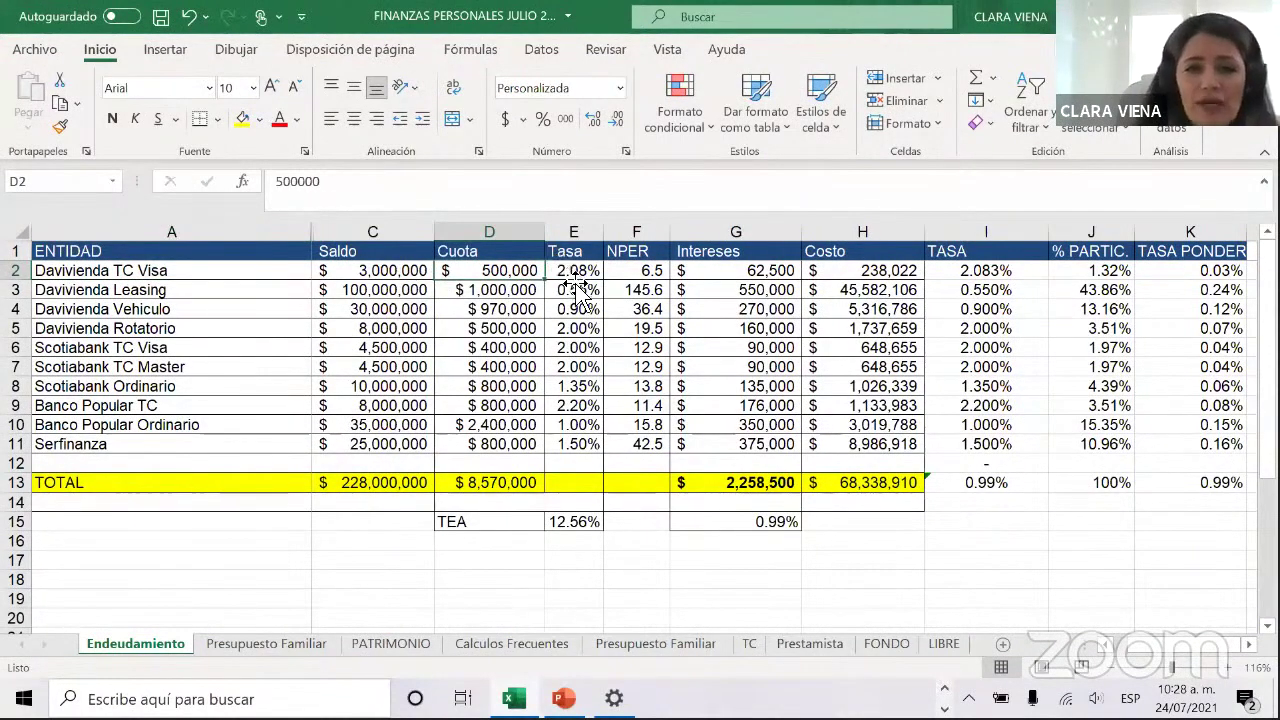
click(575, 272)
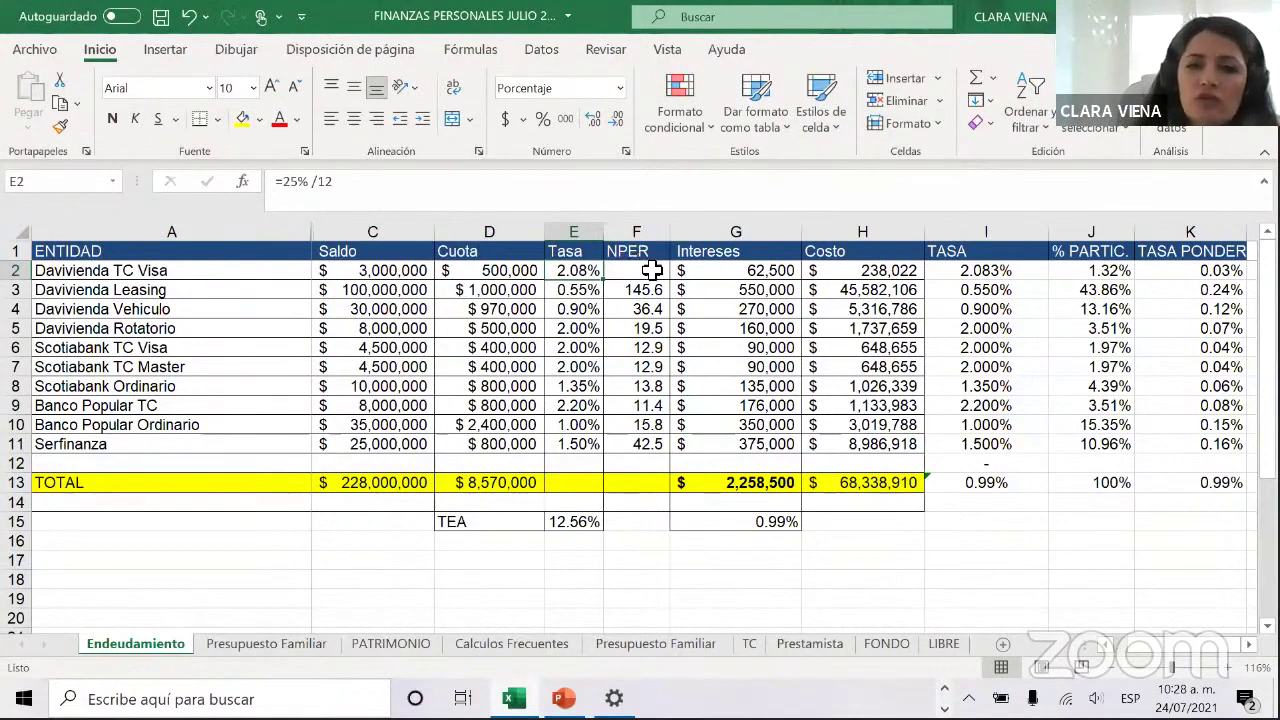
key(Right)
click(244, 182)
drag(860, 337, 940, 338)
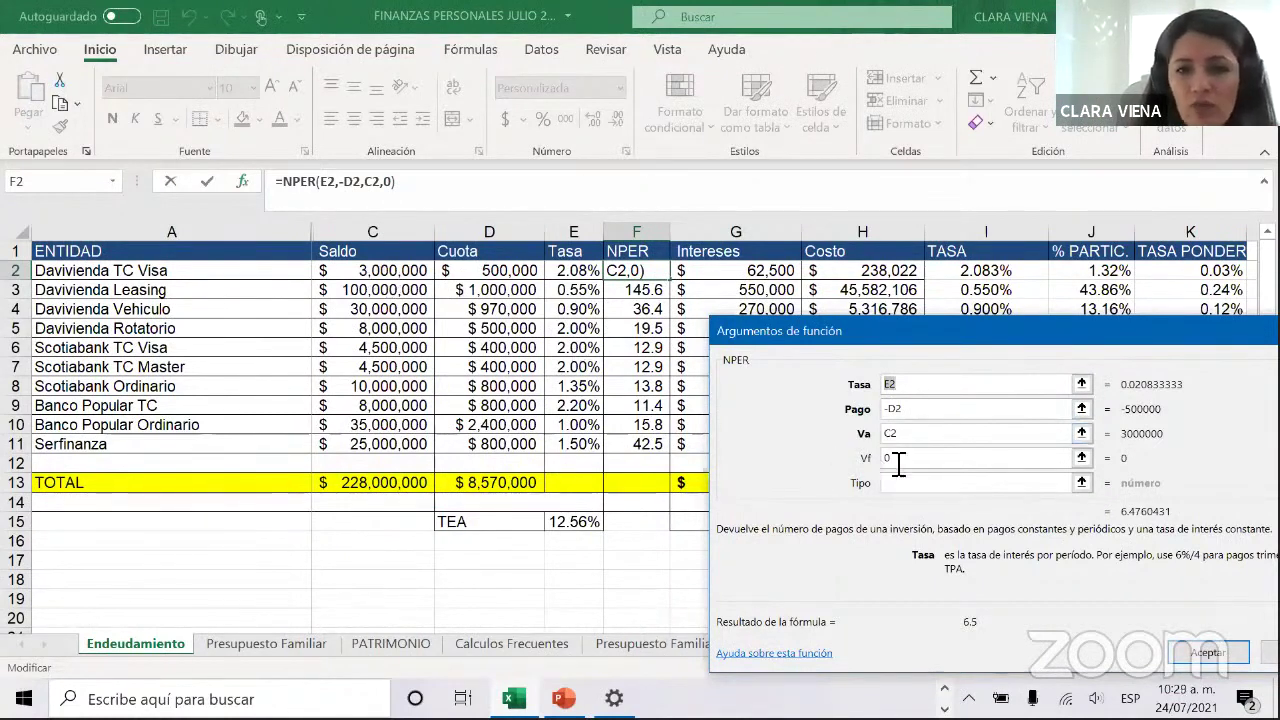
key(Return)
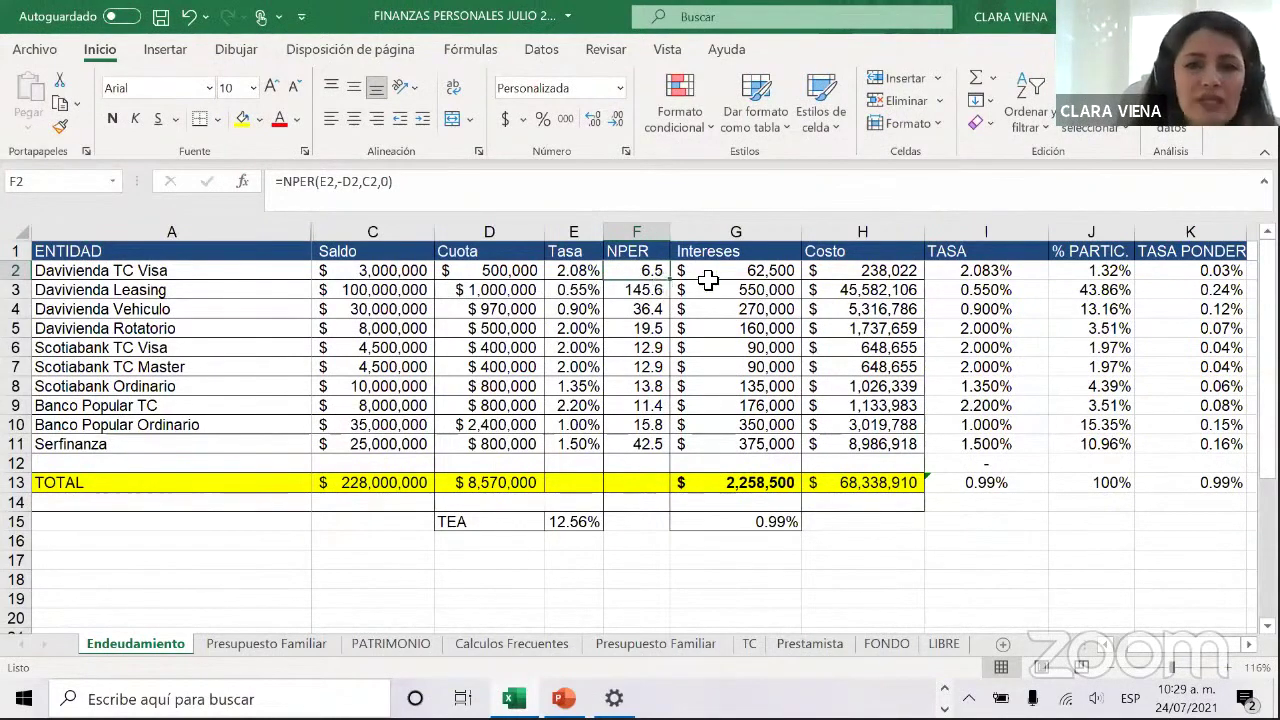
Examine the Intereses formula in G2 and the Costo formula in H2 for Davivienda TC Visa
click(712, 276)
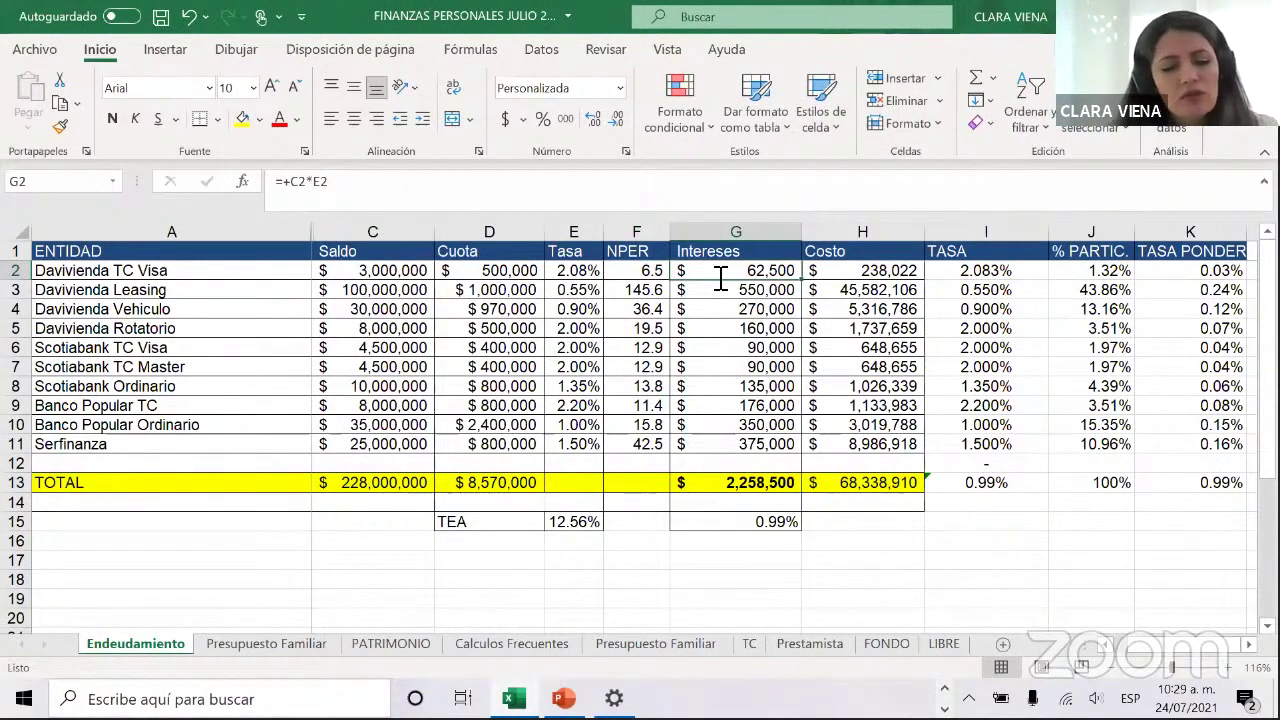
double_click(720, 276)
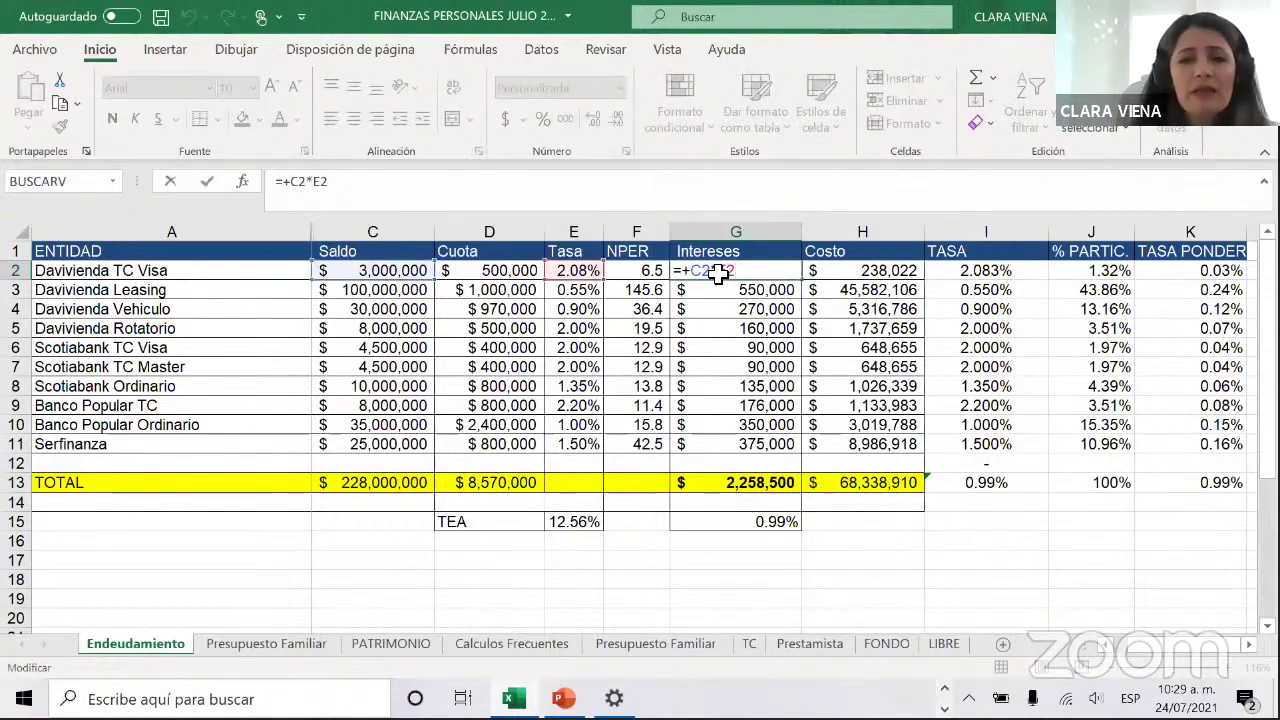
key(Return)
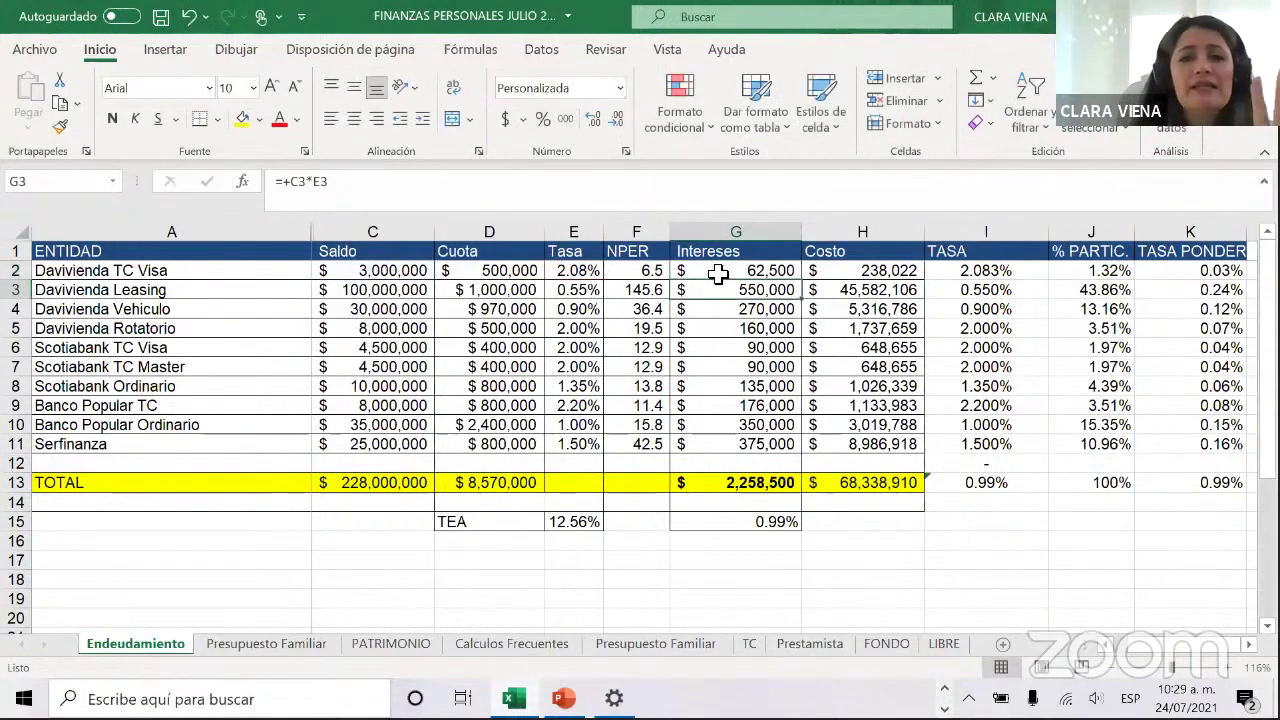
click(840, 270)
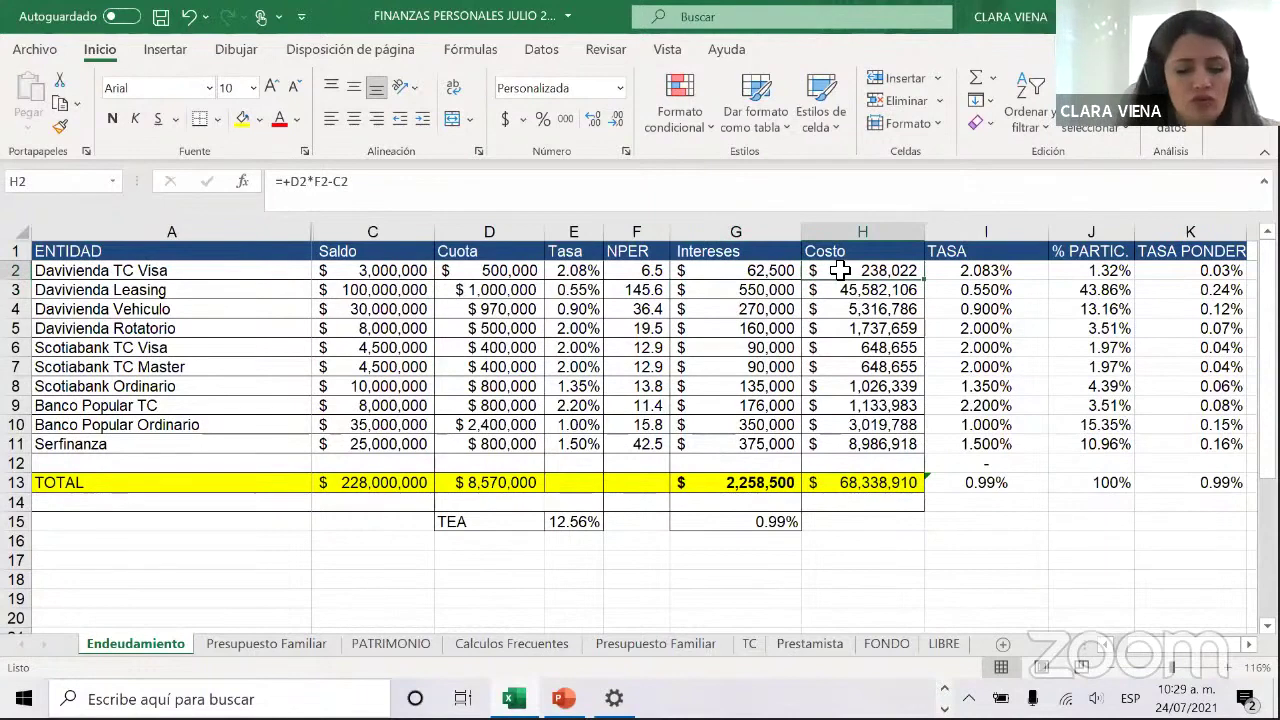
double_click(843, 270)
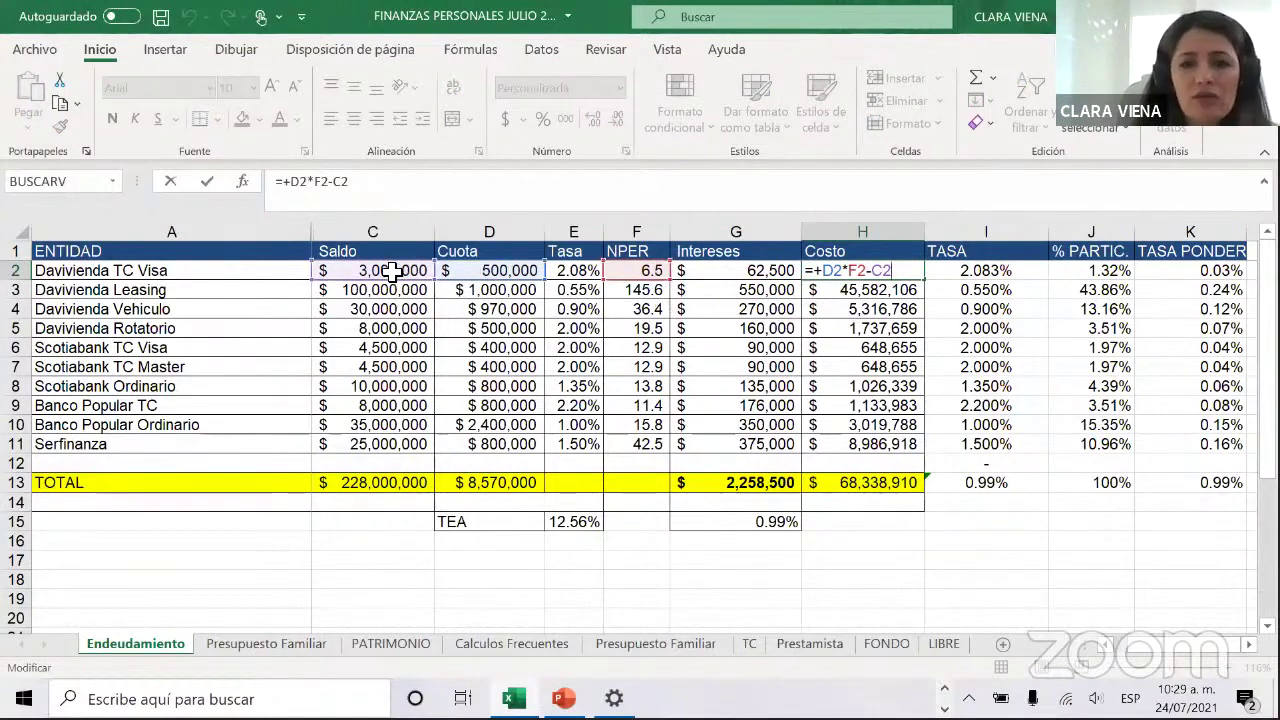
key(Return)
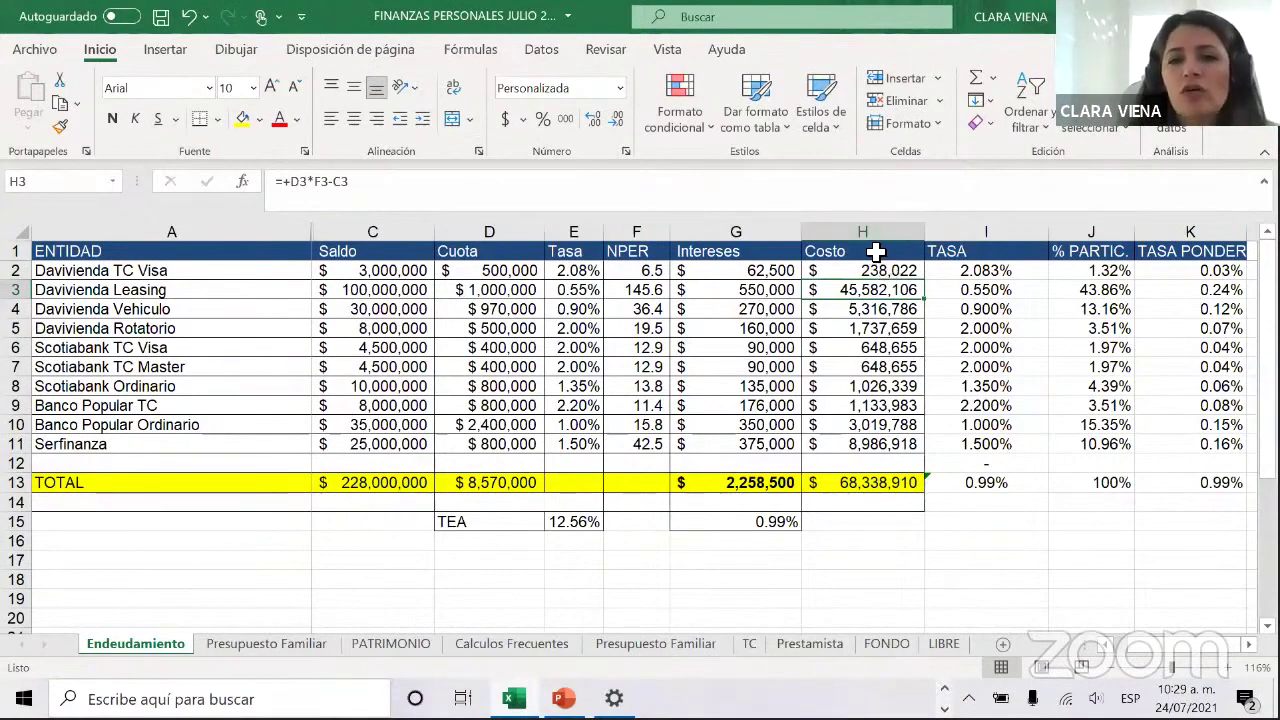
click(765, 270)
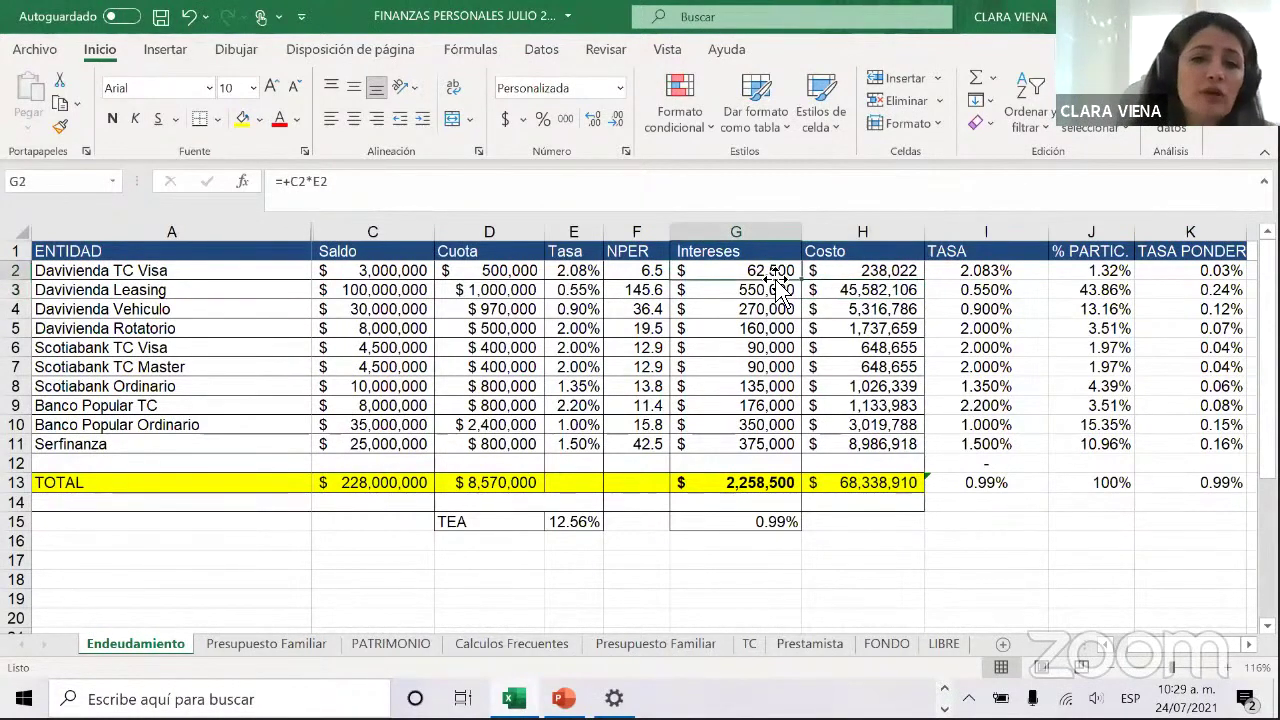
Examine the Costo, TASA and % PARTIC. formulas for Davivienda TC Visa in H2, I2 and J2
click(832, 276)
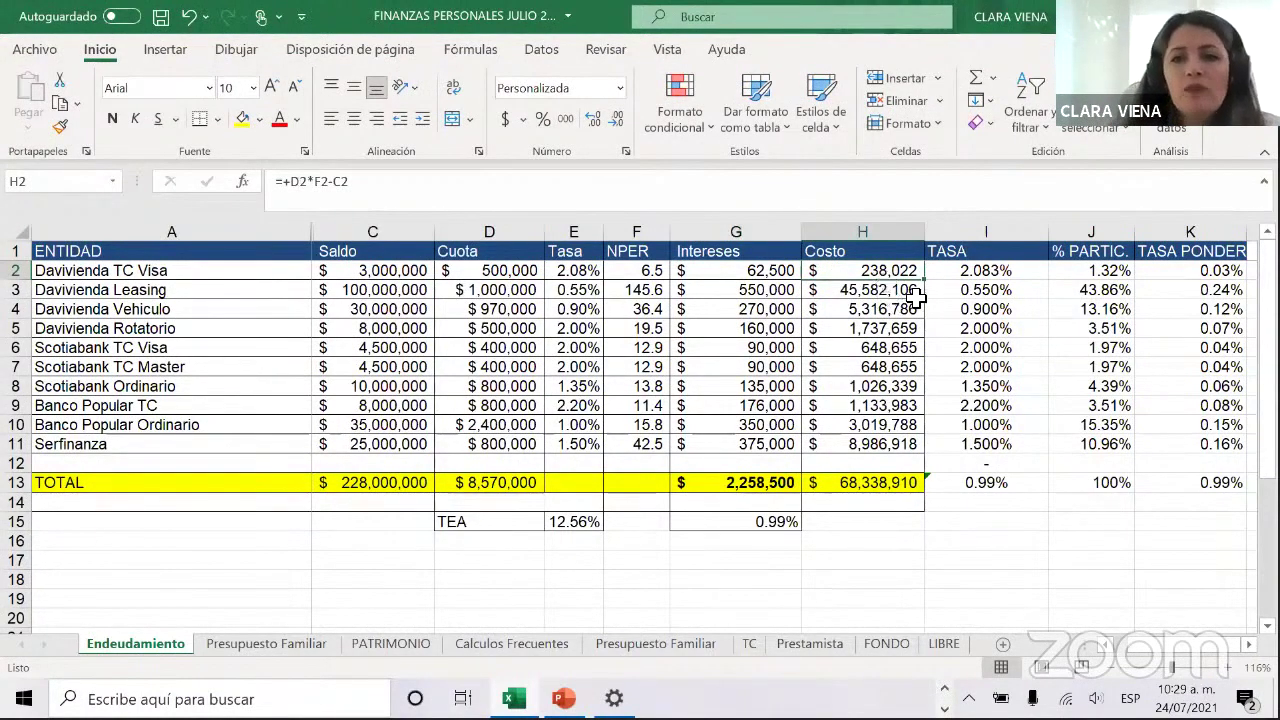
click(985, 272)
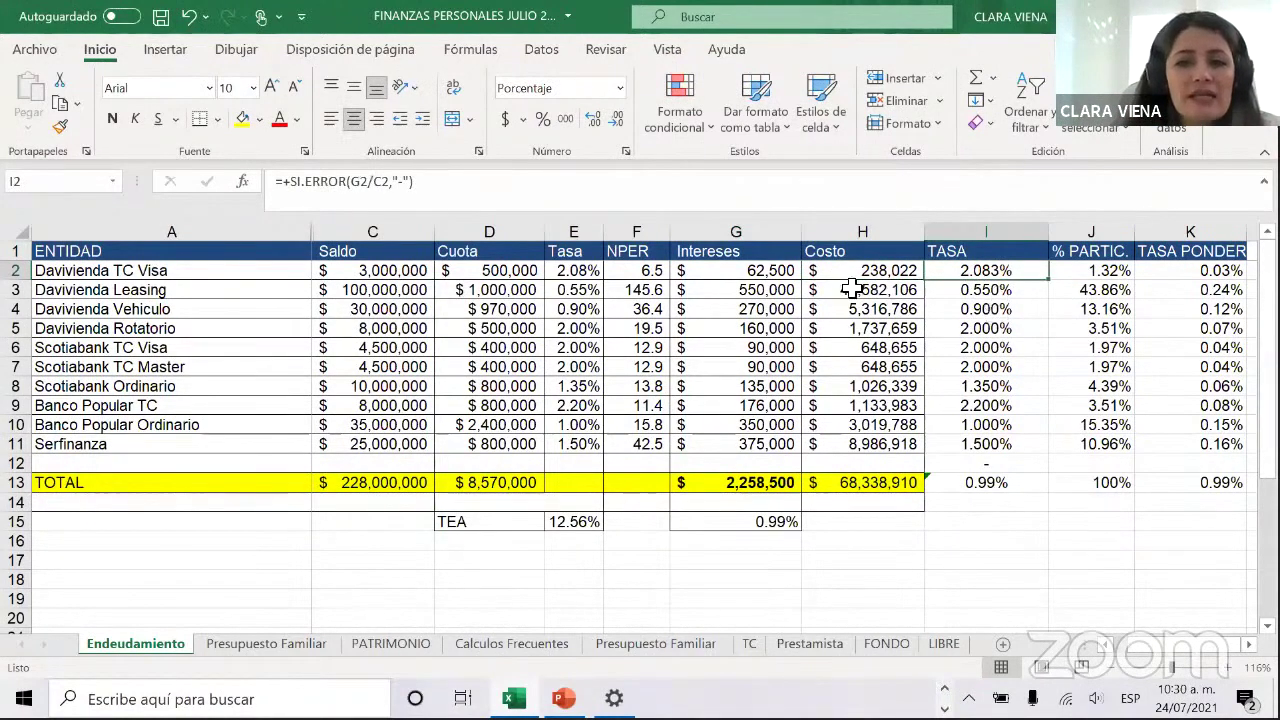
click(1106, 274)
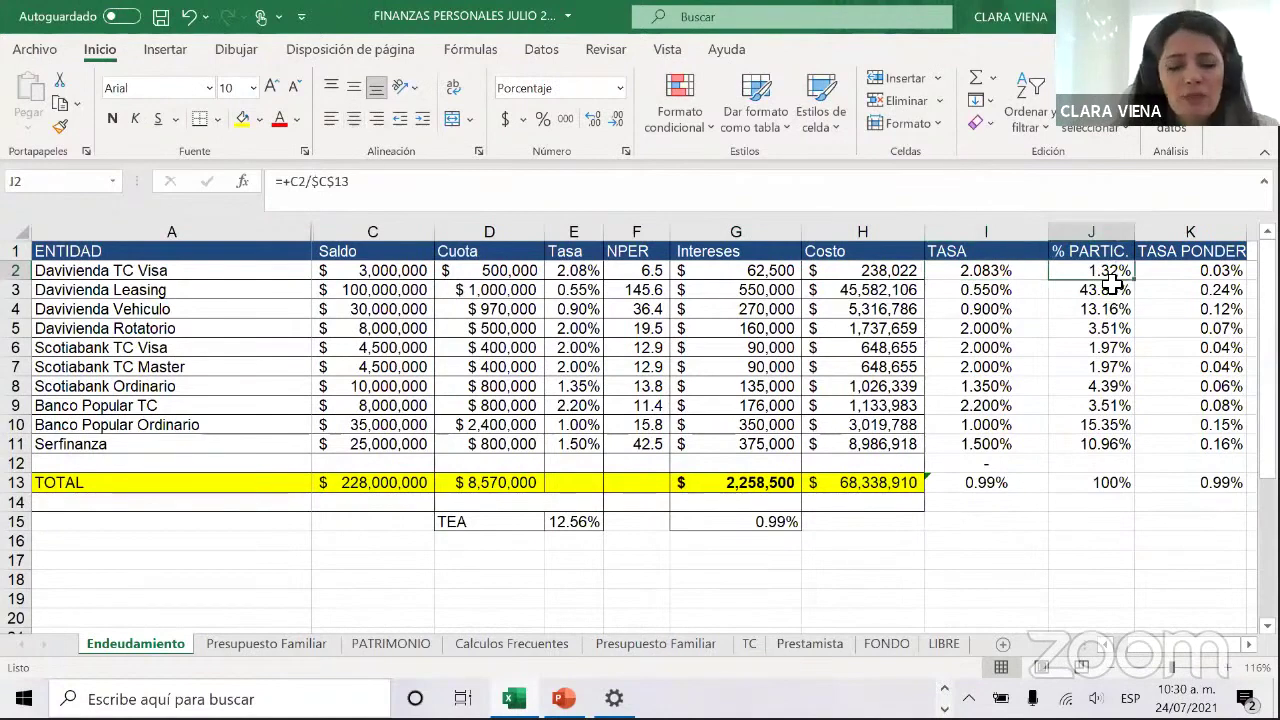
key(F2)
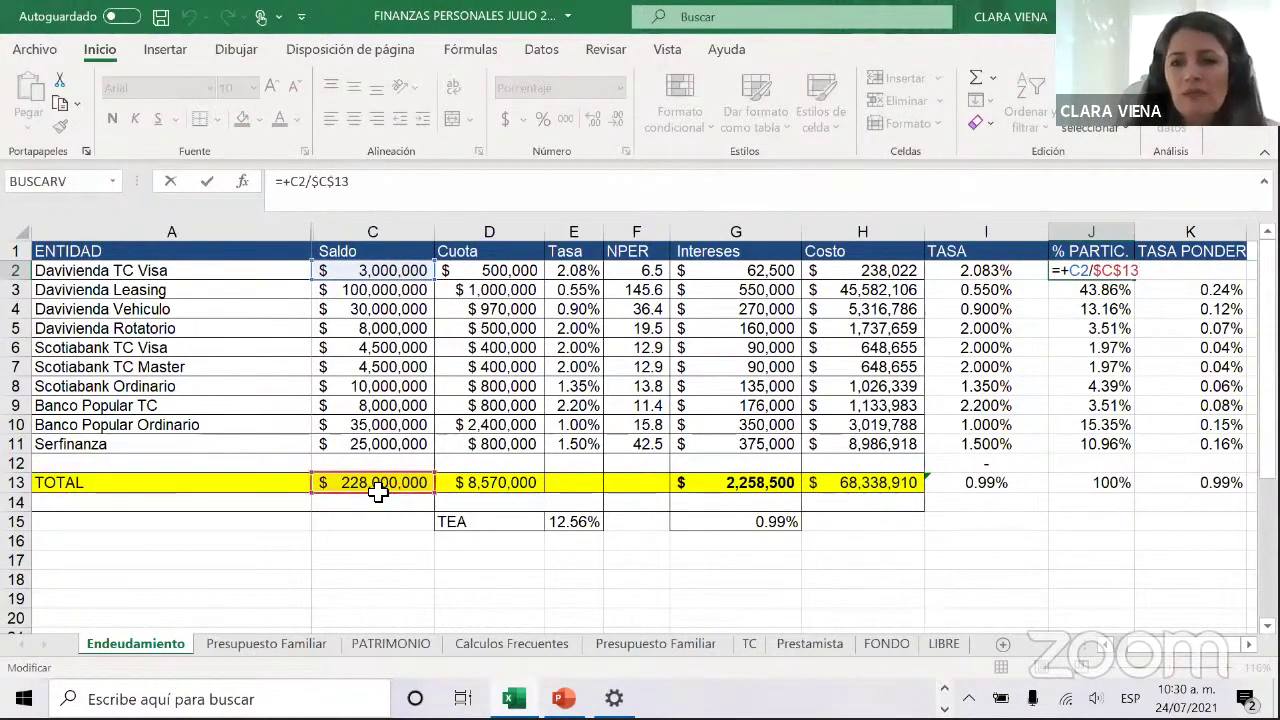
key(Return)
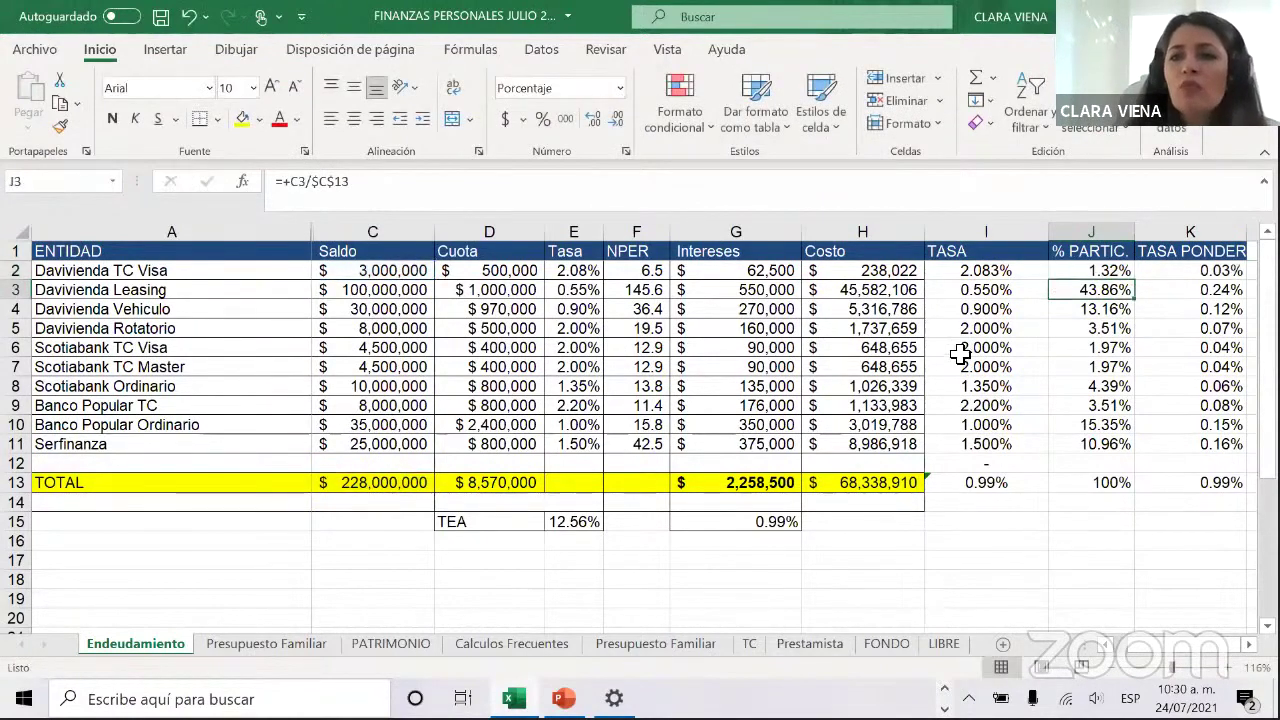
Examine the weighted rate formula in K2 and its total in K13, along with Davivienda Leasing's Saldo in C3
click(1167, 277)
double_click(1166, 276)
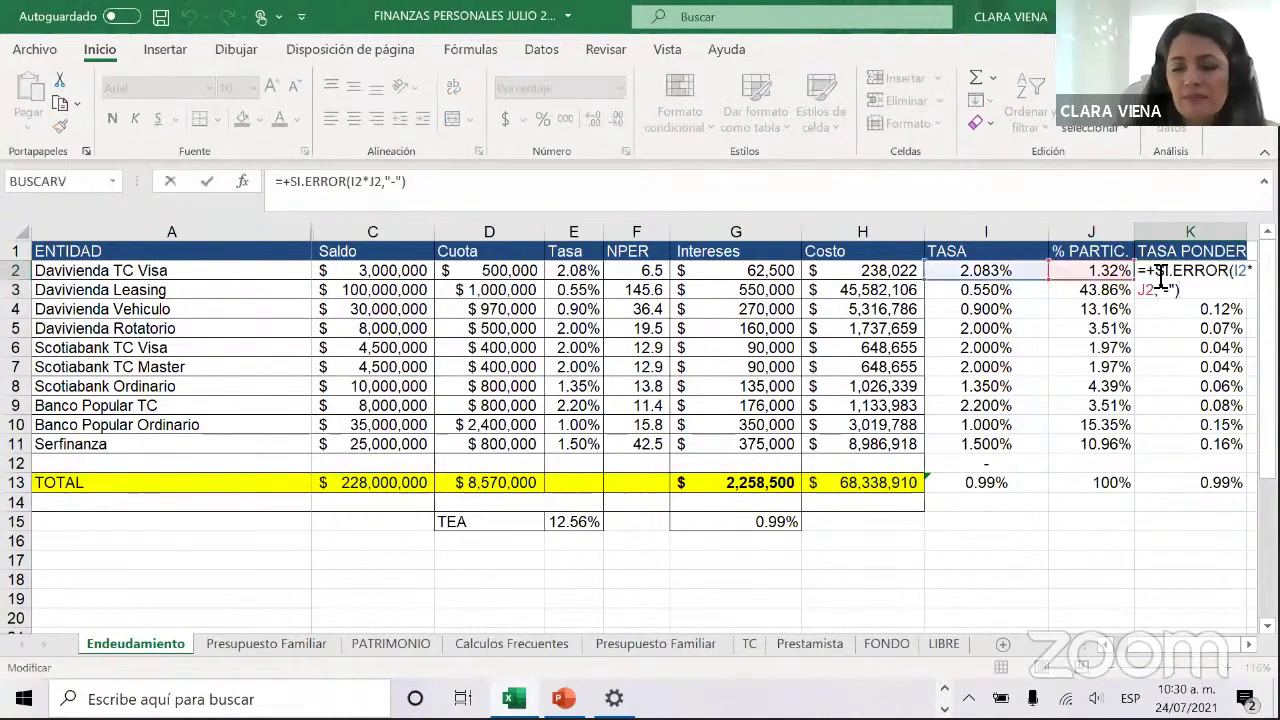
key(Return)
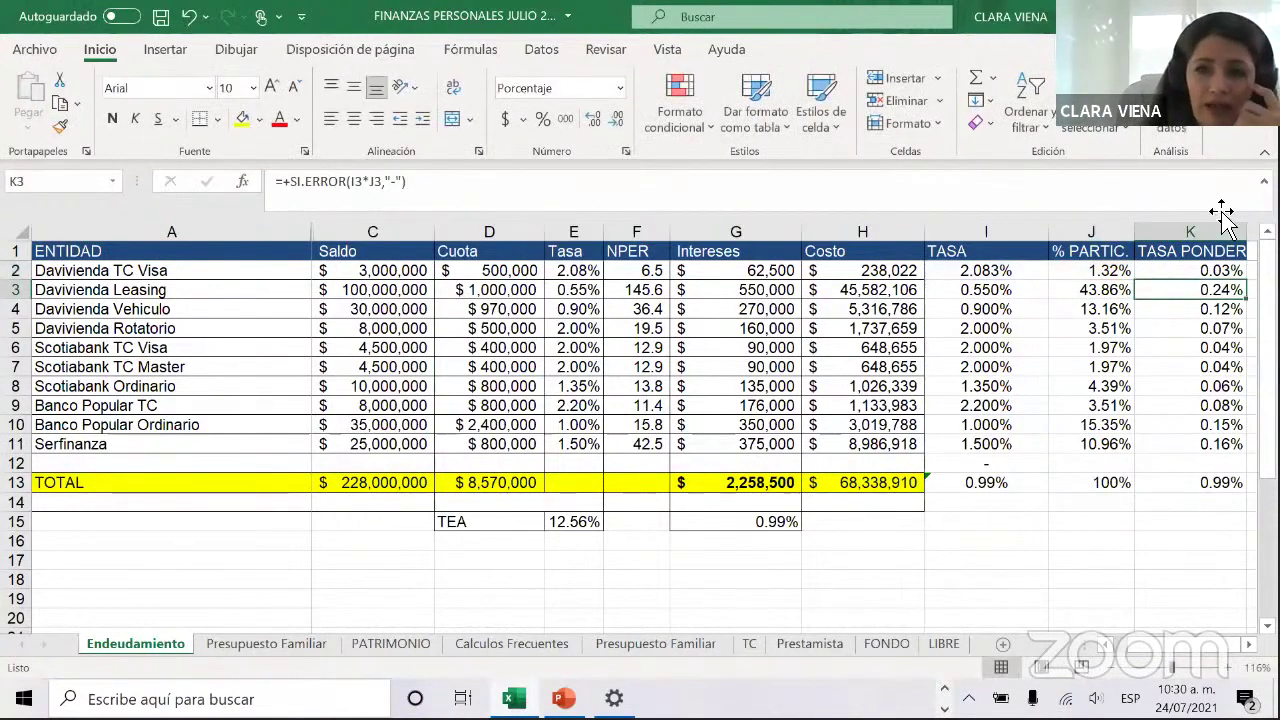
click(1210, 483)
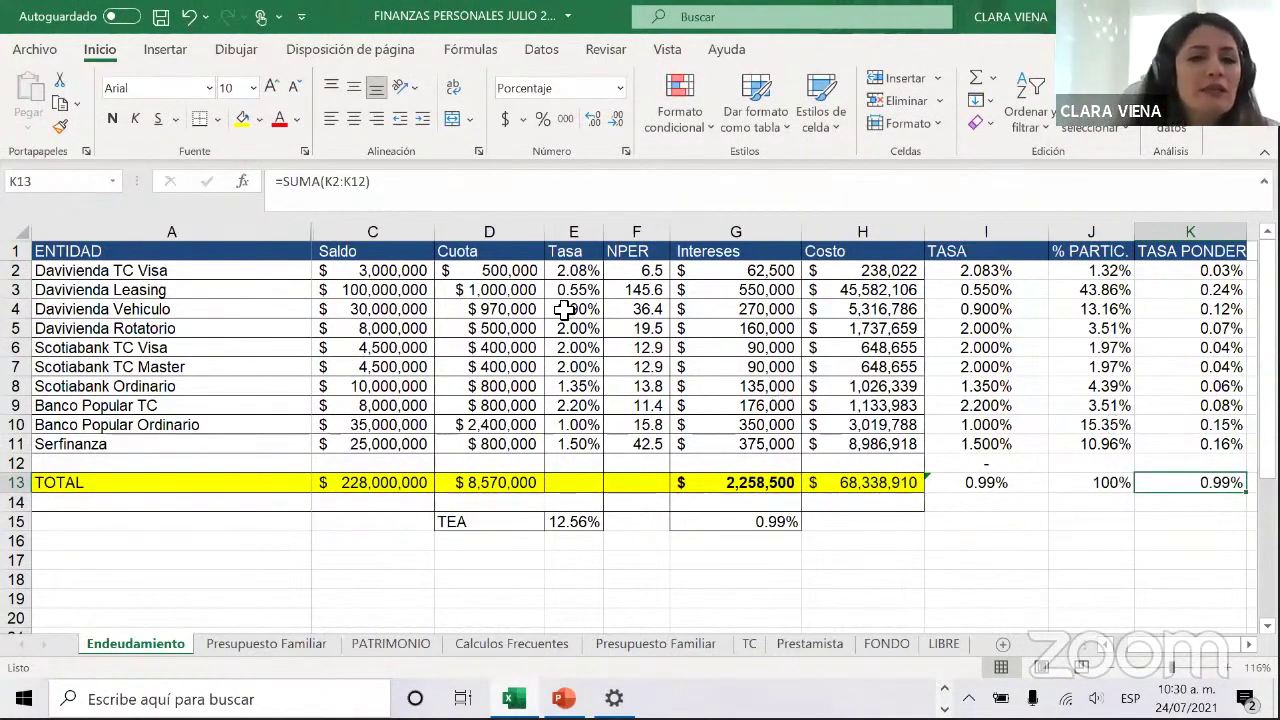
click(368, 285)
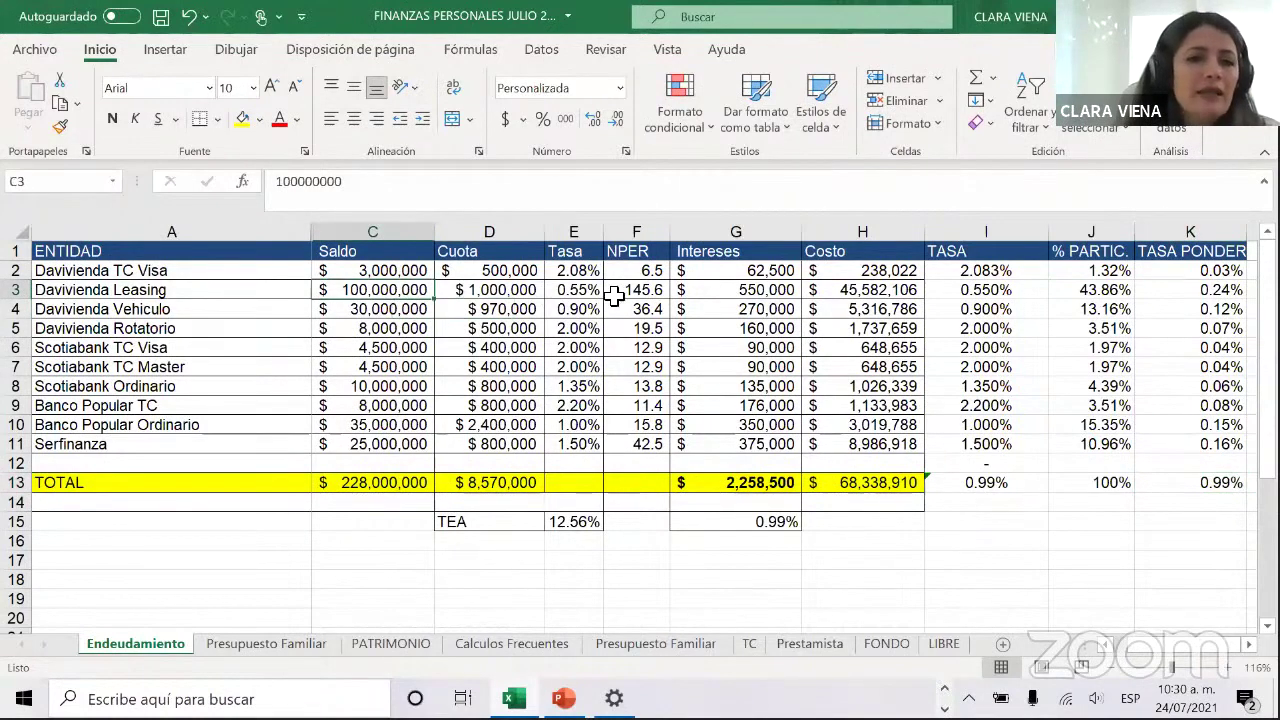
click(1170, 483)
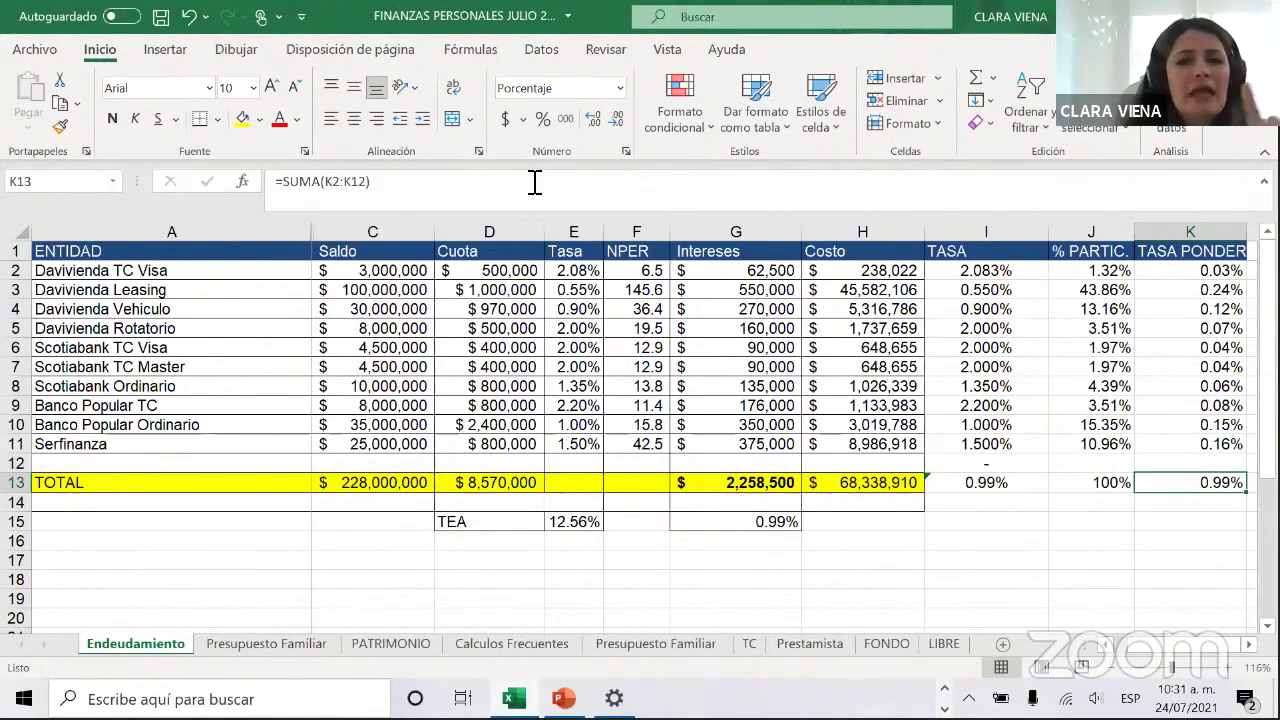
Inspect the Cuota total formula in D13 and compare Banco Popular Ordinario's Cuota in D10 with its NPER in F10
double_click(500, 482)
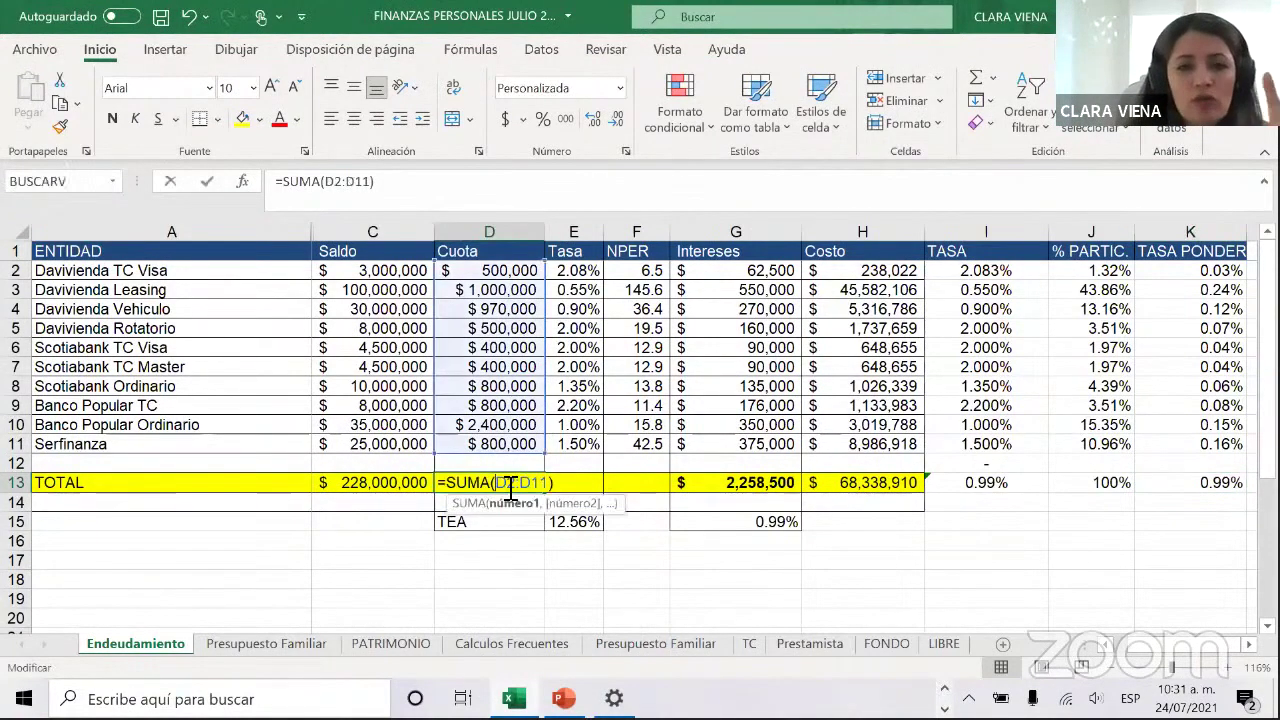
key(Escape)
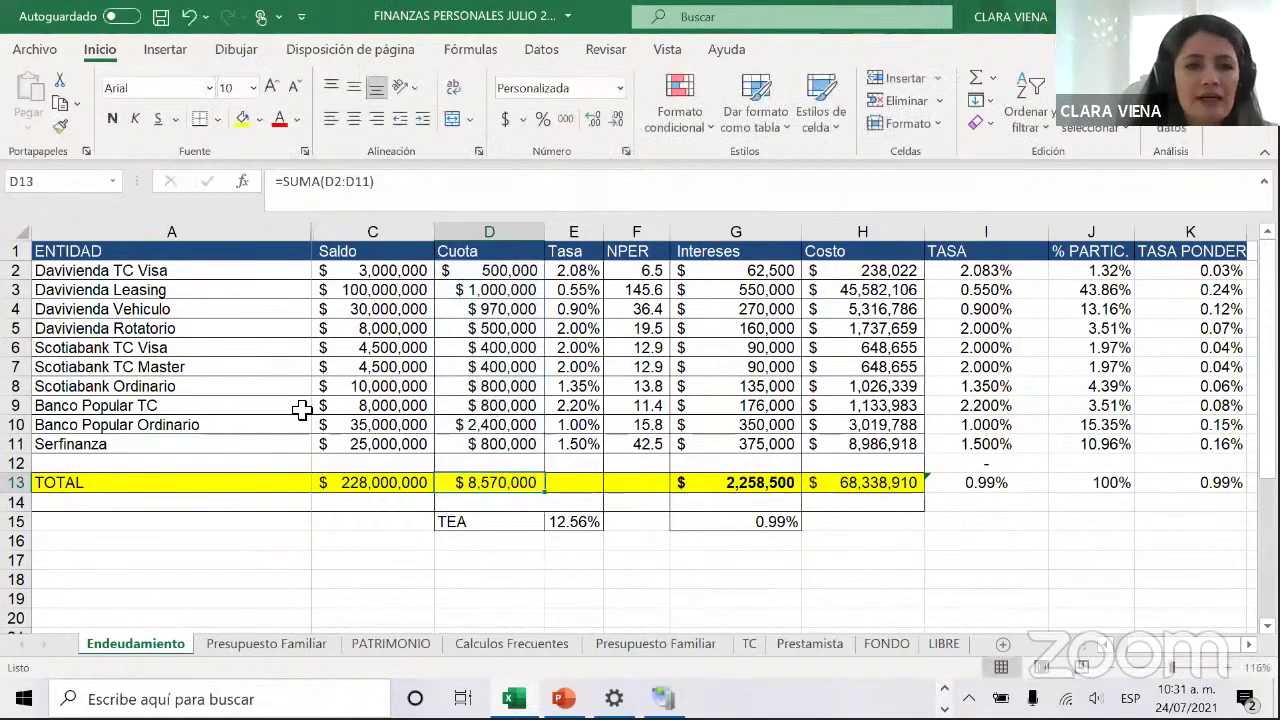
click(502, 424)
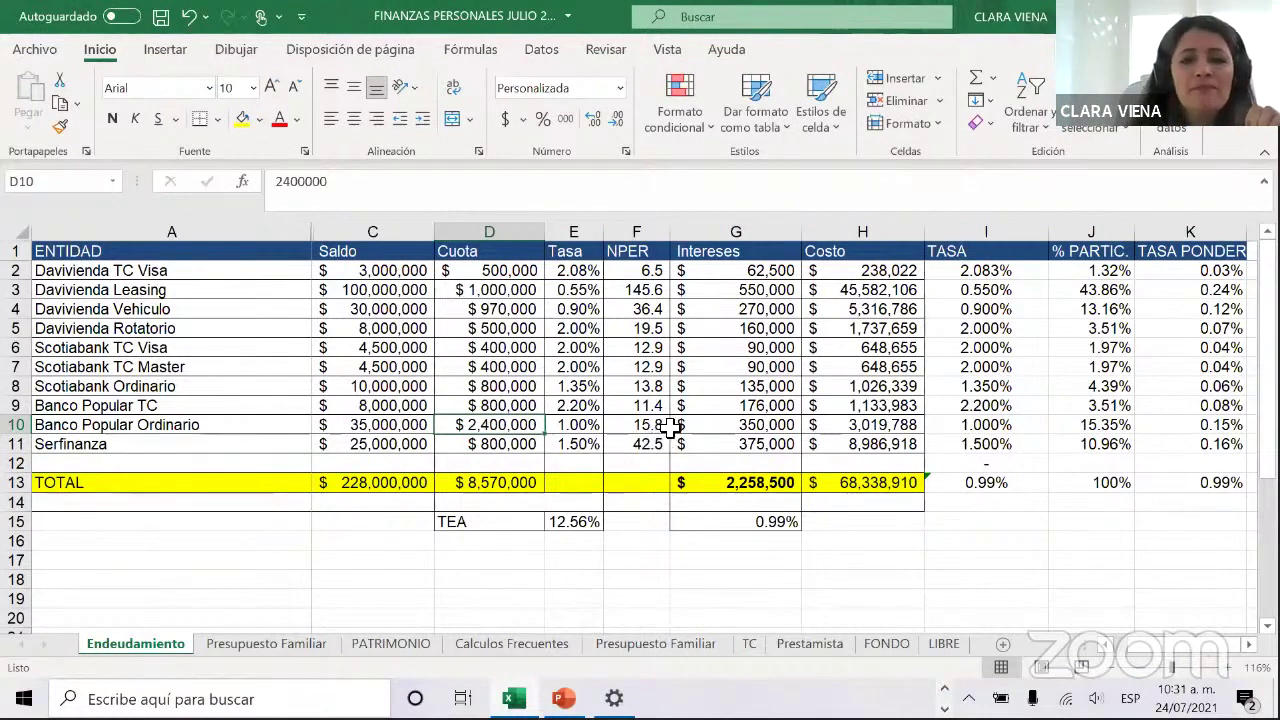
key(Right)
key(Right)
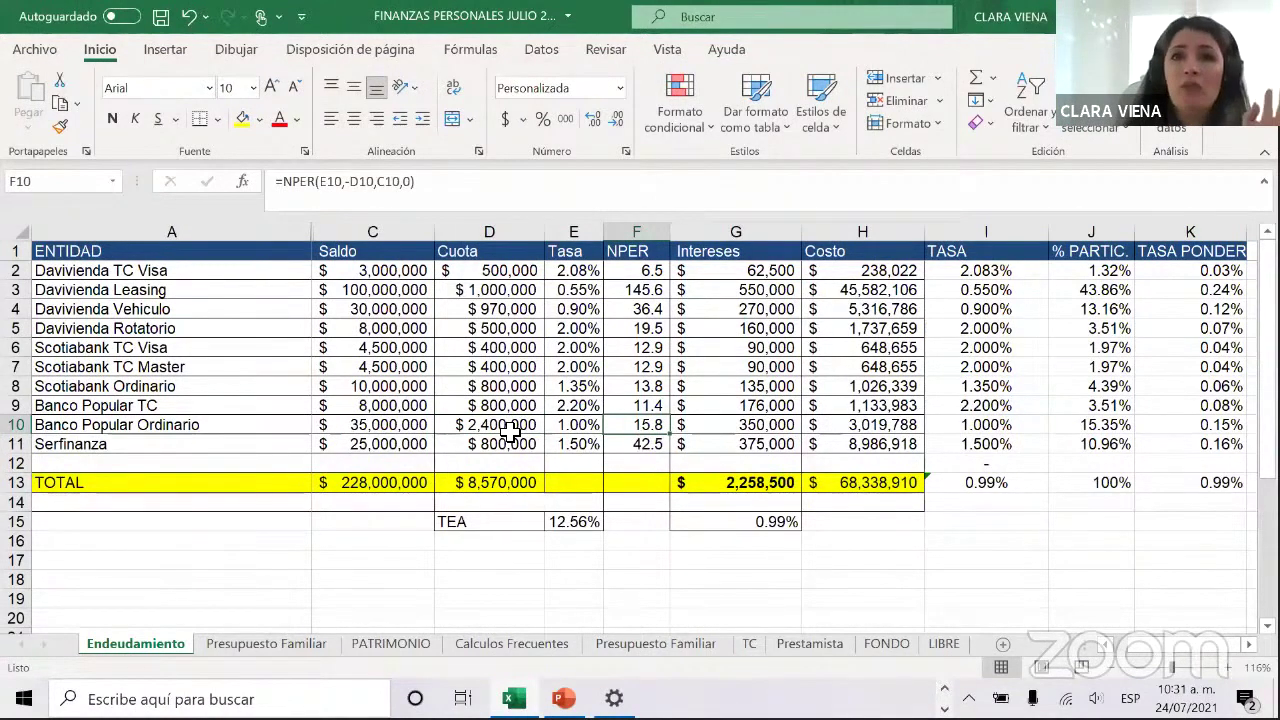
key(Left)
key(Left)
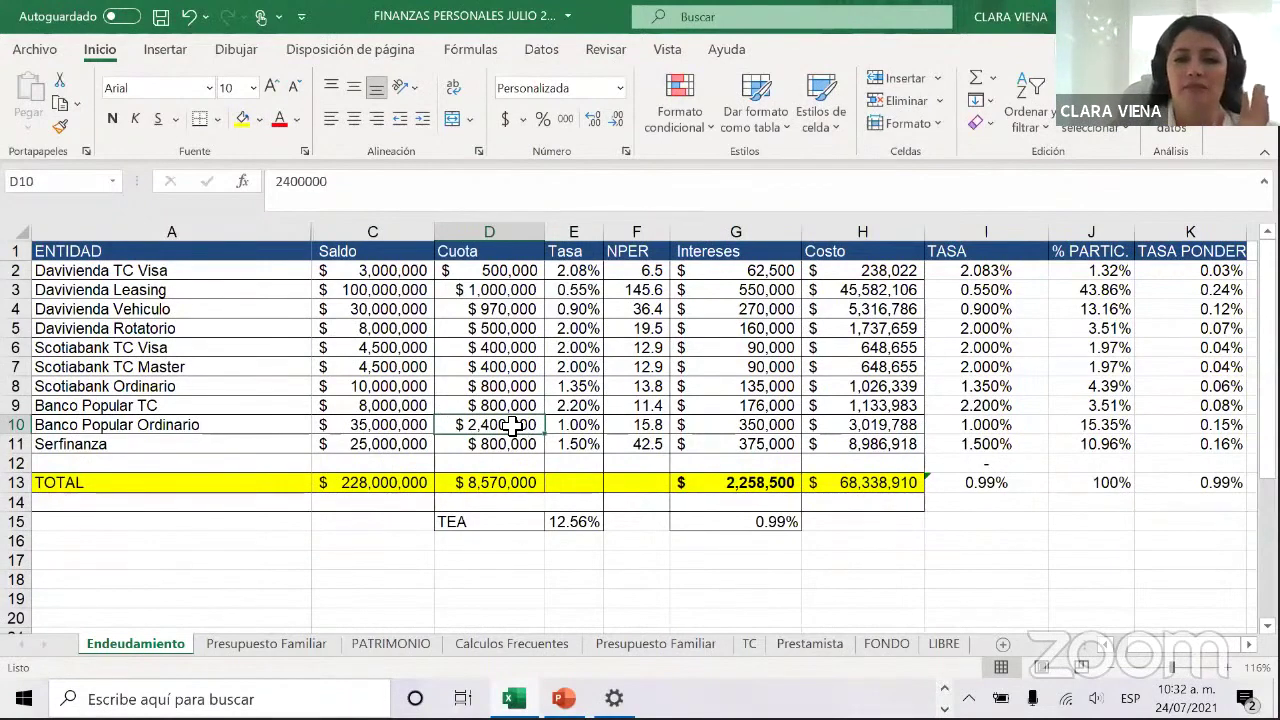
click(616, 428)
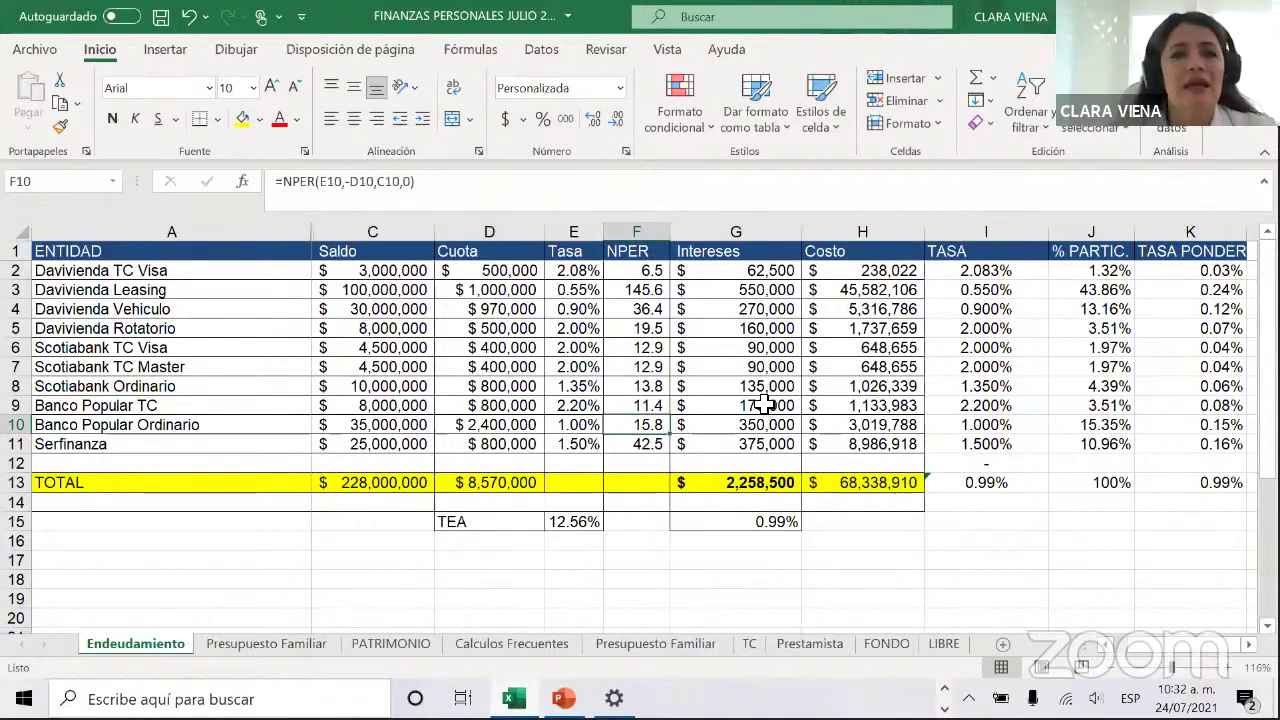
Examine the Costo formula for Banco Popular TC in H9
key(Up)
key(Right)
key(Right)
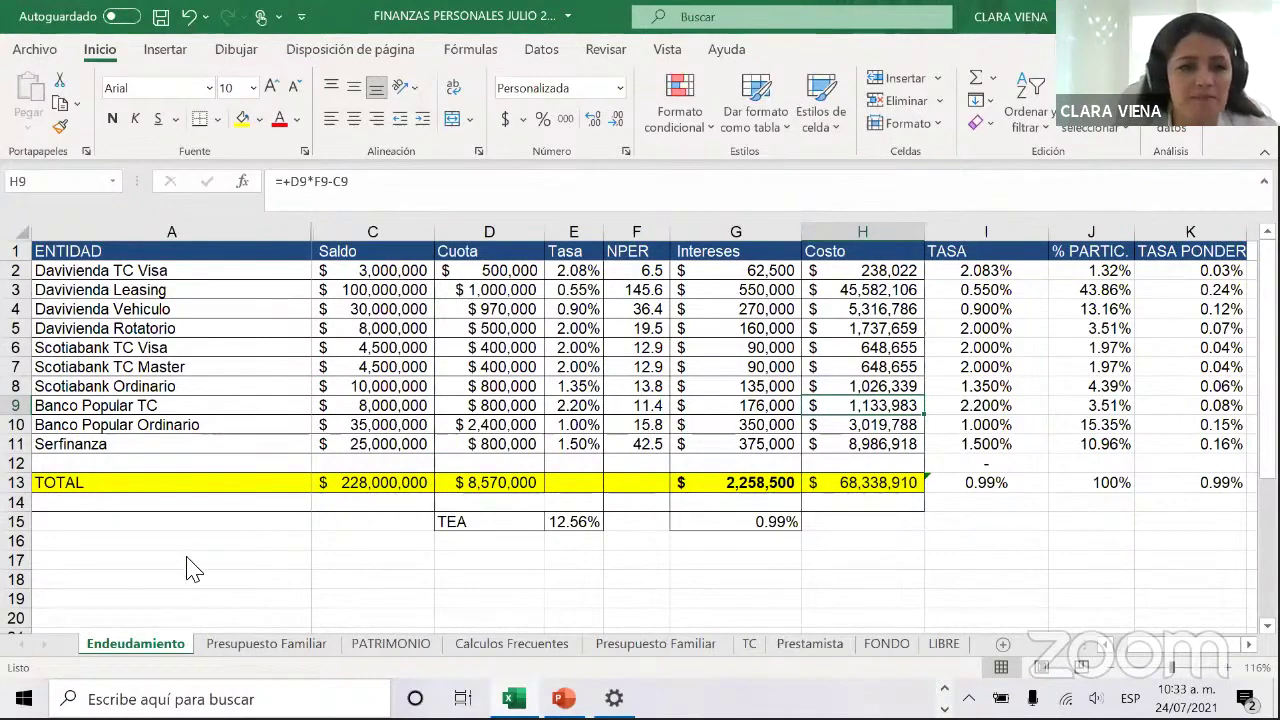
Switch to PowerPoint and present slide 51, "Que podemos hacer?", revealing its first box about workers' control over their income
key(alt+Tab)
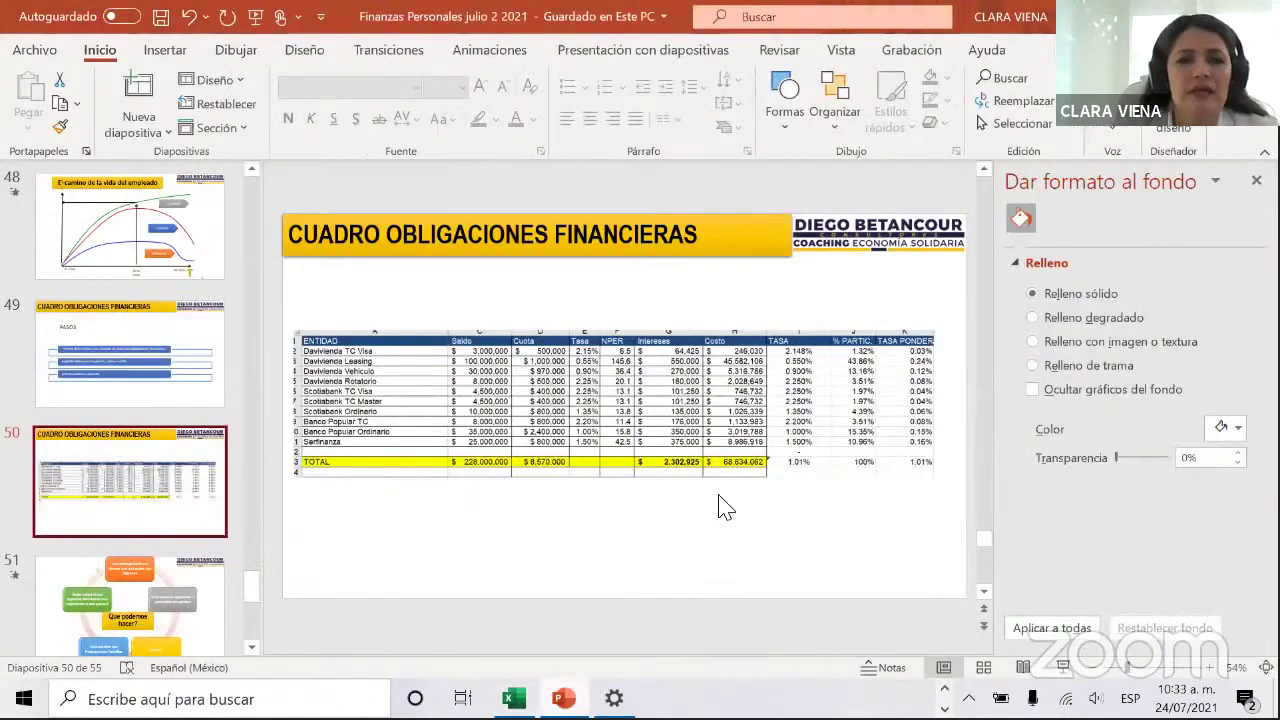
key(Down)
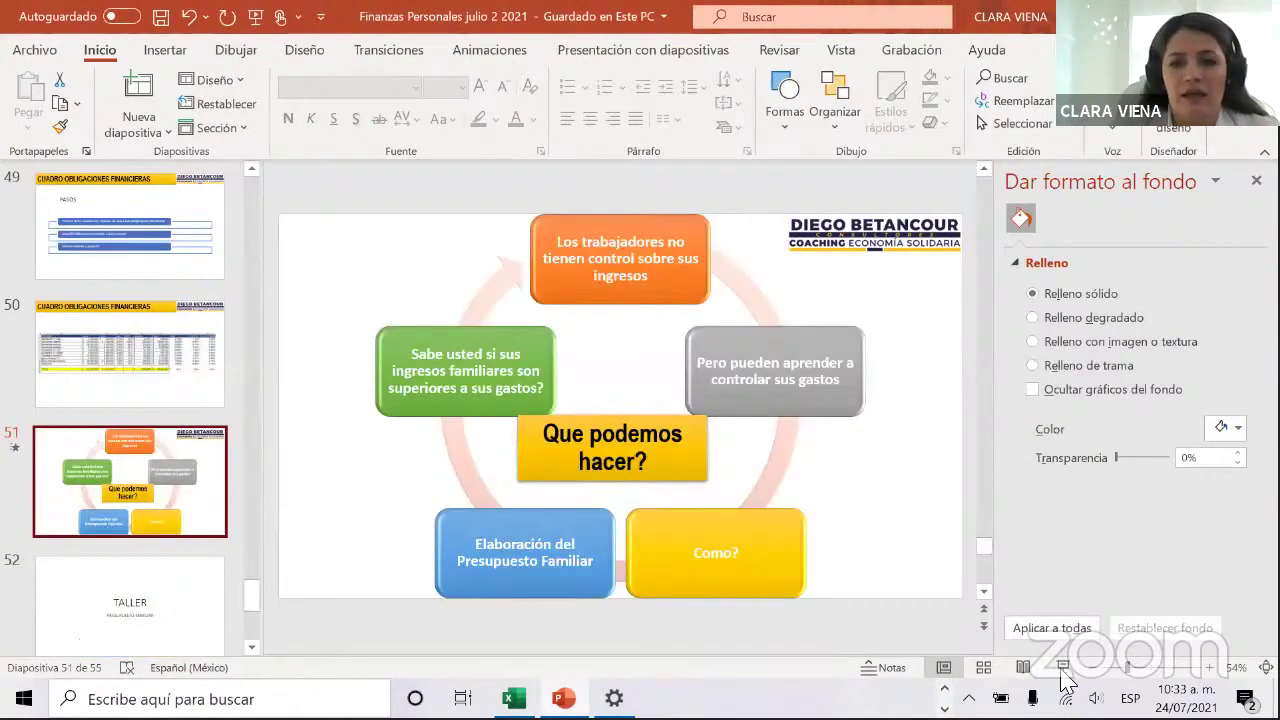
click(1063, 670)
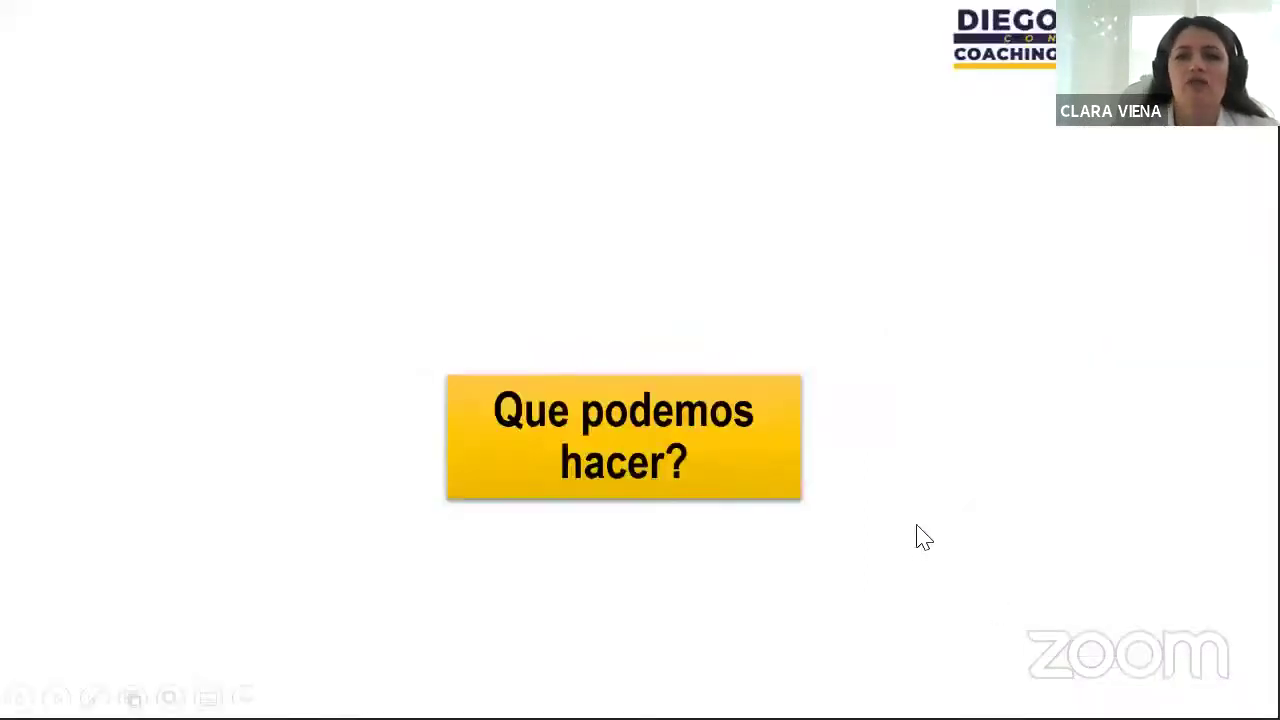
click(923, 537)
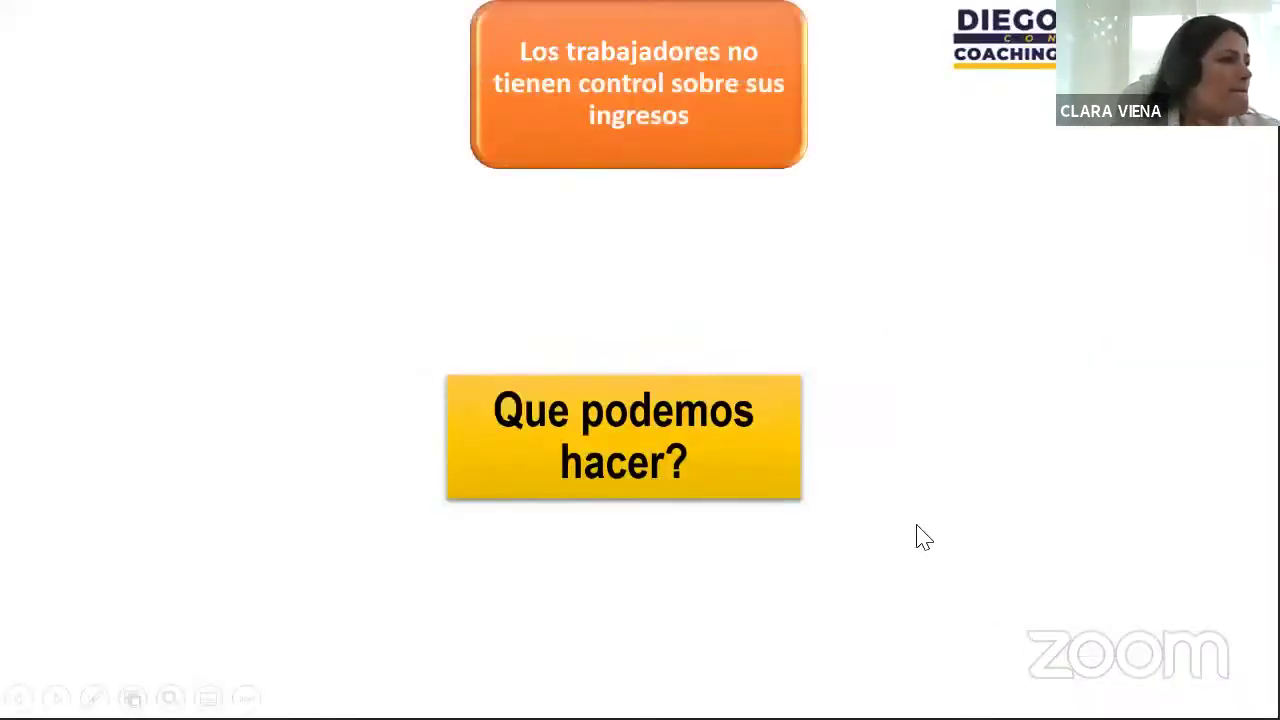
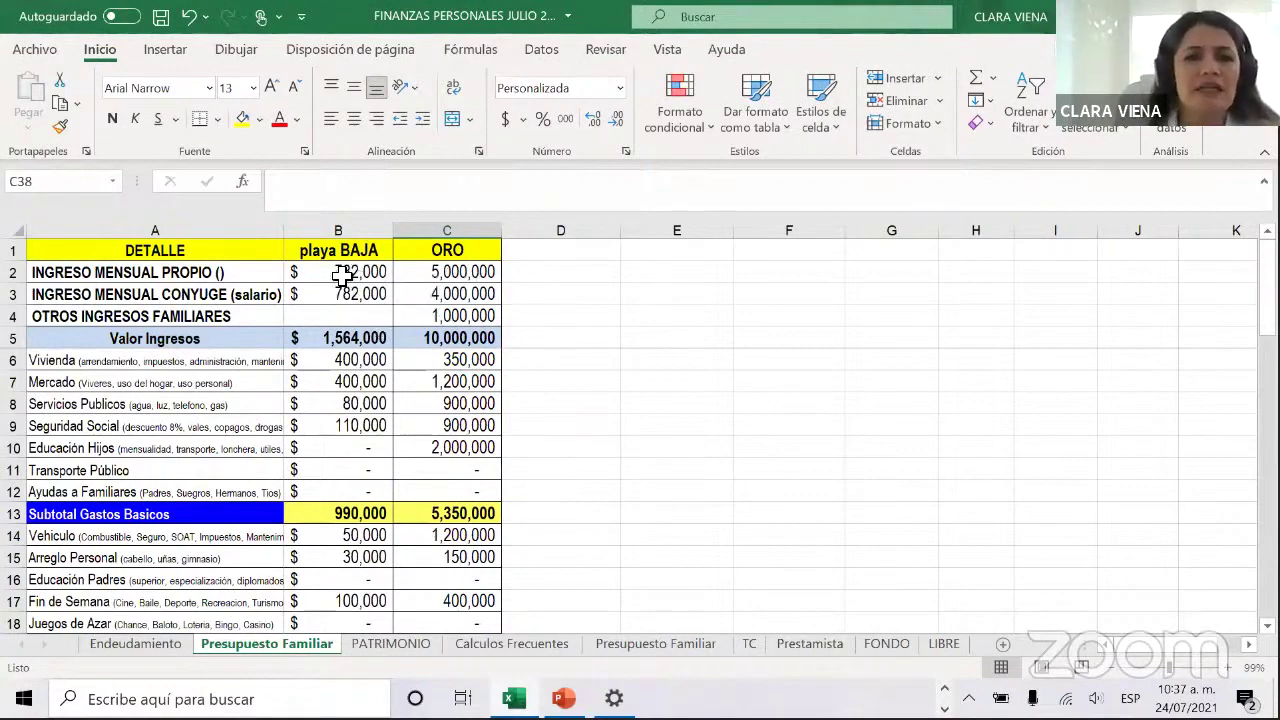
Compare the Valor Ingresos totals and the Vivienda and Mercado amounts between the playa BAJA and ORO columns
click(338, 337)
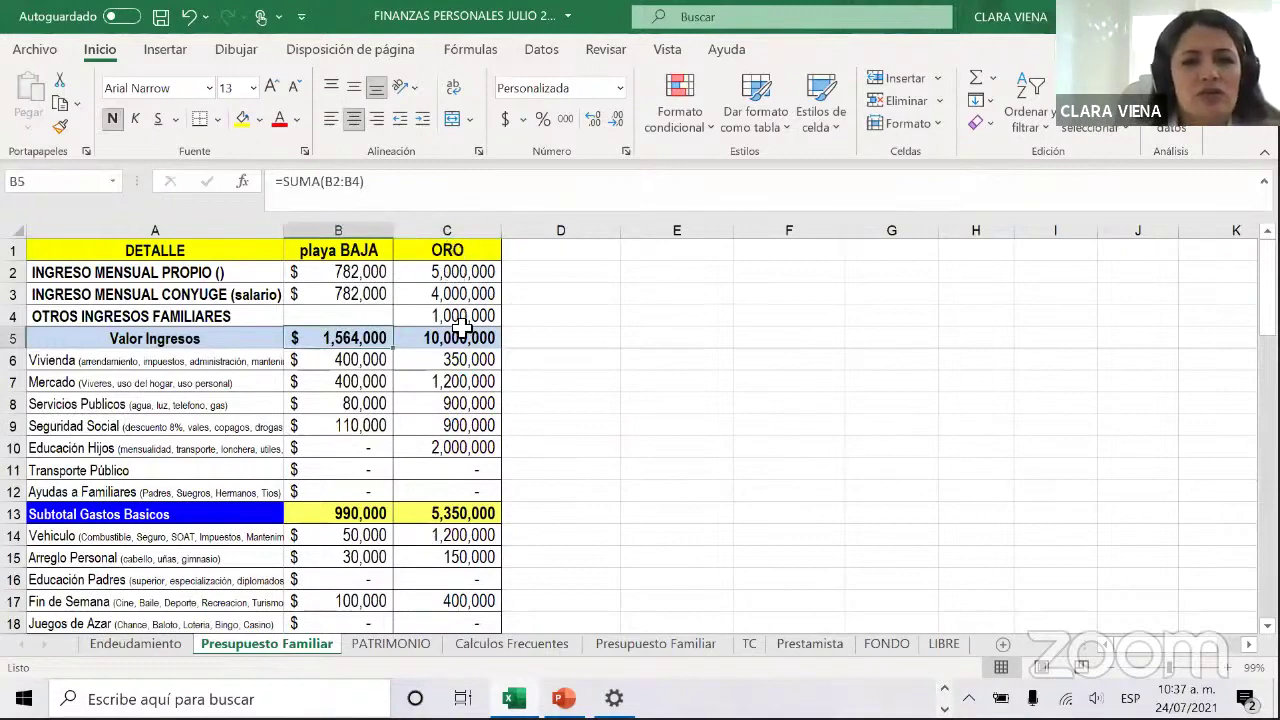
click(494, 341)
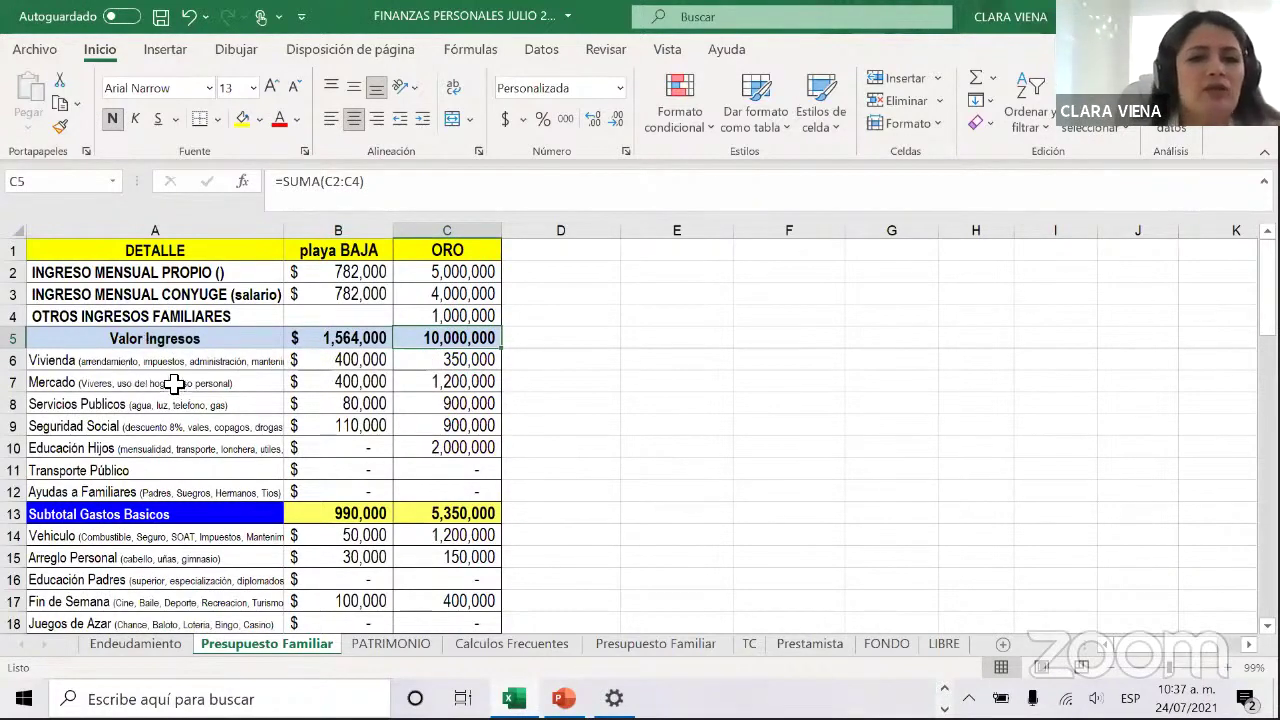
click(310, 360)
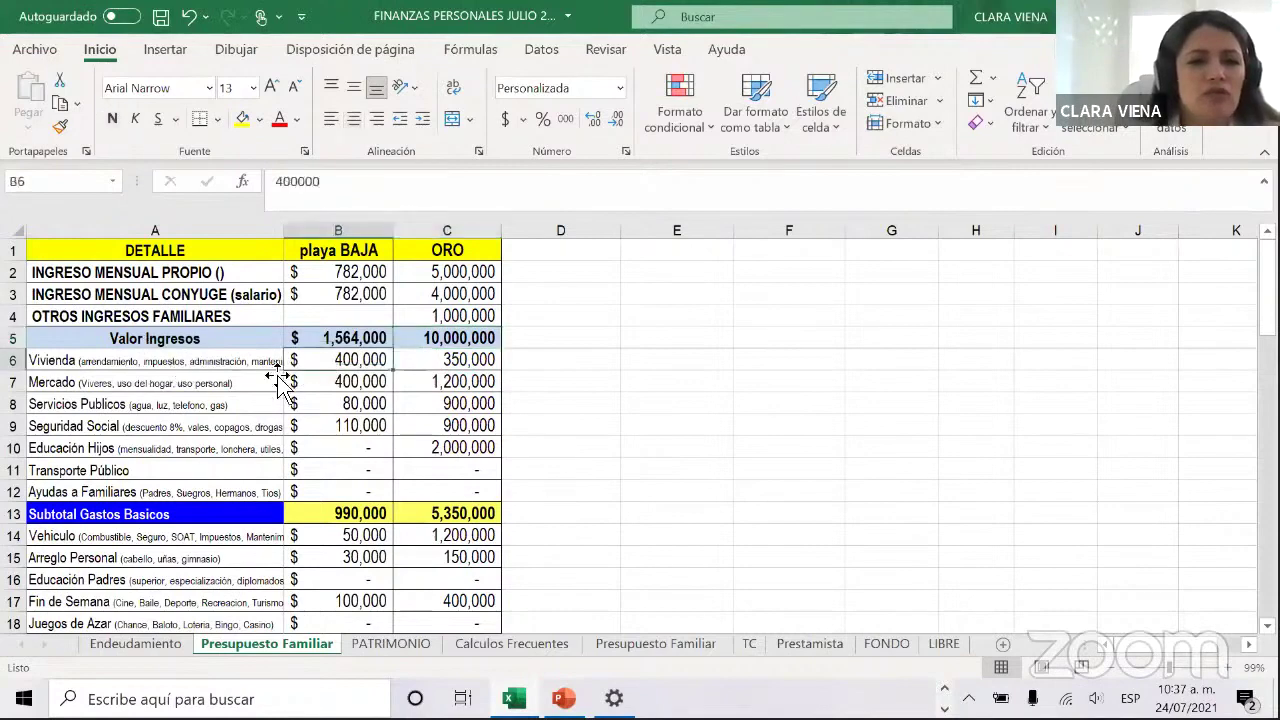
click(486, 360)
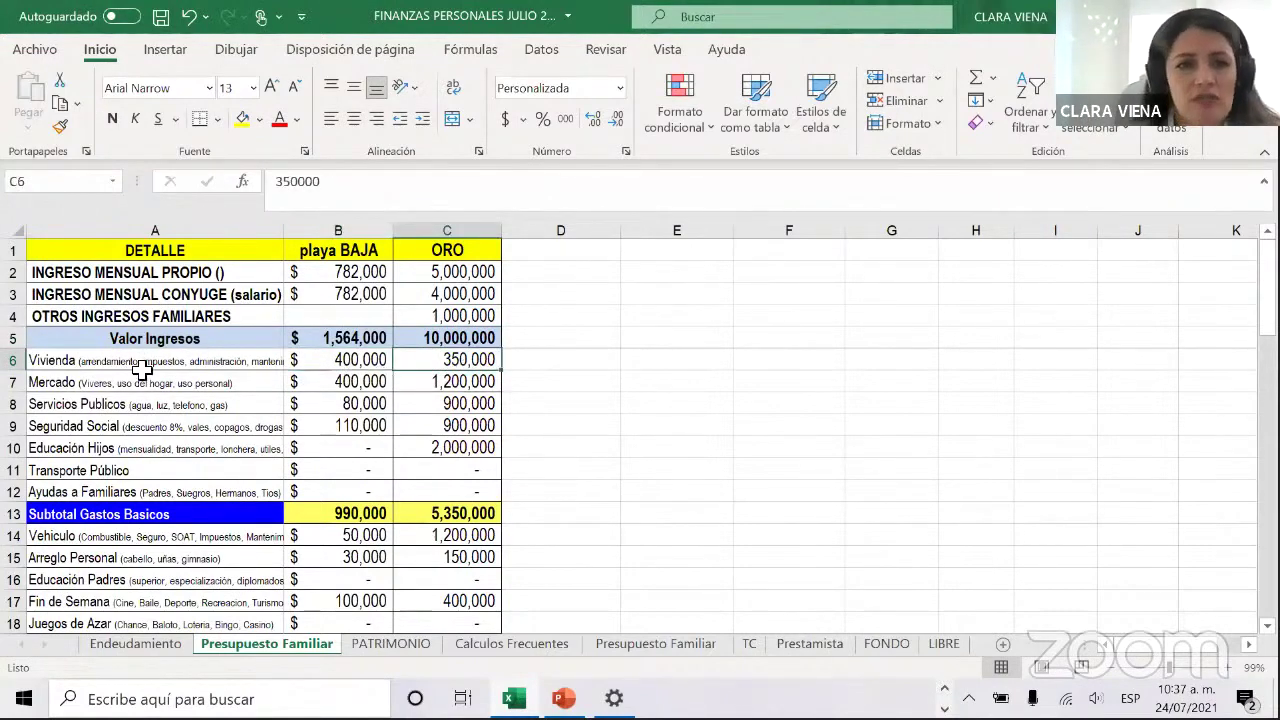
click(334, 387)
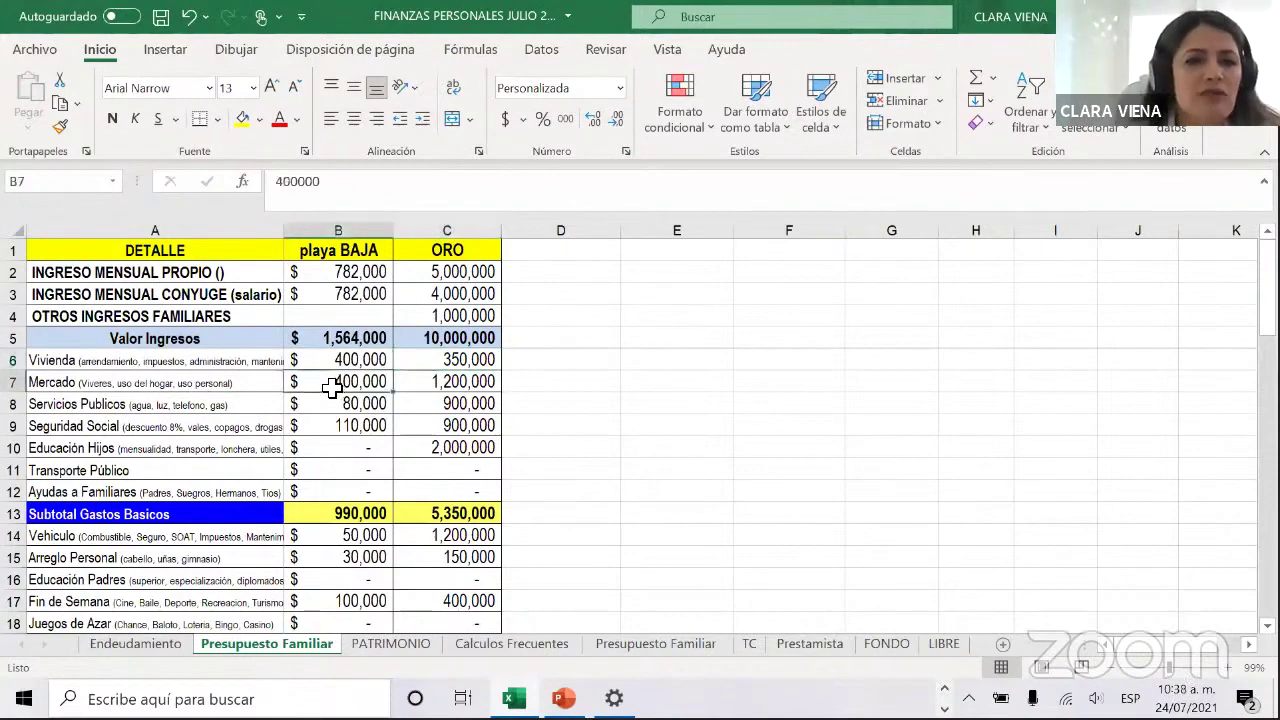
key(Right)
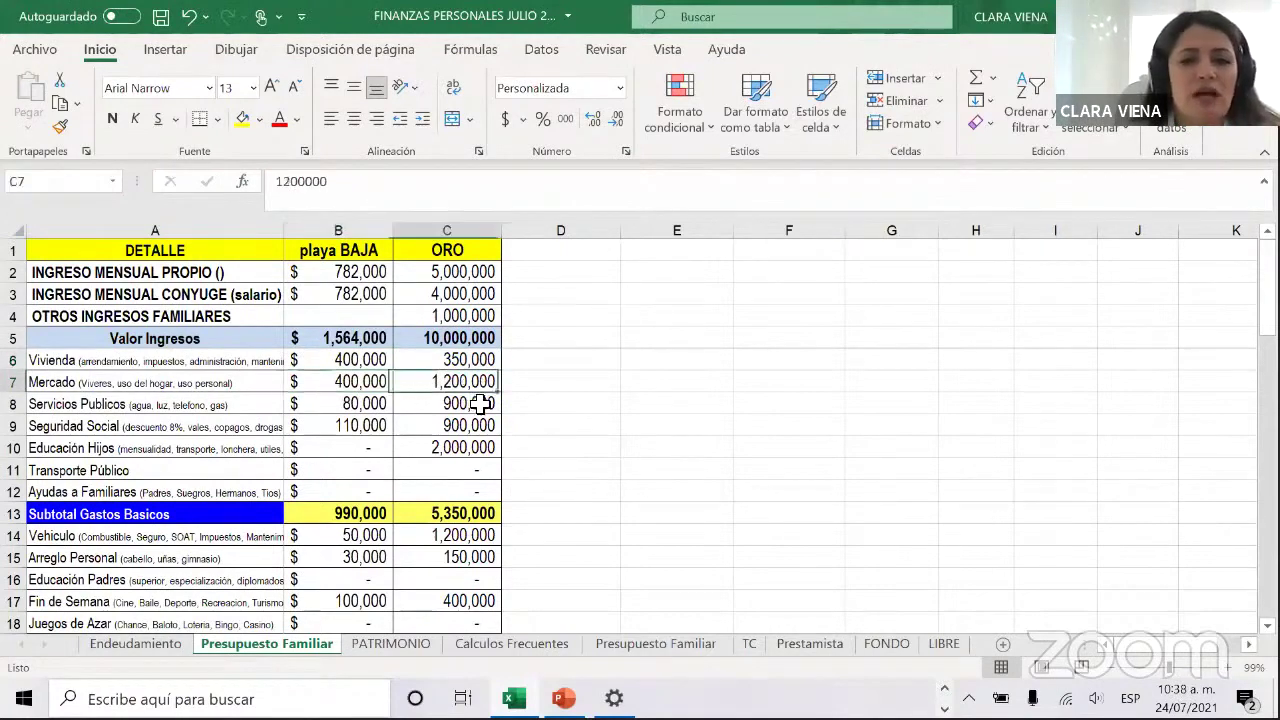
Compare the Servicios Publicos and Seguridad Social amounts between the playa BAJA and ORO columns
click(355, 404)
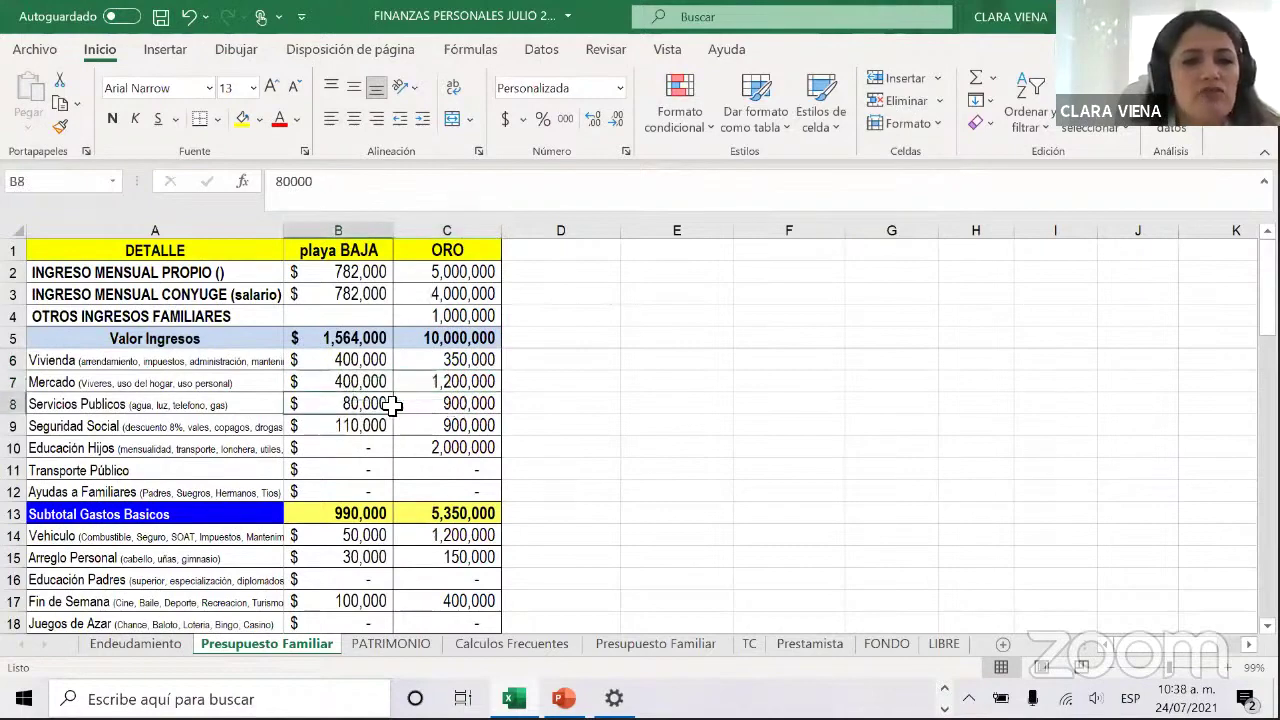
click(478, 403)
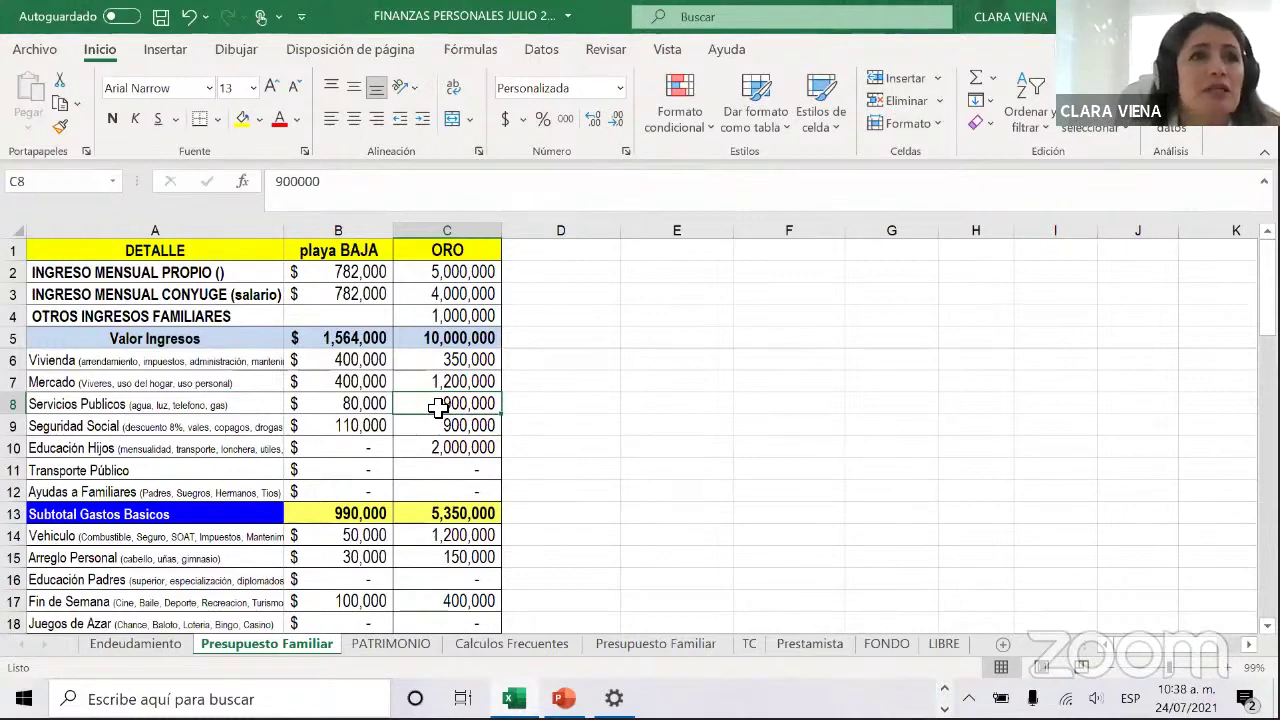
click(380, 430)
click(450, 432)
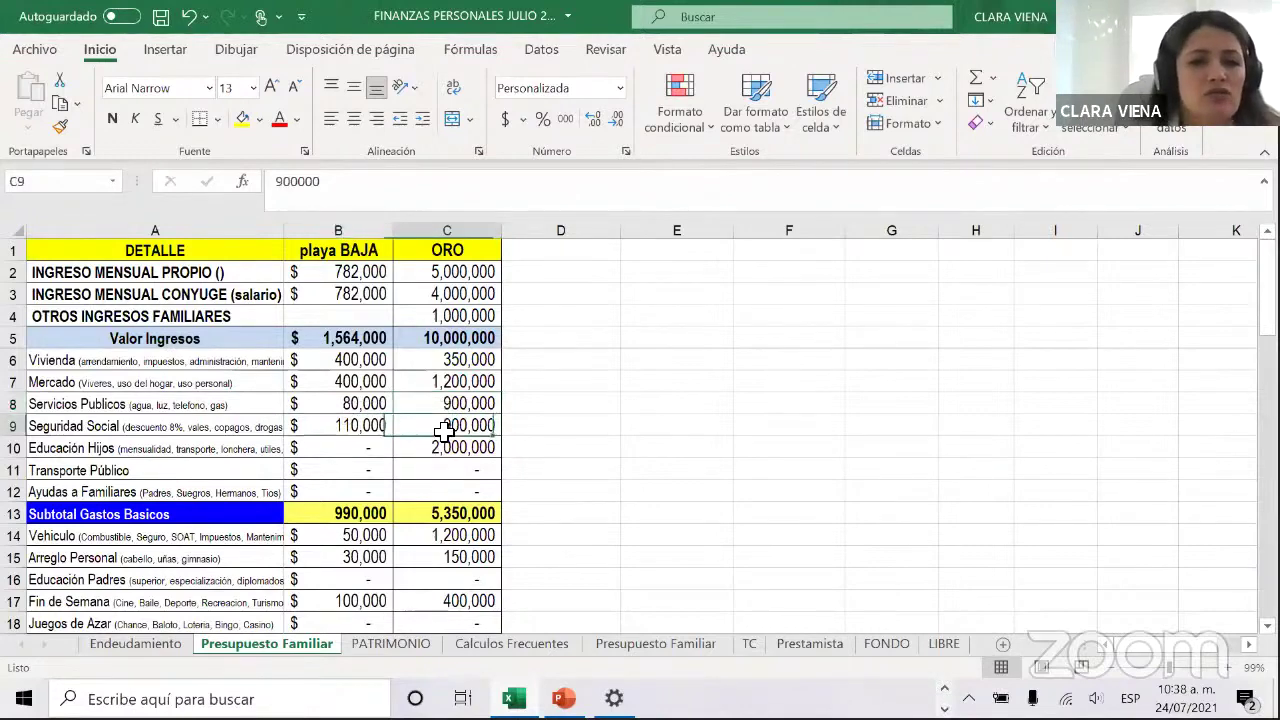
Calculate the playa BAJA Seguridad Social in B9 as 8% of its Valor Ingresos with the formula +B5*8%
click(358, 425)
key(Right)
key(Left)
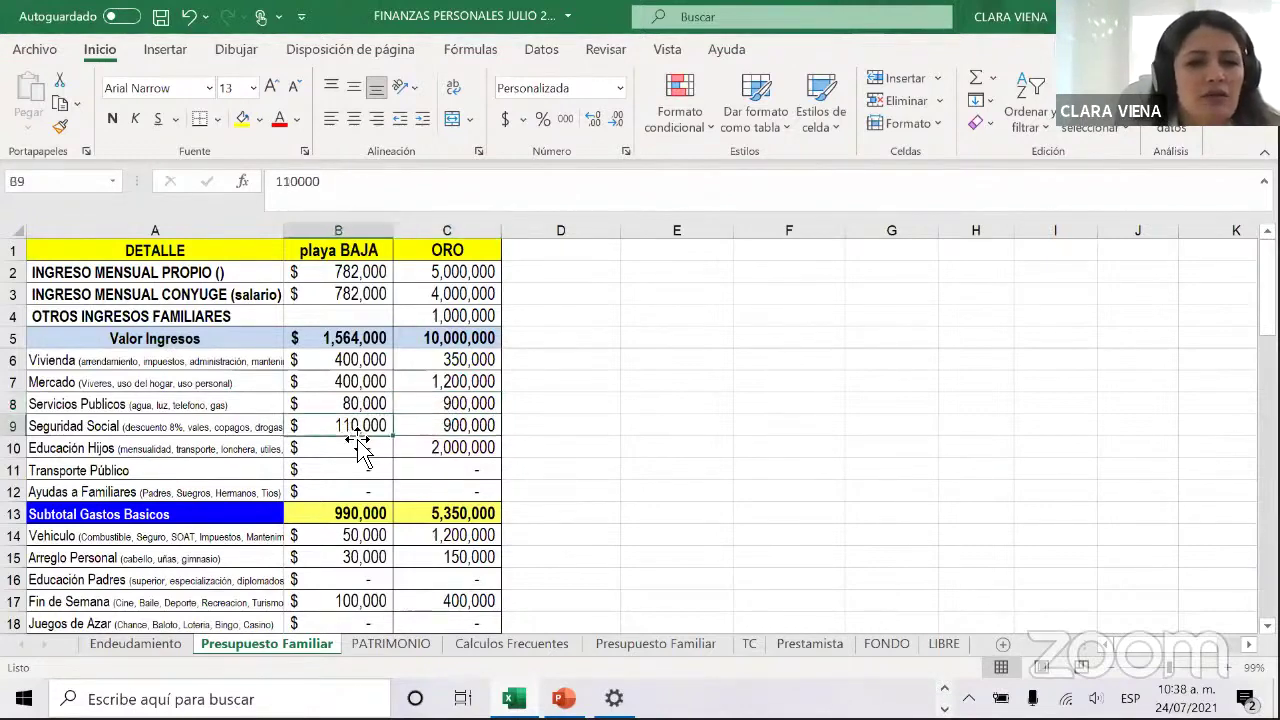
text(+)
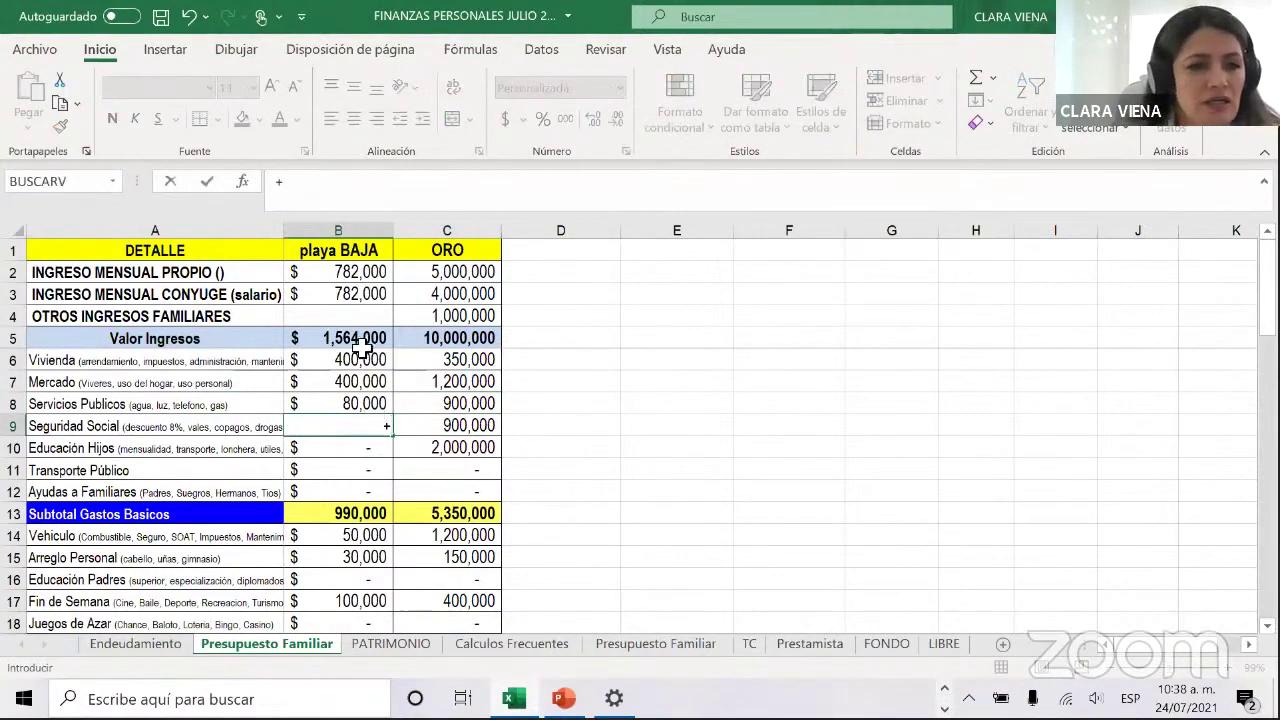
click(355, 336)
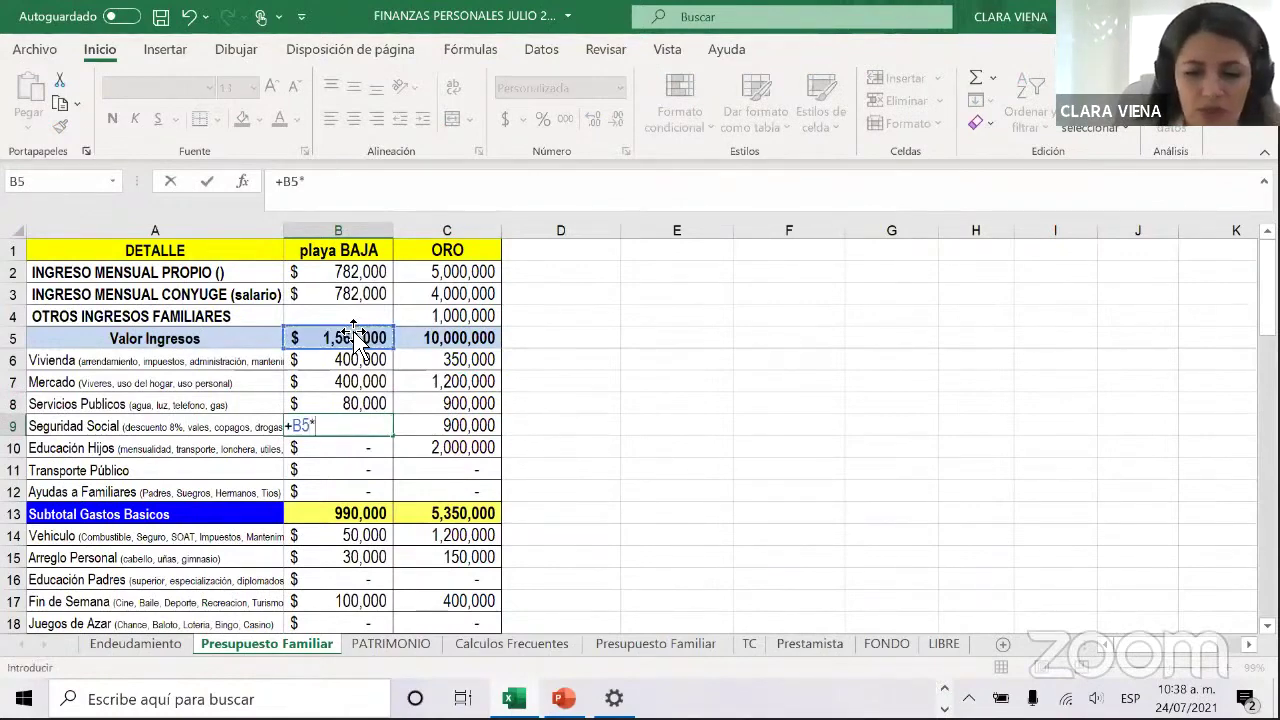
text(*8%)
key(Return)
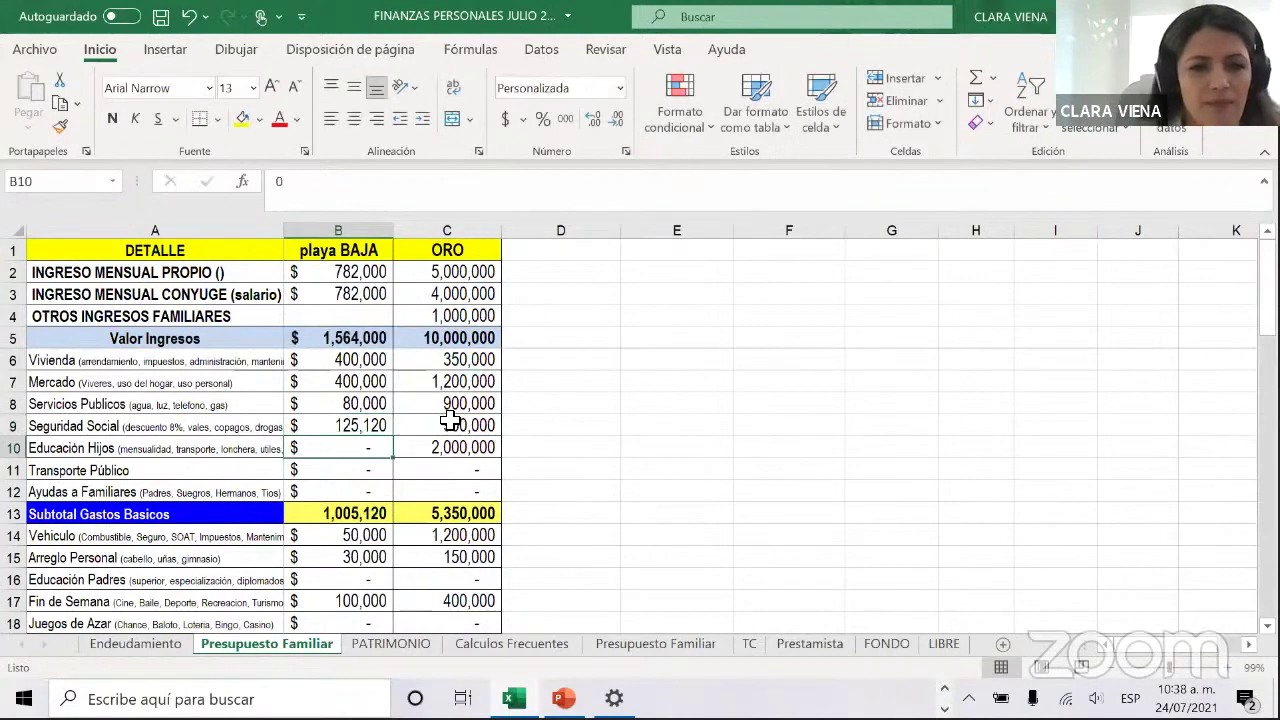
Calculate the ORO Seguridad Social in C9 as 8% of its Valor Ingresos with the formula +C5*8%
click(453, 425)
text(+)
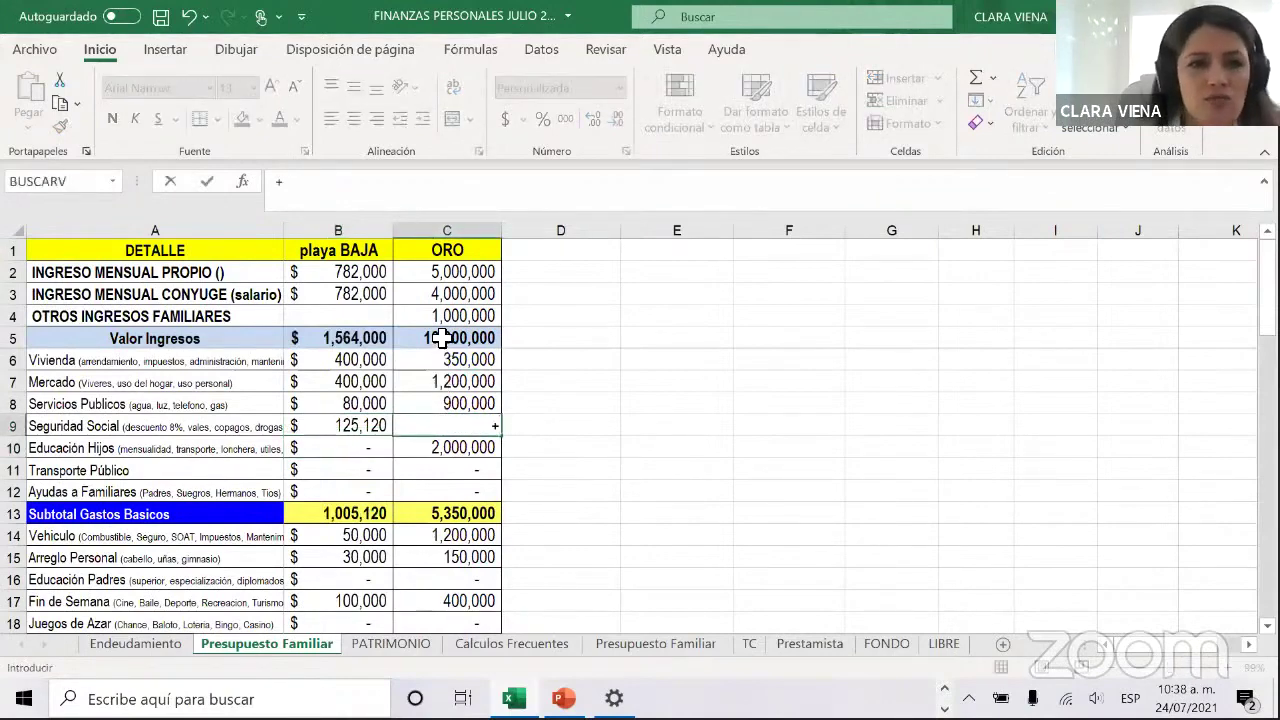
click(441, 338)
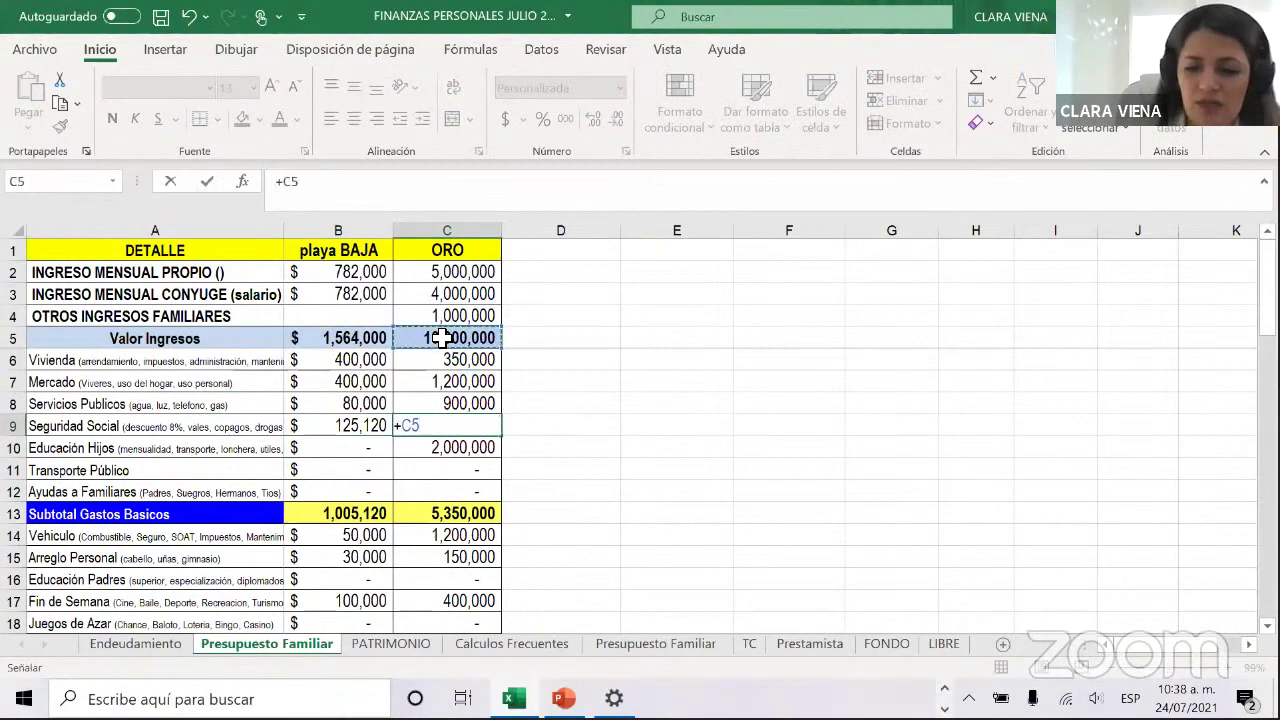
text(*)
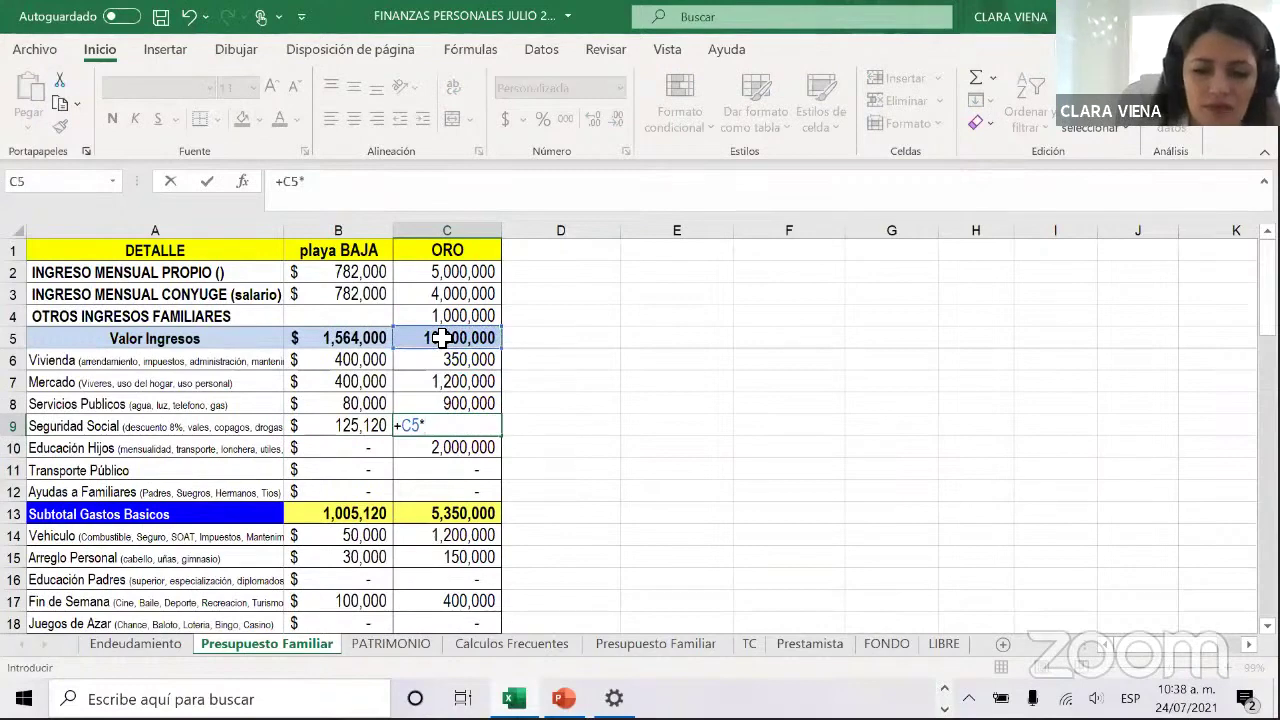
text(8%)
key(Return)
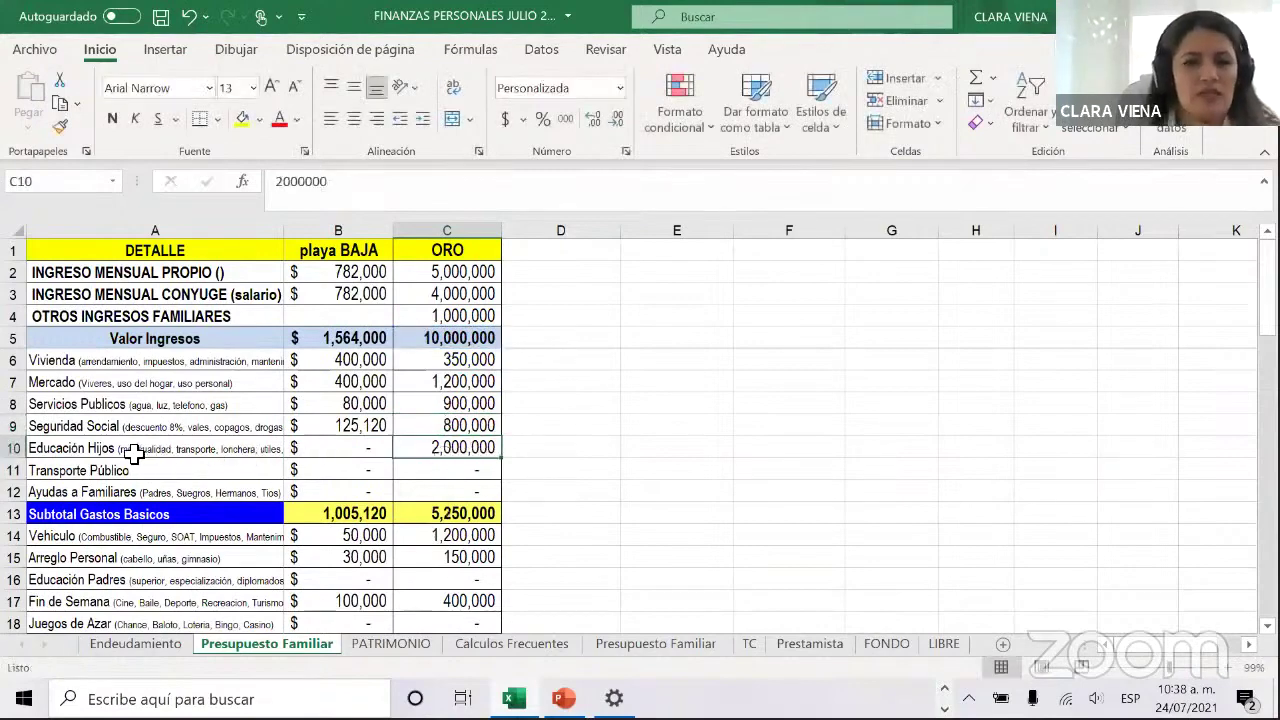
Compare the Educación Hijos amounts in both columns and set the ORO Ayudas a Familiares in C12 to 200000
click(345, 453)
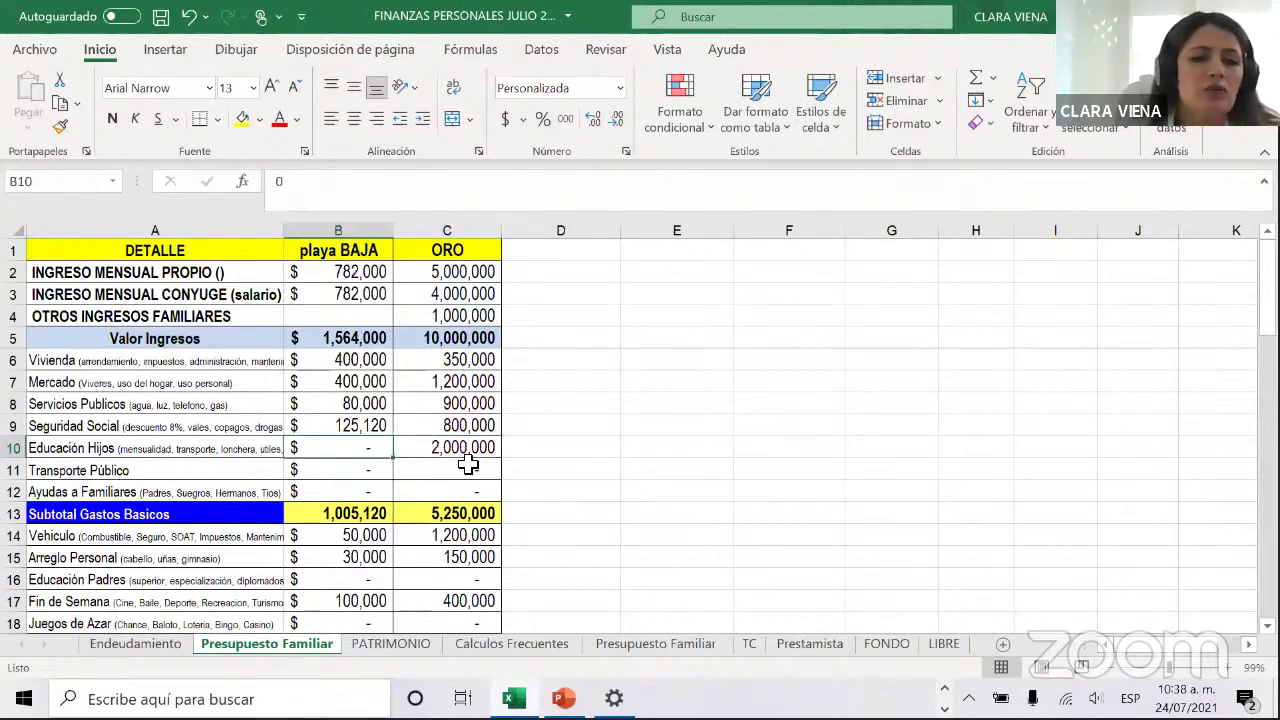
key(Right)
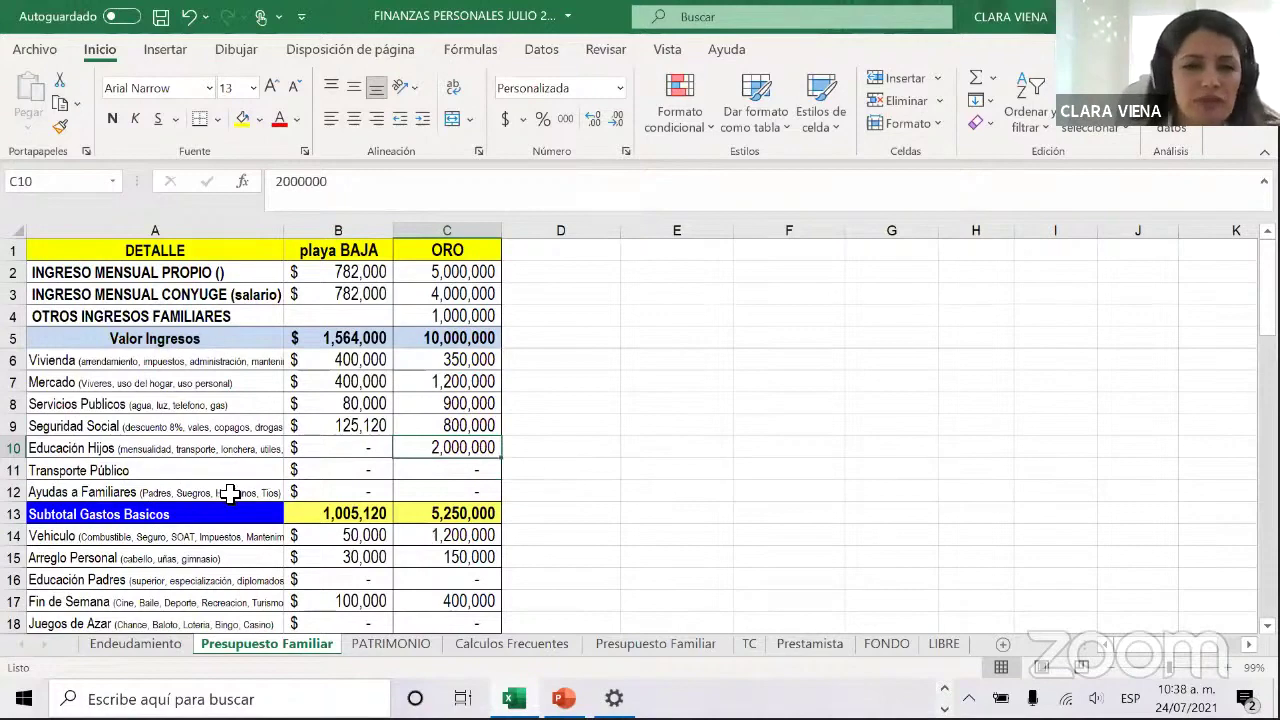
scroll(423, 403, down, 1)
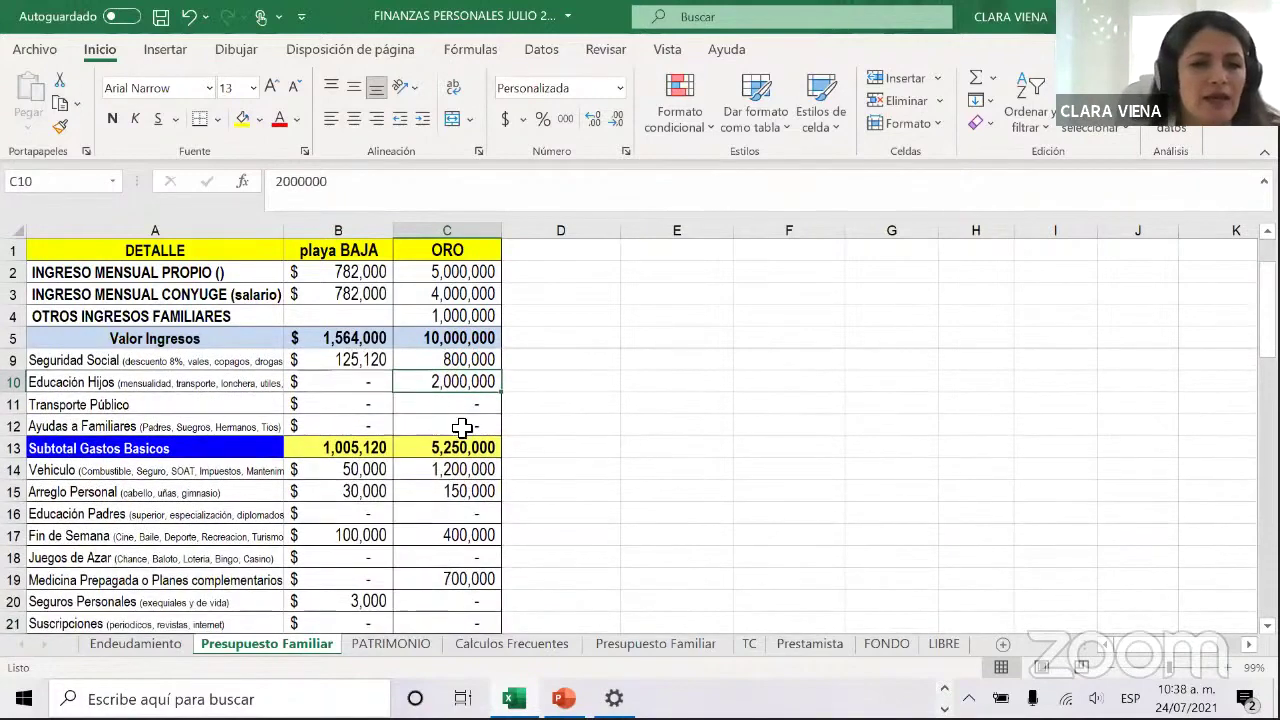
key(Down)
key(Down)
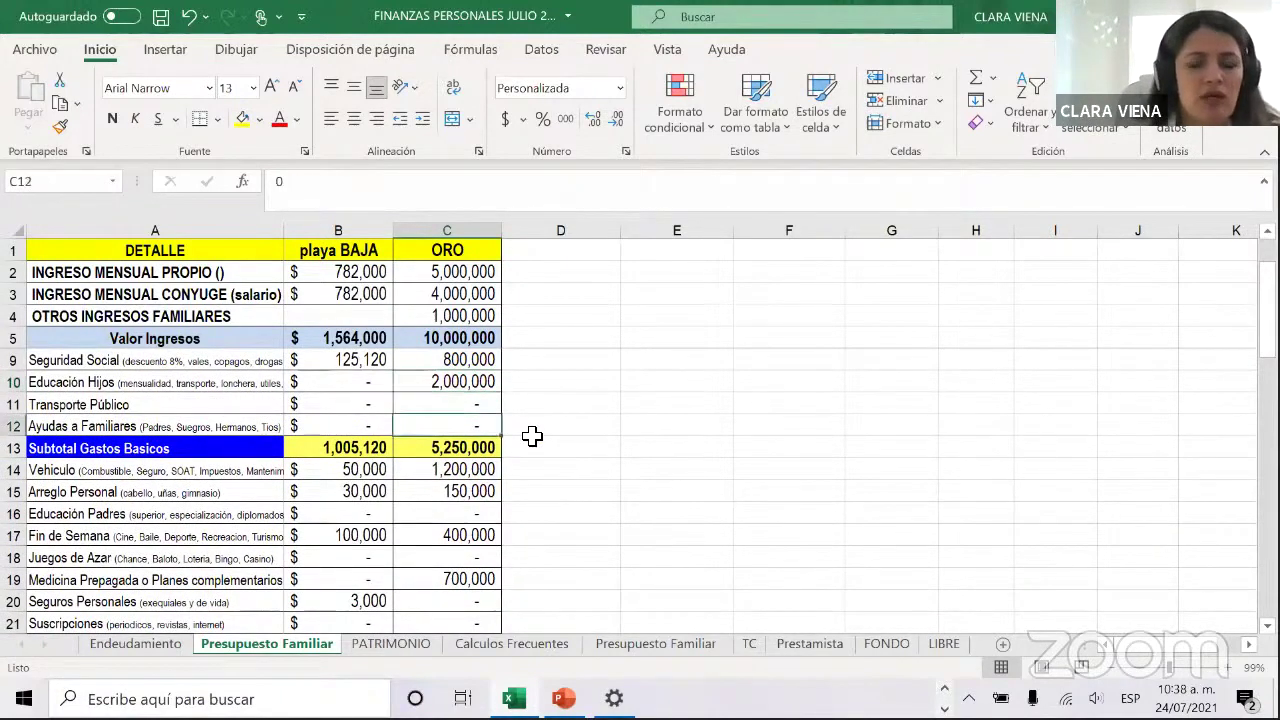
text(200000)
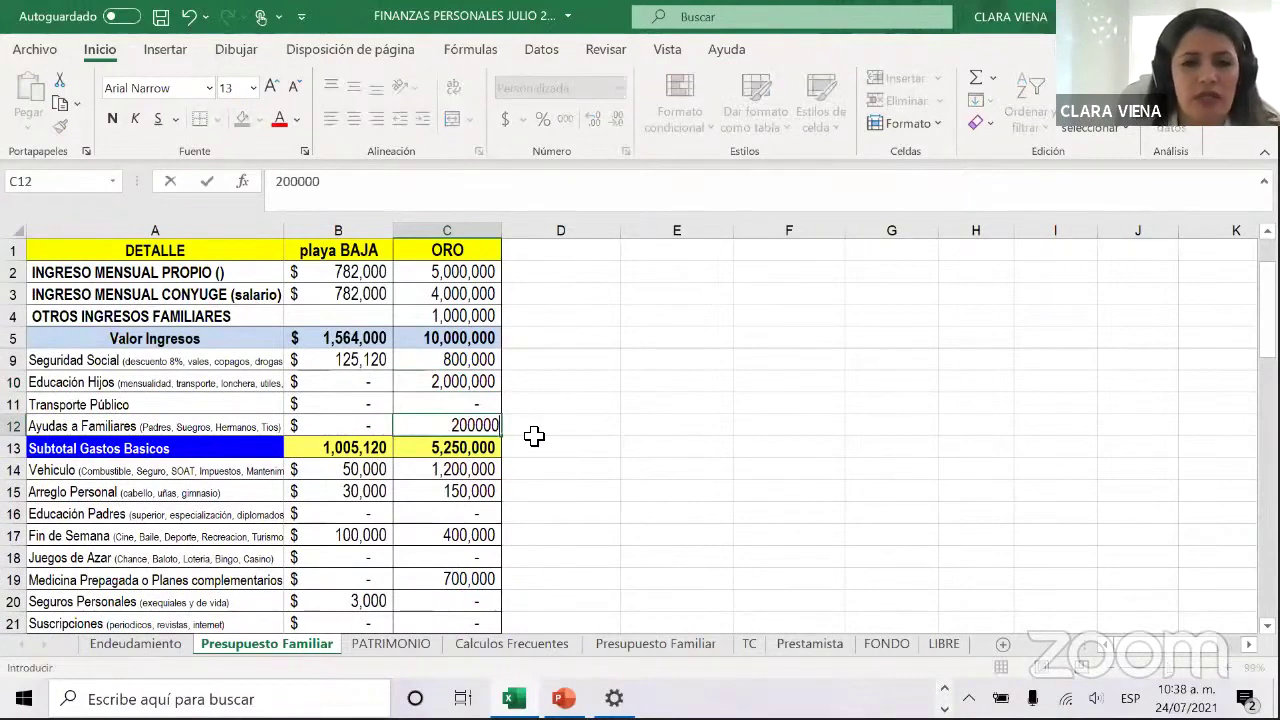
key(Return)
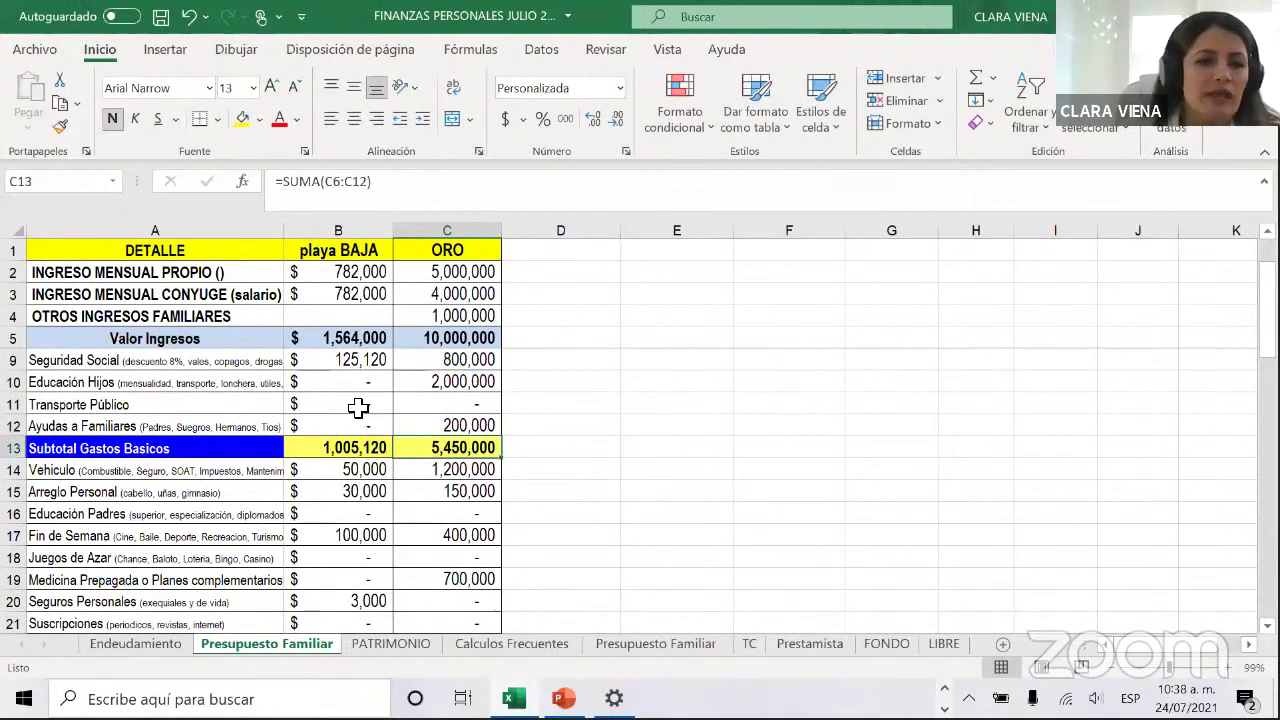
Set the playa BAJA Transporte Público expense in B11 to 200000
click(358, 412)
click(358, 407)
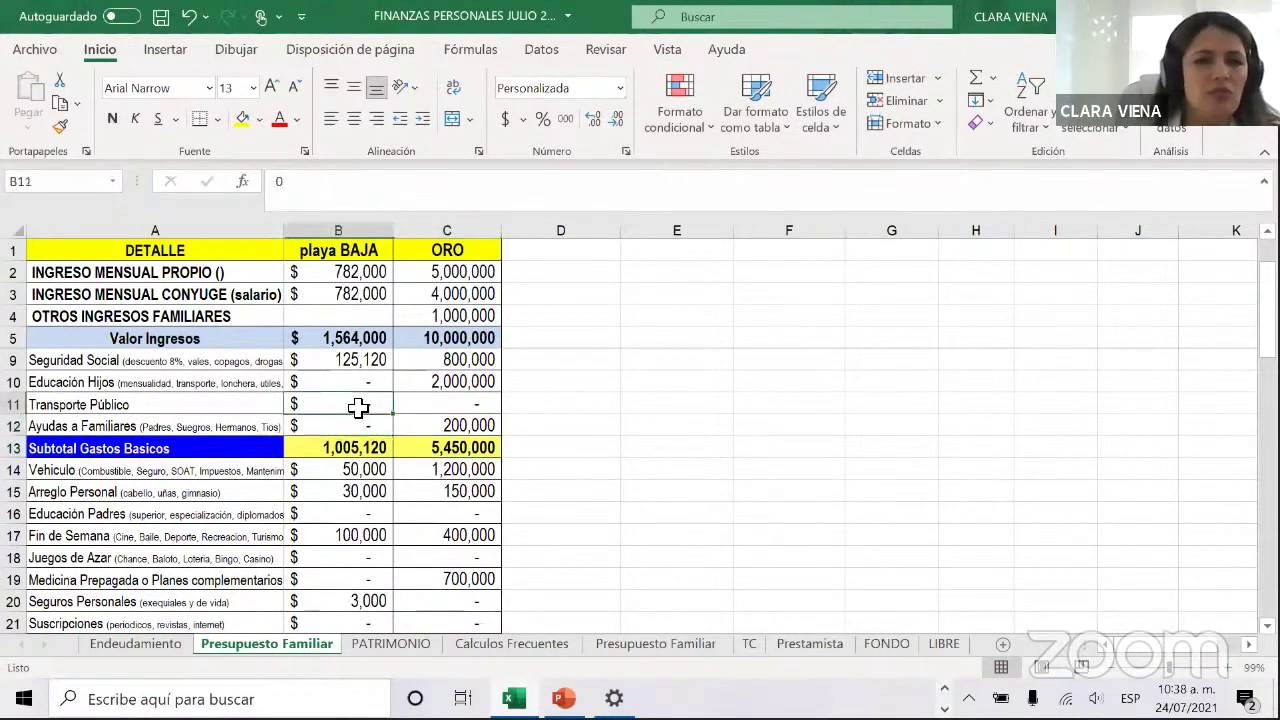
scroll(358, 407, up, 1)
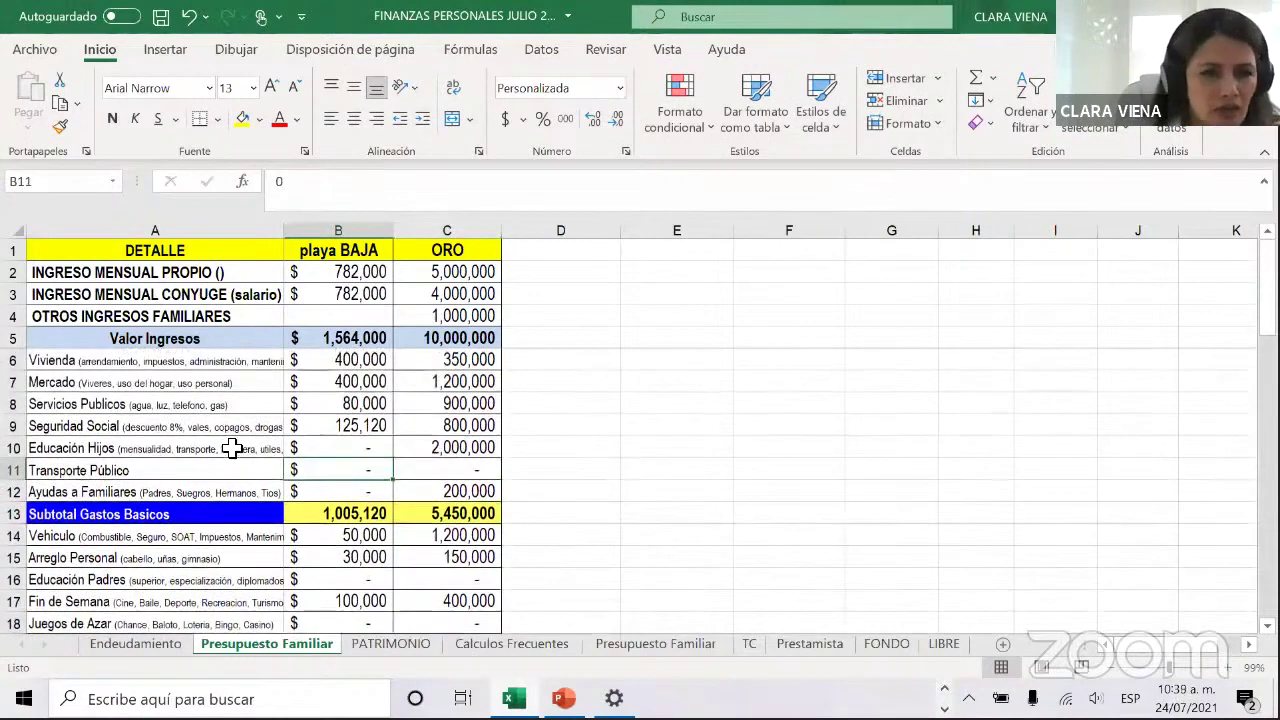
scroll(352, 410, down, 1)
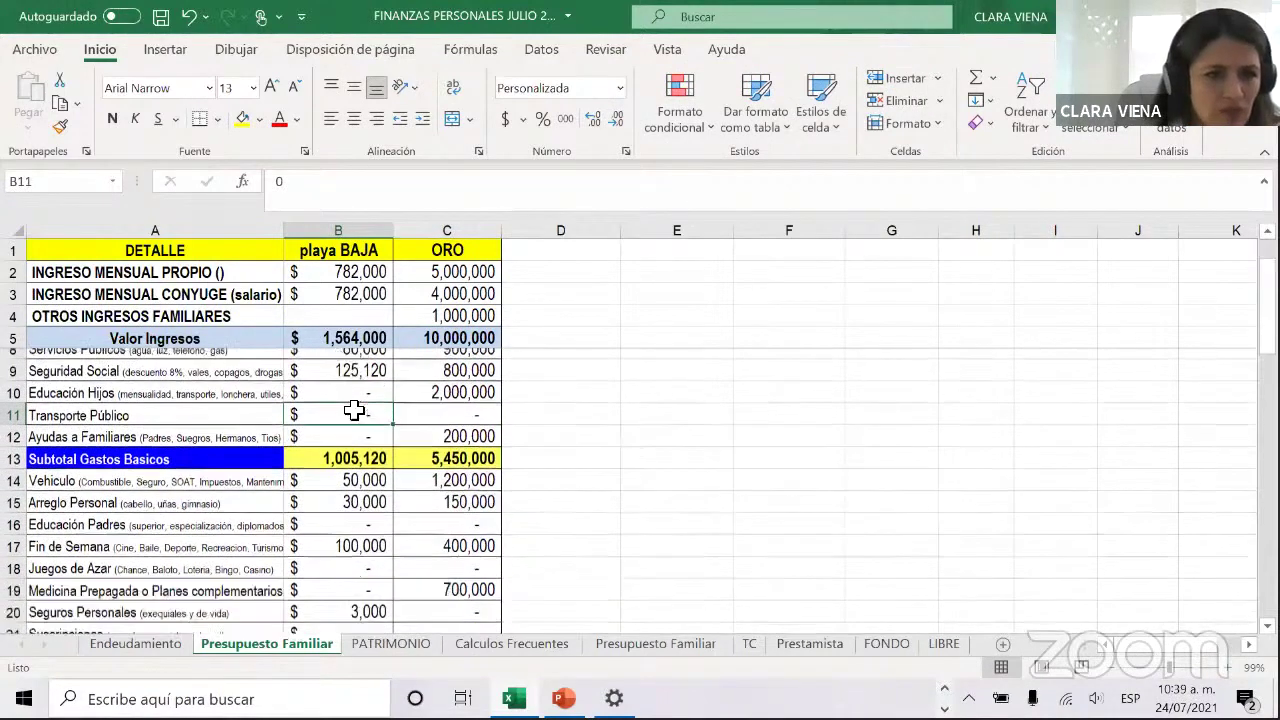
scroll(352, 597, up, 1)
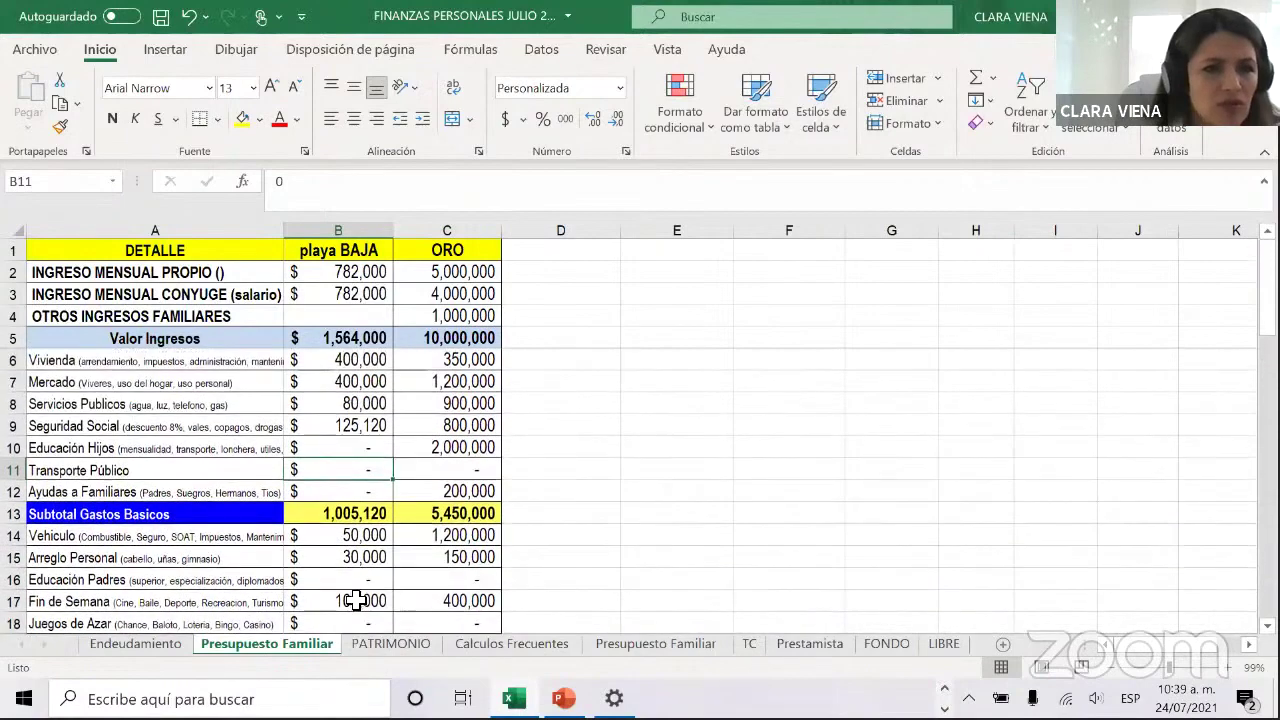
scroll(355, 565, down, 1)
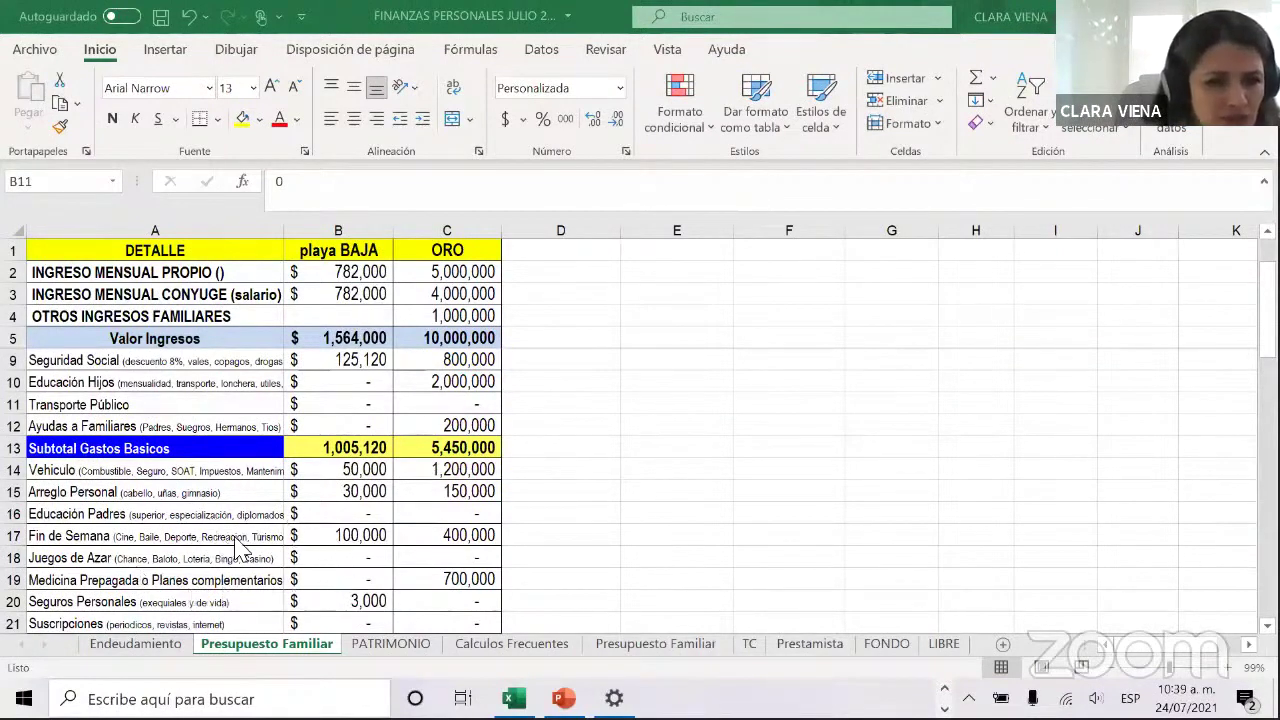
click(320, 403)
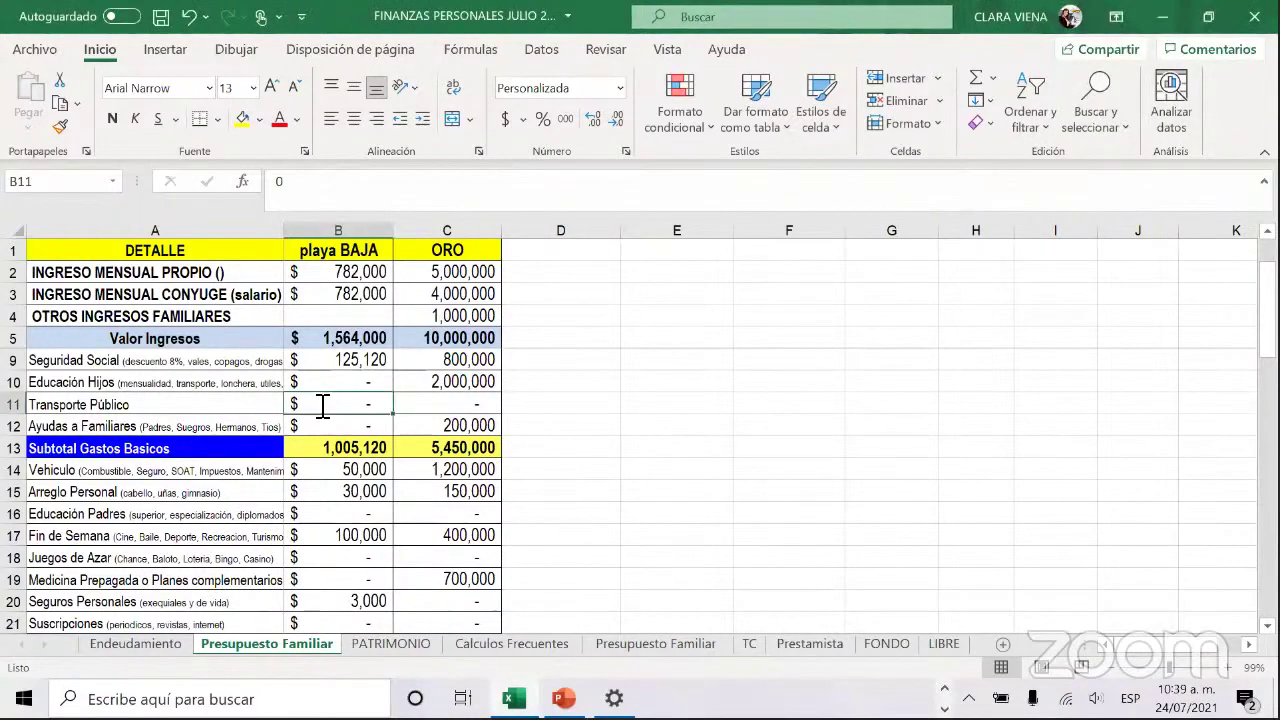
text(200000)
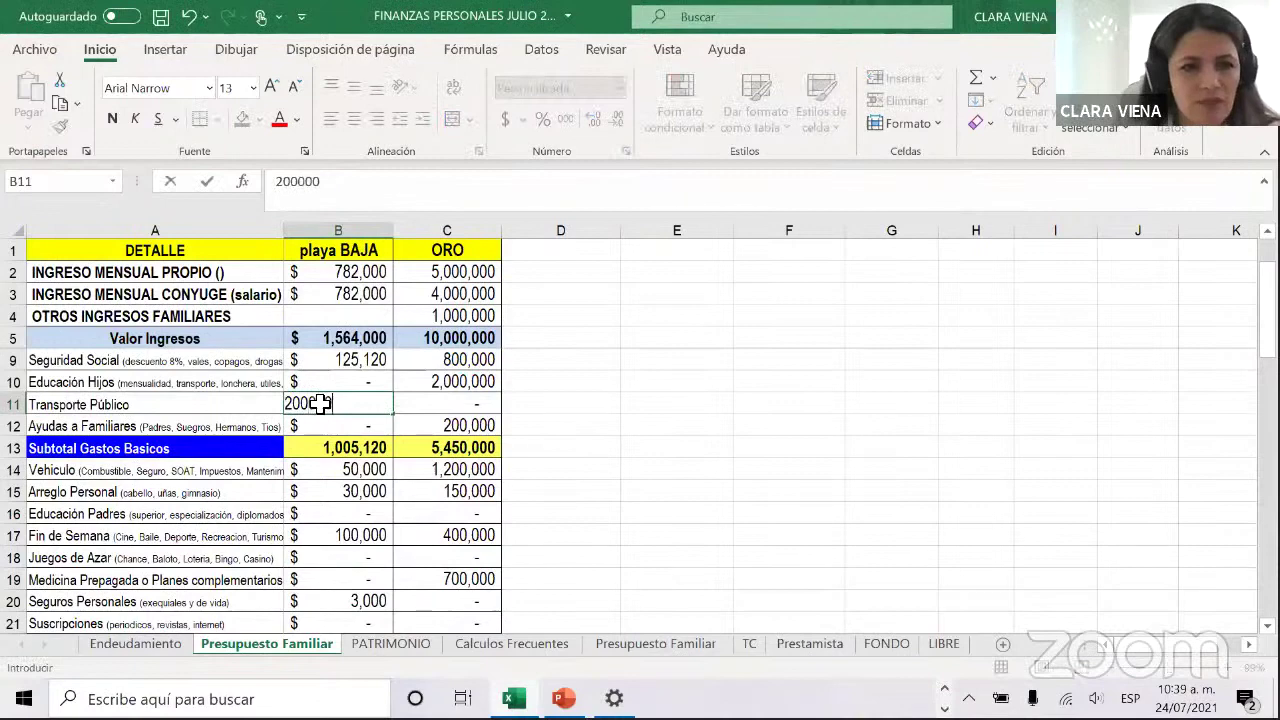
key(Return)
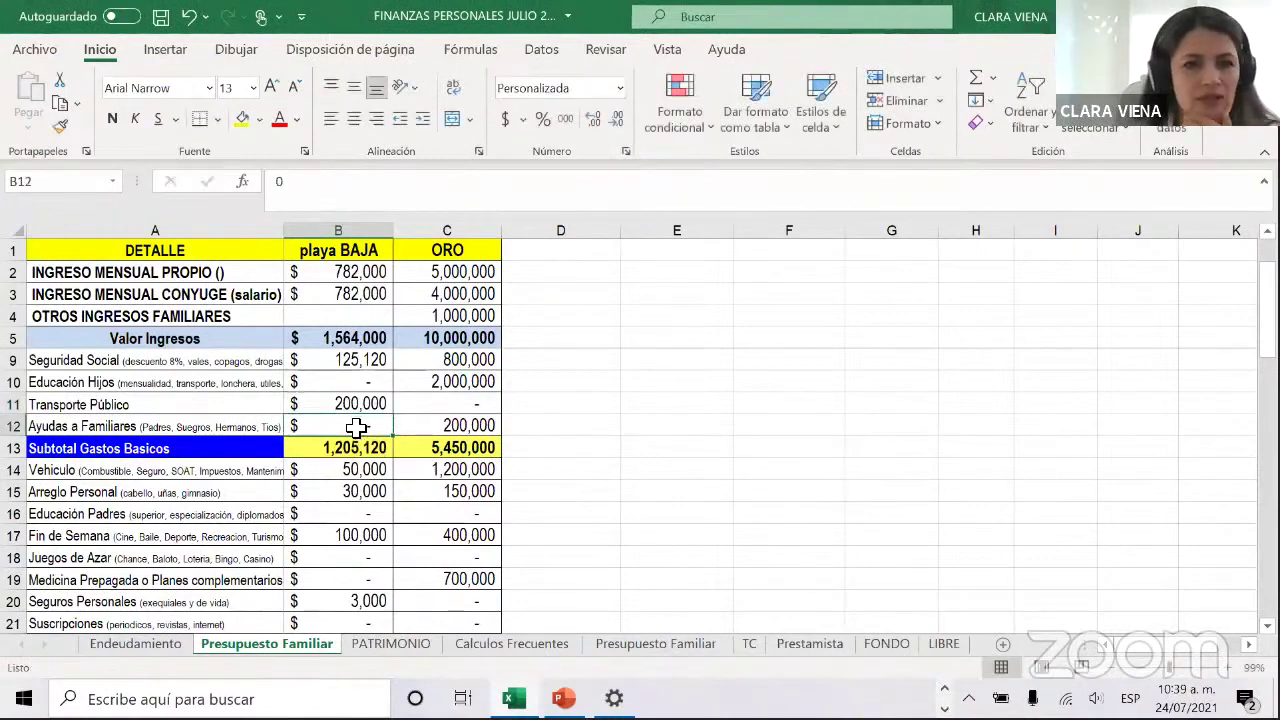
Compare the Vehiculo and Arreglo Personal amounts between the playa BAJA and ORO columns
click(338, 477)
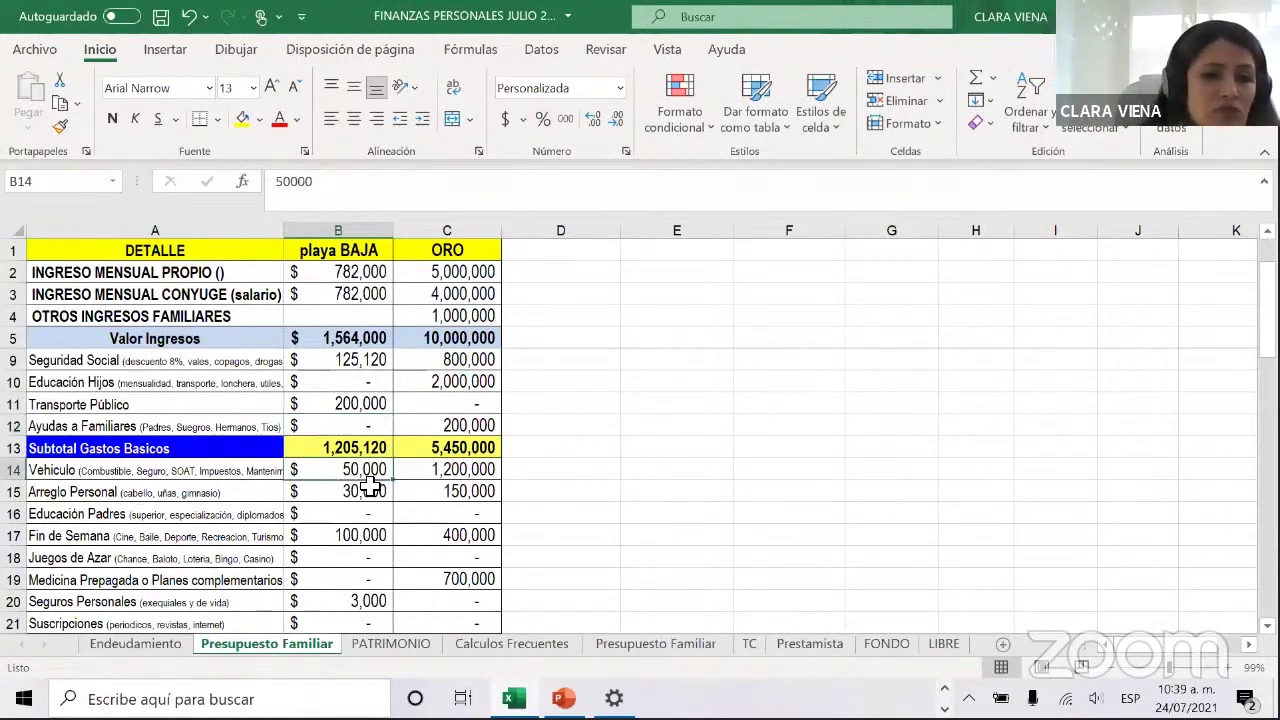
click(455, 478)
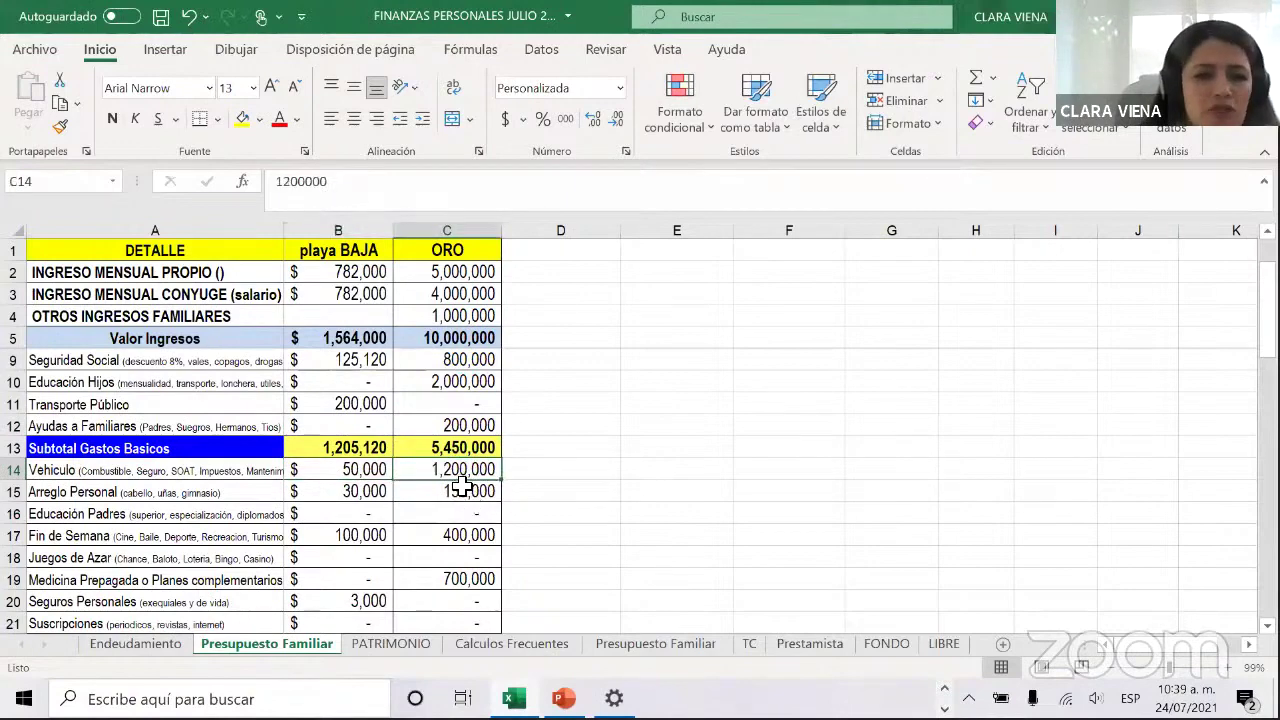
click(345, 492)
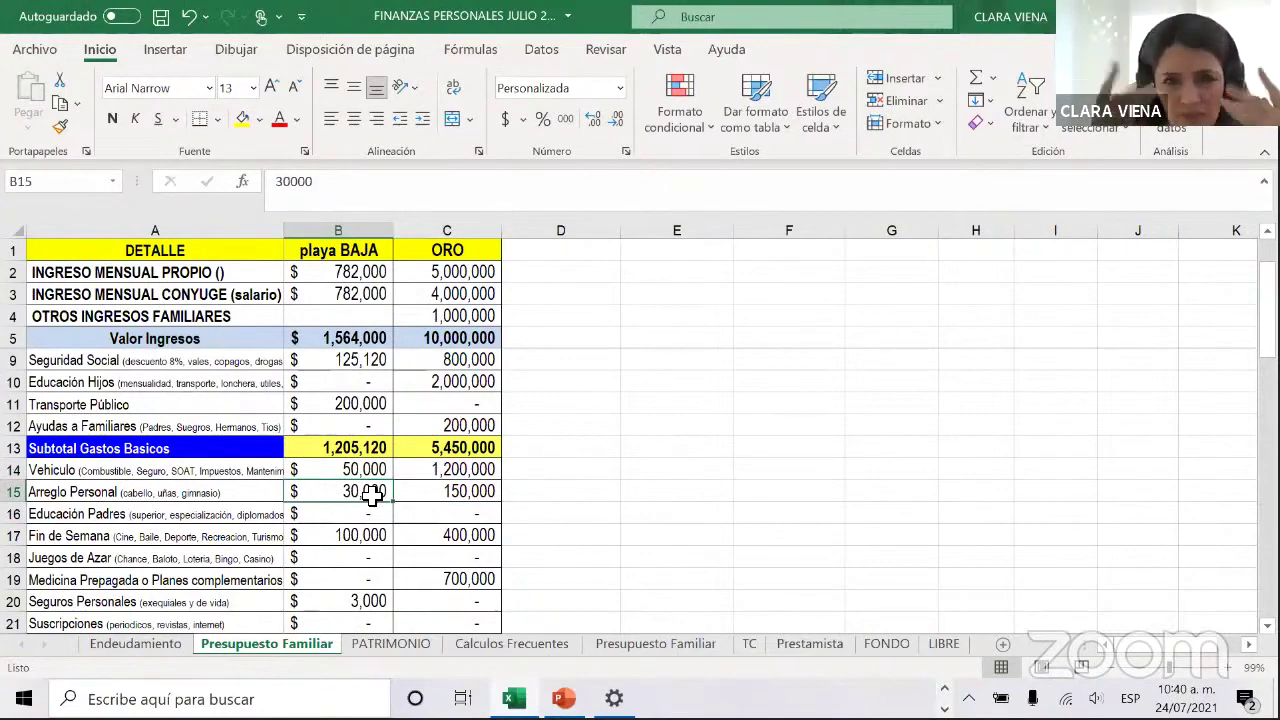
click(452, 500)
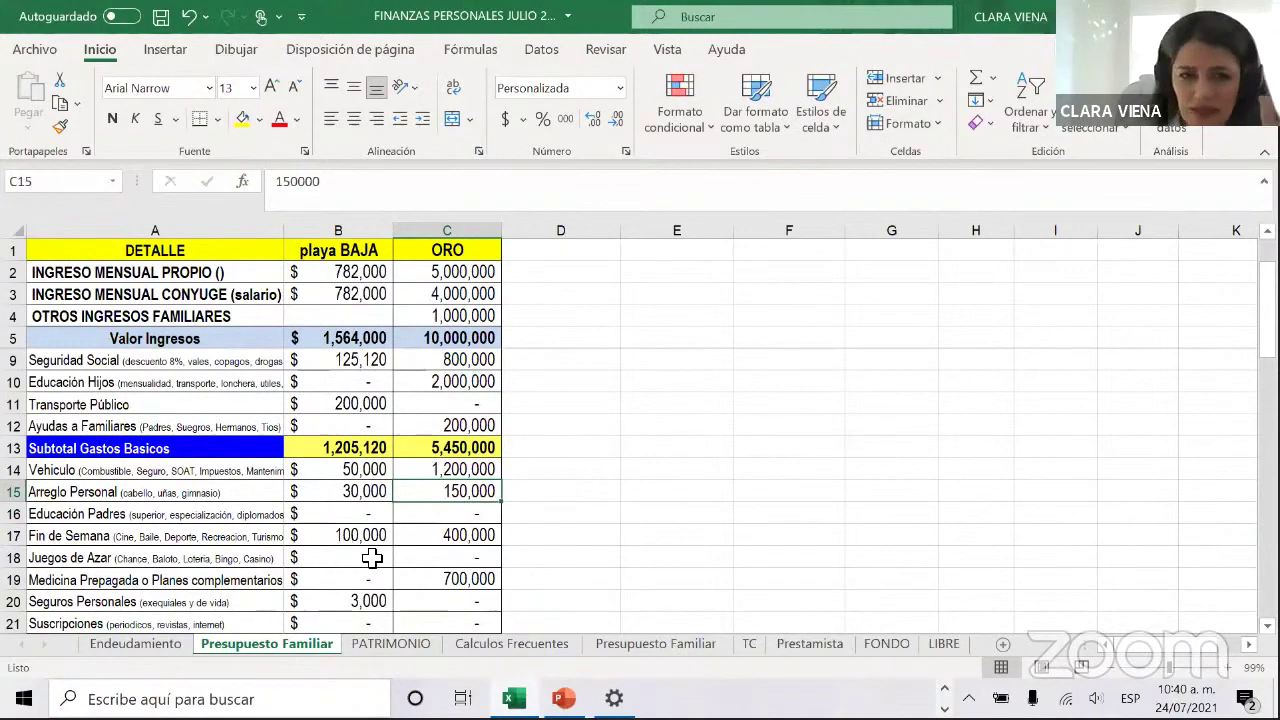
Compare the Fin de Semana amounts in both columns and set the ORO one in C17 to 600,000
click(343, 537)
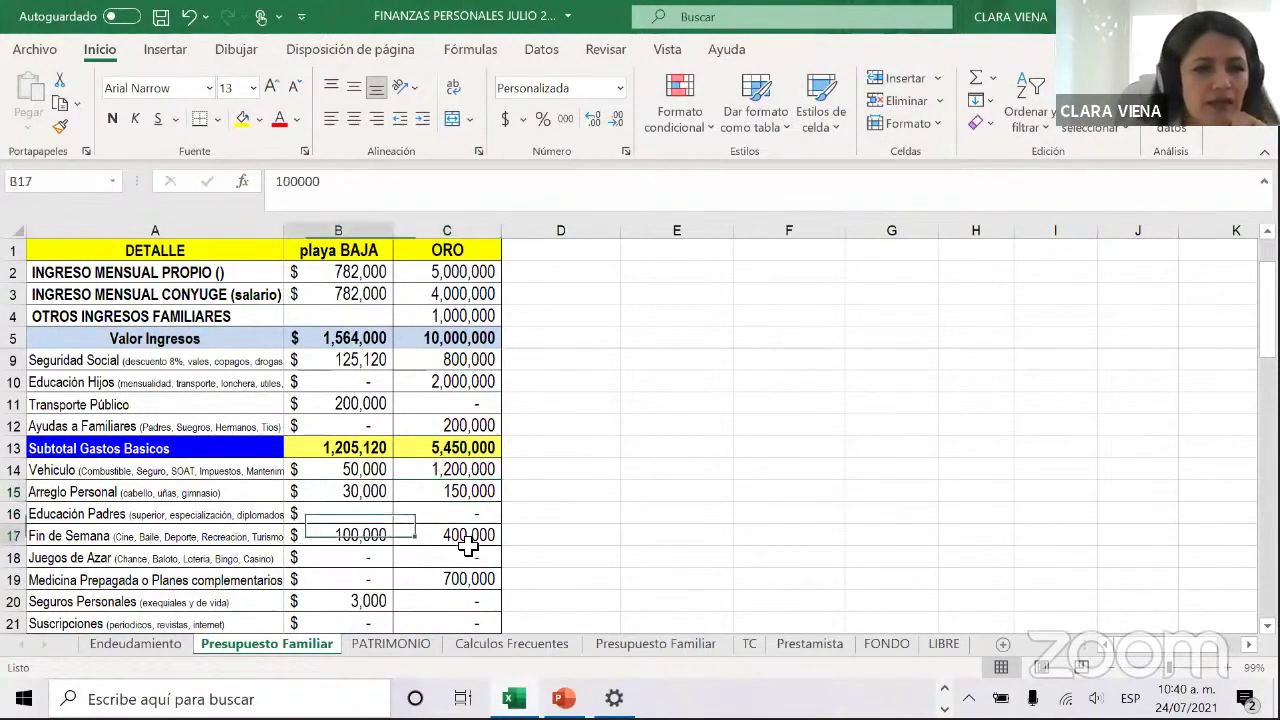
key(Right)
scroll(457, 478, down, 1)
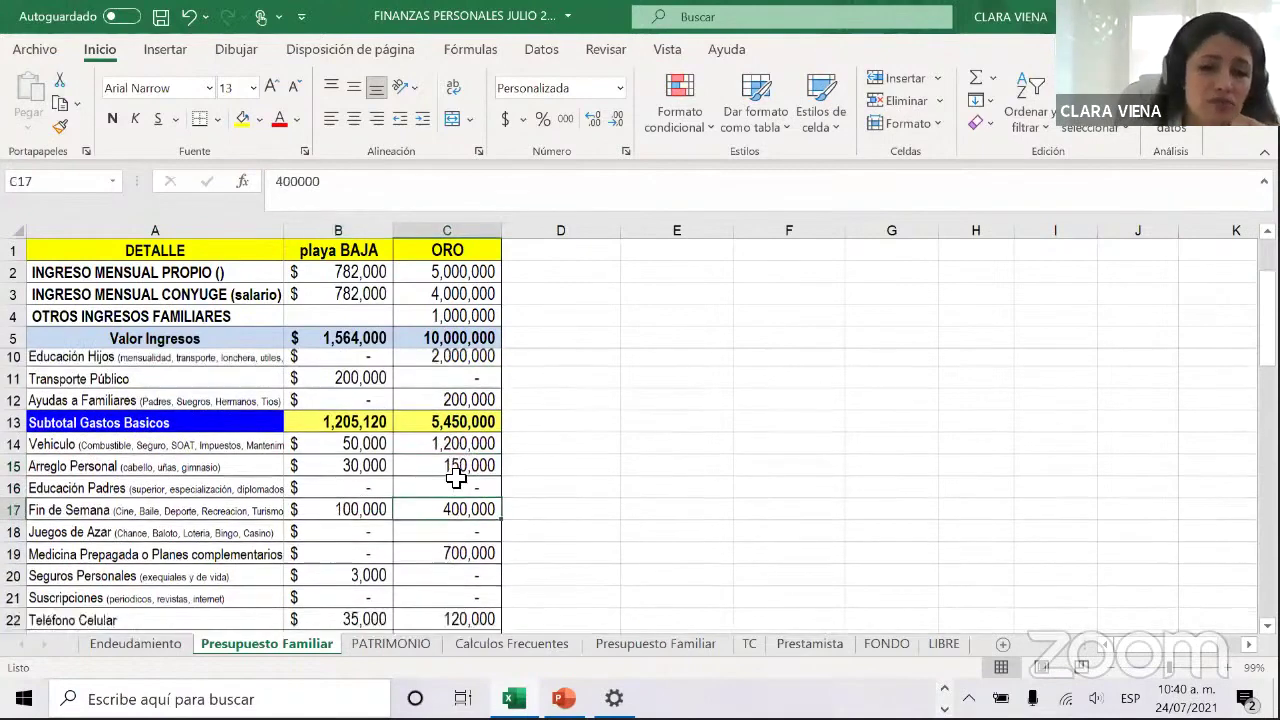
double_click(460, 478)
text(6)
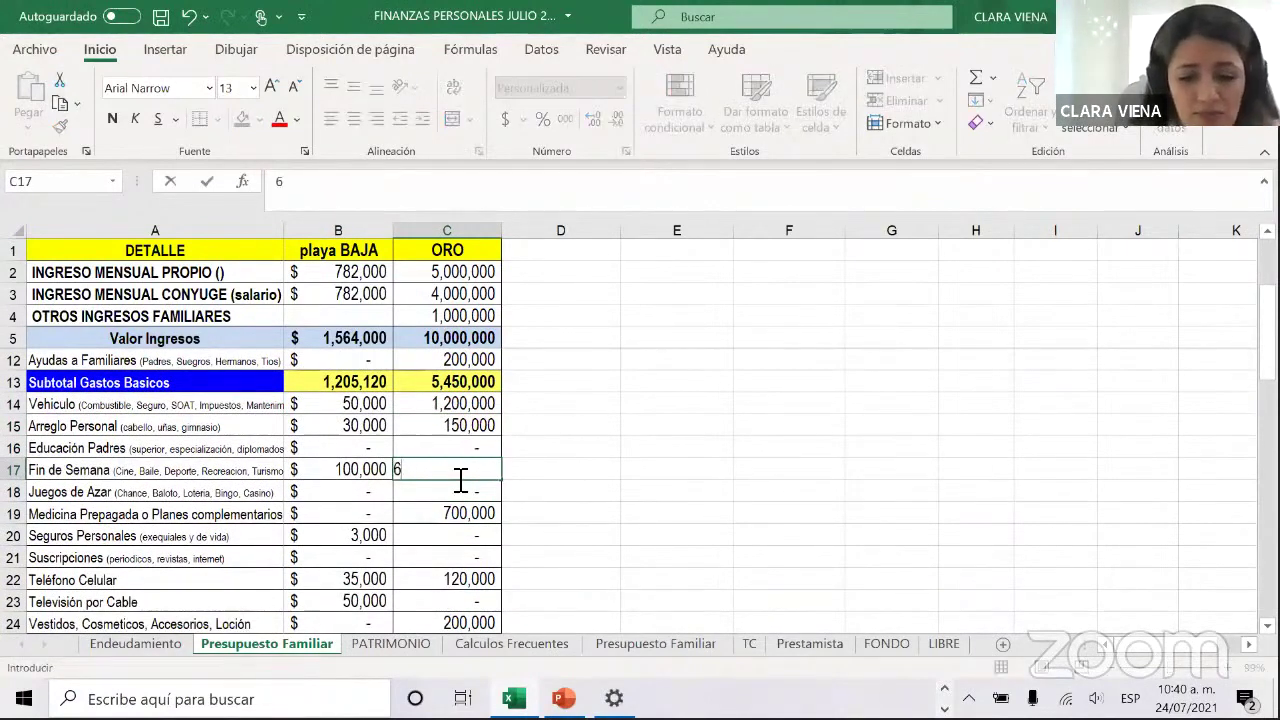
text(00,000)
key(Return)
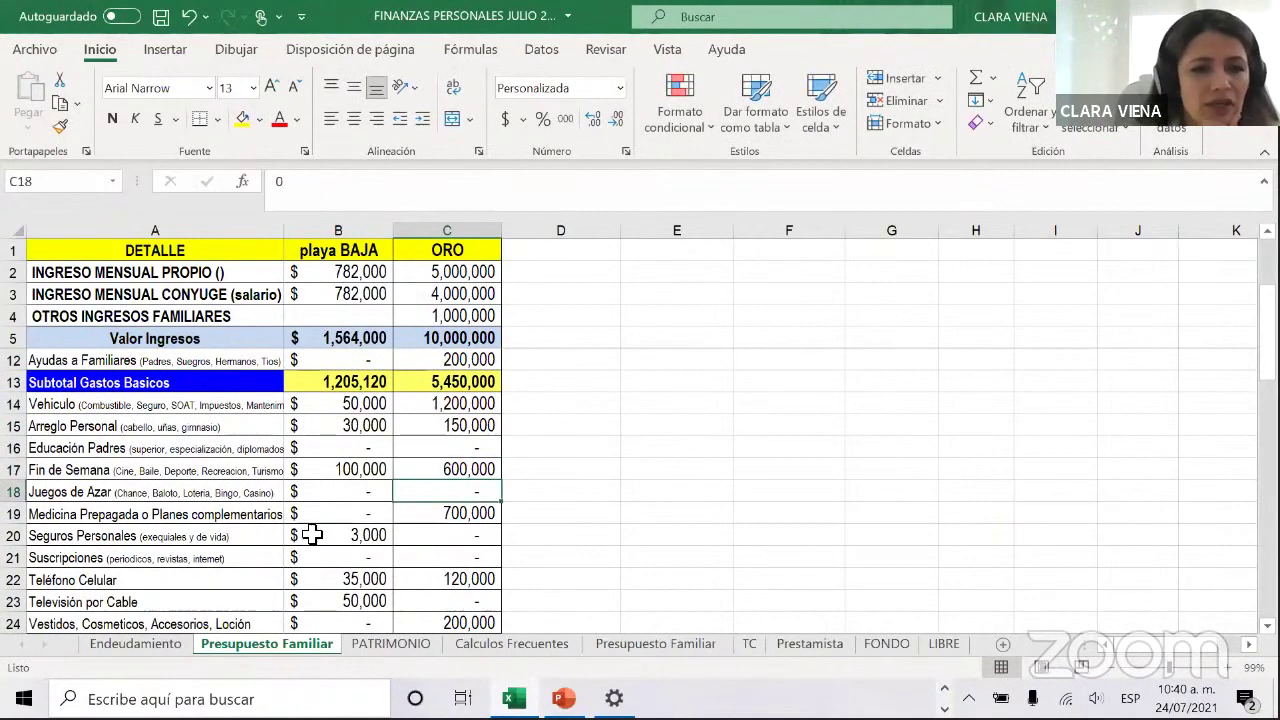
Check the playa BAJA Seguros Personales amount and set the ORO one in C20 to 25,000
click(368, 540)
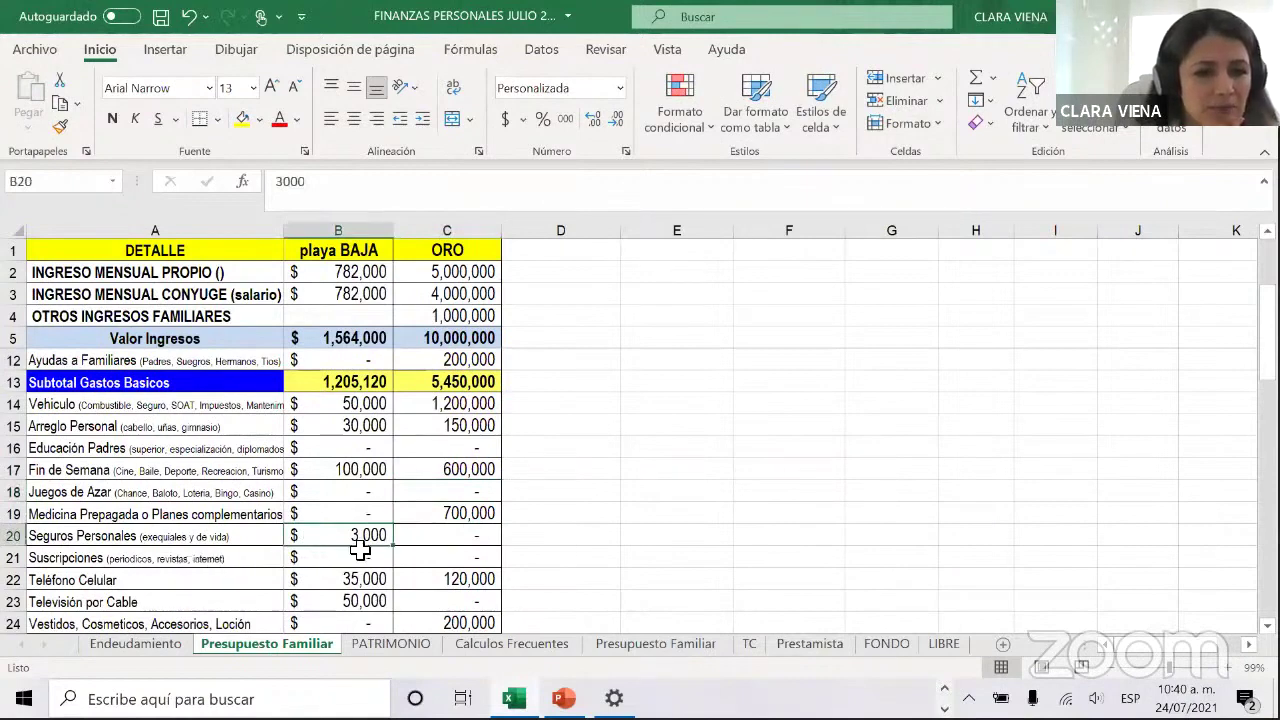
key(Right)
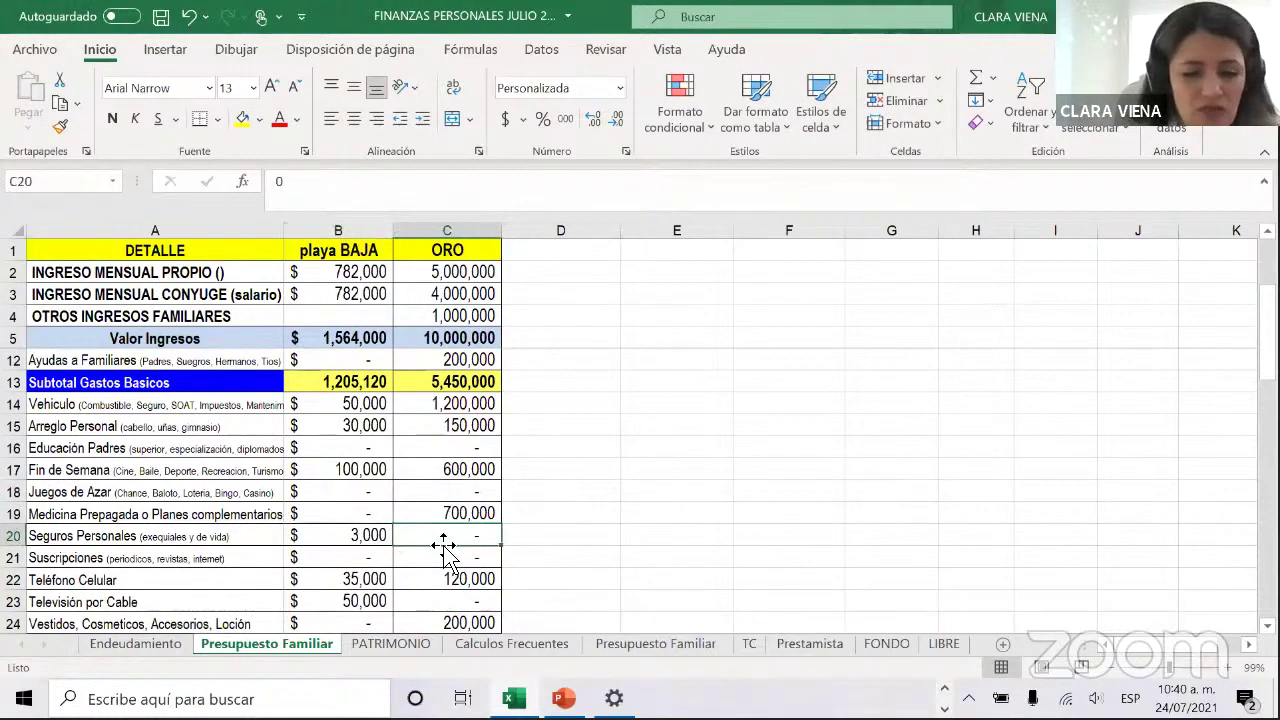
text(2)
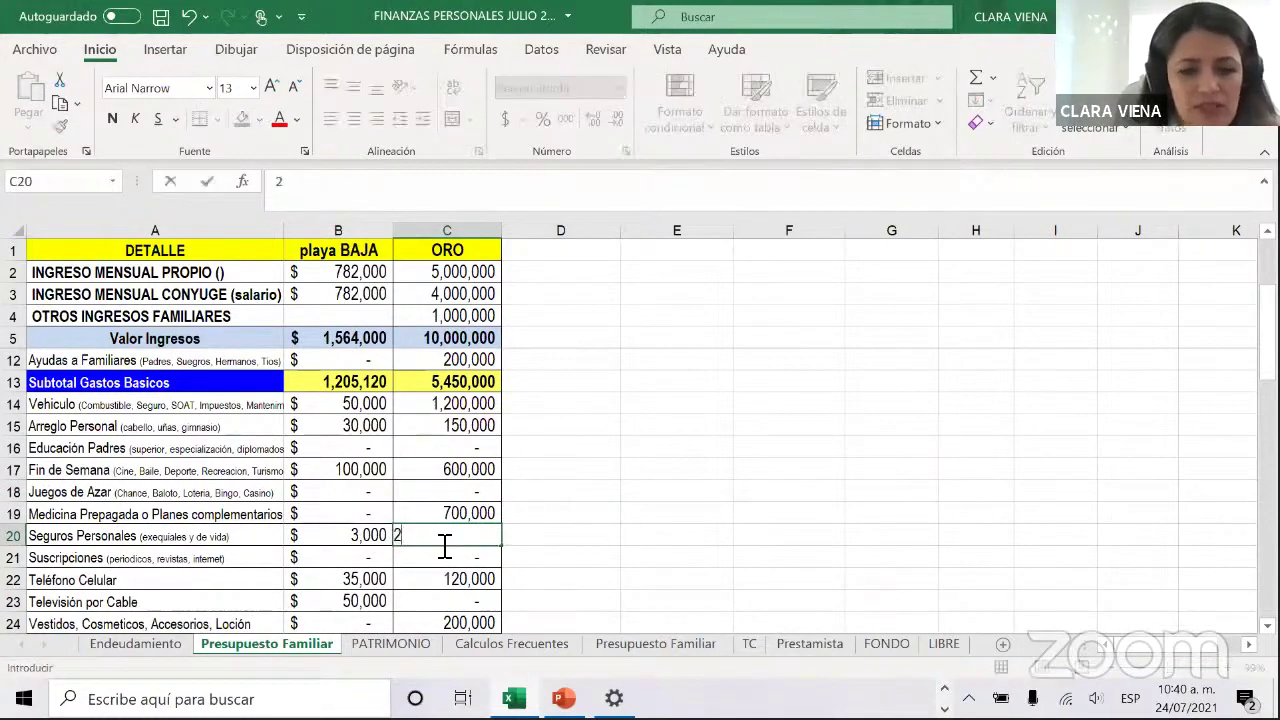
text(5,000)
key(Return)
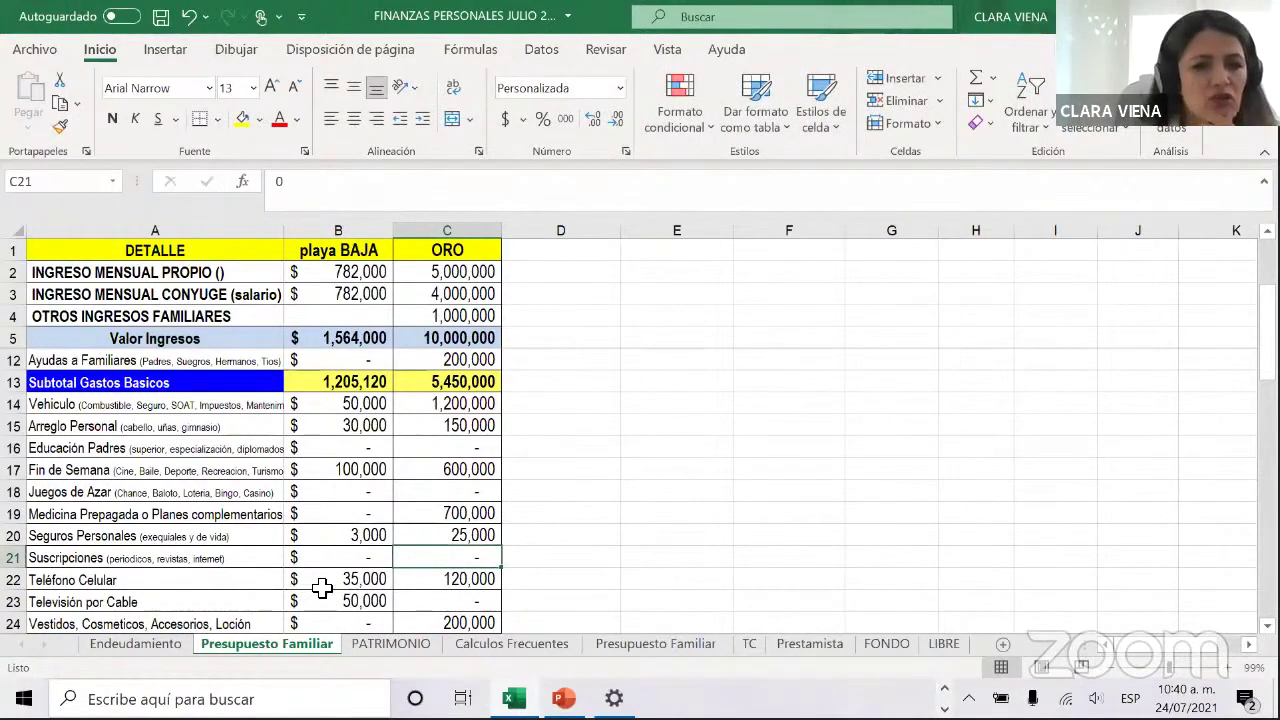
Review the playa BAJA Teléfono Celular and Televisión por Cable amounts and the ORO clothing, Vacaciones and Servicio Doméstico amounts
click(368, 586)
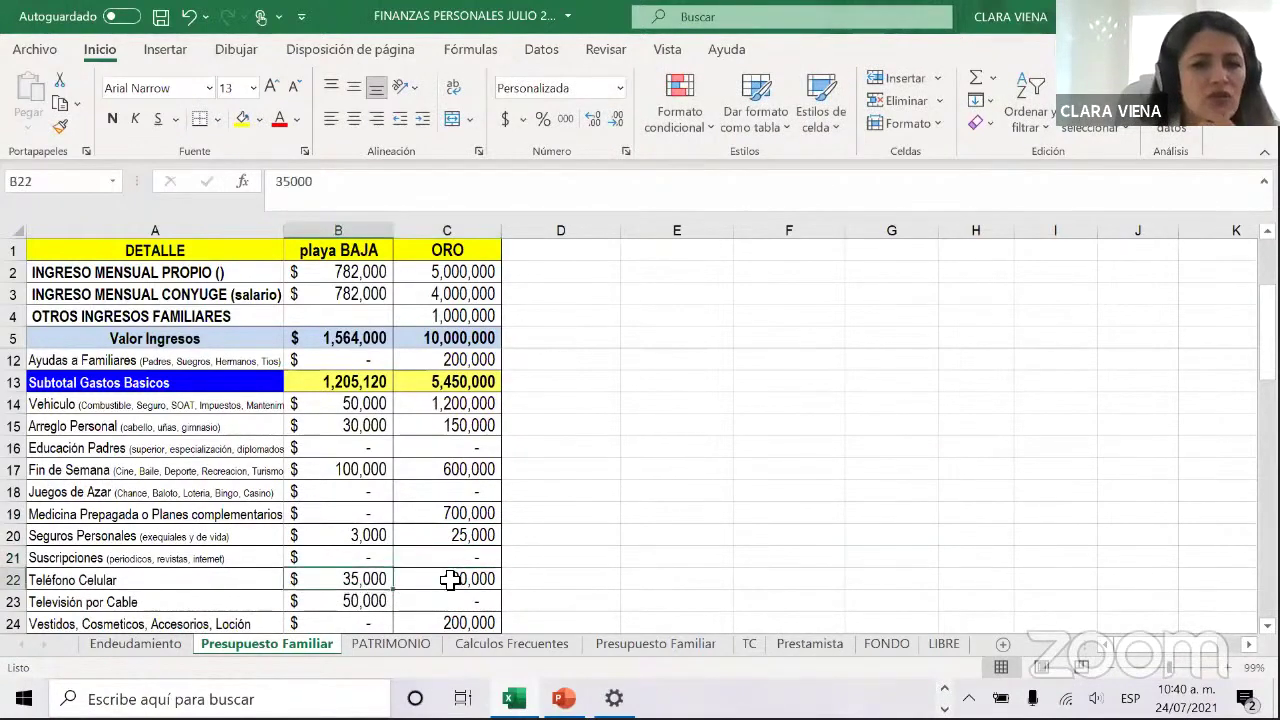
click(356, 604)
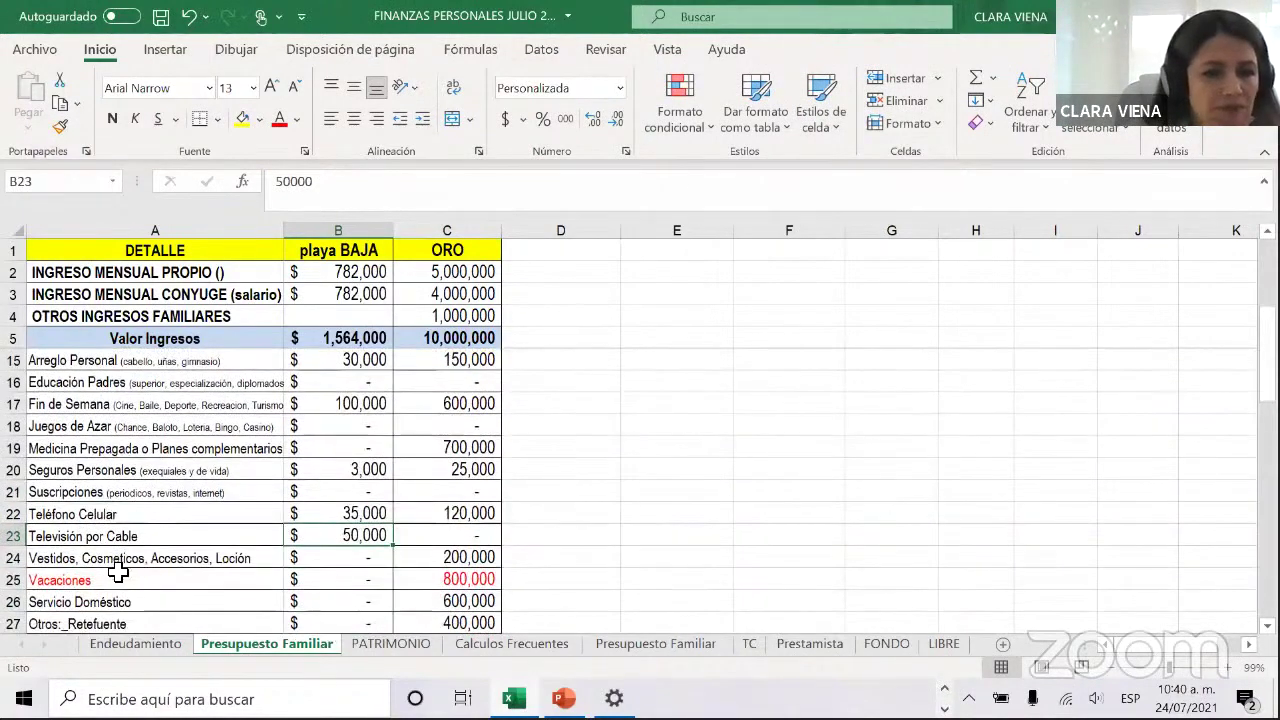
click(462, 560)
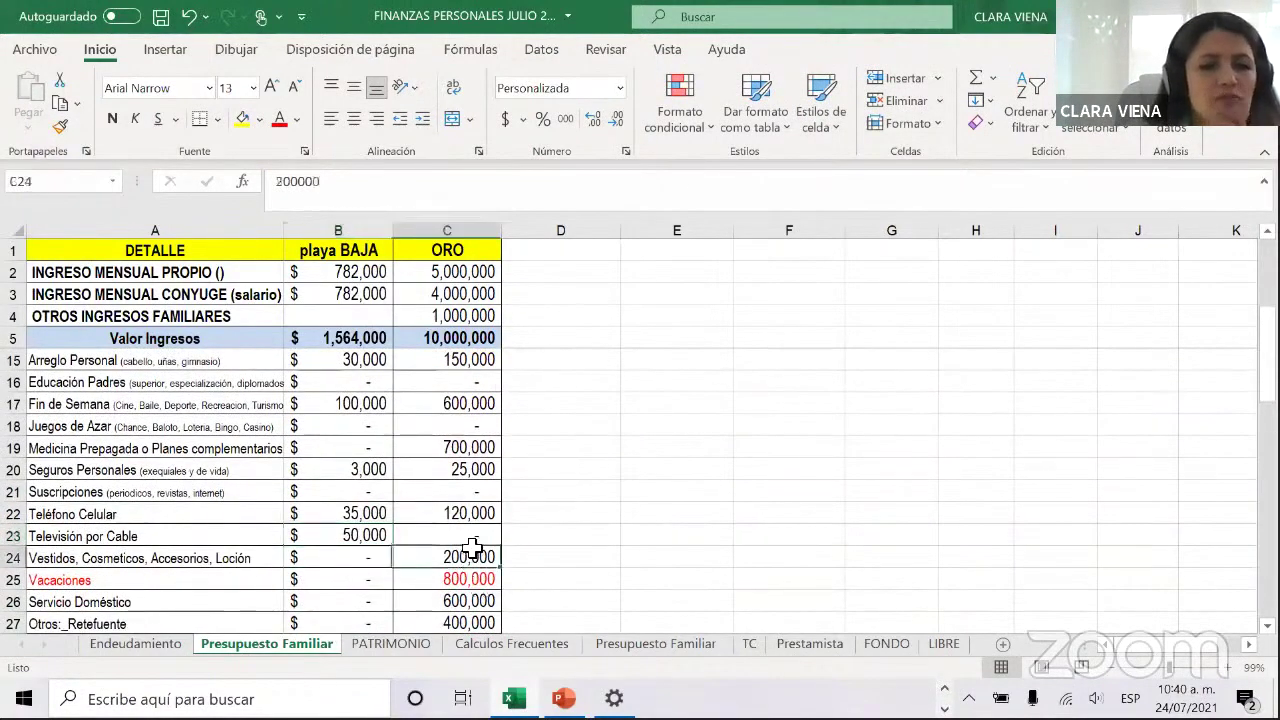
click(425, 582)
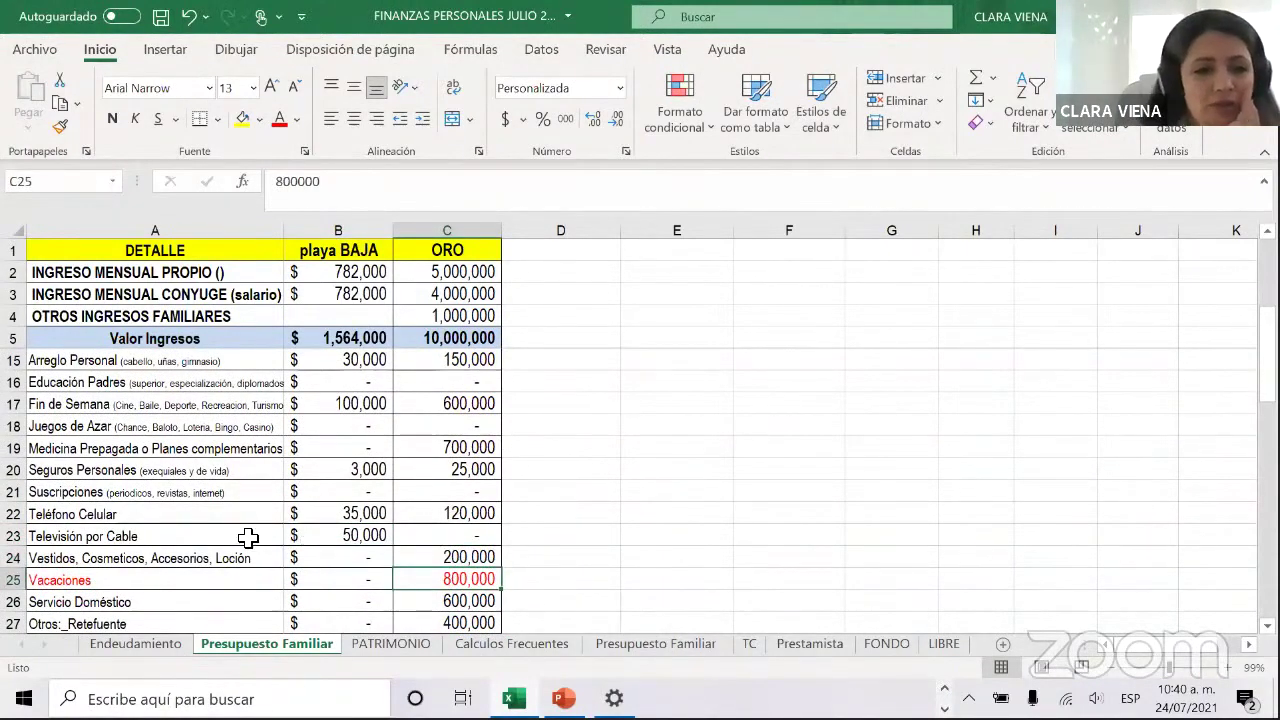
scroll(480, 540, down, 1)
click(482, 541)
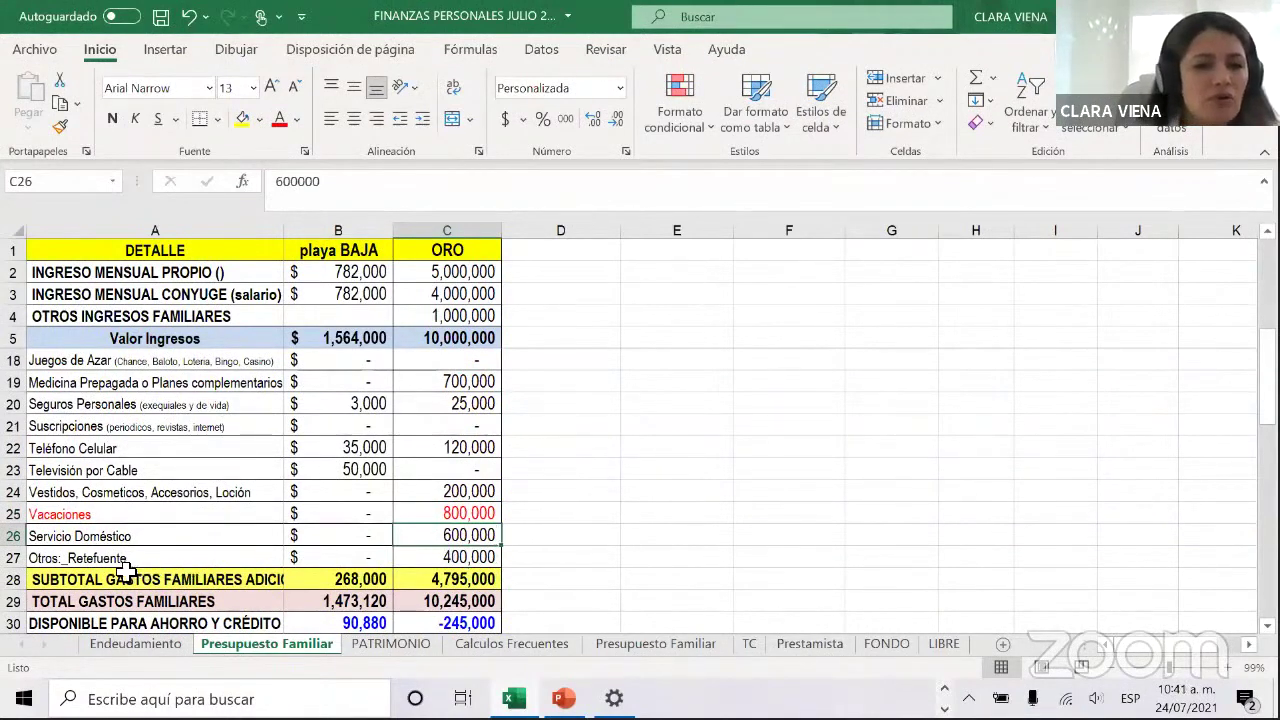
Clear the ORO amount for Otros: Retefuente in C27 and check the effect on the expense totals and the disponible rows
click(495, 557)
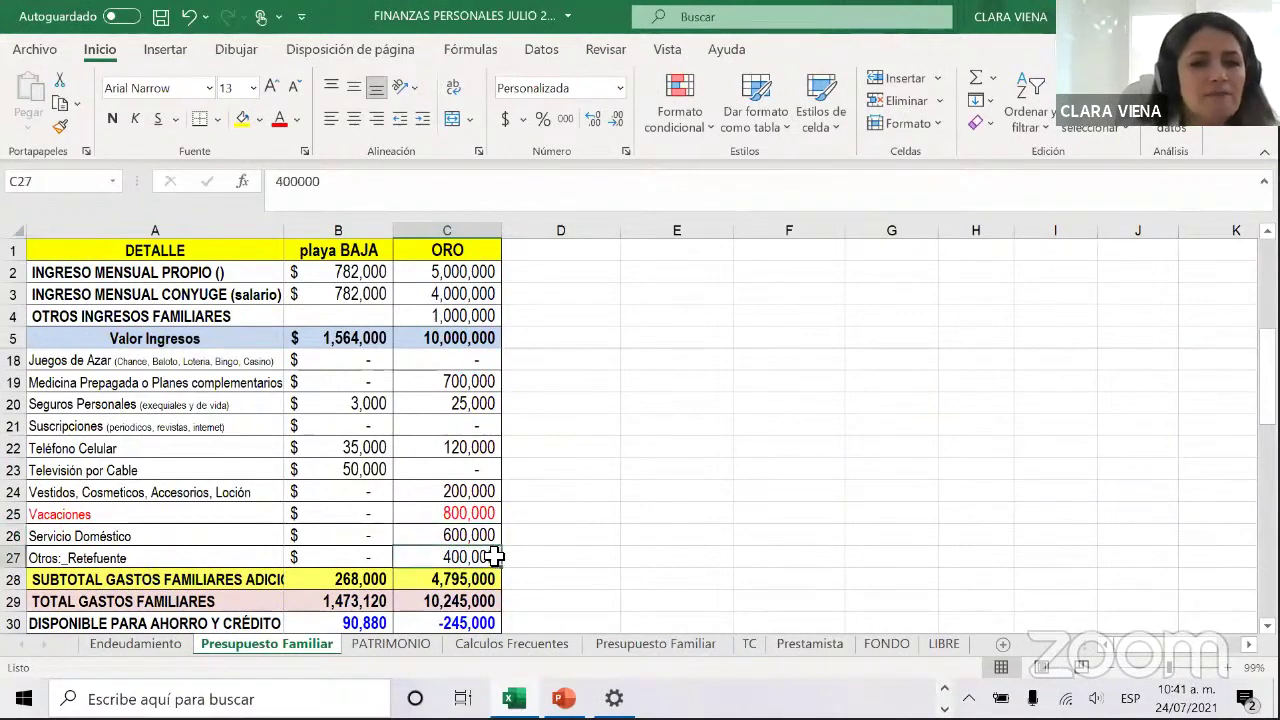
key(Delete)
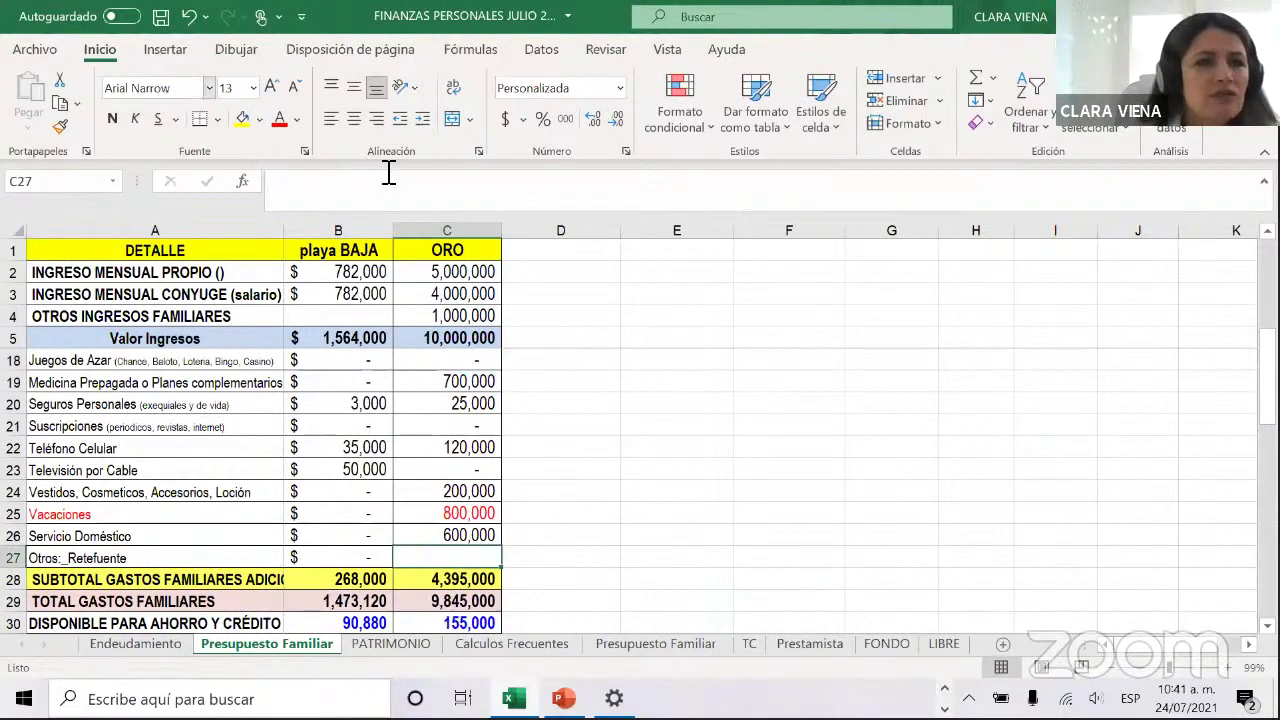
click(664, 318)
scroll(600, 300, up, 1)
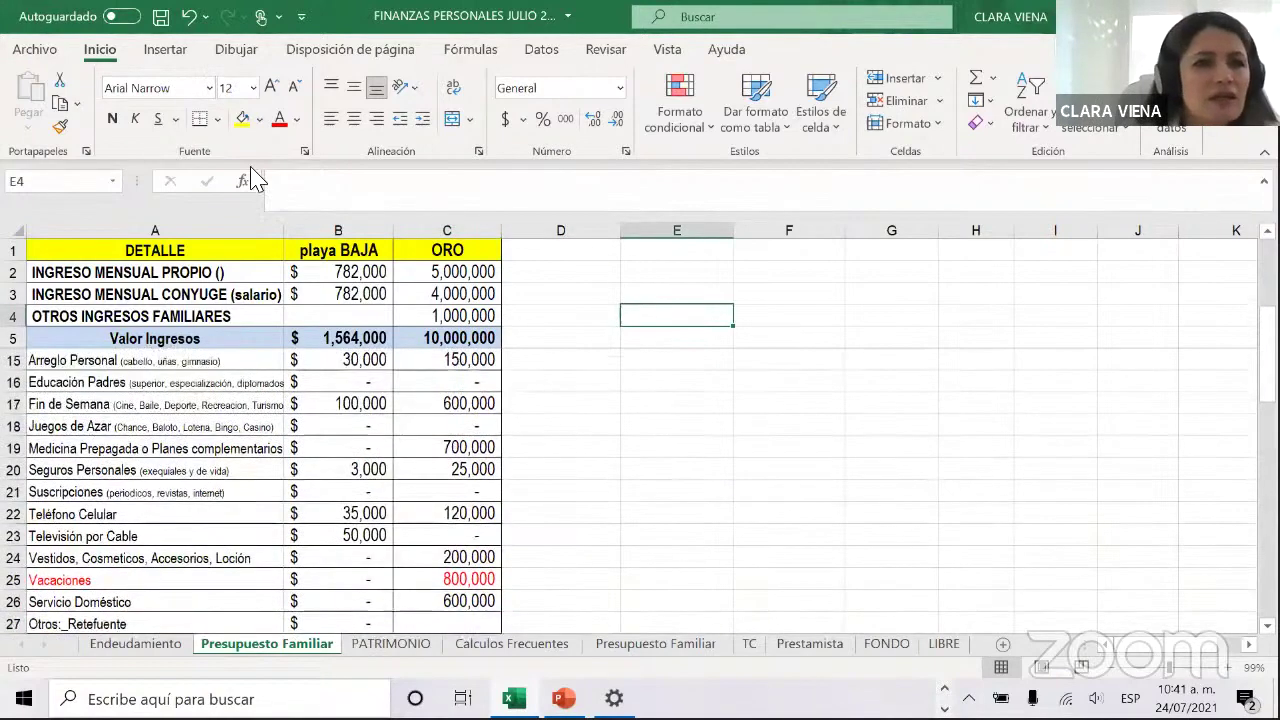
scroll(249, 229, down, 1)
scroll(334, 386, up, 1)
scroll(471, 506, down, 2)
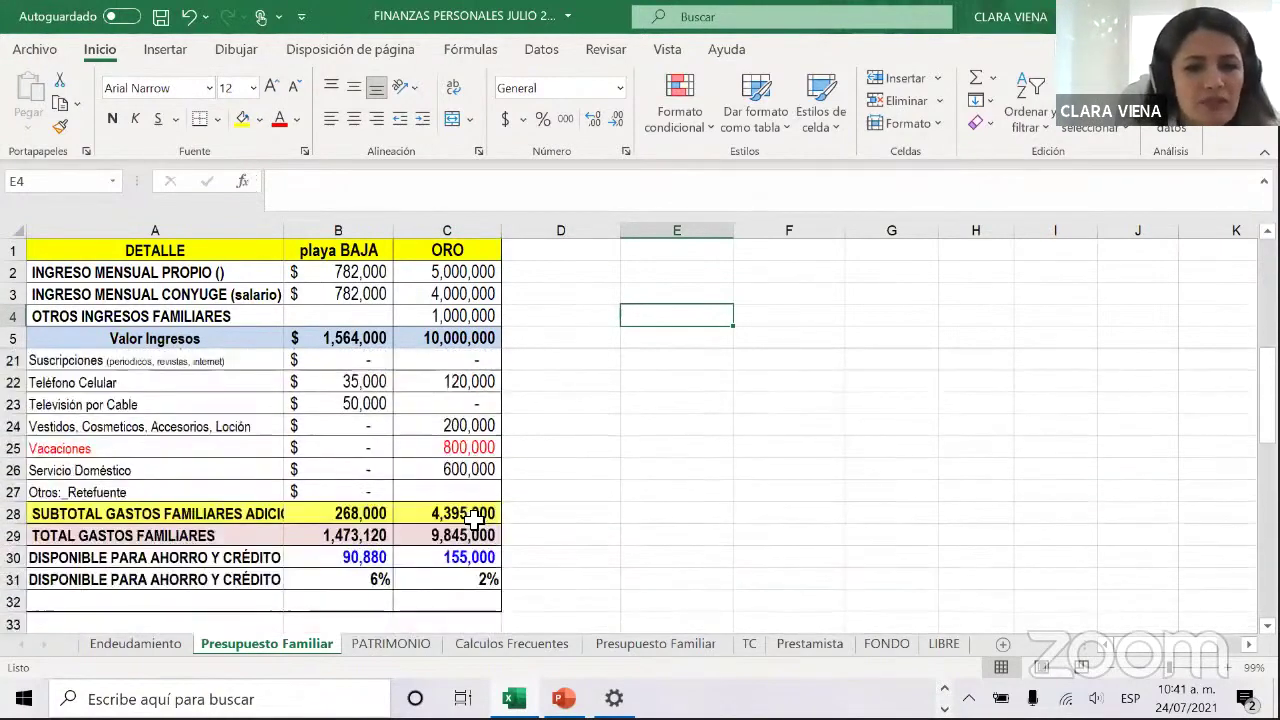
Set the ORO Otros: Retefuente amount in C27 to 400,000
click(457, 487)
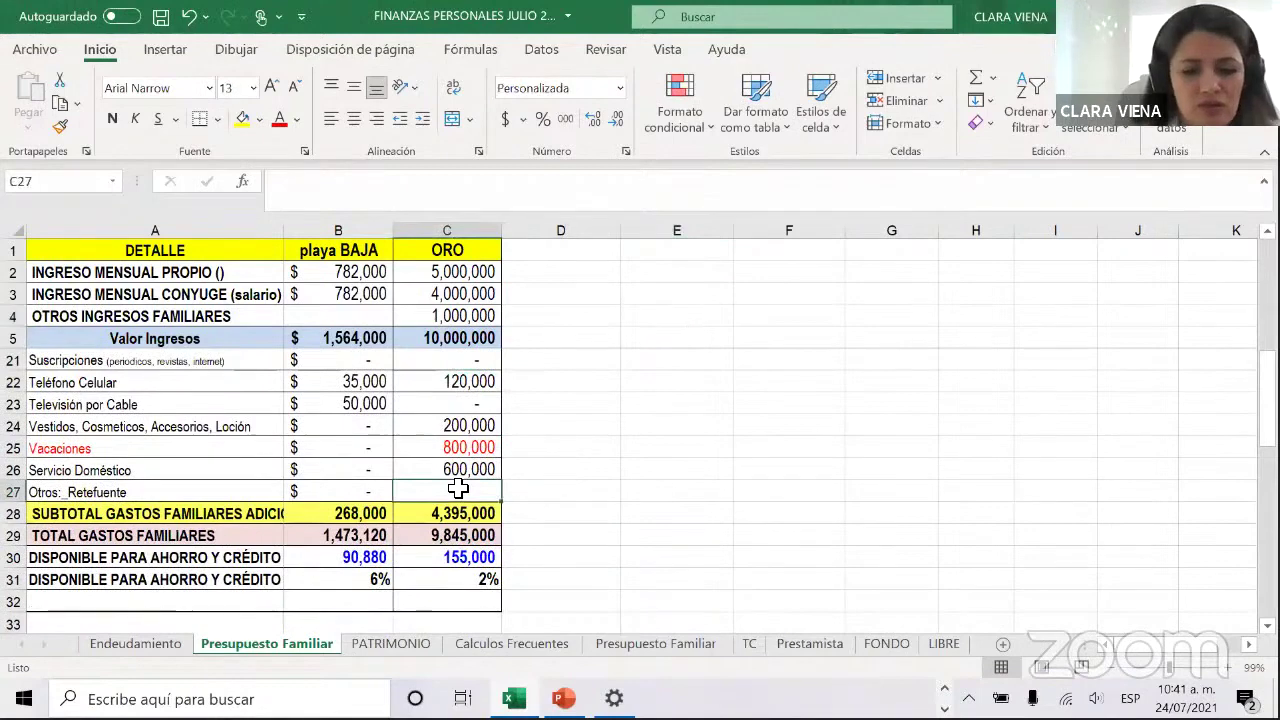
text(400000)
key(Return)
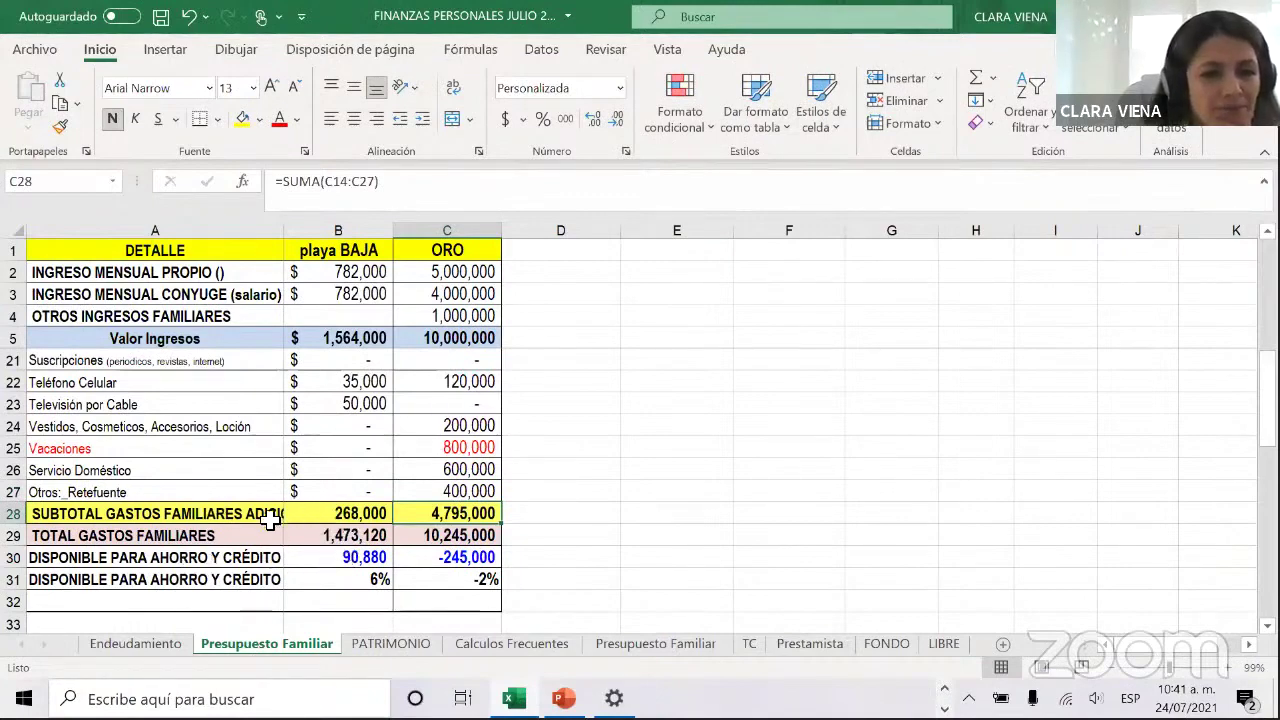
Inspect the additional family expenses subtotal formulas in B28 and C28 and the expense rows that they add up
click(360, 521)
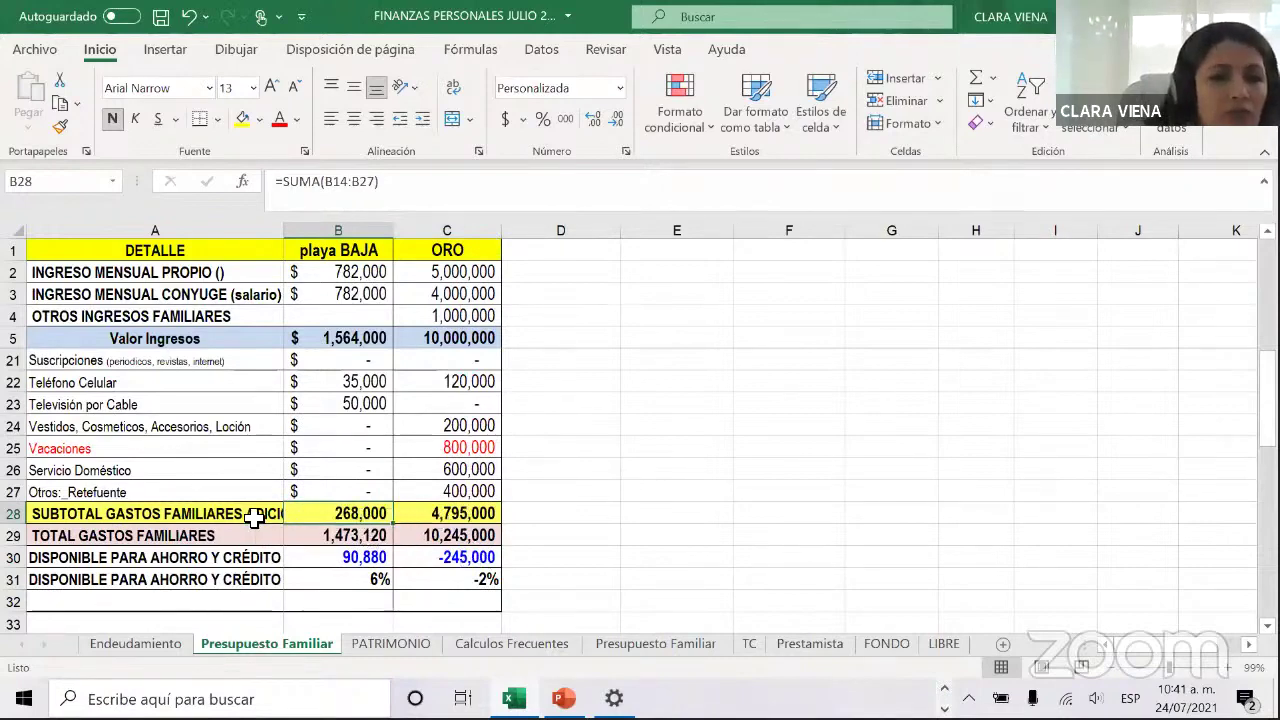
click(460, 514)
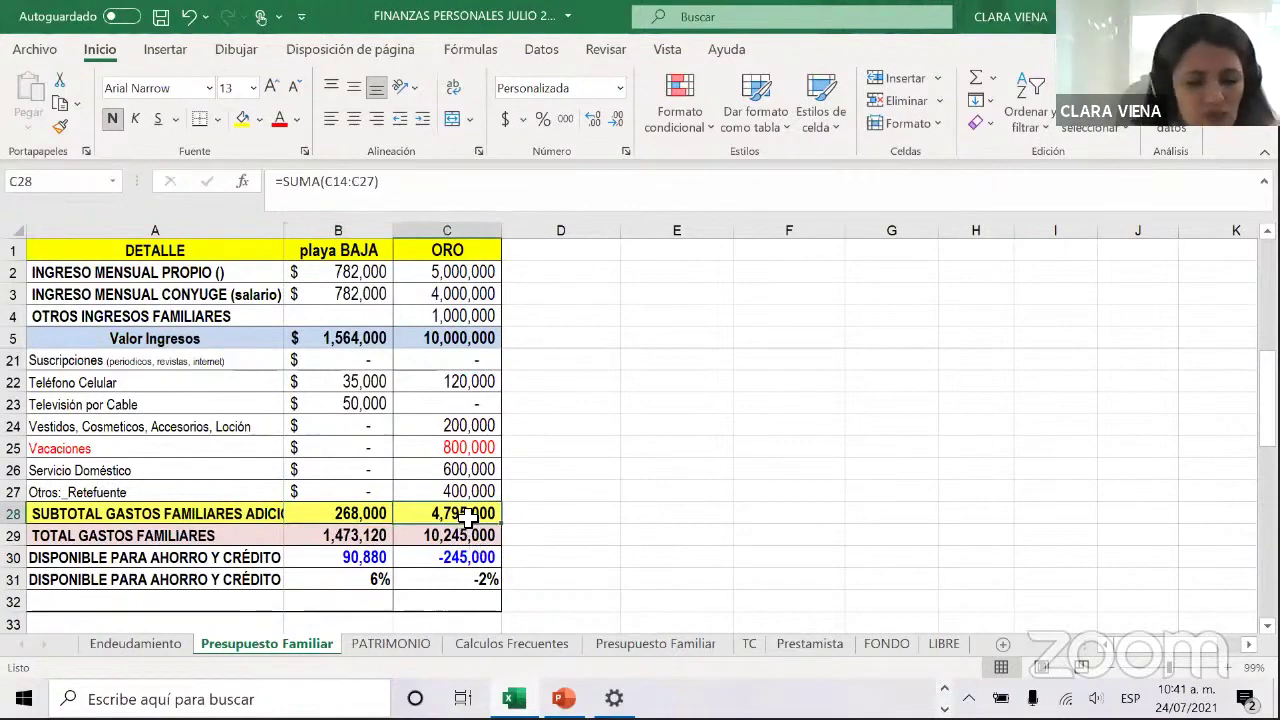
double_click(468, 514)
click(551, 471)
double_click(361, 513)
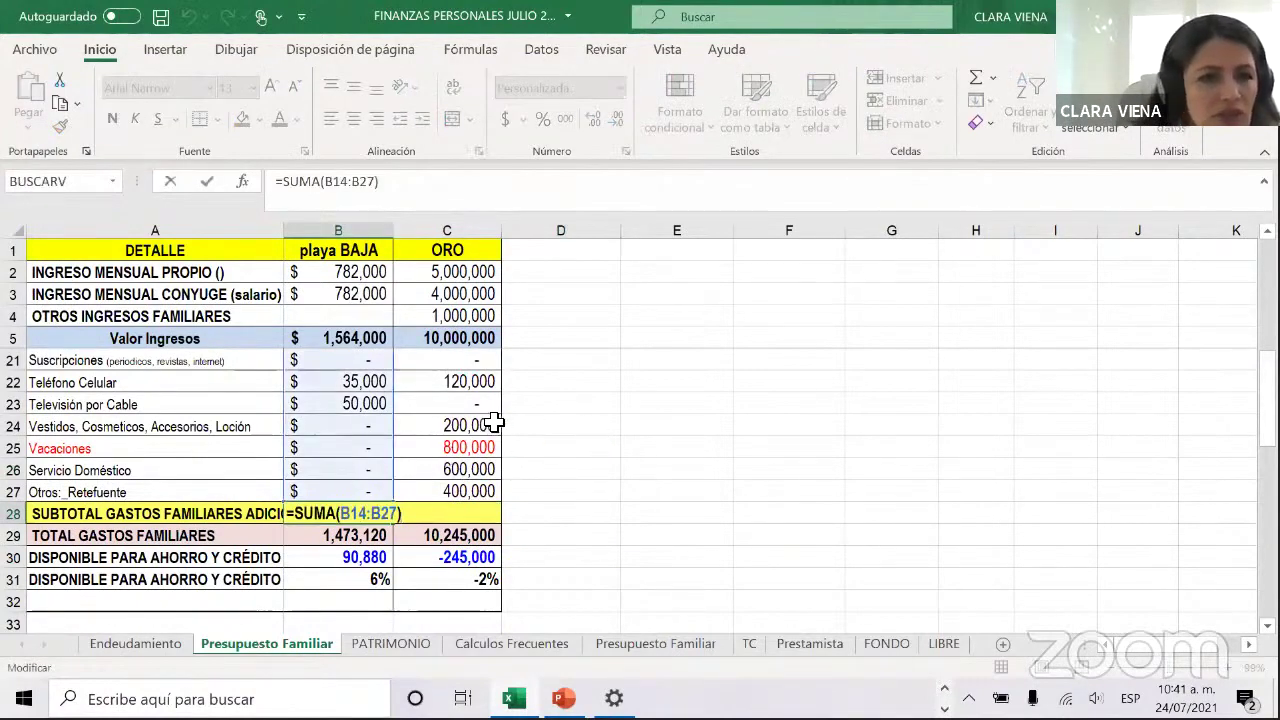
scroll(384, 465, up, 5)
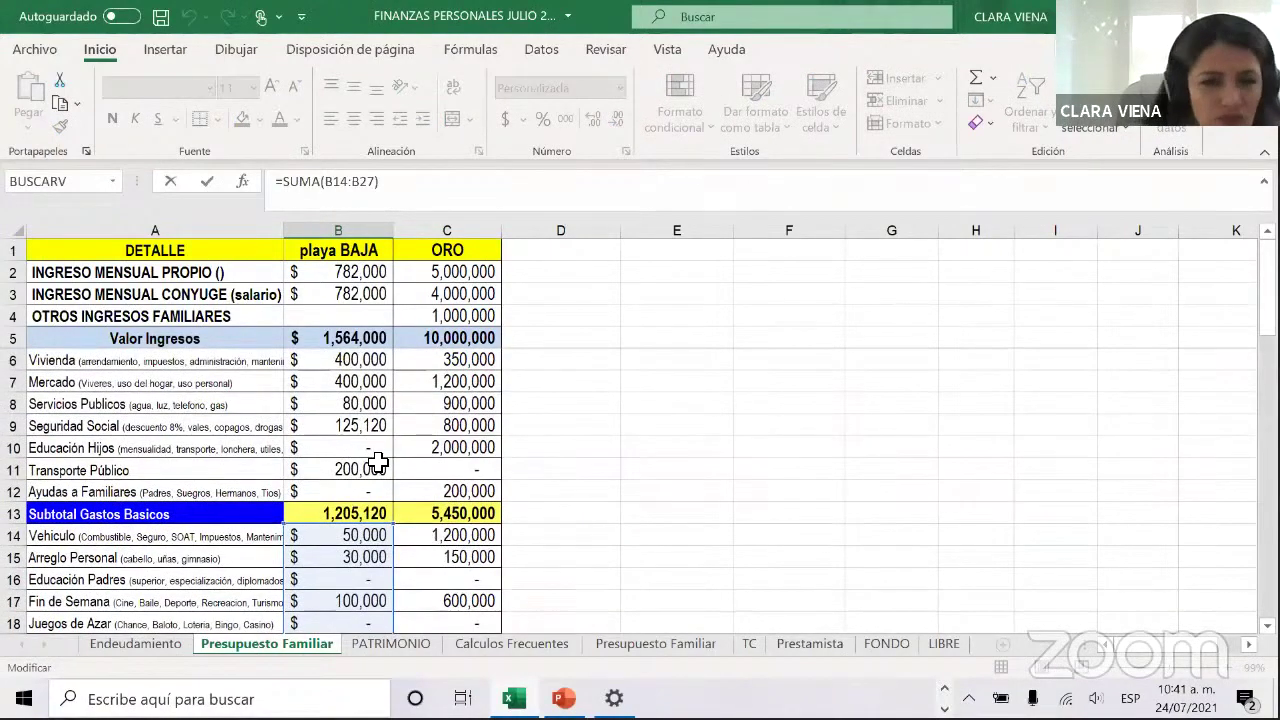
key(Return)
scroll(293, 515, up, 1)
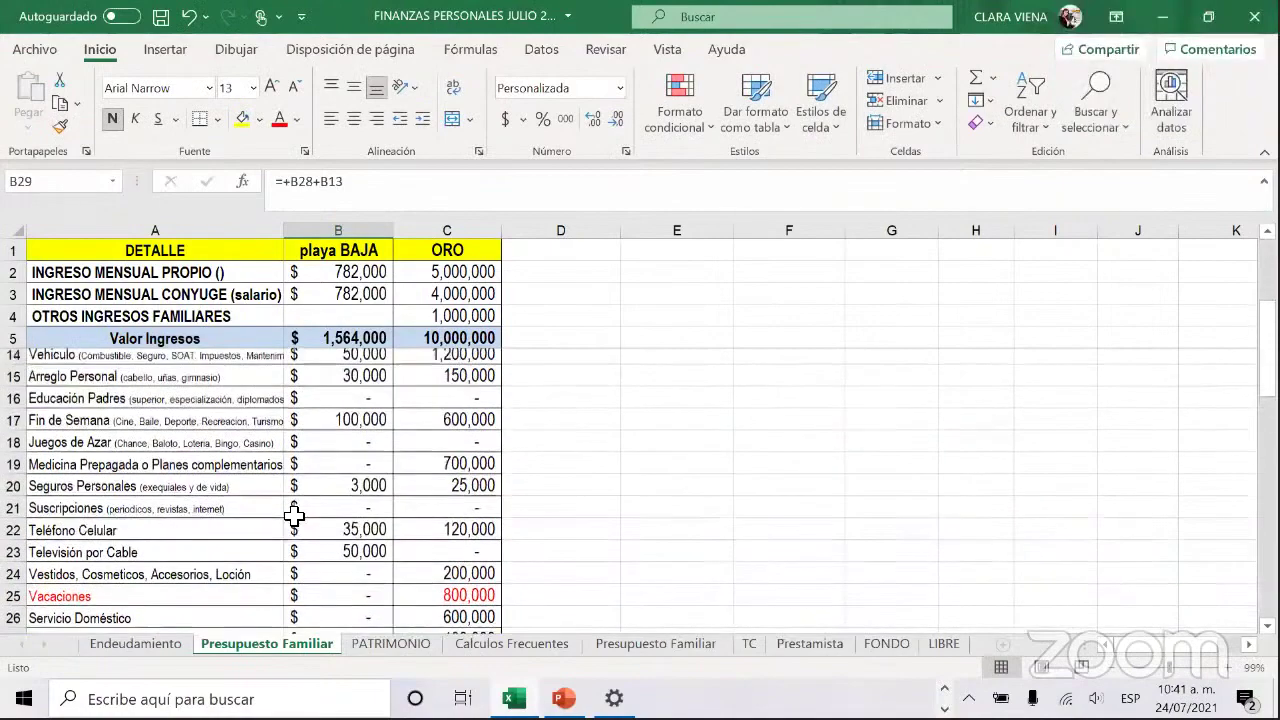
scroll(293, 515, up, 3)
scroll(330, 512, down, 4)
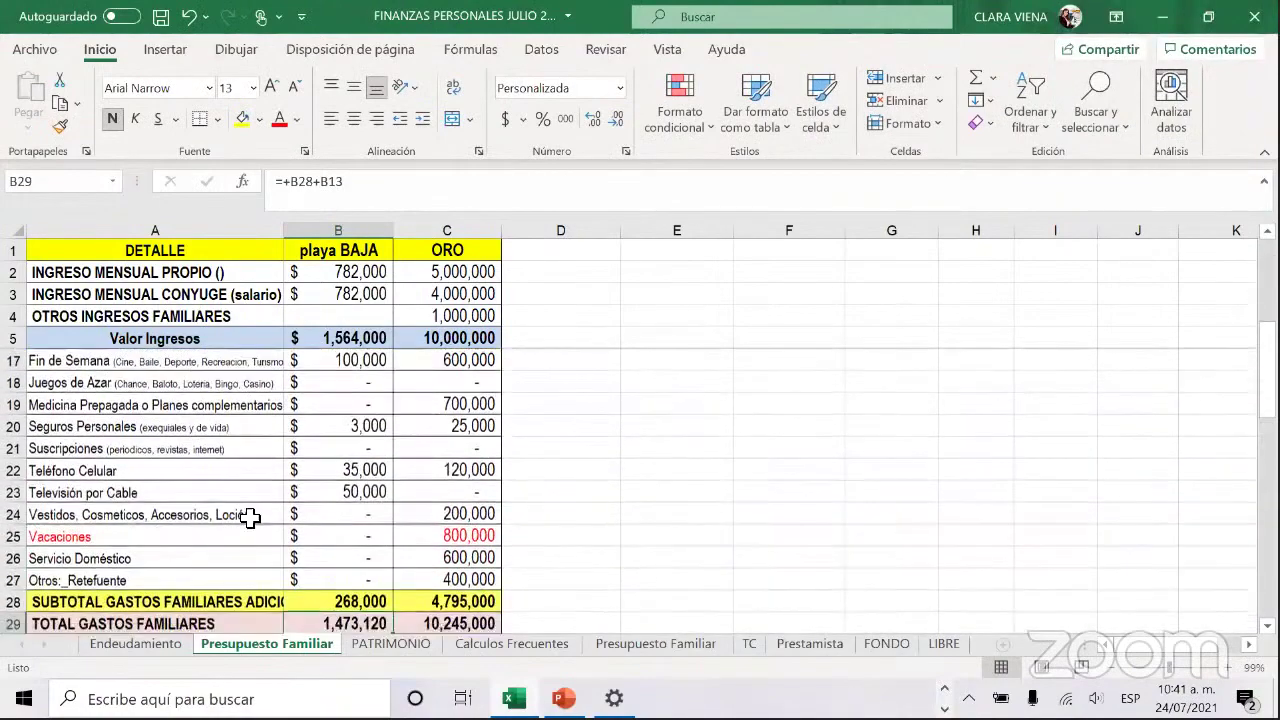
Examine the Total Gastos Familiares and Disponible para Ahorro y Crédito formulas in rows 29 and 30 for both columns
scroll(249, 517, down, 2)
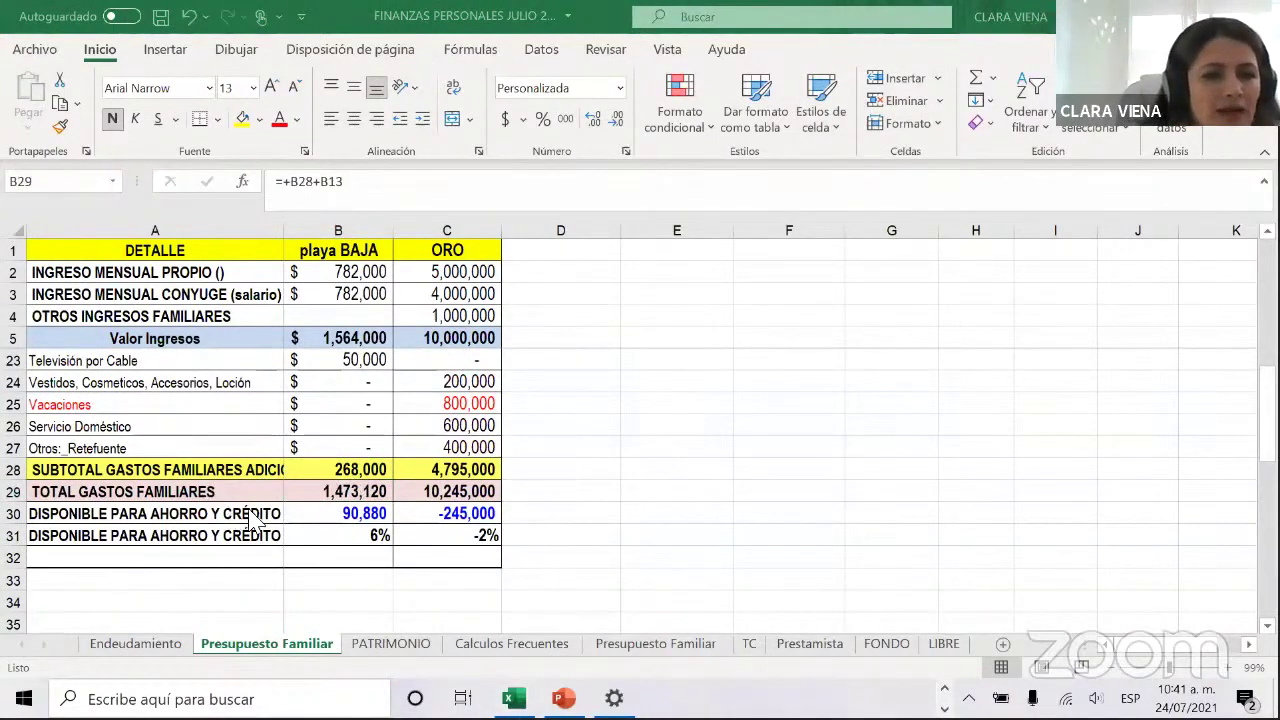
click(333, 492)
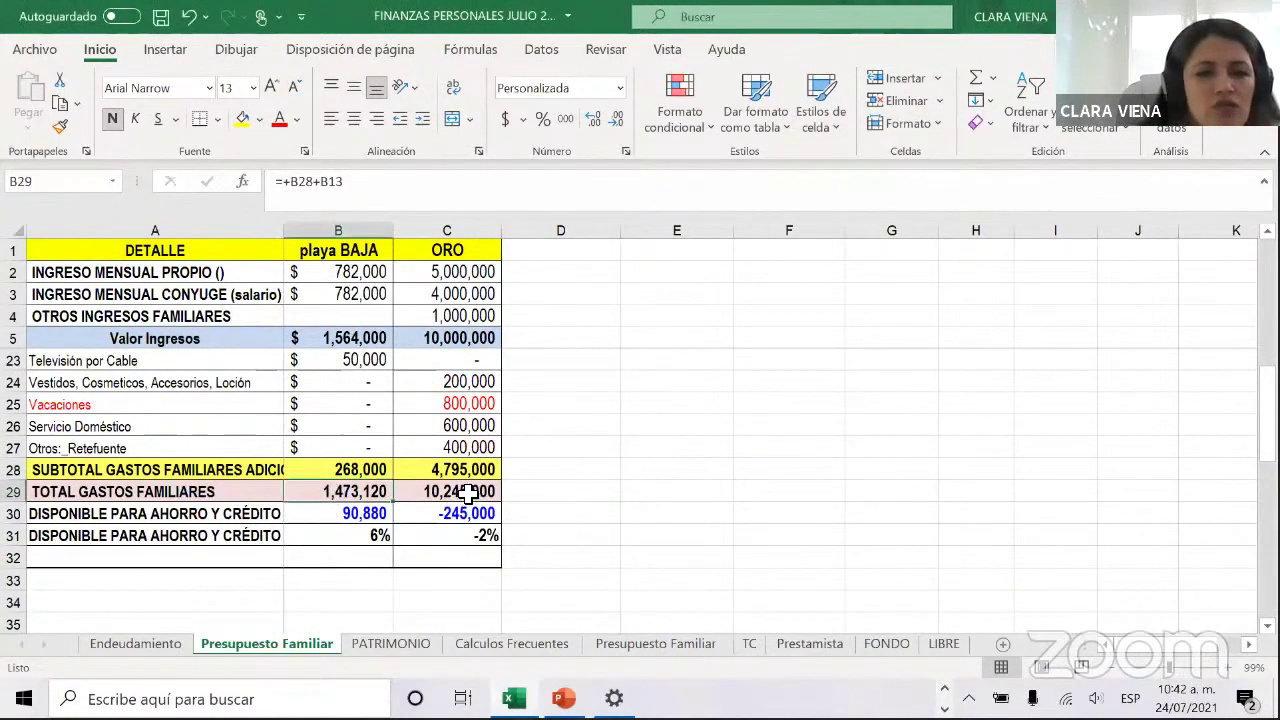
click(455, 492)
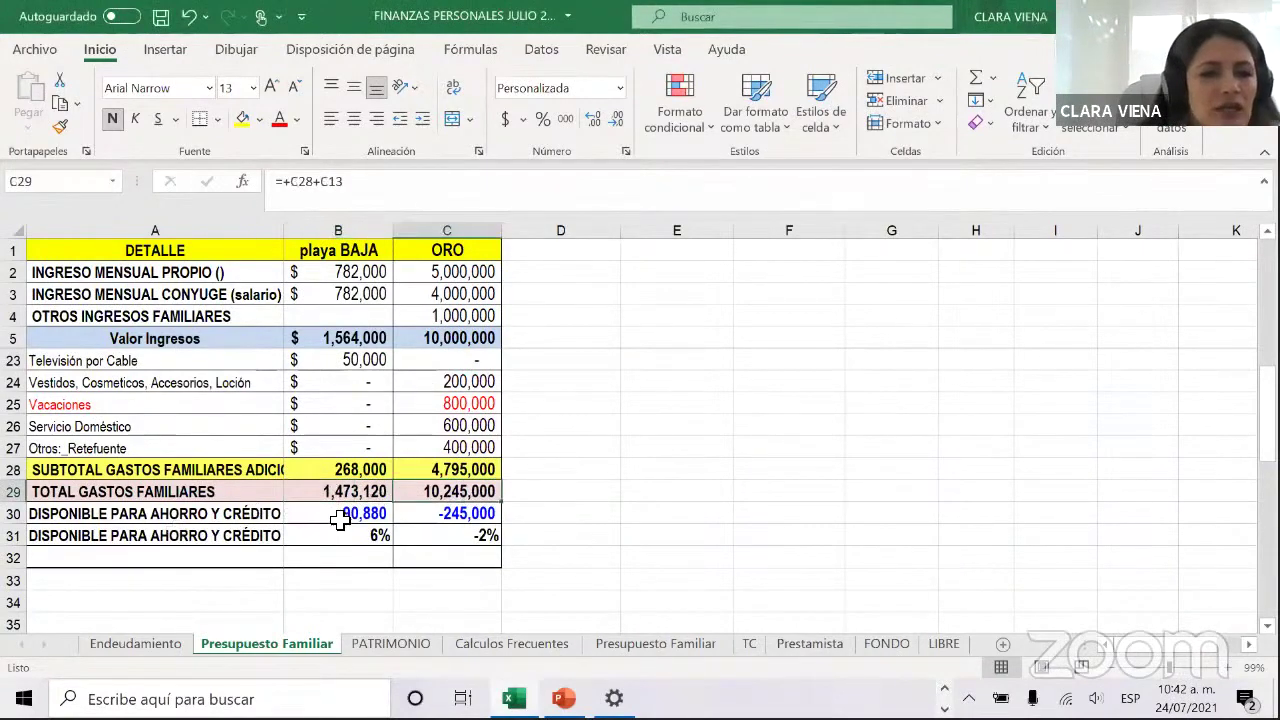
click(335, 513)
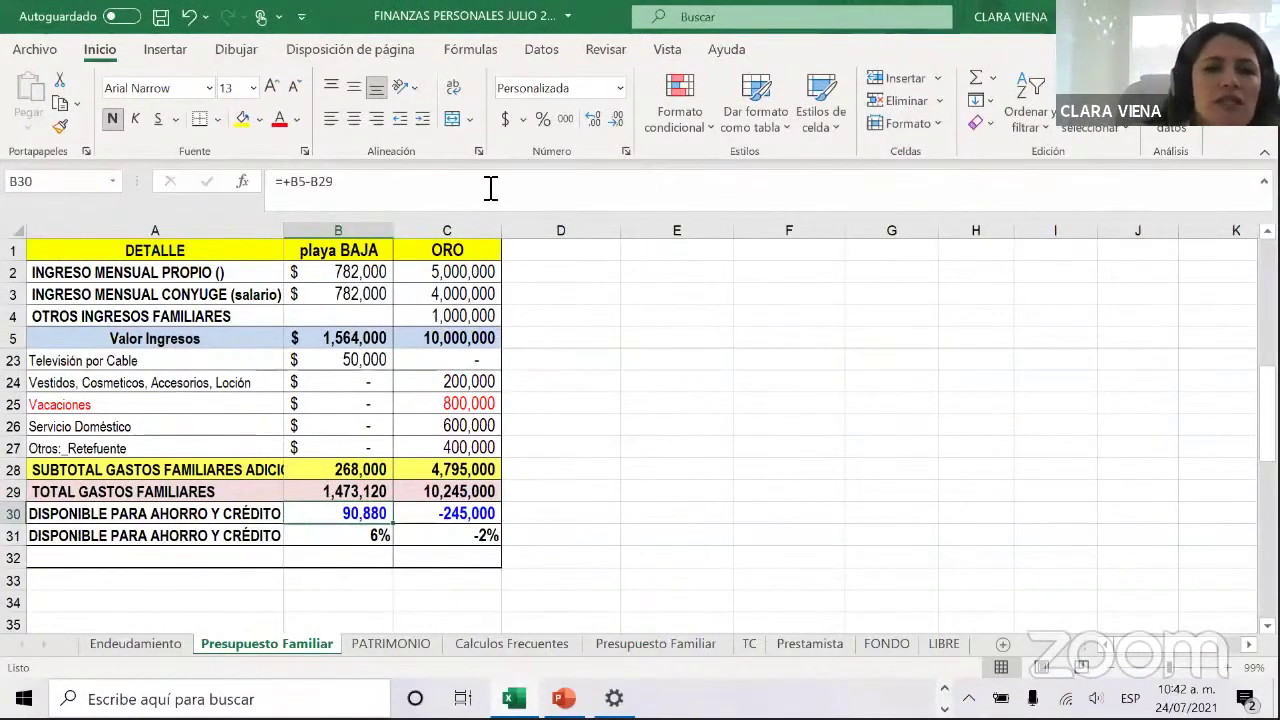
click(450, 516)
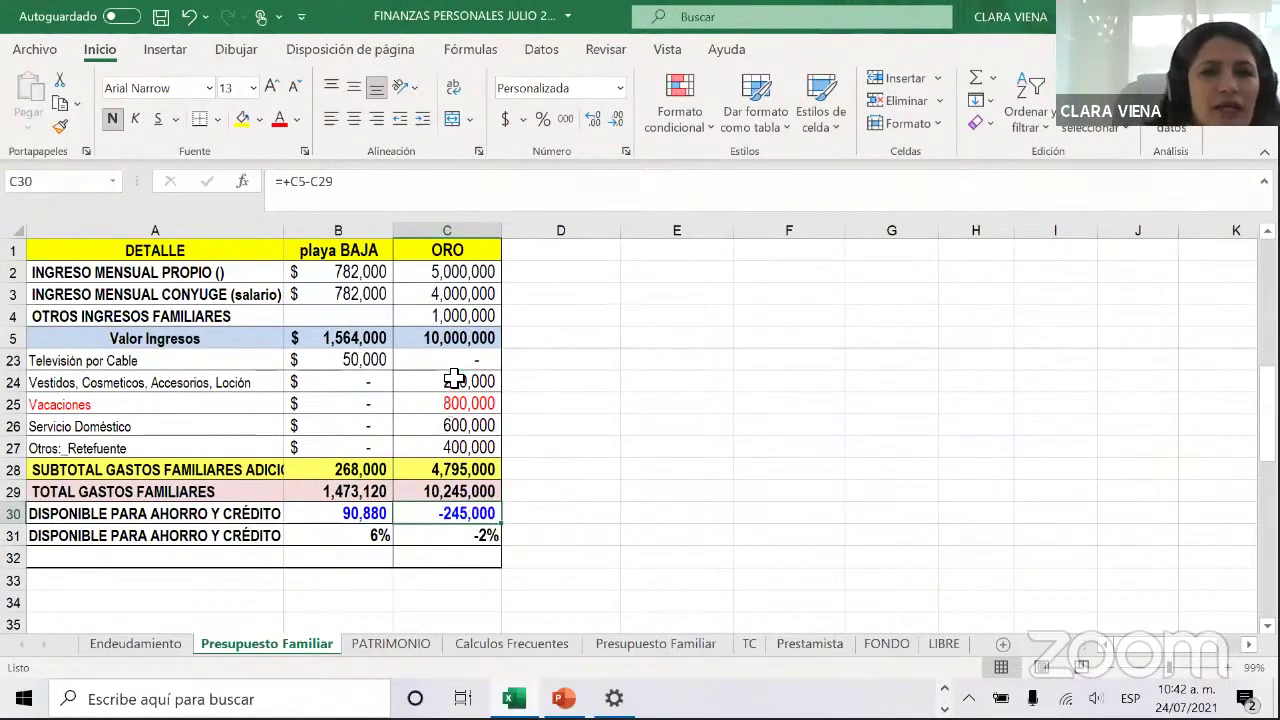
scroll(450, 372, up, 2)
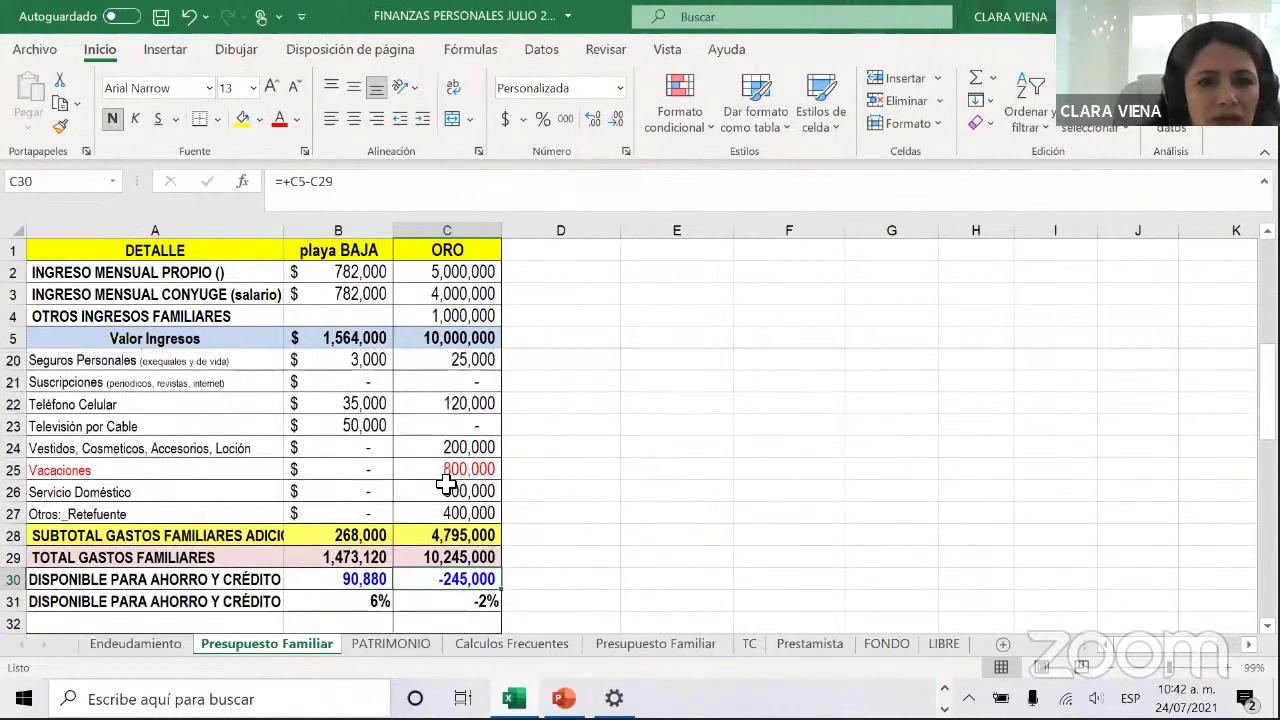
scroll(446, 484, down, 3)
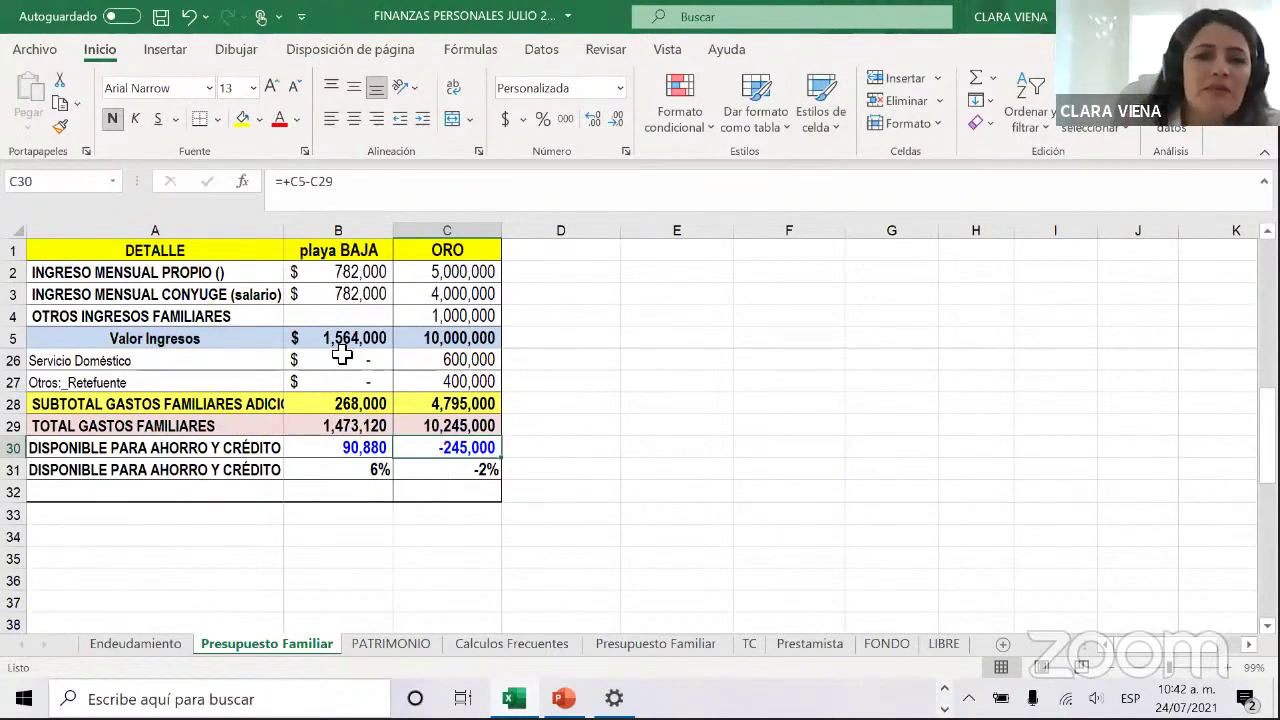
Review the Valor Ingresos totals of both columns and the ORO Disponible para Ahorro y Crédito amount in C30
key(ctrl+z)
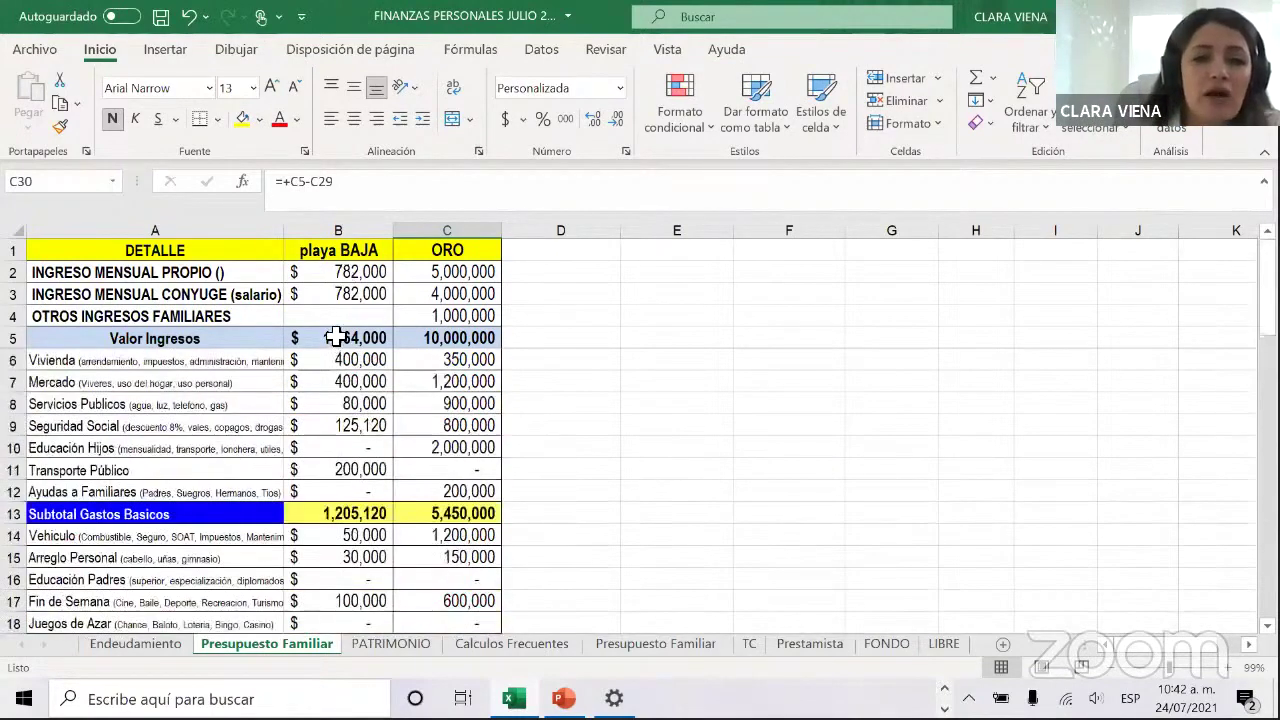
click(338, 338)
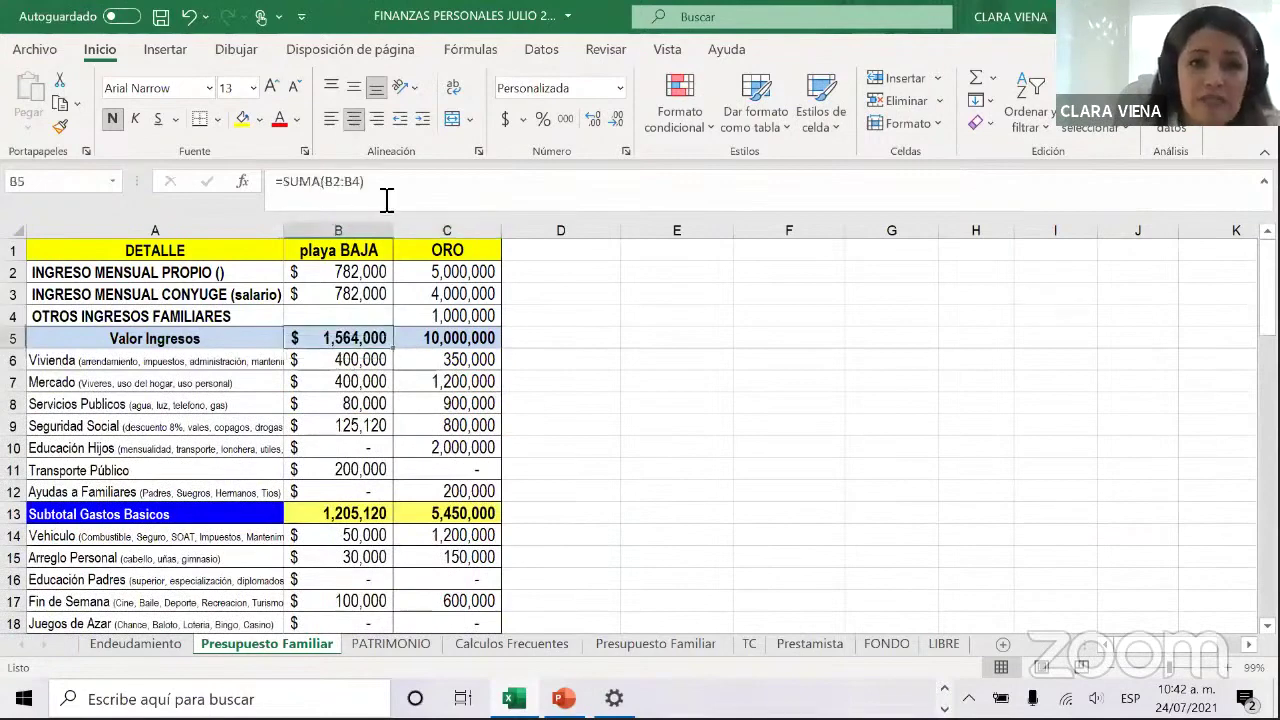
click(450, 340)
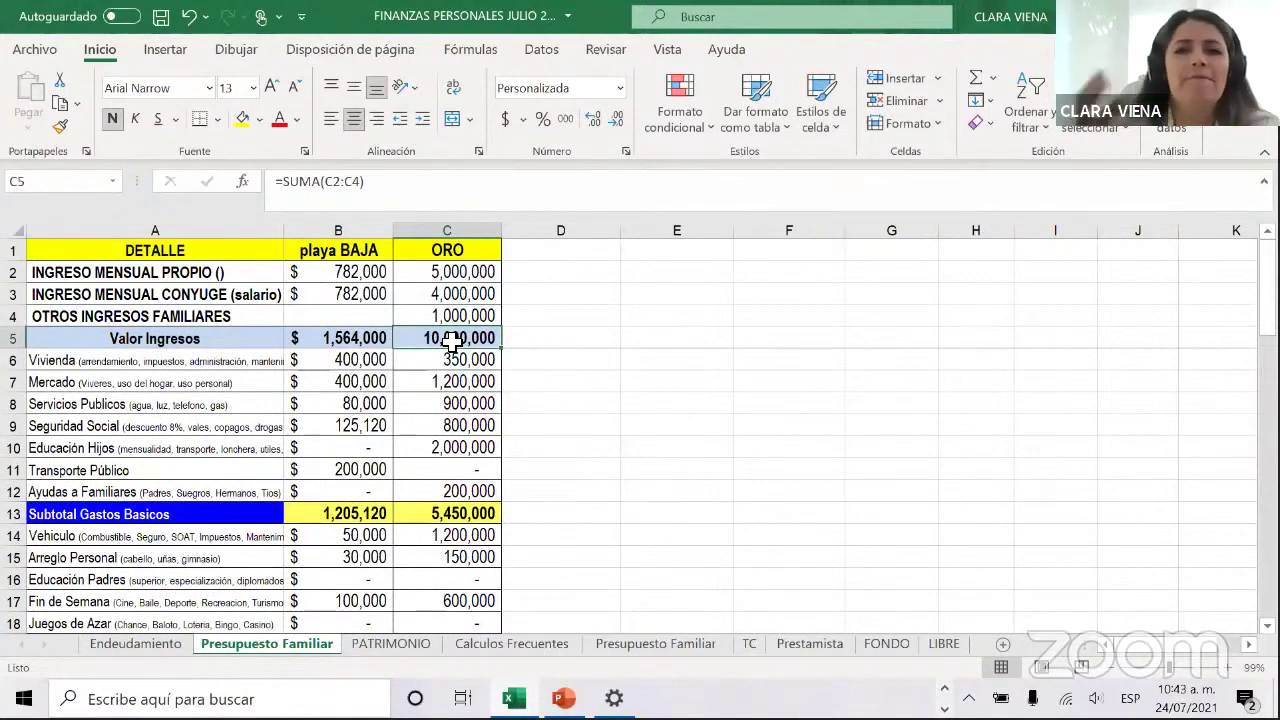
scroll(458, 398, down, 1)
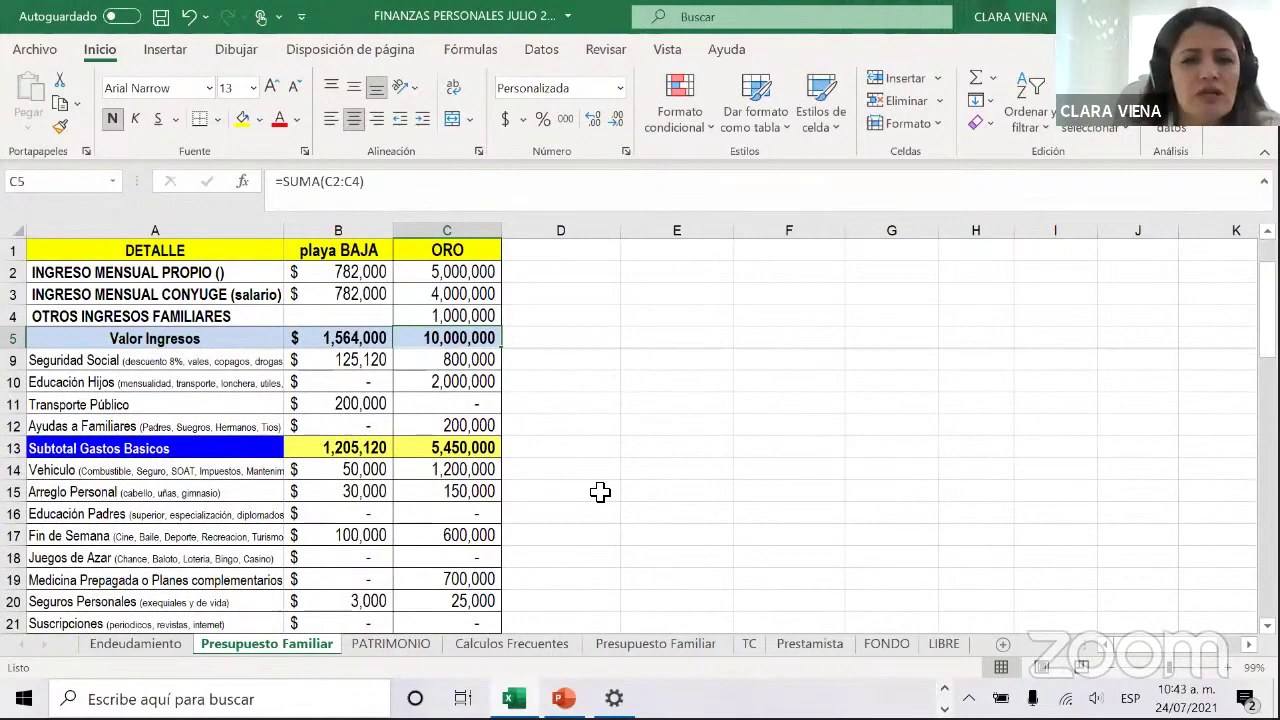
scroll(600, 491, down, 5)
click(470, 491)
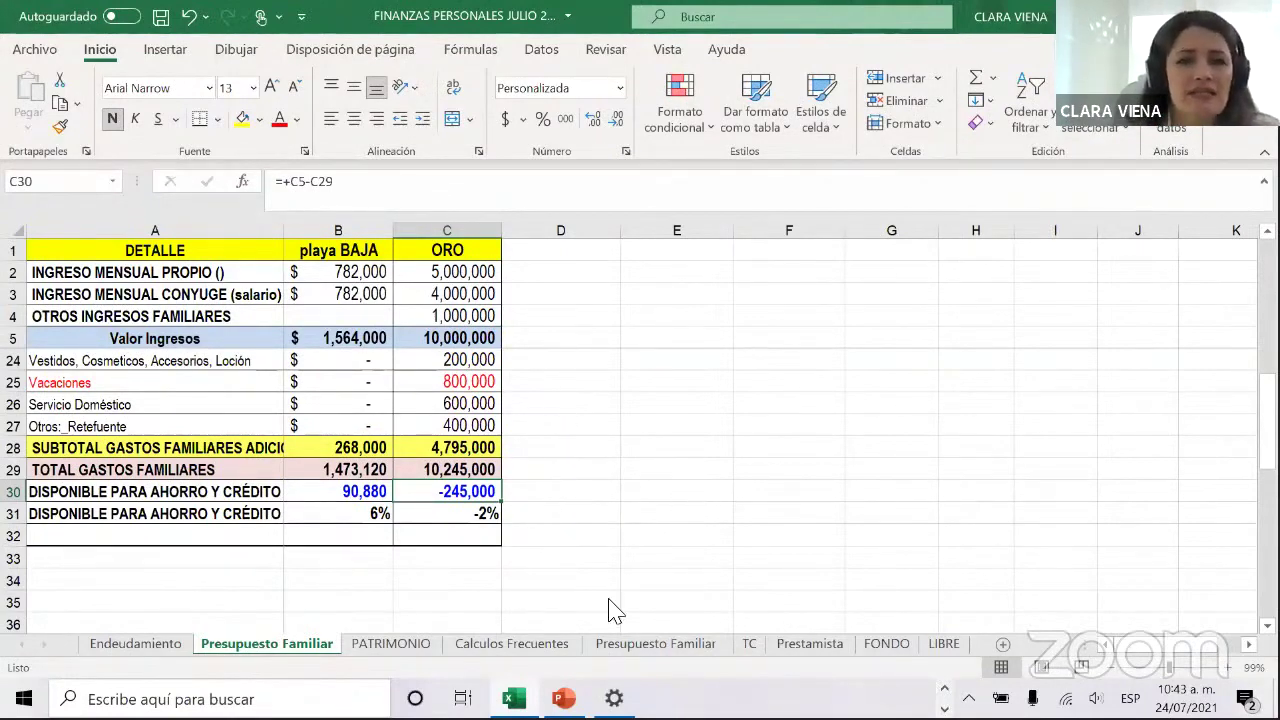
Open the PATRIMONIO sheet and go through its asset concepts in the Saldo Actual column, from Dinero en Efectivo to Otros 4
click(406, 650)
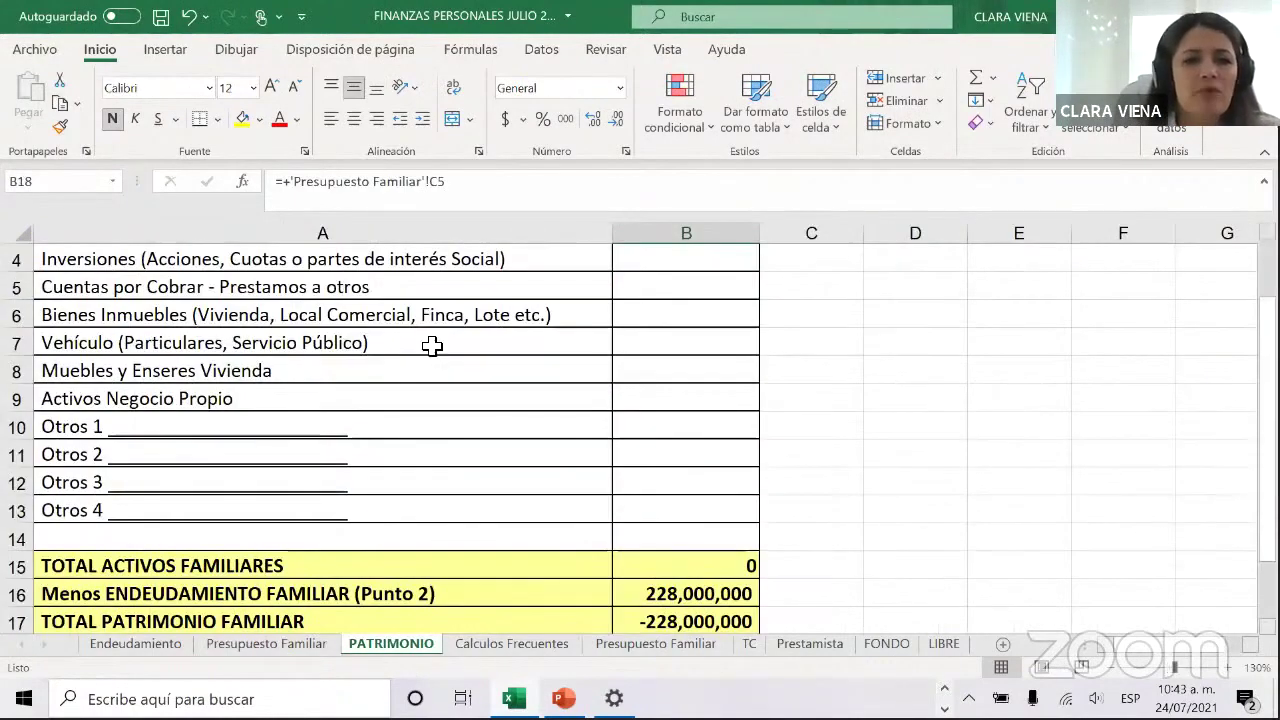
scroll(433, 508, up, 1)
scroll(433, 508, up, 1)
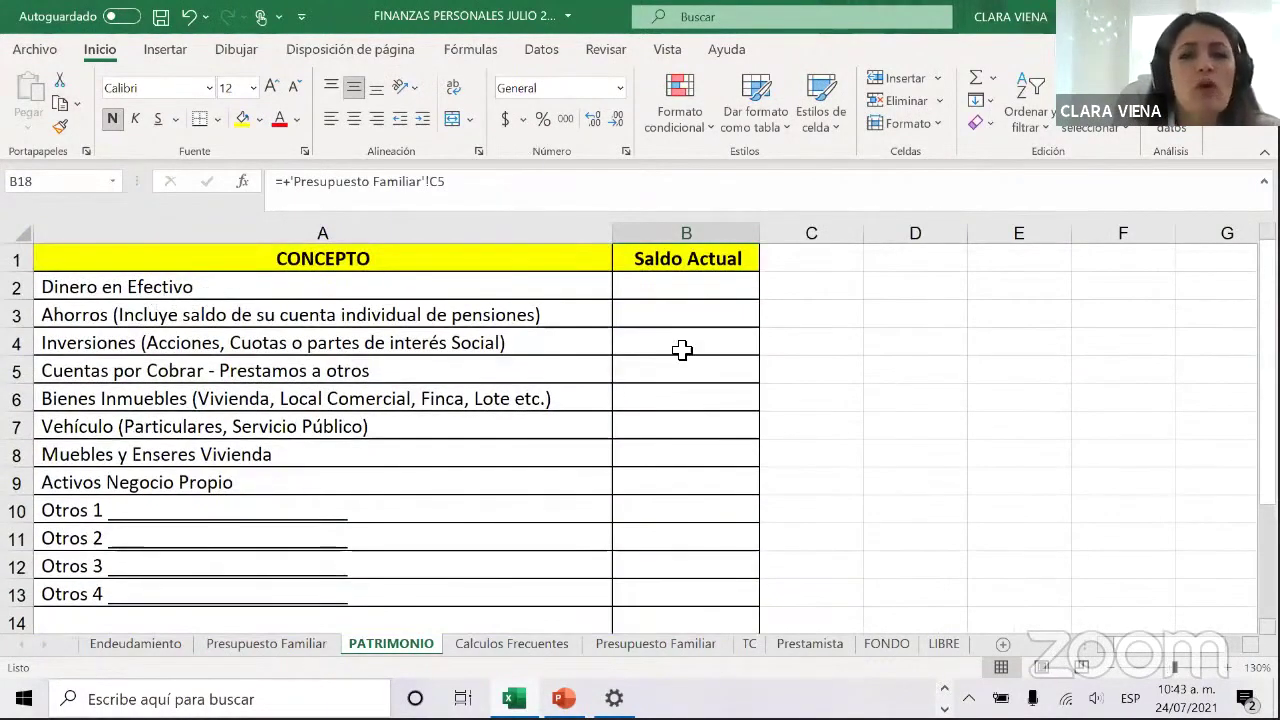
click(640, 290)
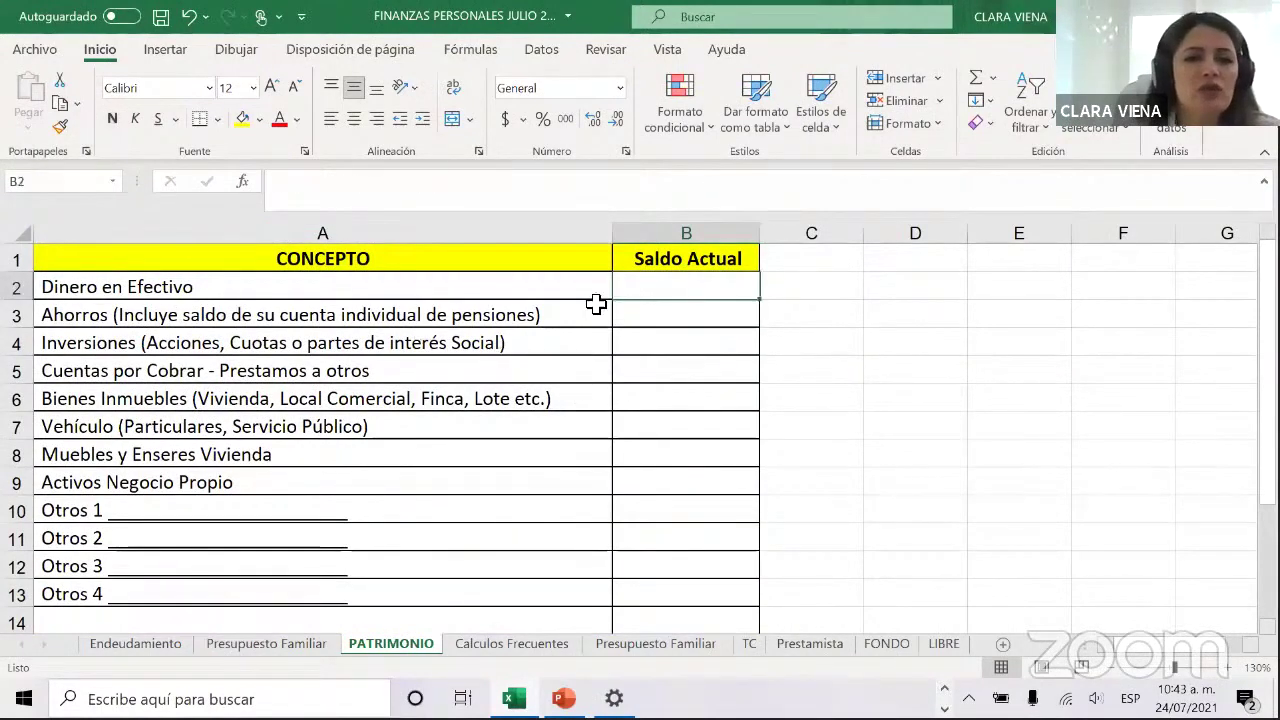
key(Return)
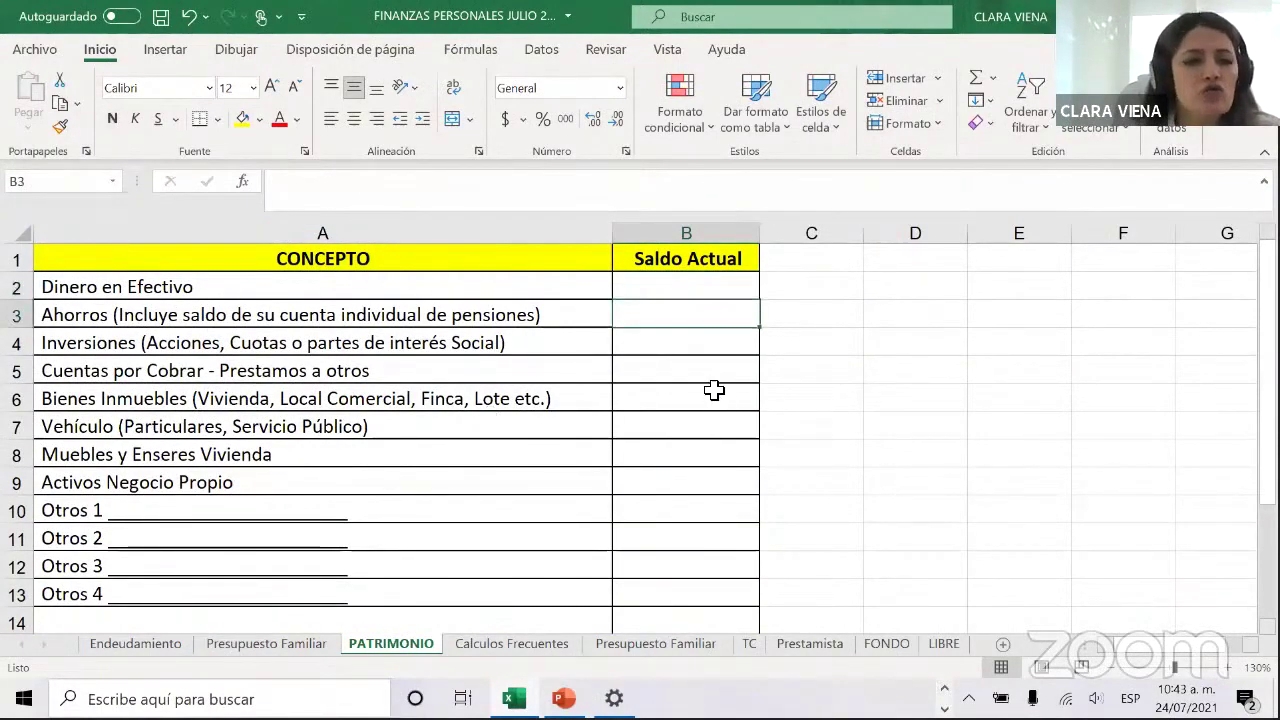
key(Return)
key(Return)
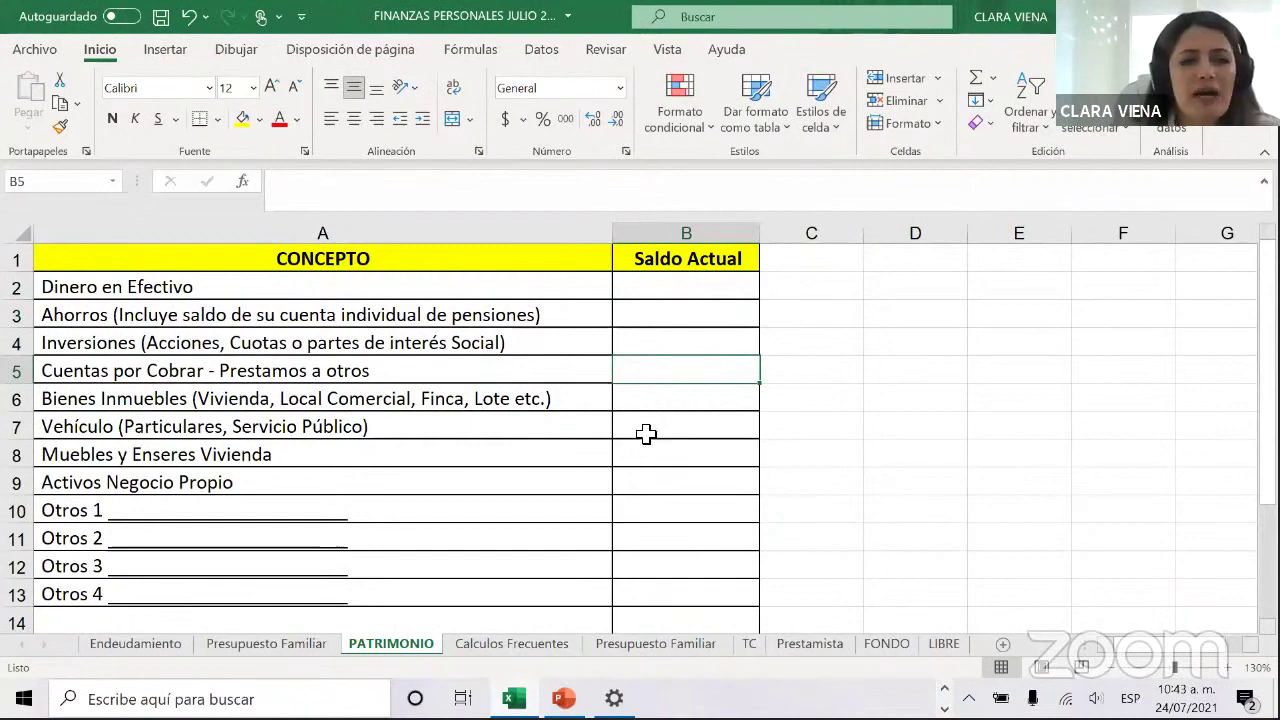
key(Return)
scroll(428, 320, down, 2)
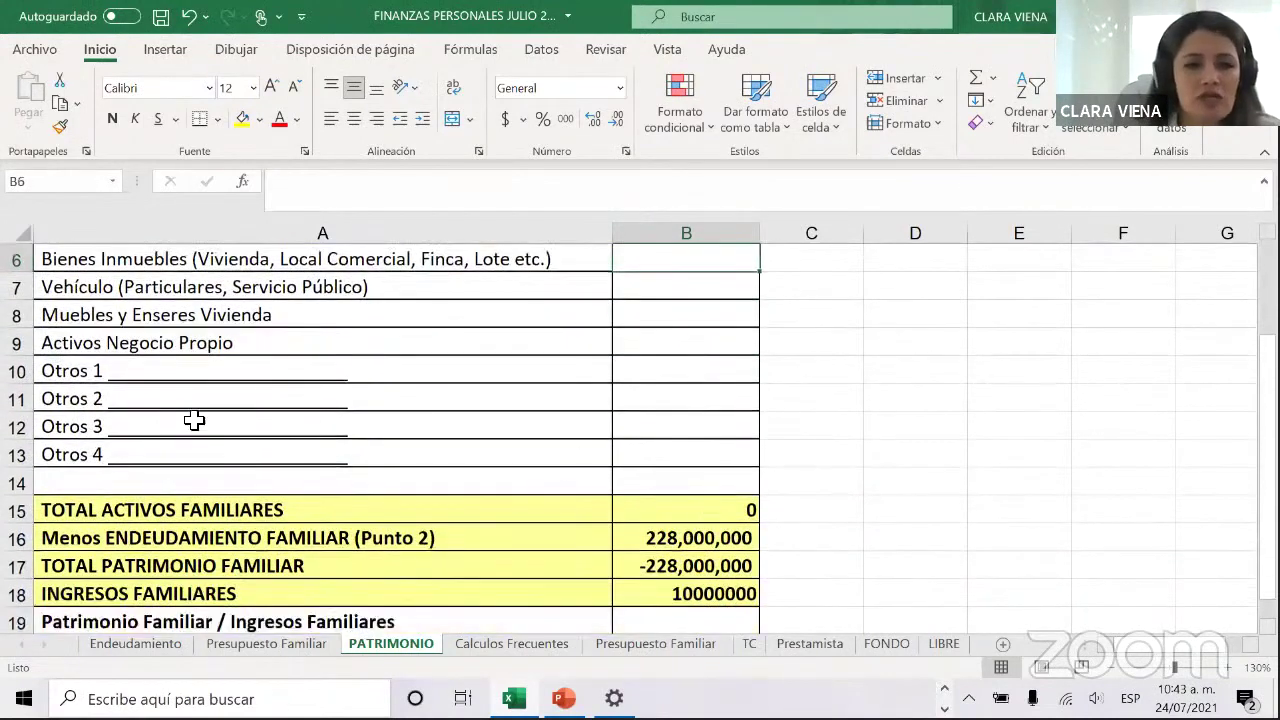
scroll(314, 531, down, 1)
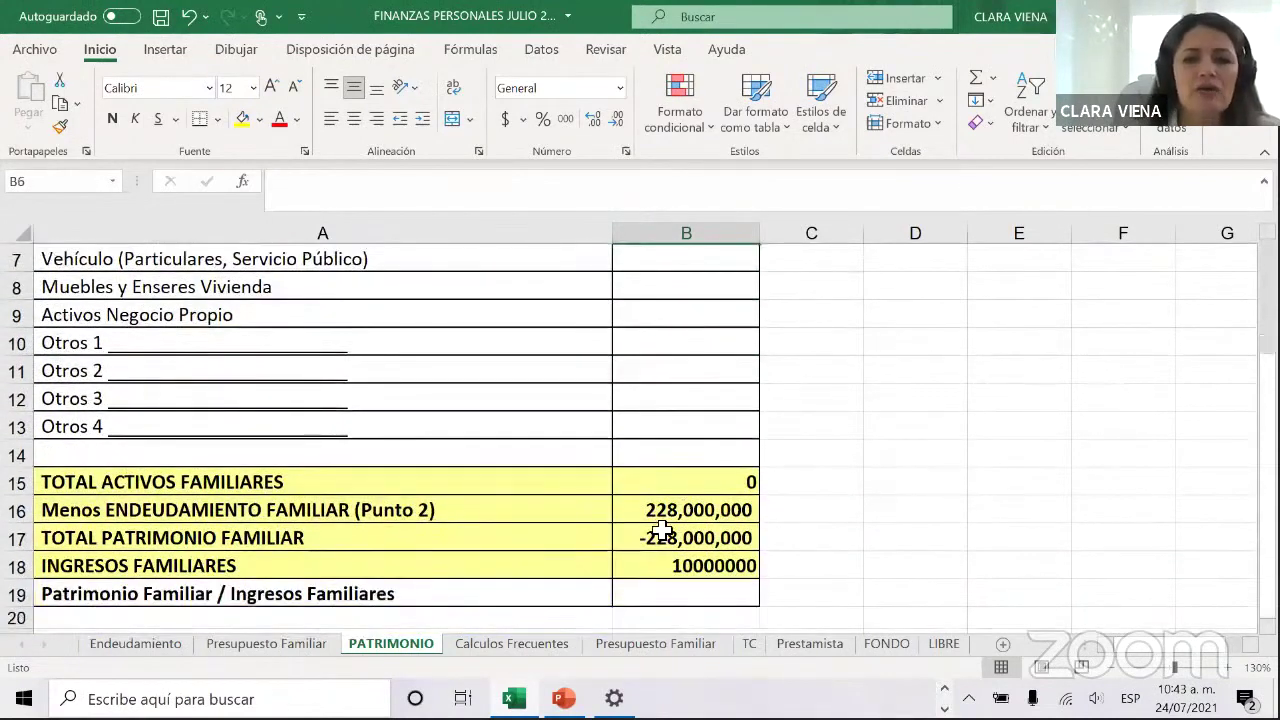
Inspect the Endeudamiento Familiar, Total Patrimonio Familiar, Ingresos Familiares and Patrimonio Familiar / Ingresos Familiares cells in B16 to B19
click(702, 510)
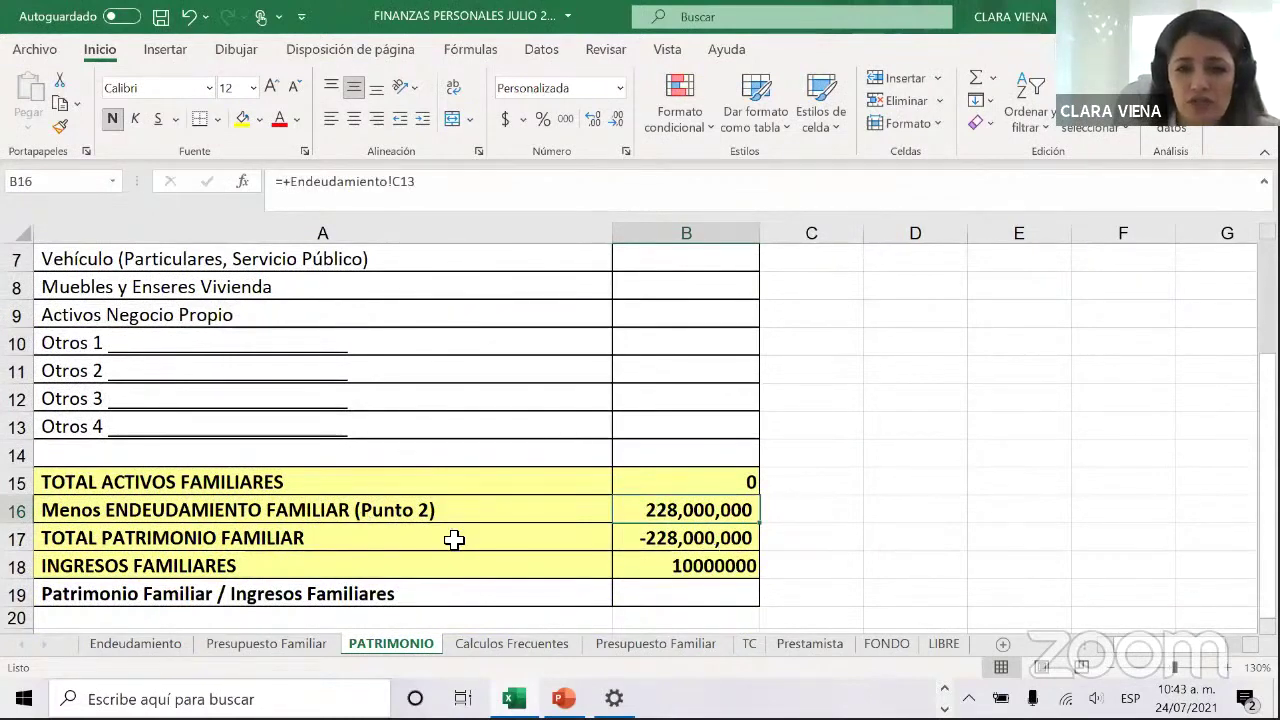
scroll(660, 505, down, 1)
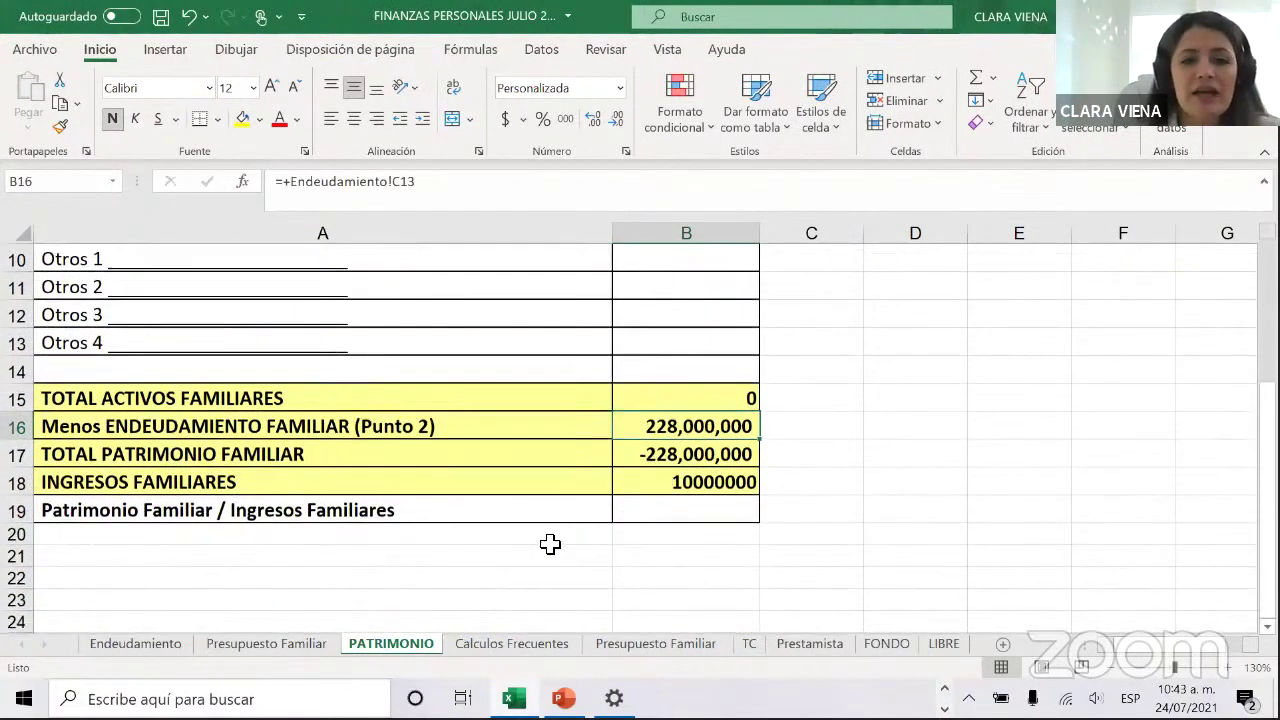
key(Down)
key(Down)
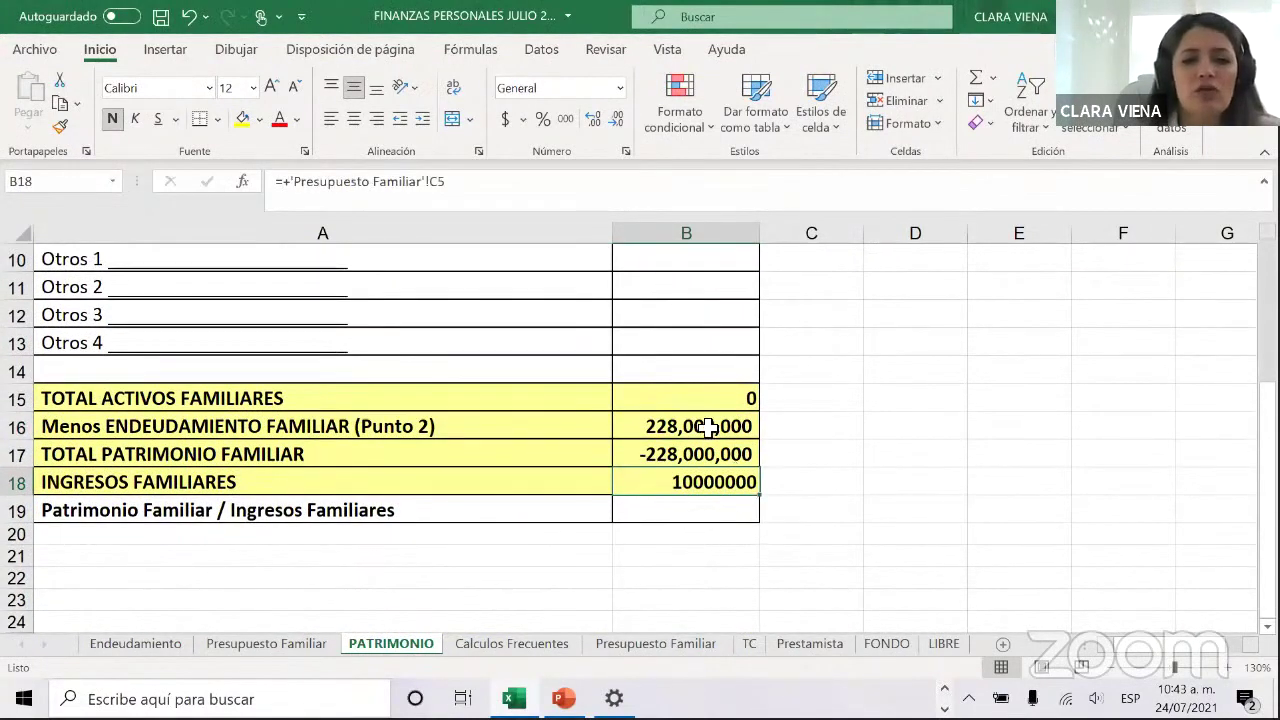
click(688, 505)
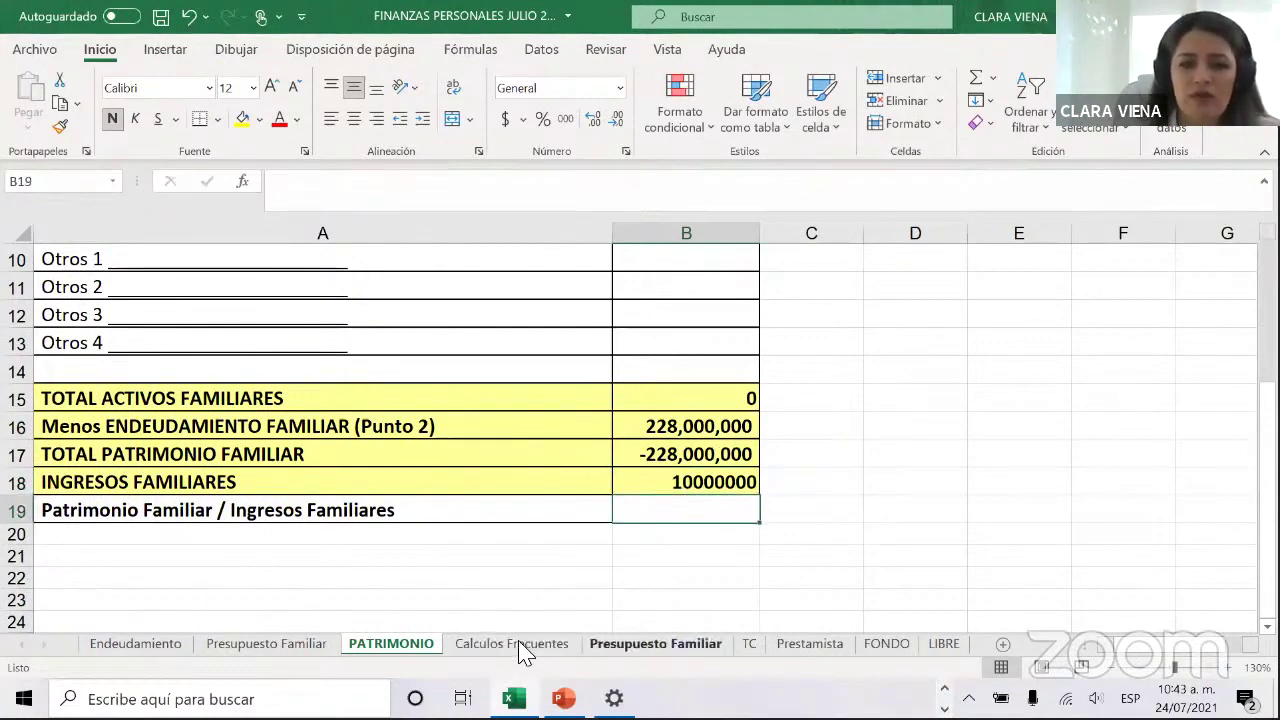
Open the monthly Presupuesto Familiar sheet and review its Ingresos rows, from the TOTAL column back to ene-21
click(600, 645)
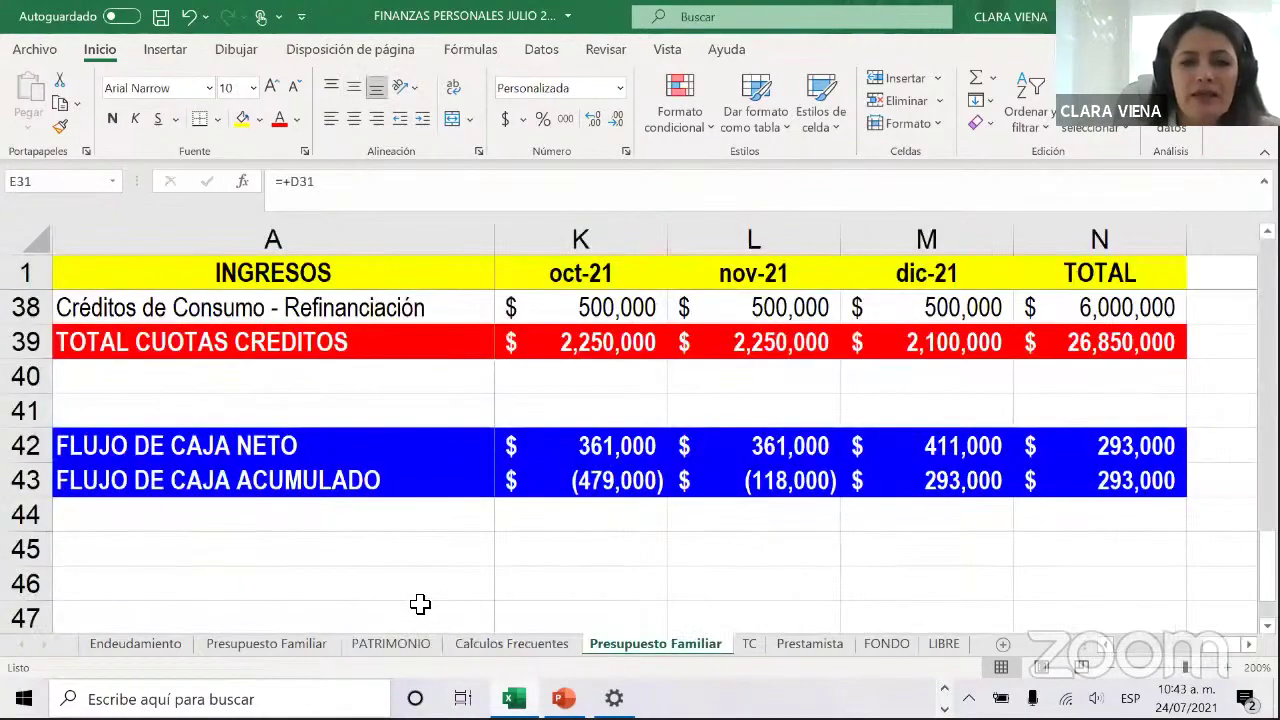
scroll(420, 604, up, 7)
scroll(634, 557, up, 5)
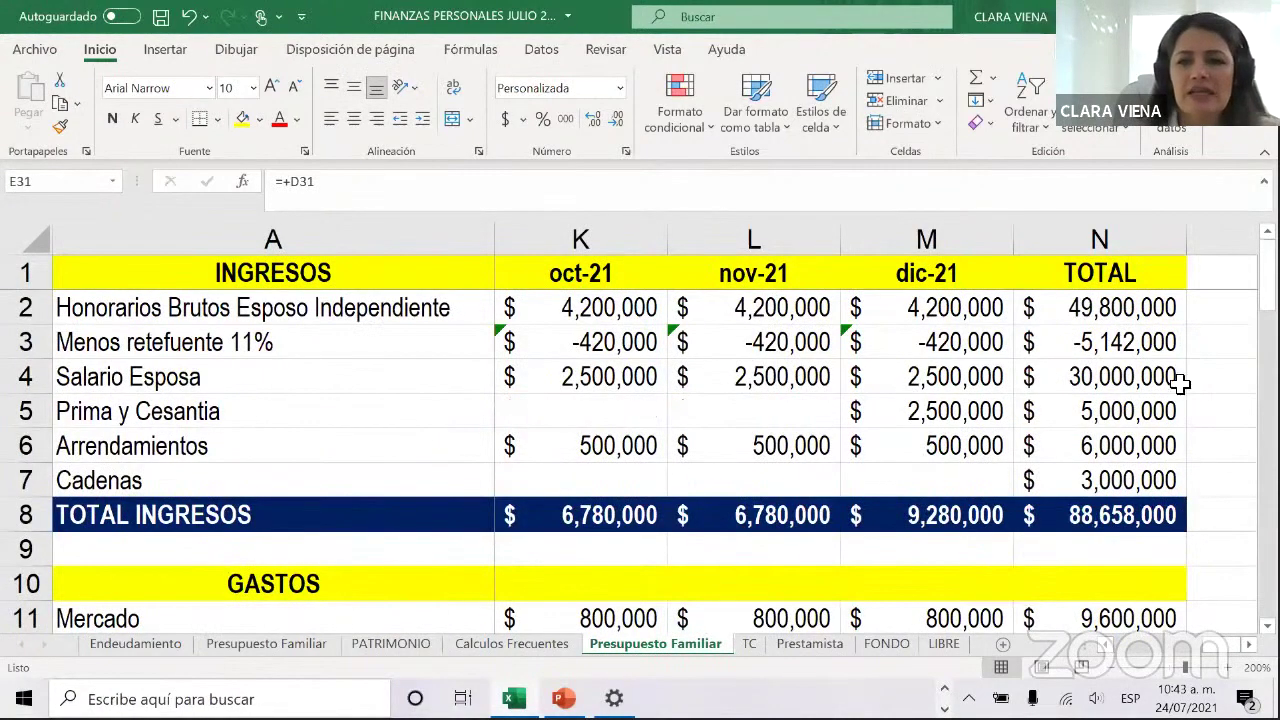
drag(1222, 376, 443, 346)
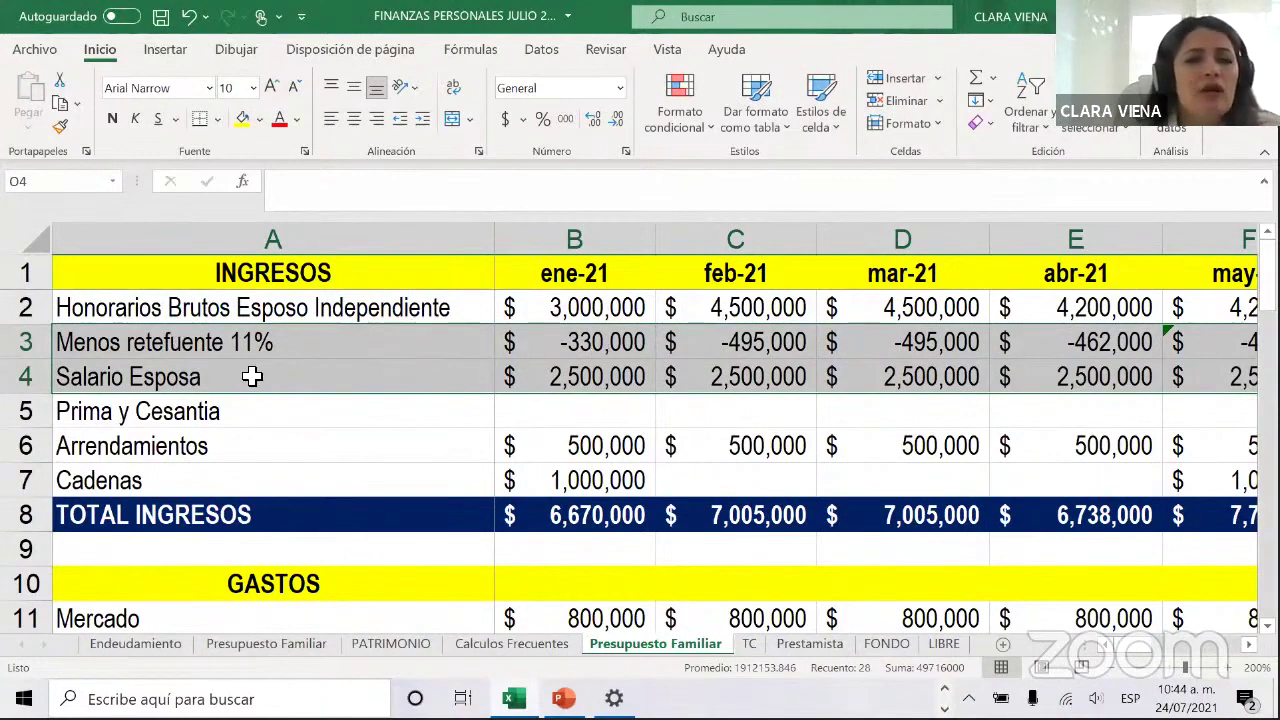
key(Home)
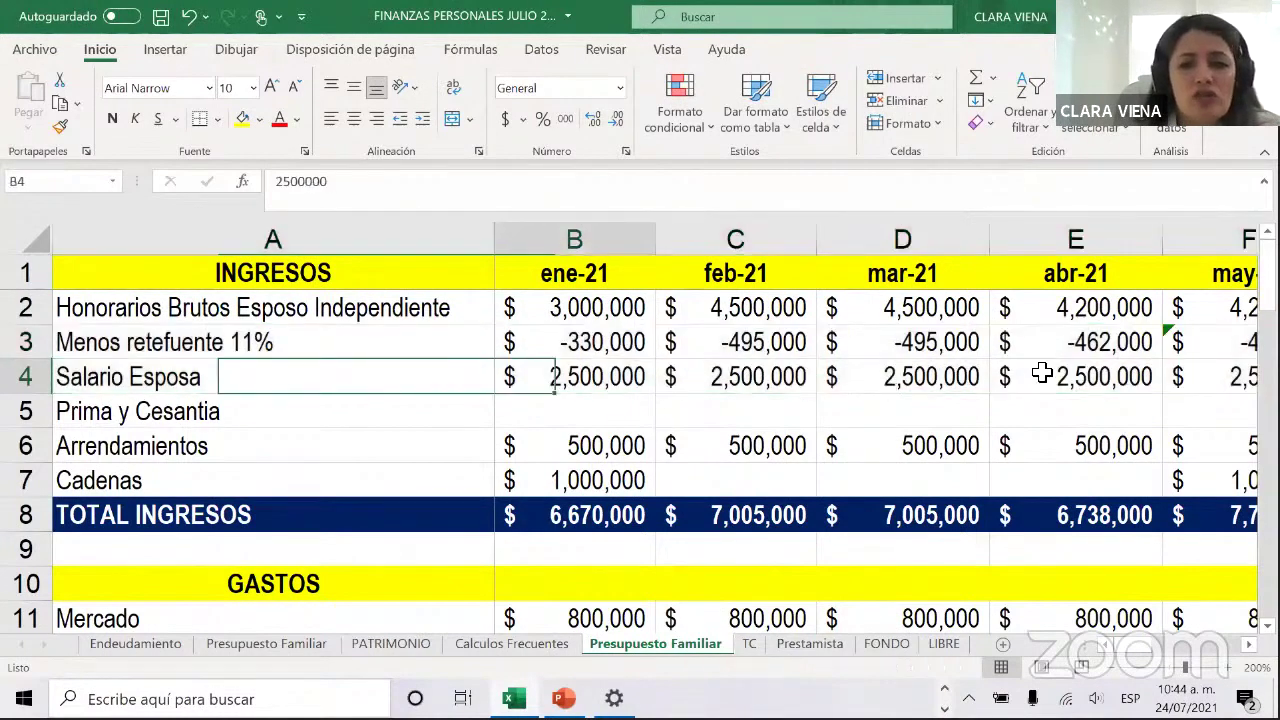
Go through the Salario Esposa amounts in row 4 across the first months of 2021
key(Right)
key(Right)
key(Right)
key(Right)
key(Left)
key(Left)
key(Left)
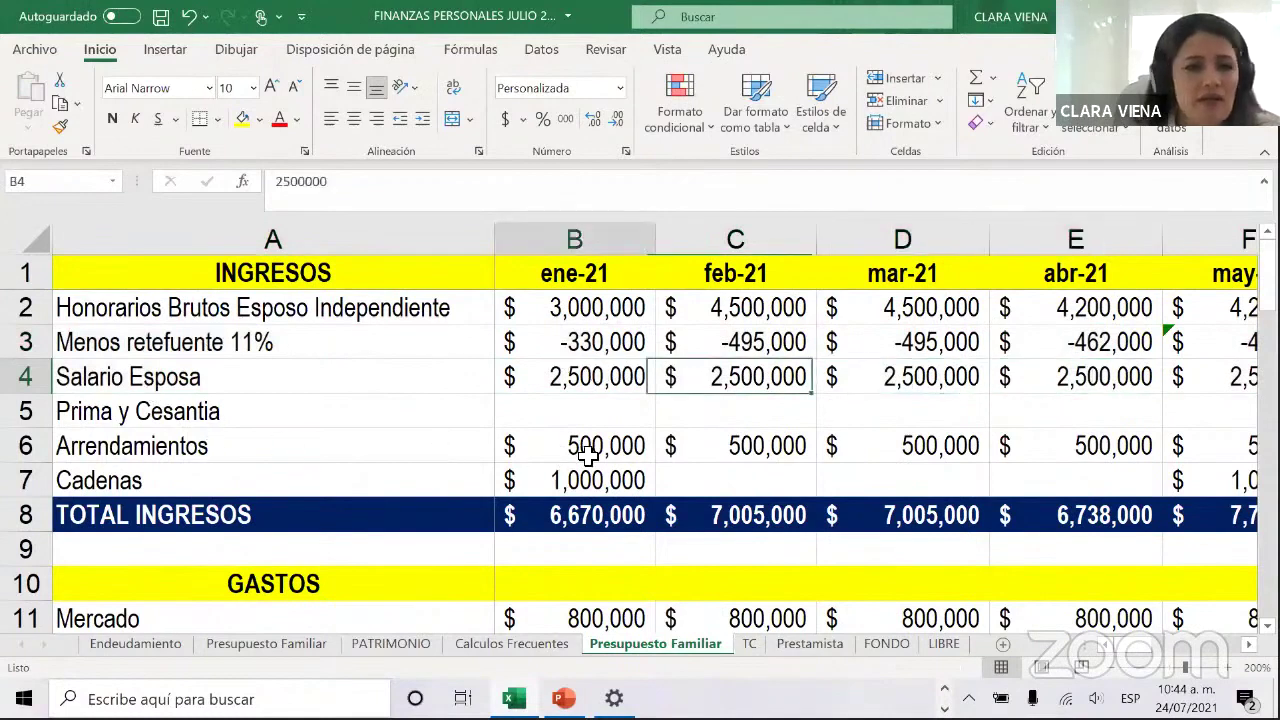
Inspect the ene-21 Arrendamientos and Cadenas amounts and the TOTAL INGRESOS sum formula in B8
click(543, 443)
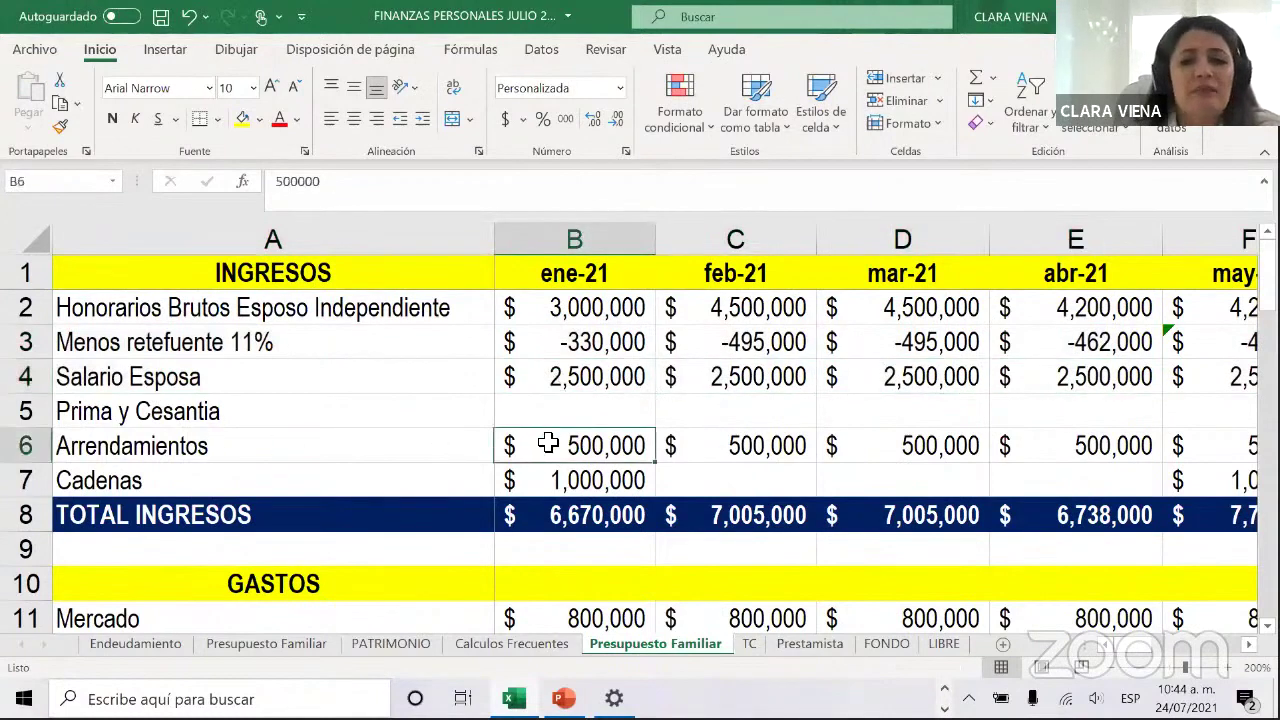
key(Down)
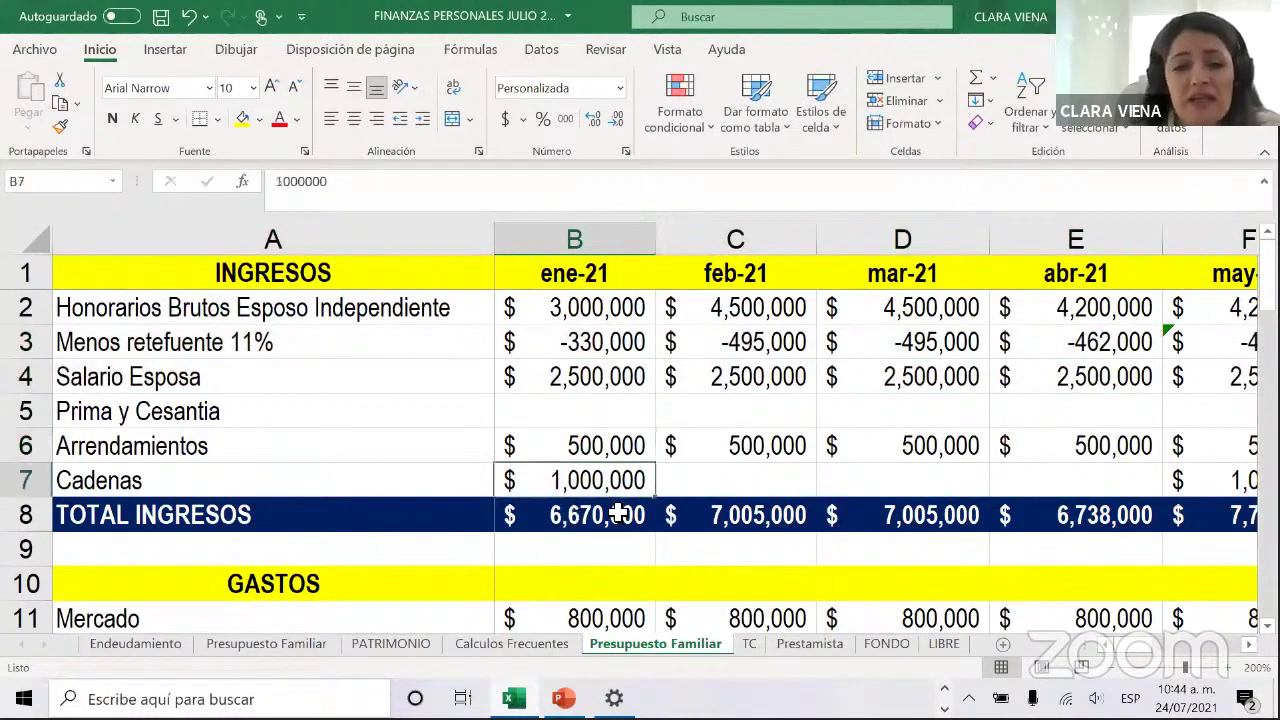
key(Down)
key(F2)
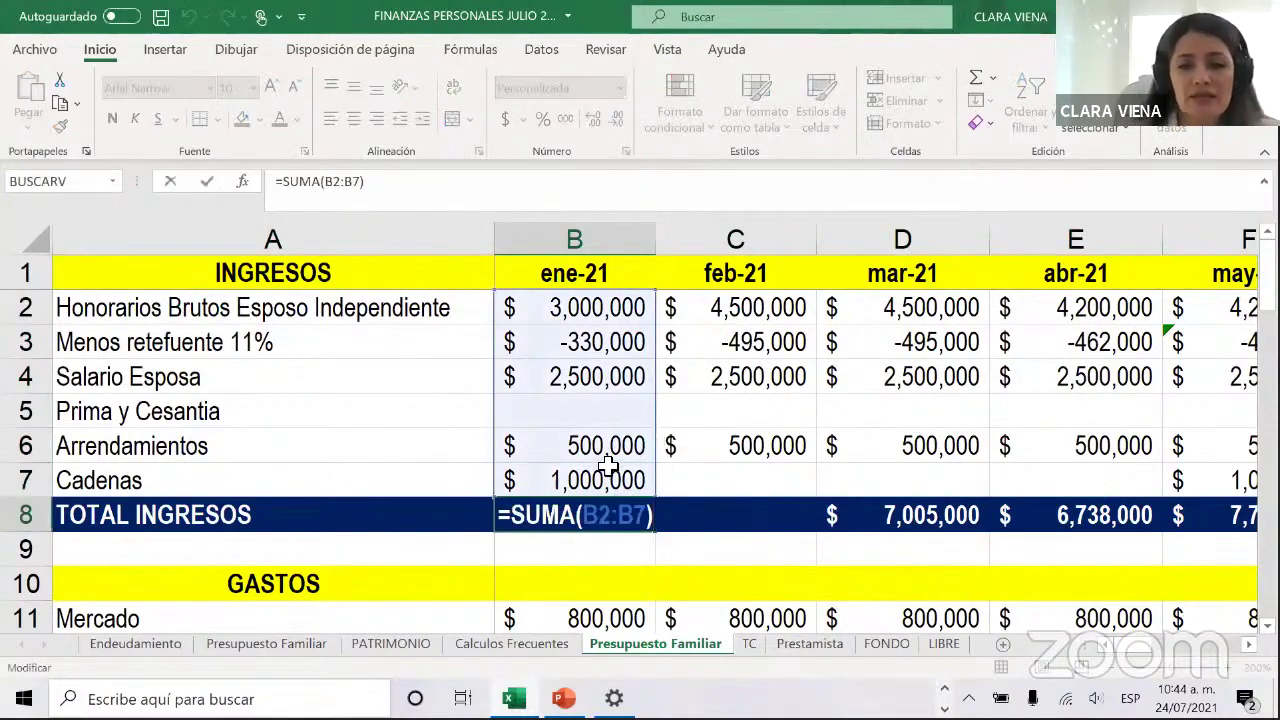
click(735, 411)
Go through the ene-21 Gastos amounts in column B, from Mercado down to Gasolina, parqueaderos, aseo veh
scroll(590, 478, down, 2)
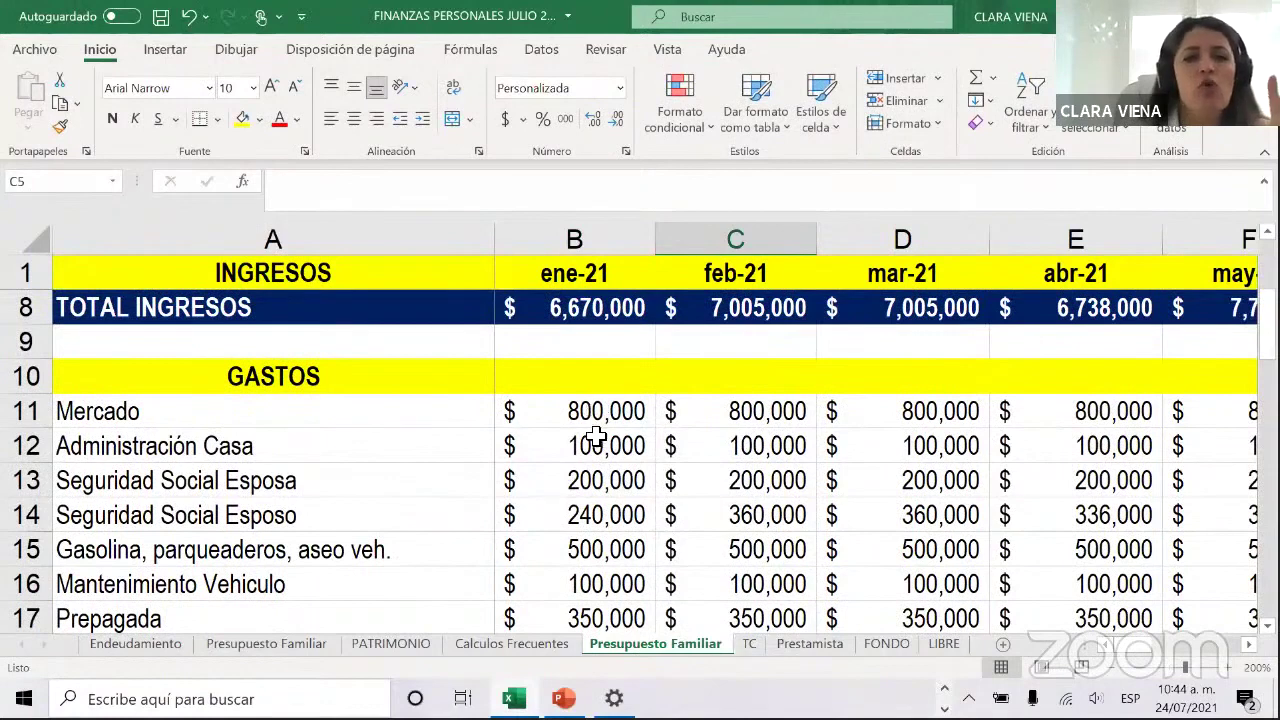
click(592, 424)
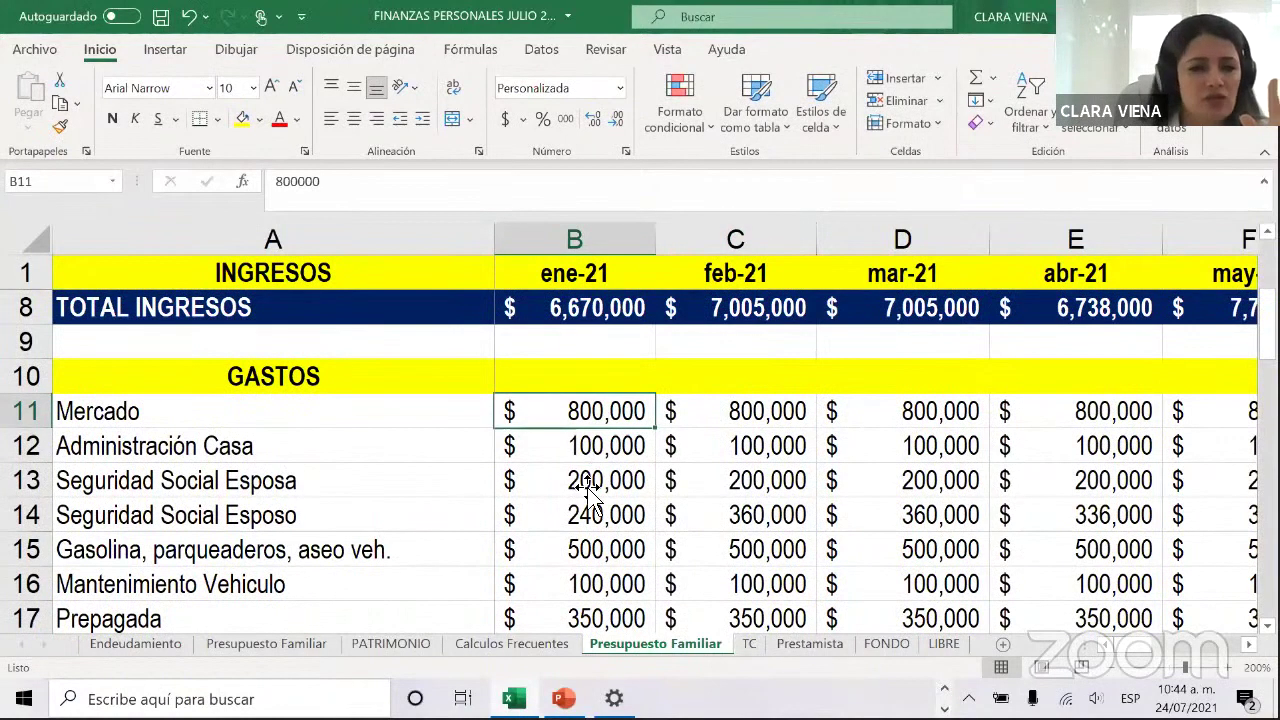
key(Down)
key(Down)
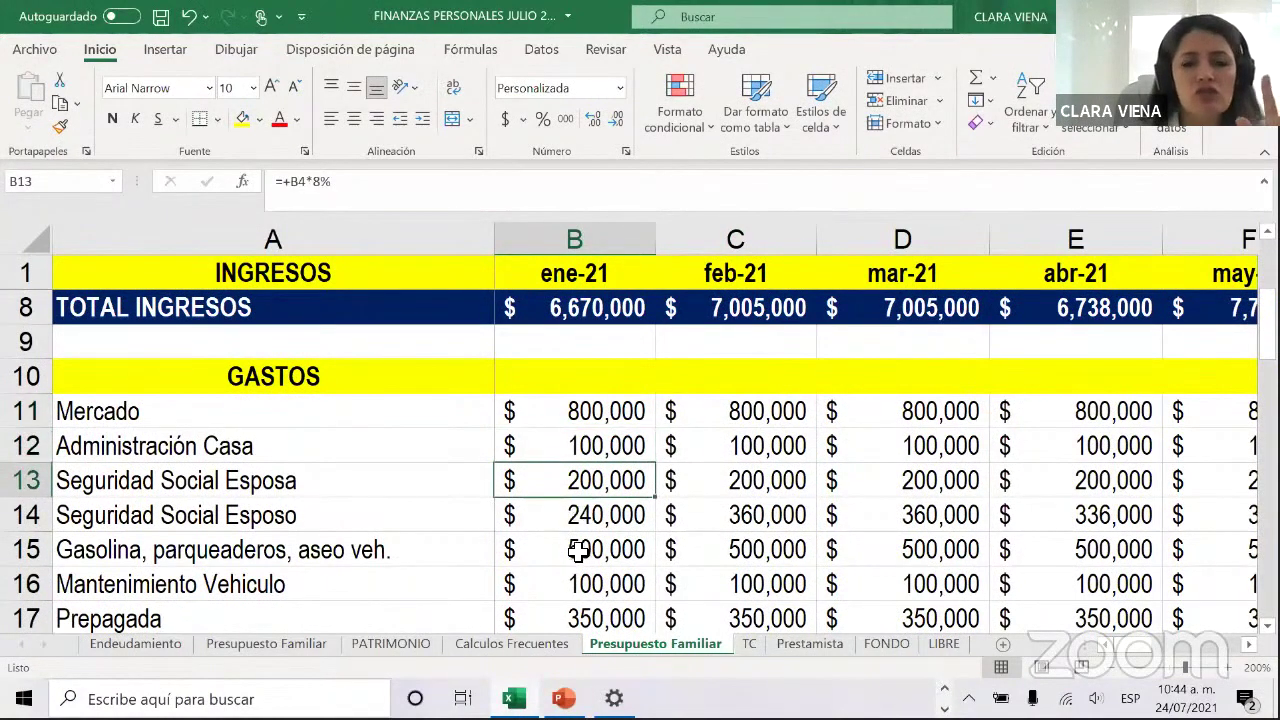
key(Down)
key(Down)
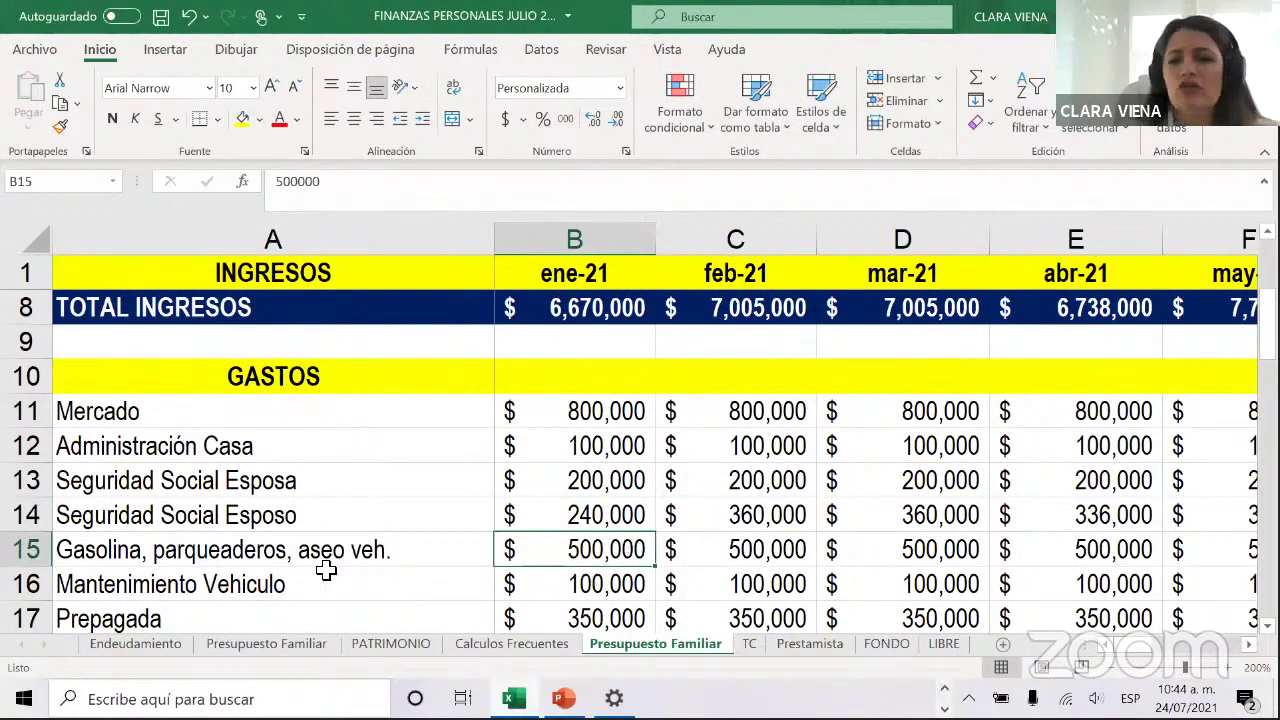
Highlight rows 15 and 16, Gasolina, parqueaderos, aseo veh. and Mantenimiento Vehiculo, with a yellow fill
click(20, 549)
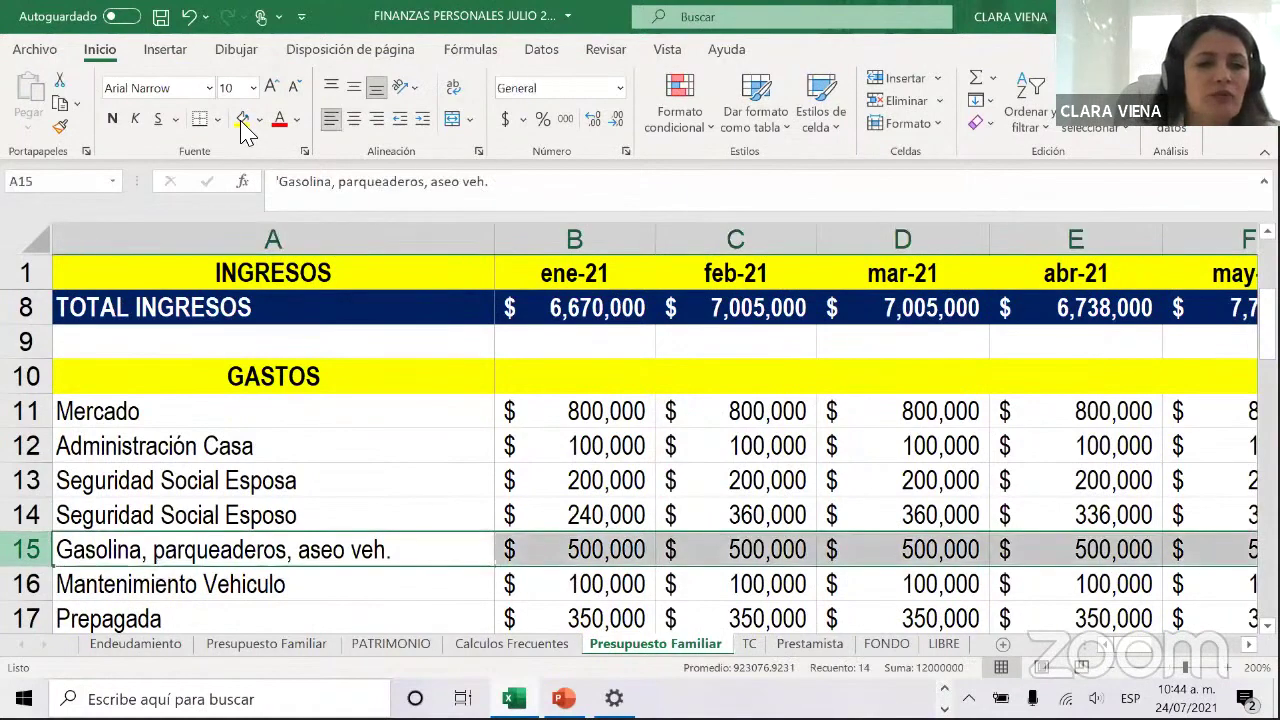
click(244, 121)
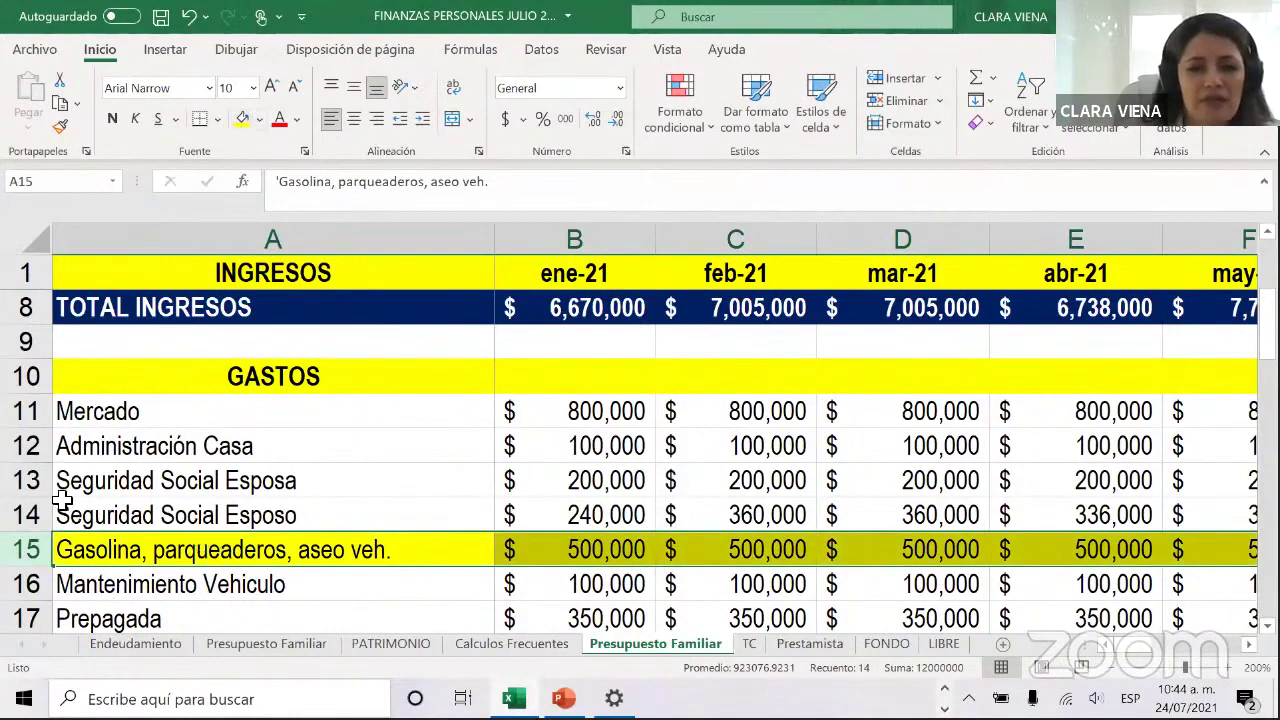
scroll(28, 490, down, 1)
click(28, 480)
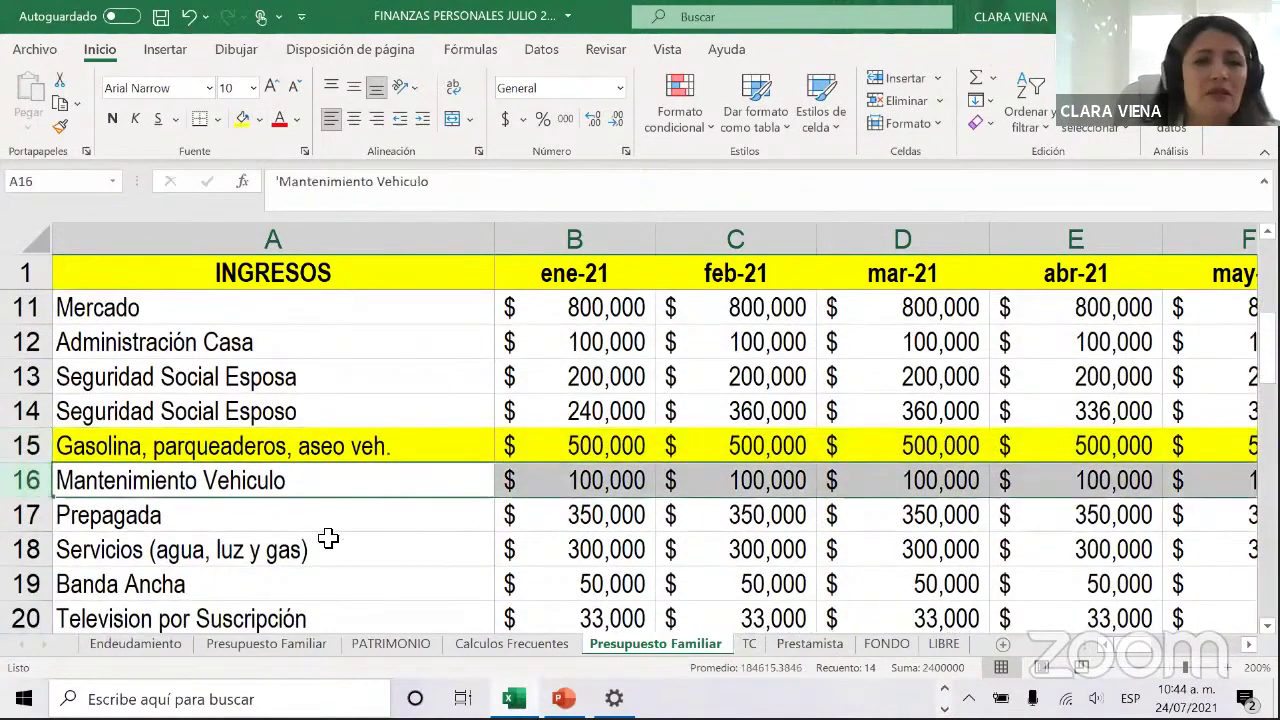
key(F4)
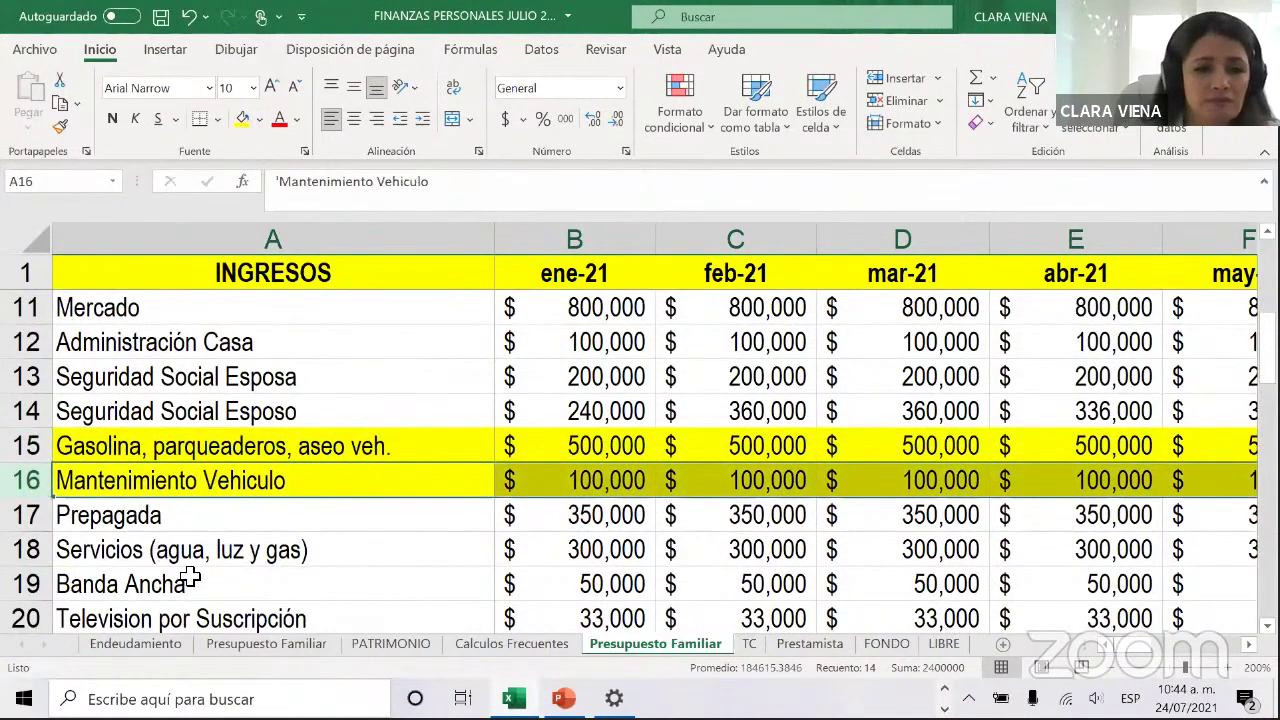
Look over the expense rows below Mantenimiento Vehiculo, and return to its ene-21 amount in B16
scroll(186, 571, down, 1)
scroll(260, 578, down, 1)
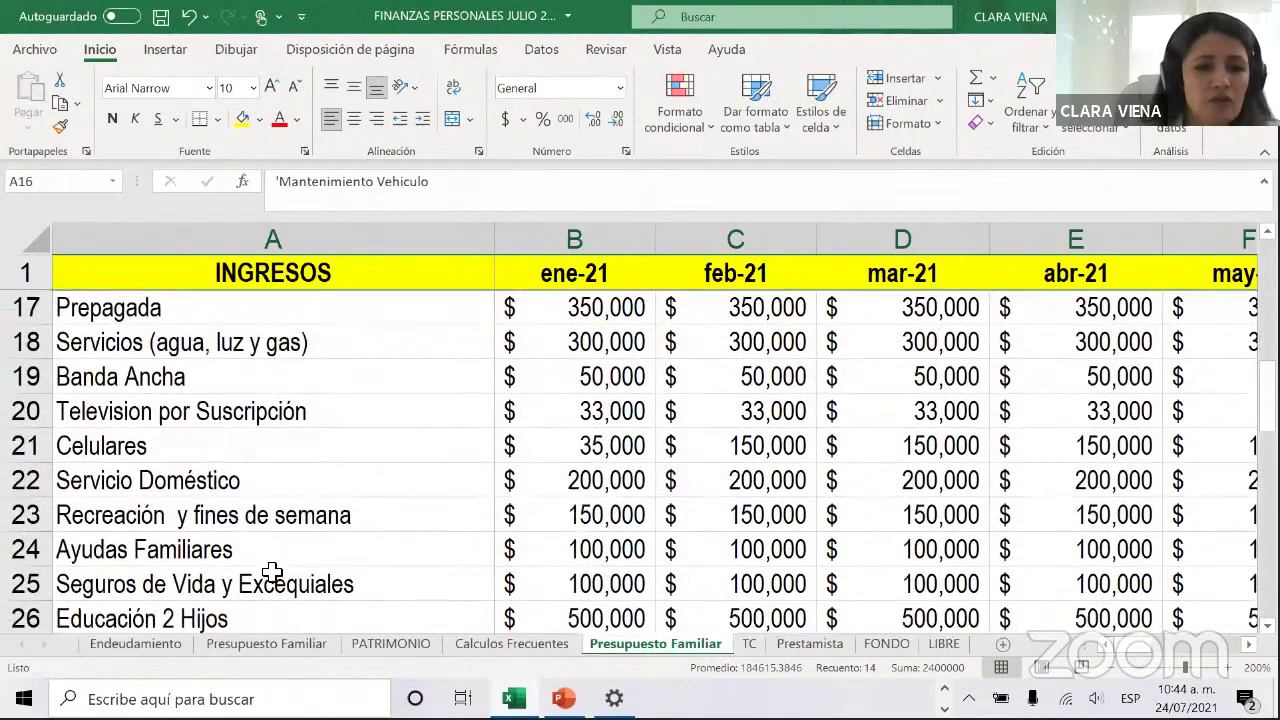
scroll(331, 551, down, 1)
scroll(330, 551, up, 2)
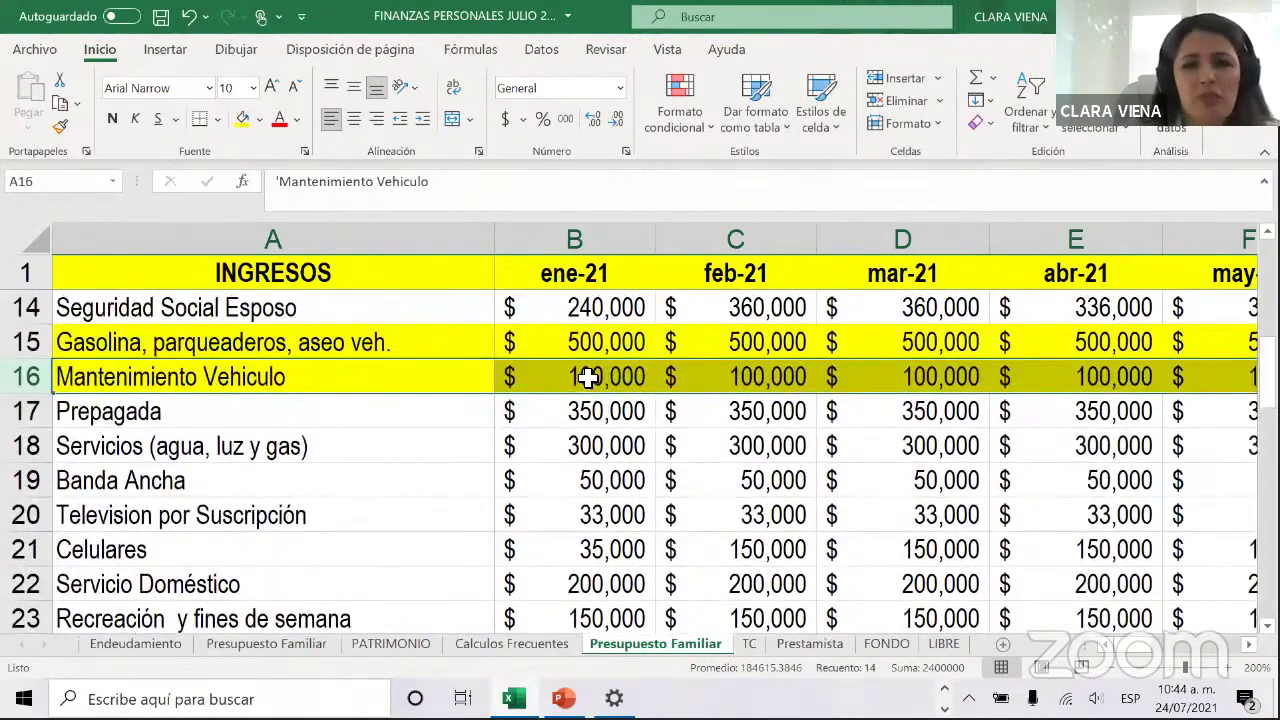
click(600, 388)
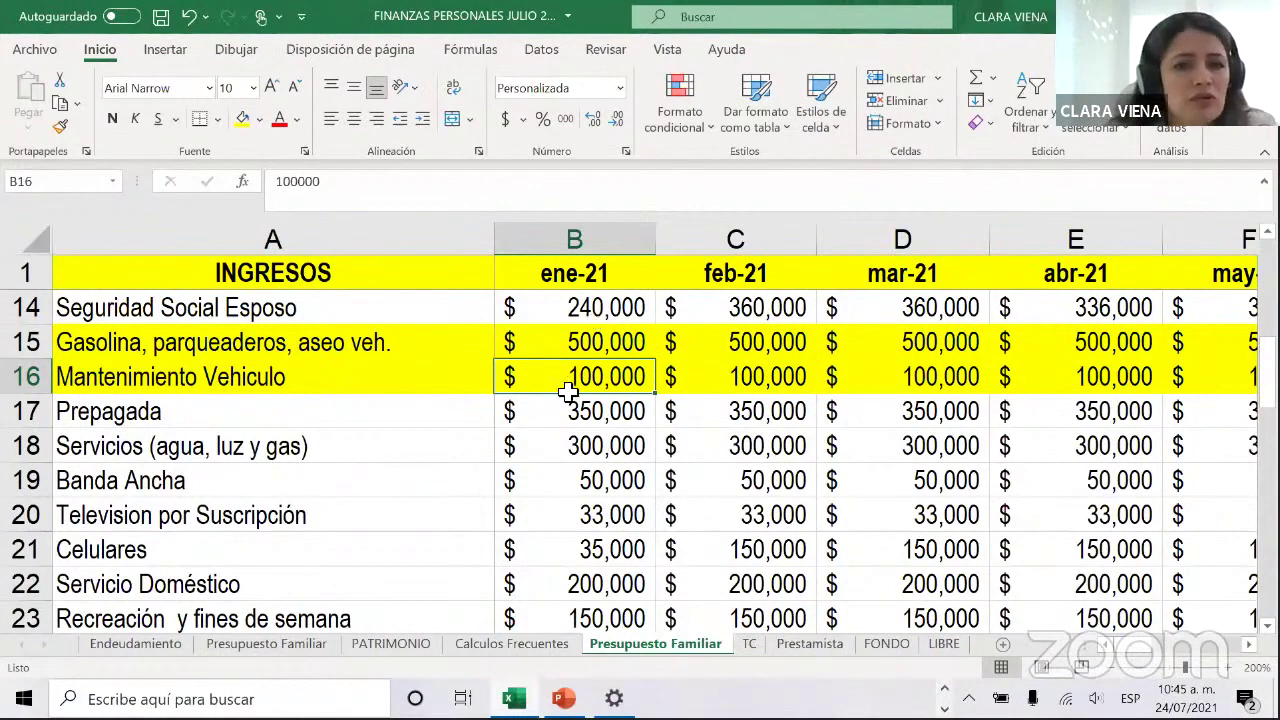
Highlight row 23, Recreación y fines de semana, with the standard orange fill
scroll(566, 392, down, 1)
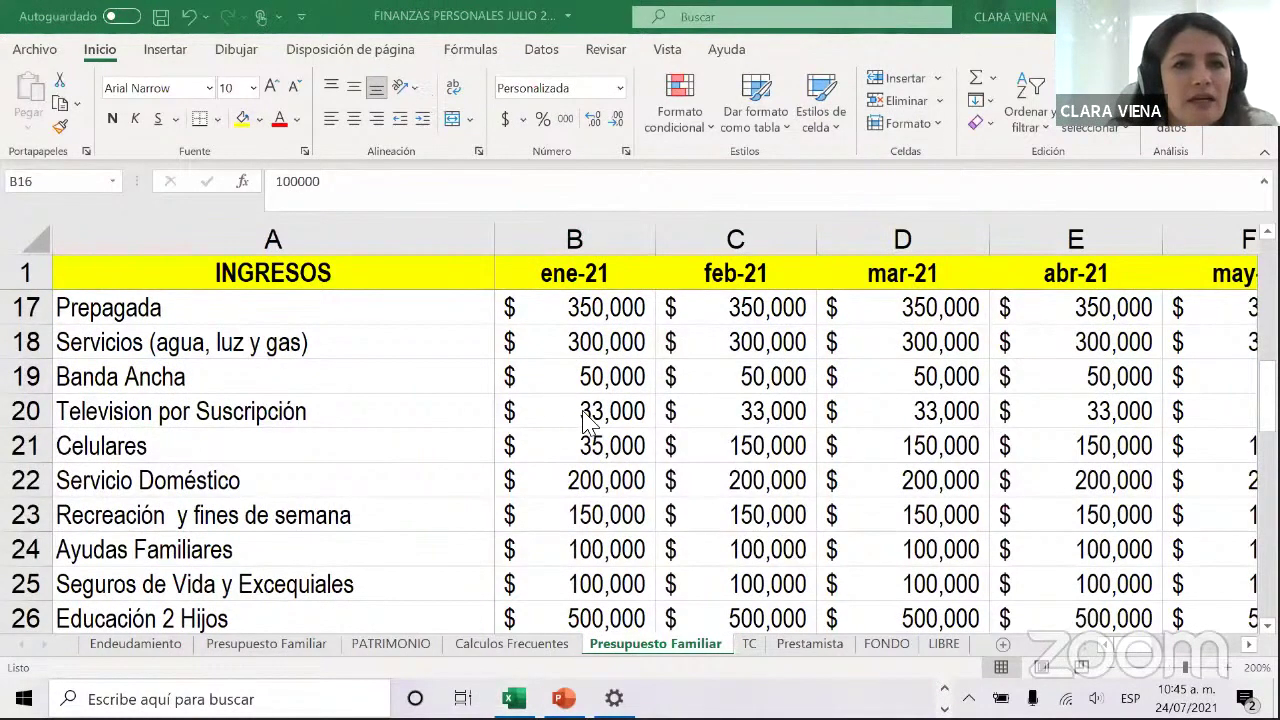
scroll(534, 403, down, 1)
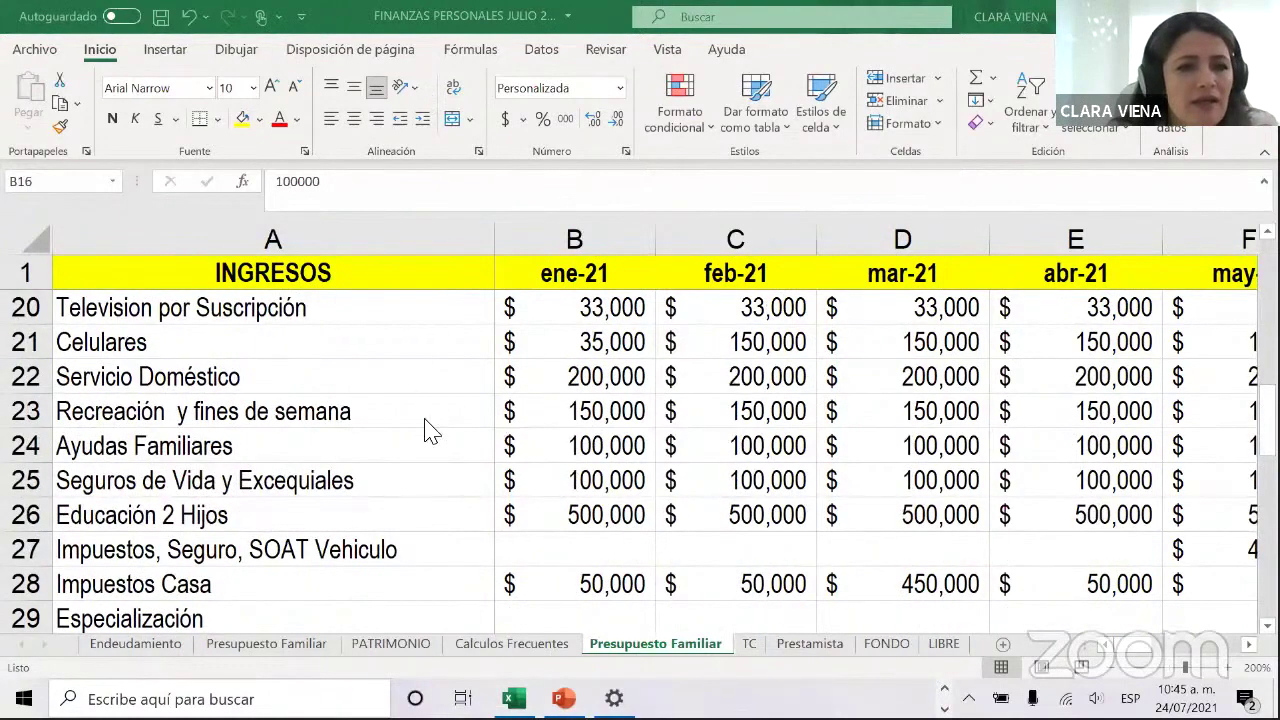
click(32, 411)
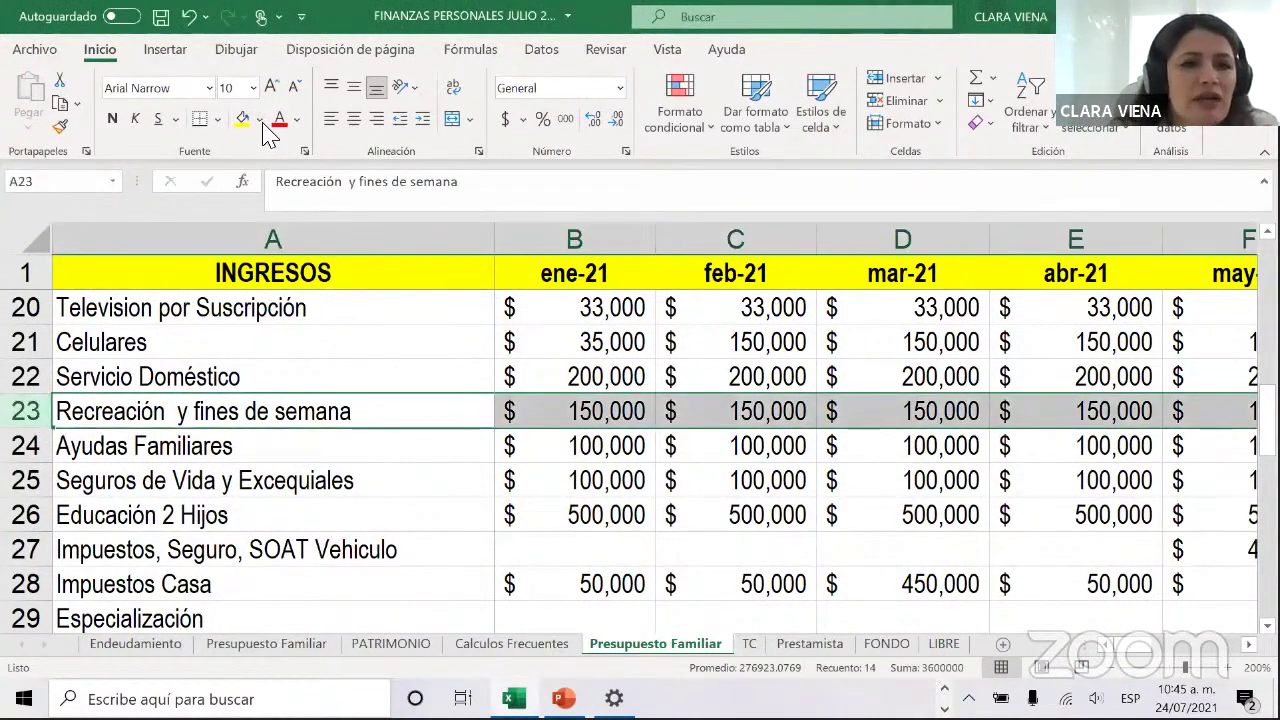
click(258, 119)
click(279, 305)
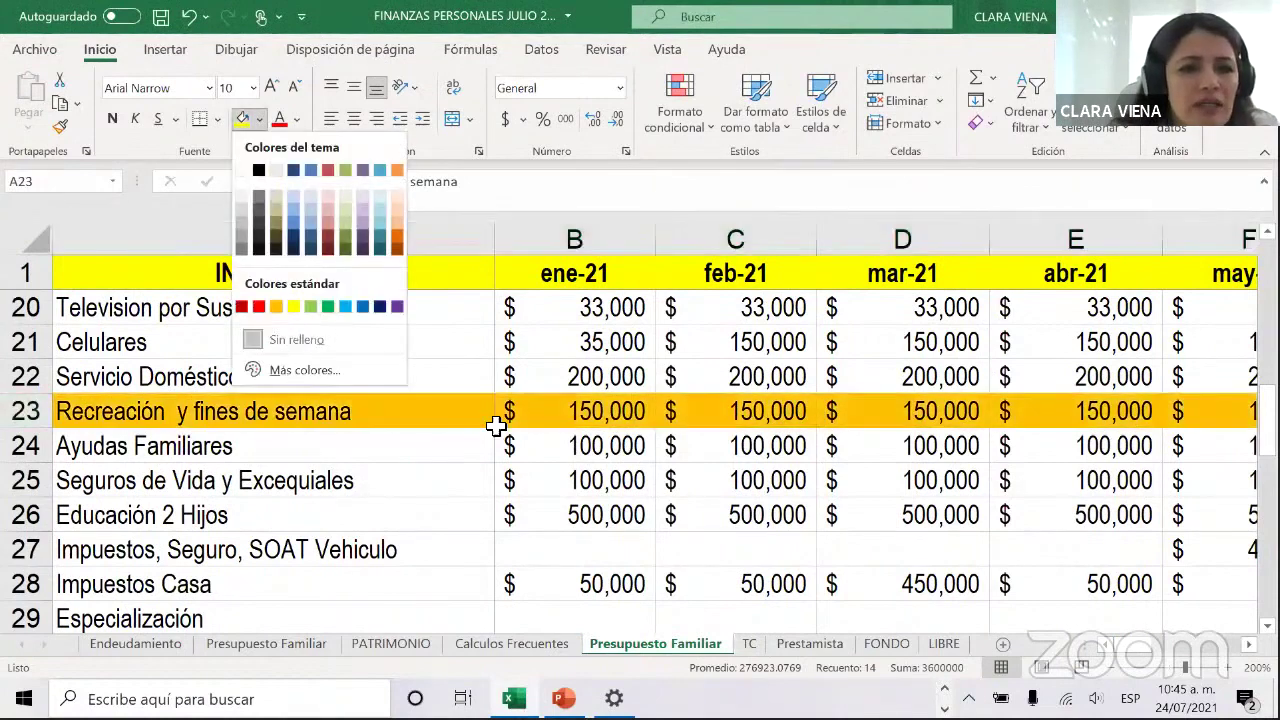
click(554, 418)
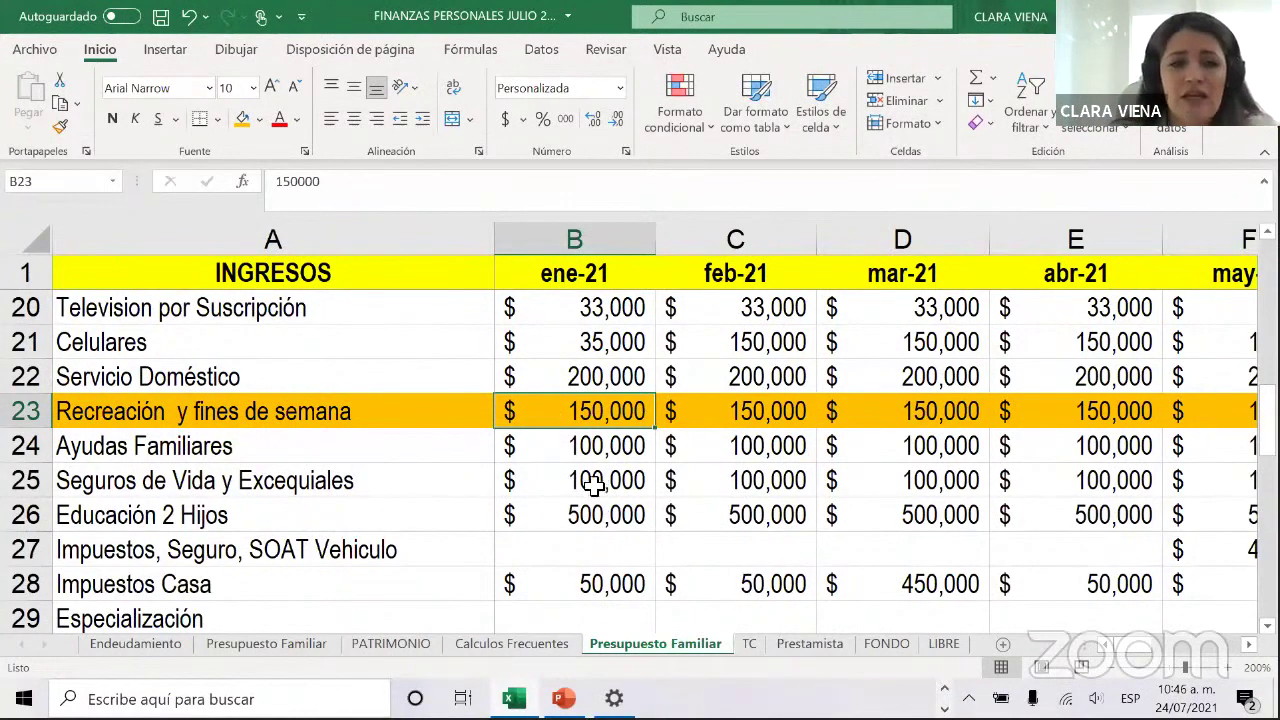
Review the Educación 2 Hijos amount in B26, the Especialización row and the abr-21 Vacaciones amount in E30
click(613, 515)
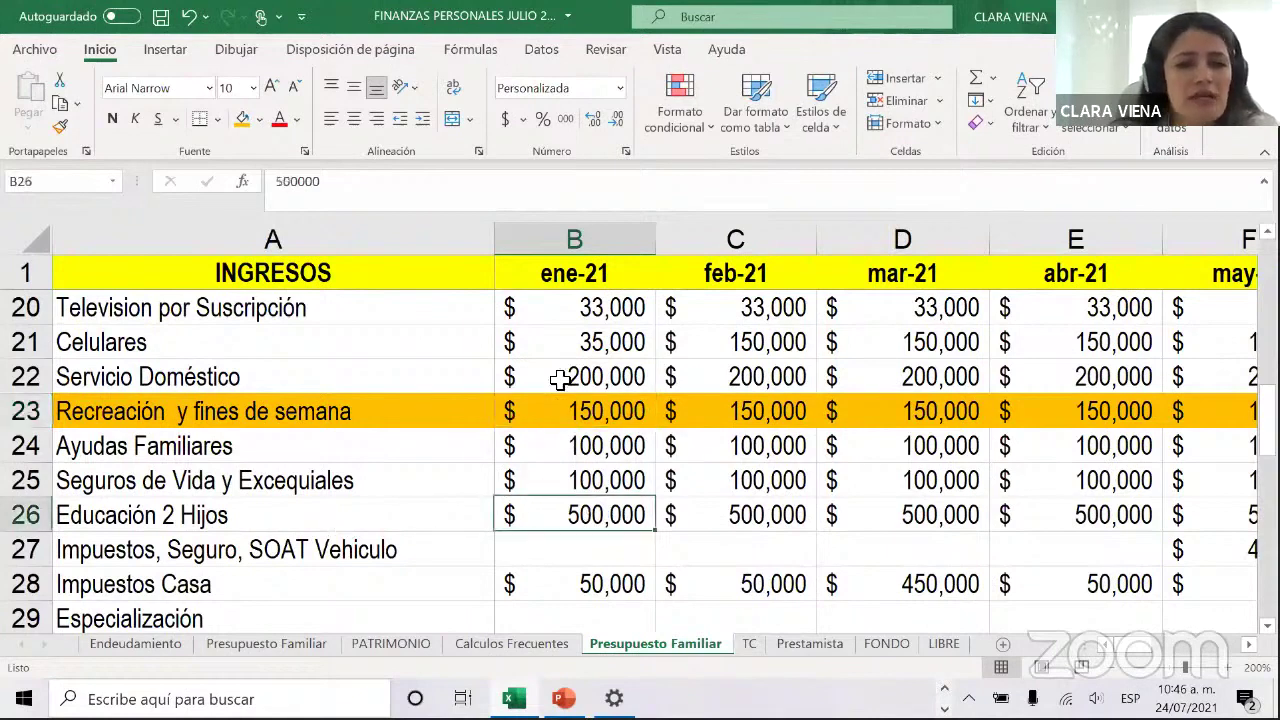
scroll(580, 486, down, 1)
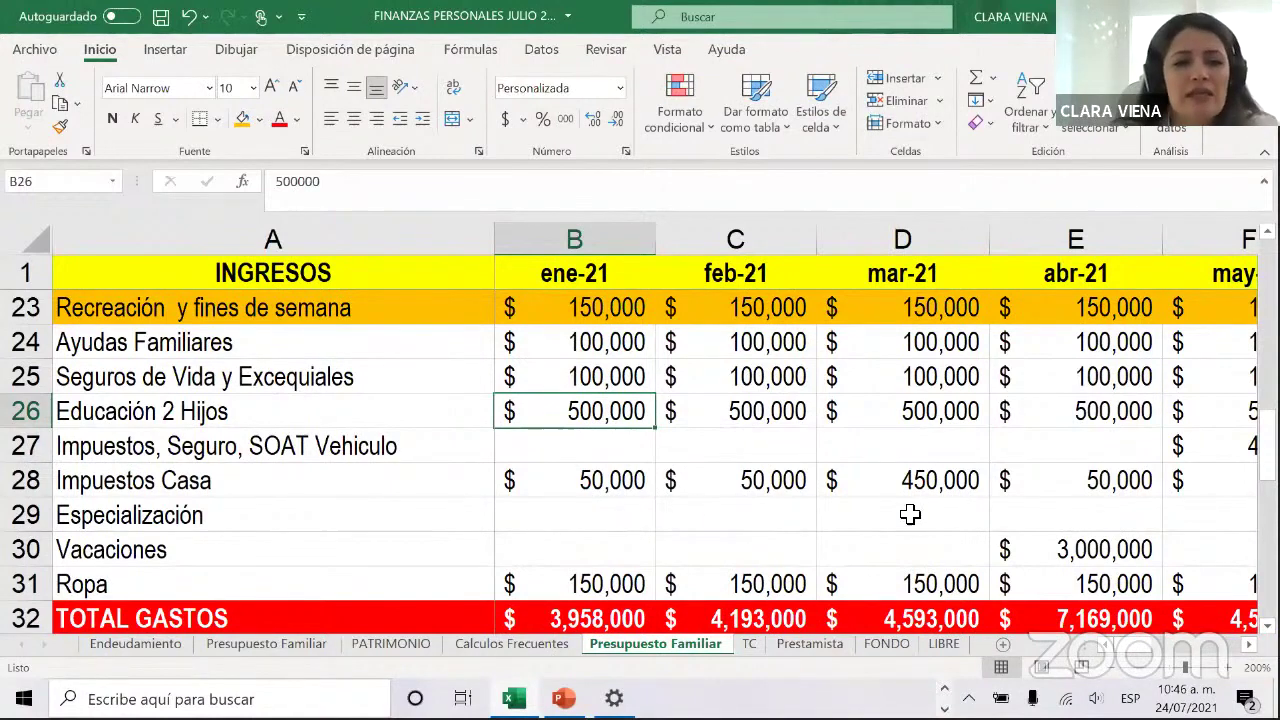
key(Down)
key(Down)
click(672, 515)
key(Right)
key(Right)
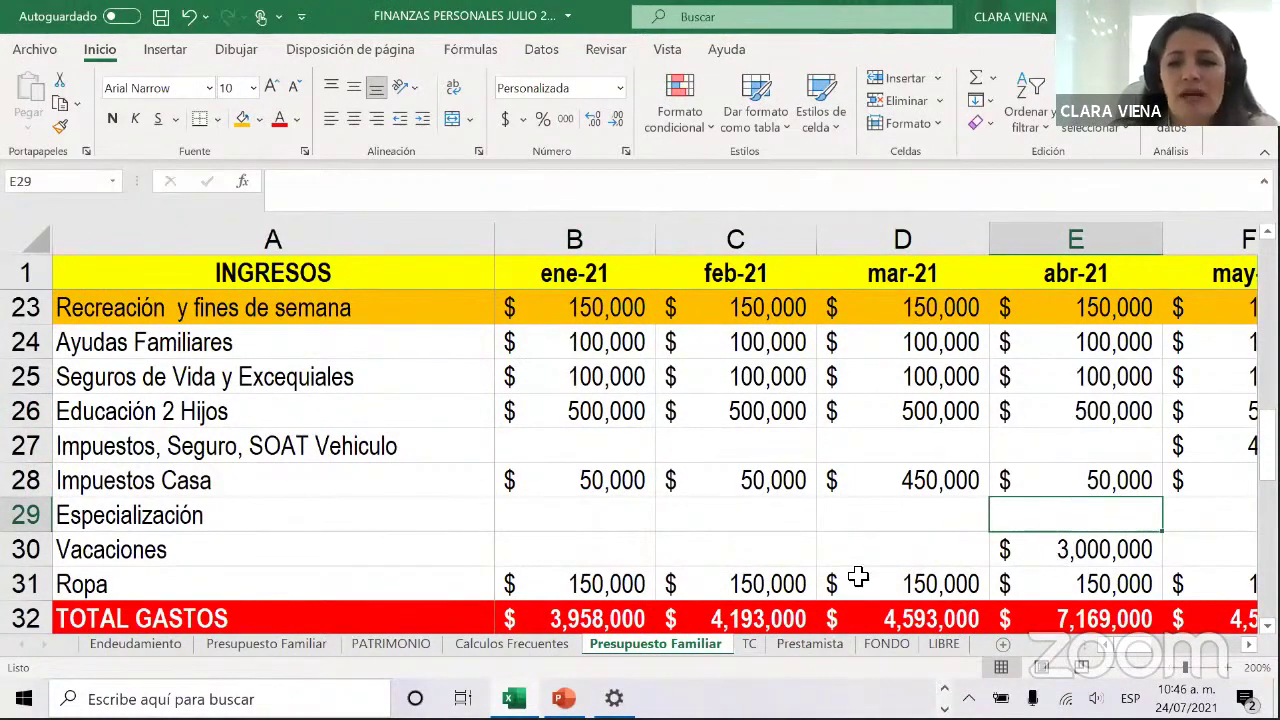
key(Down)
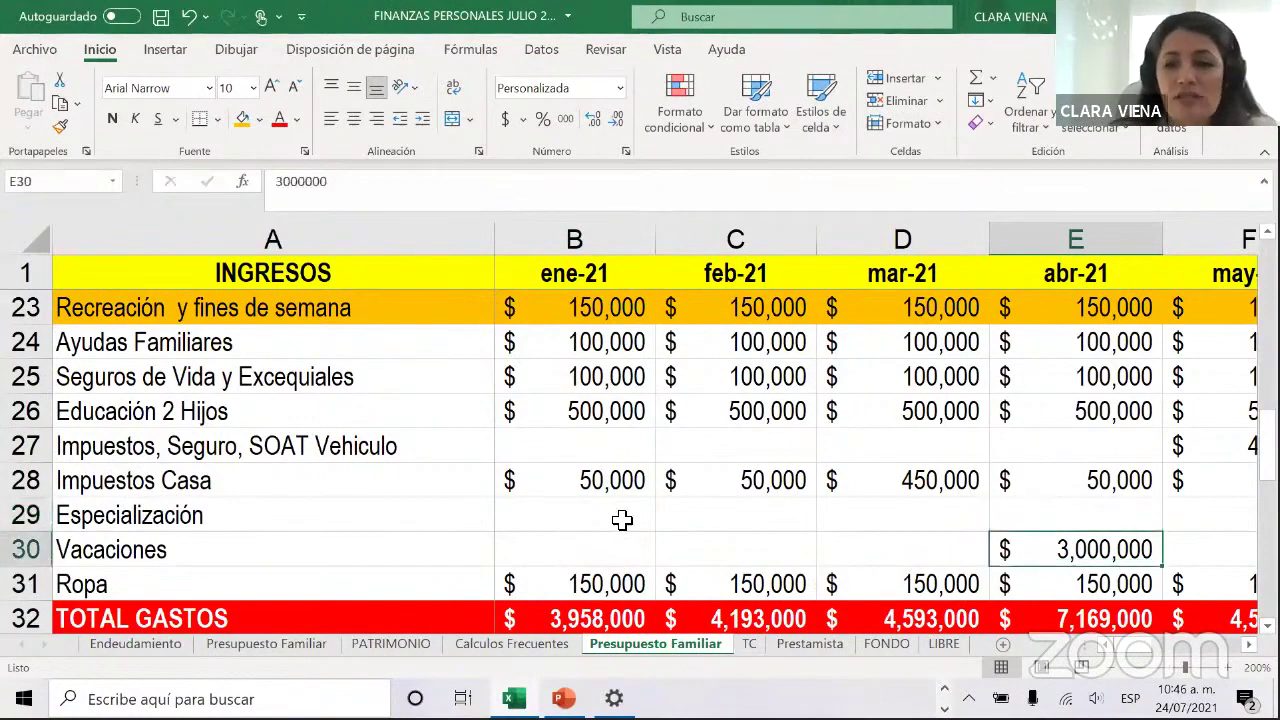
Compare the Vacaciones cells in row 30 from ene-21 to may-21, ending on the abr-21 amount
scroll(610, 494, down, 1)
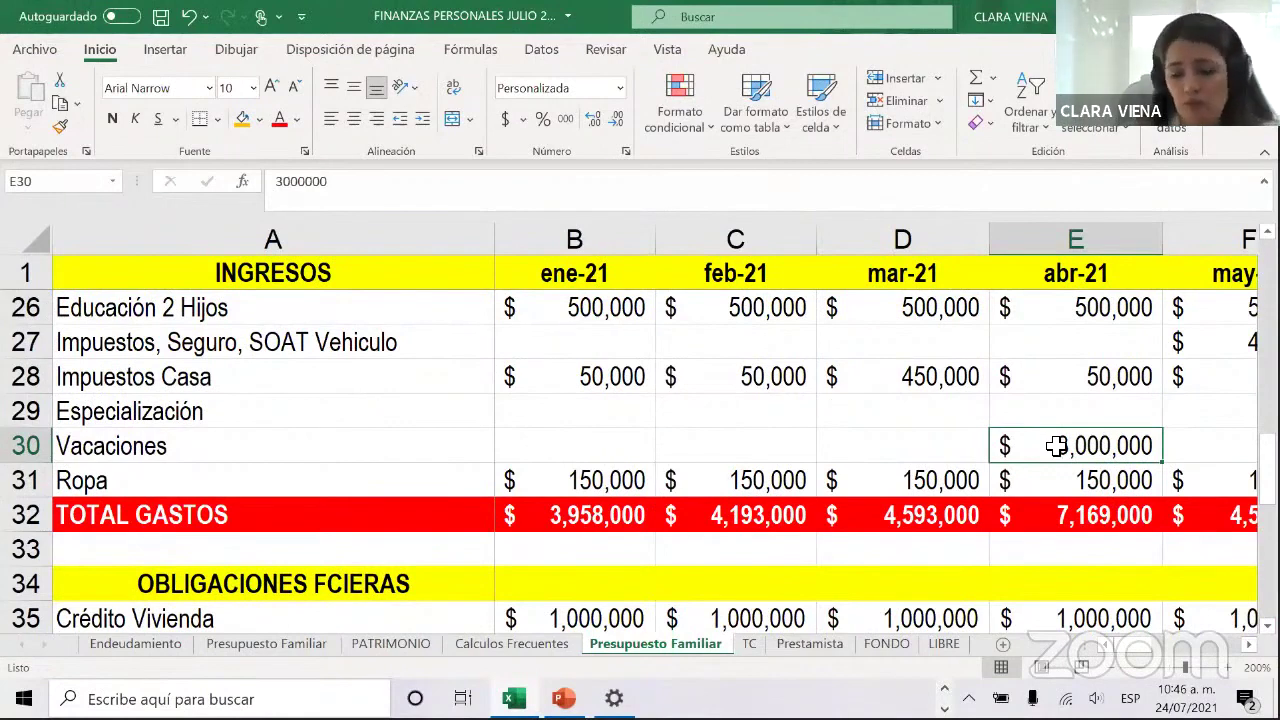
key(Left)
key(Left)
key(Left)
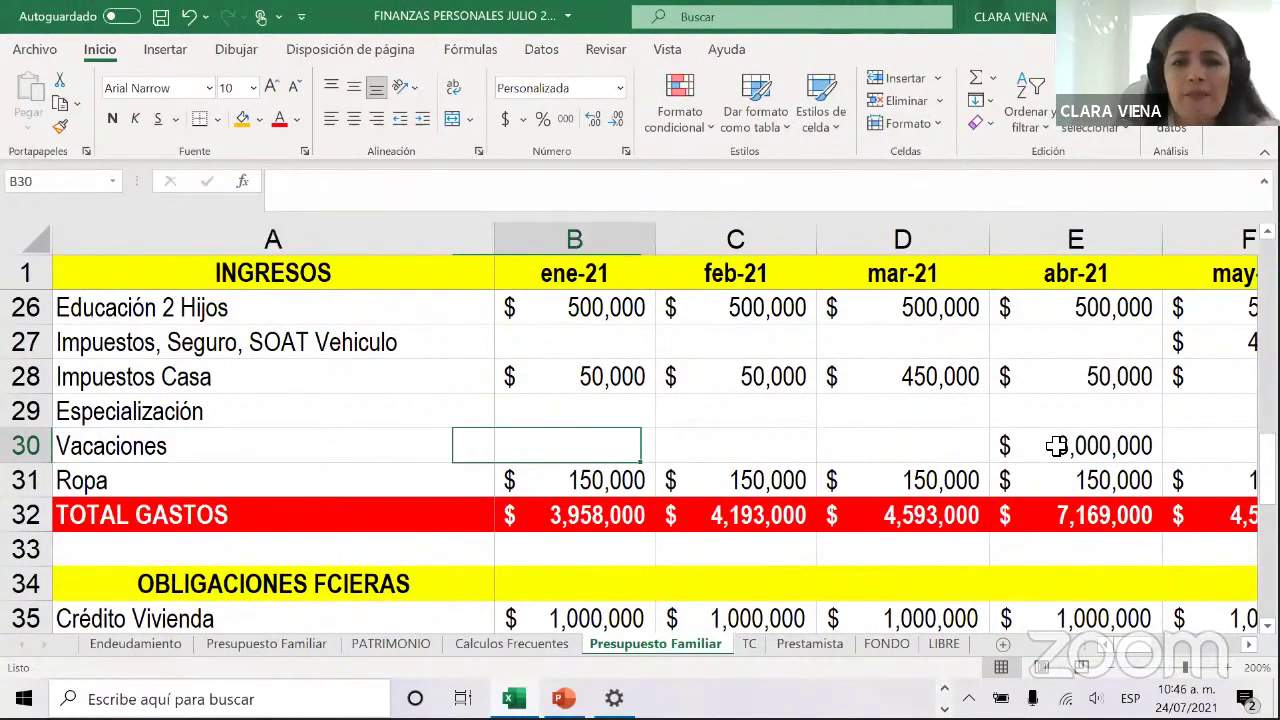
key(Right)
key(Right)
key(Right)
key(Right)
key(Left)
key(Left)
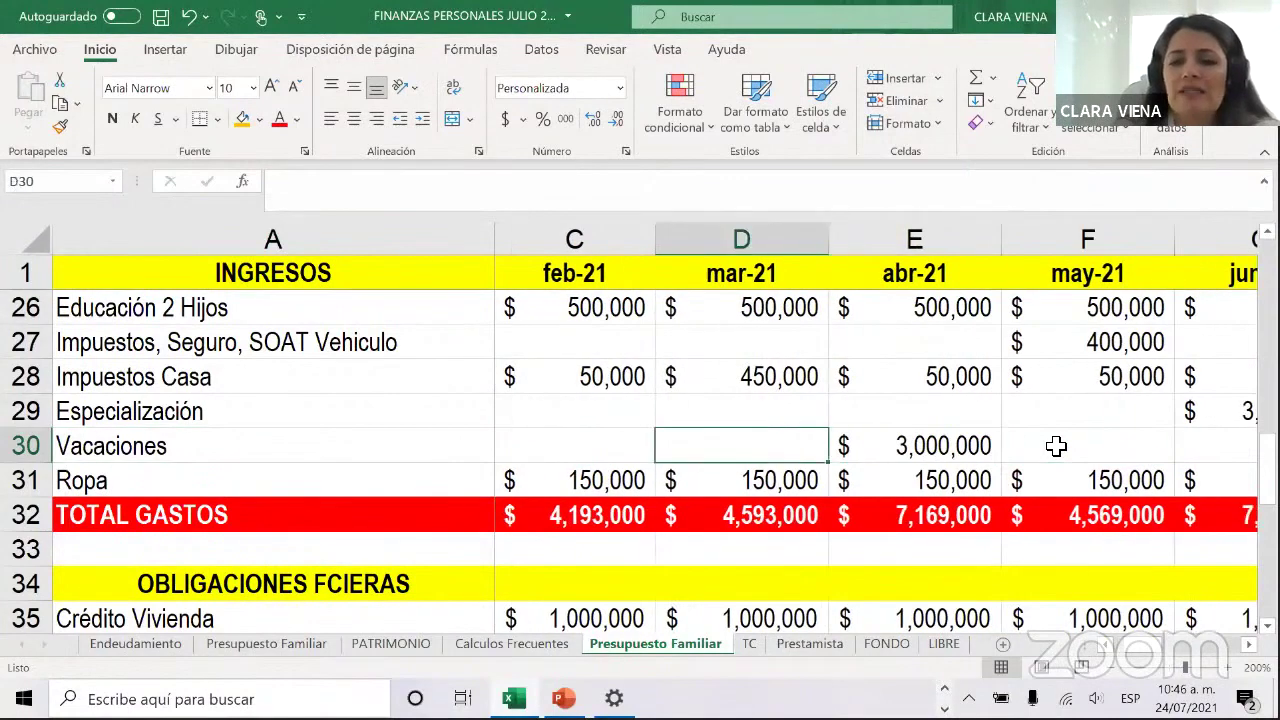
key(Right)
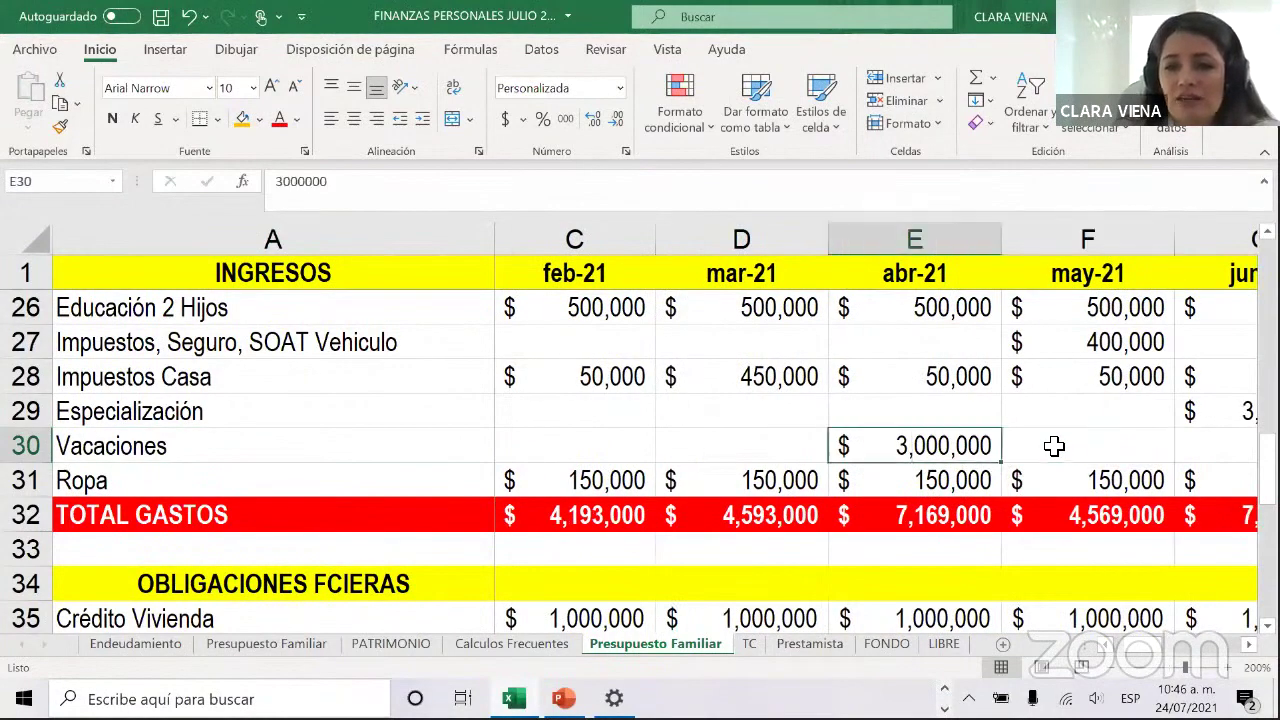
Follow the abr-21 column down through the Obligaciones Fcieras rows, and examine the FLUJO DE CAJA NETO formula in E42
key(Down)
key(Down)
key(Down)
key(Down)
key(Down)
key(Down)
key(Down)
key(Down)
key(Down)
key(Down)
key(Down)
key(Down)
key(Down)
key(Down)
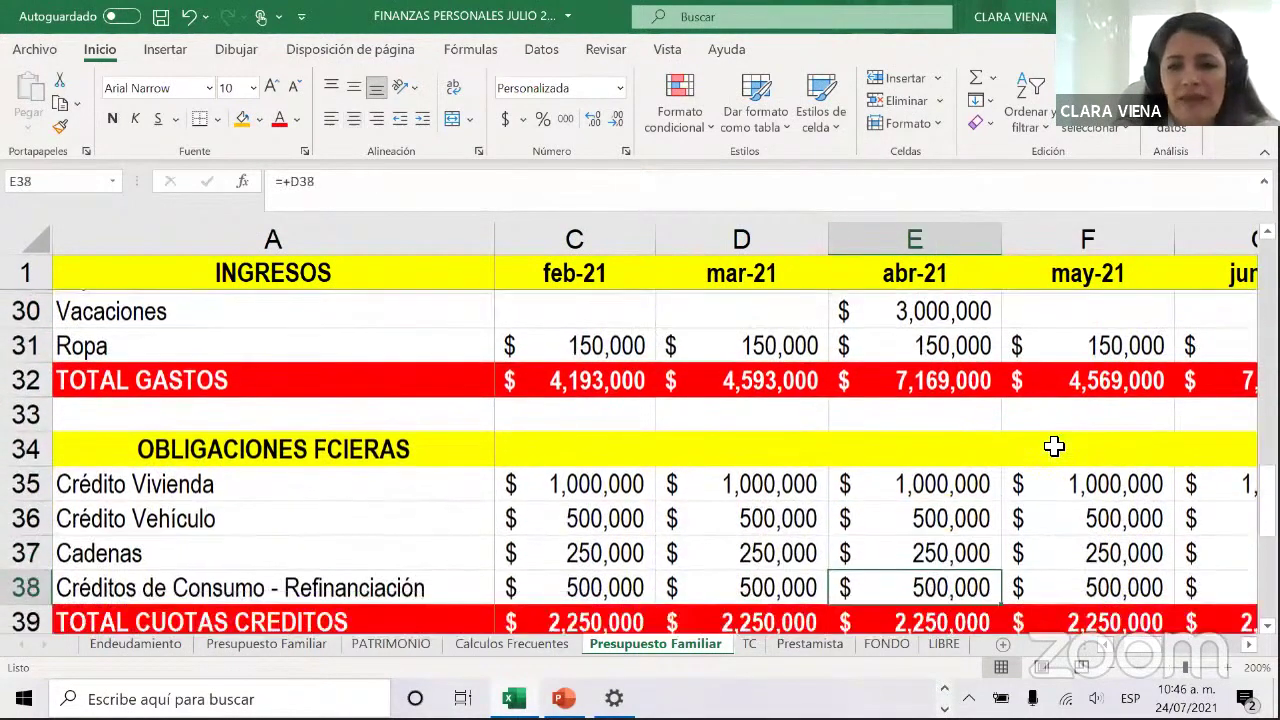
key(Up)
key(Up)
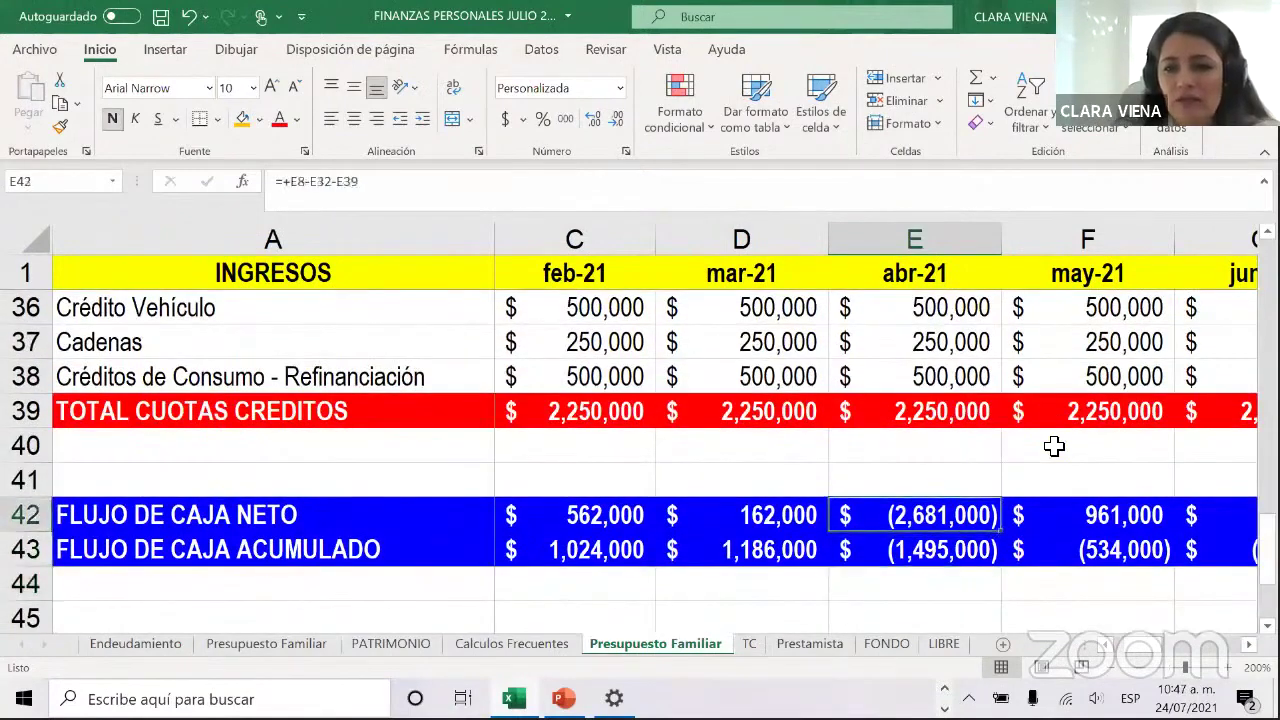
key(Down)
key(Up)
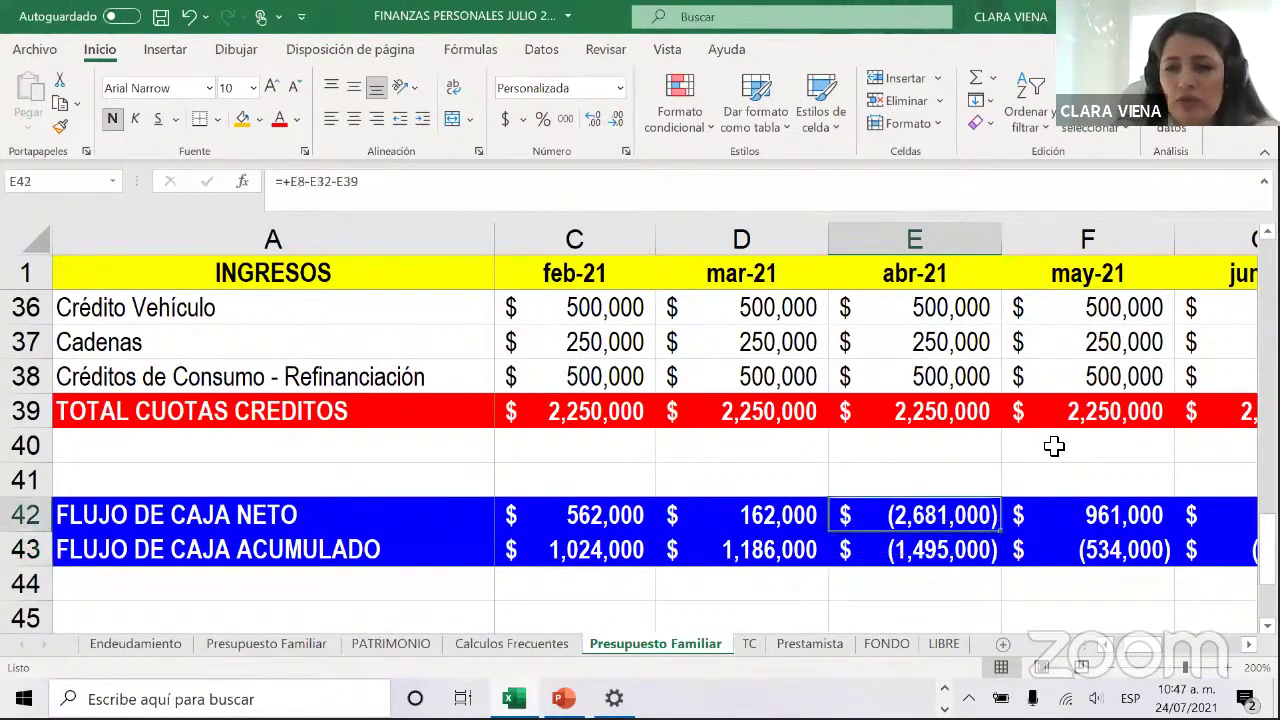
Try an amount of 1,500,000 for the abr-21 Vacaciones expense in E30
key(Up)
key(Up)
key(Up)
key(Up)
key(Up)
key(Up)
key(Up)
key(Up)
key(Up)
key(Up)
key(Up)
key(Up)
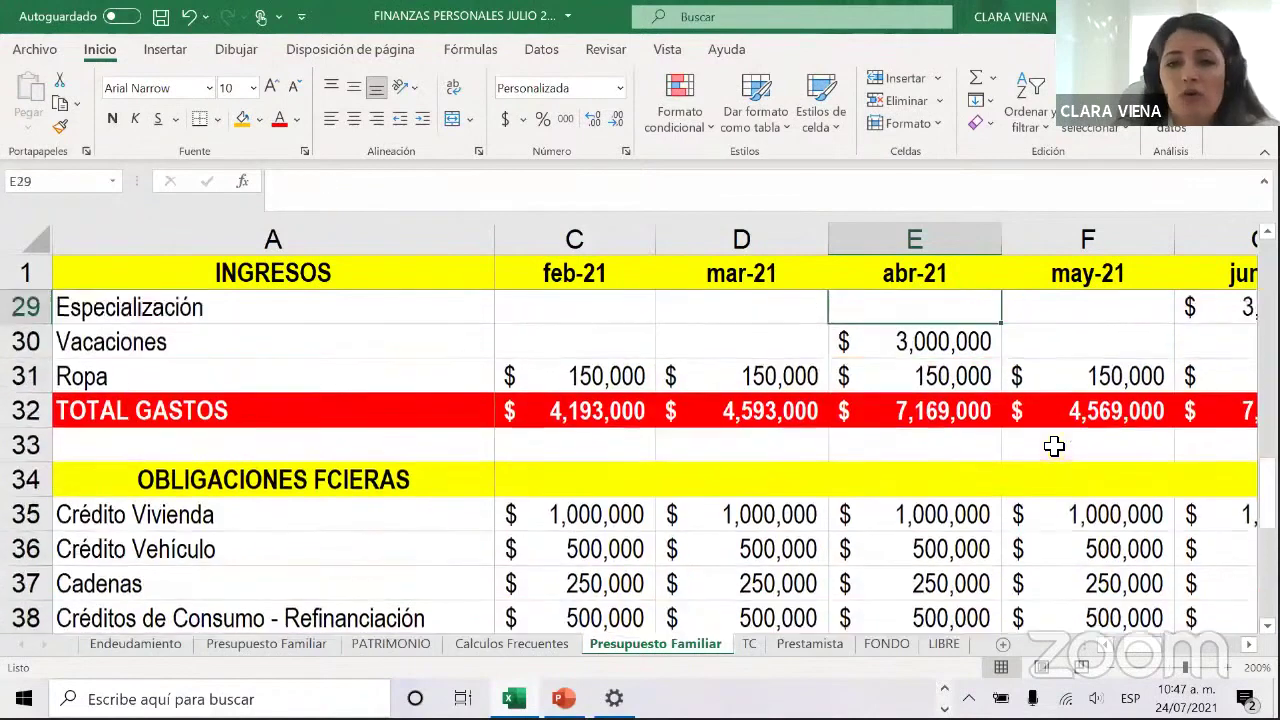
text(1500000)
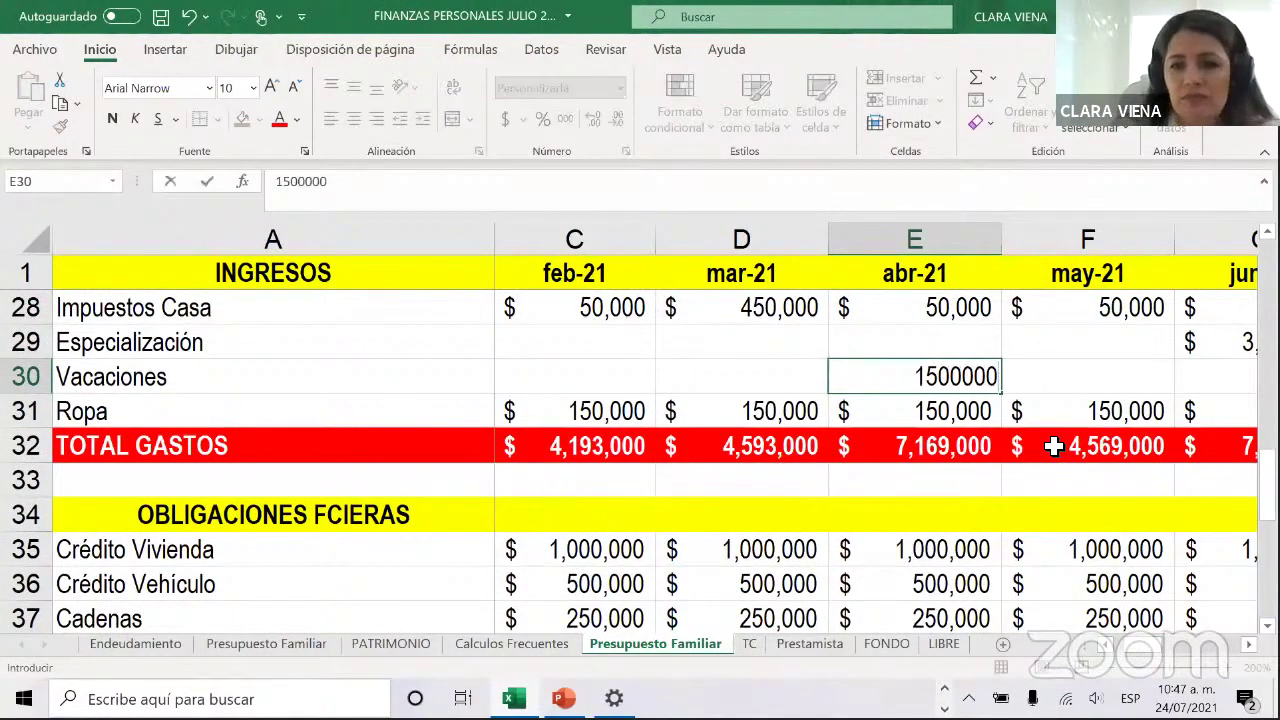
key(Return)
key(Up)
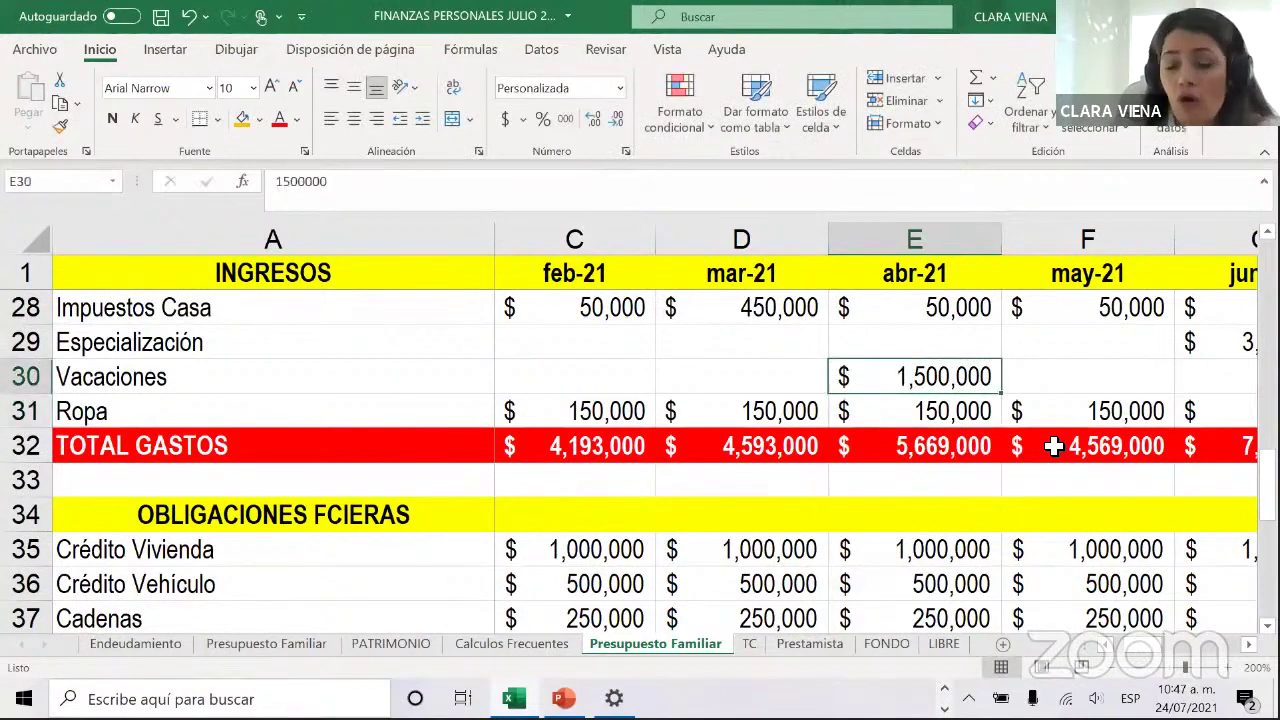
Follow the abr-21 column down to examine its FLUJO DE CAJA NETO and FLUJO DE CAJA ACUMULADO in rows 42 and 43
key(Down)
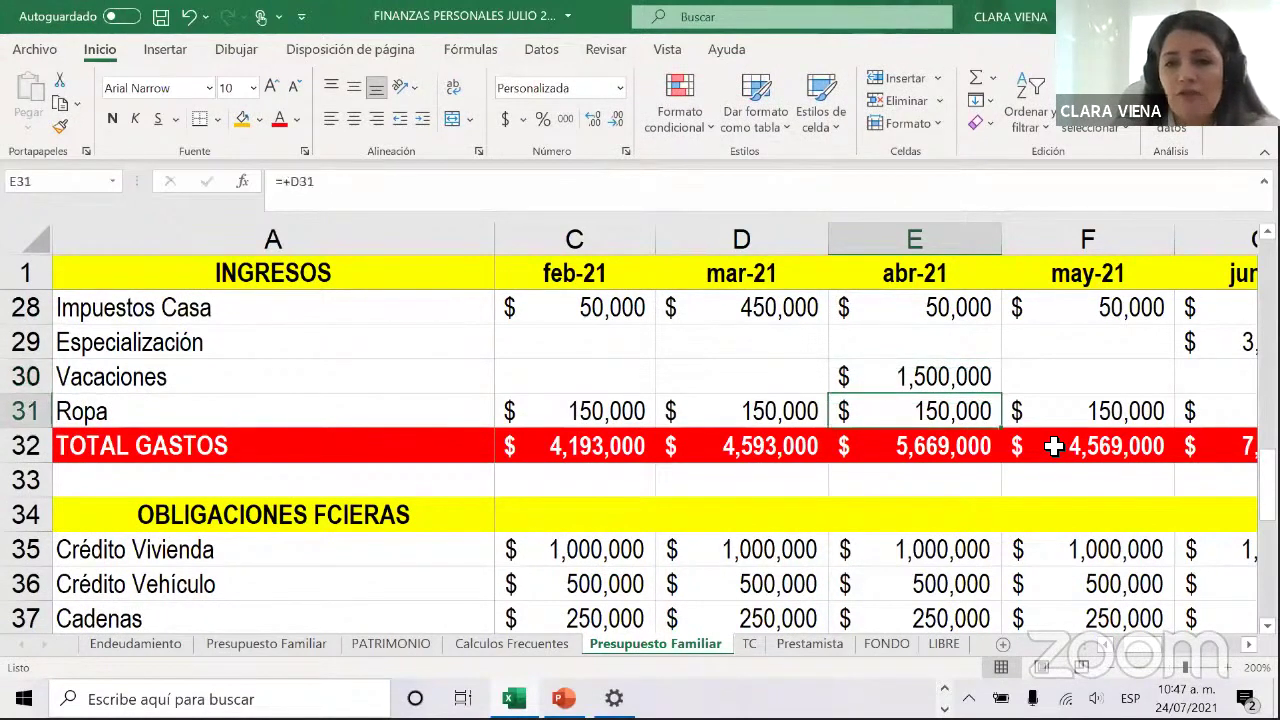
key(Up)
key(Down)
key(Down)
key(Down)
key(Down)
key(Down)
key(Down)
key(Down)
key(Down)
key(Down)
key(Down)
key(Down)
key(Down)
key(Down)
key(Down)
key(Down)
key(Down)
key(Down)
key(Down)
key(Down)
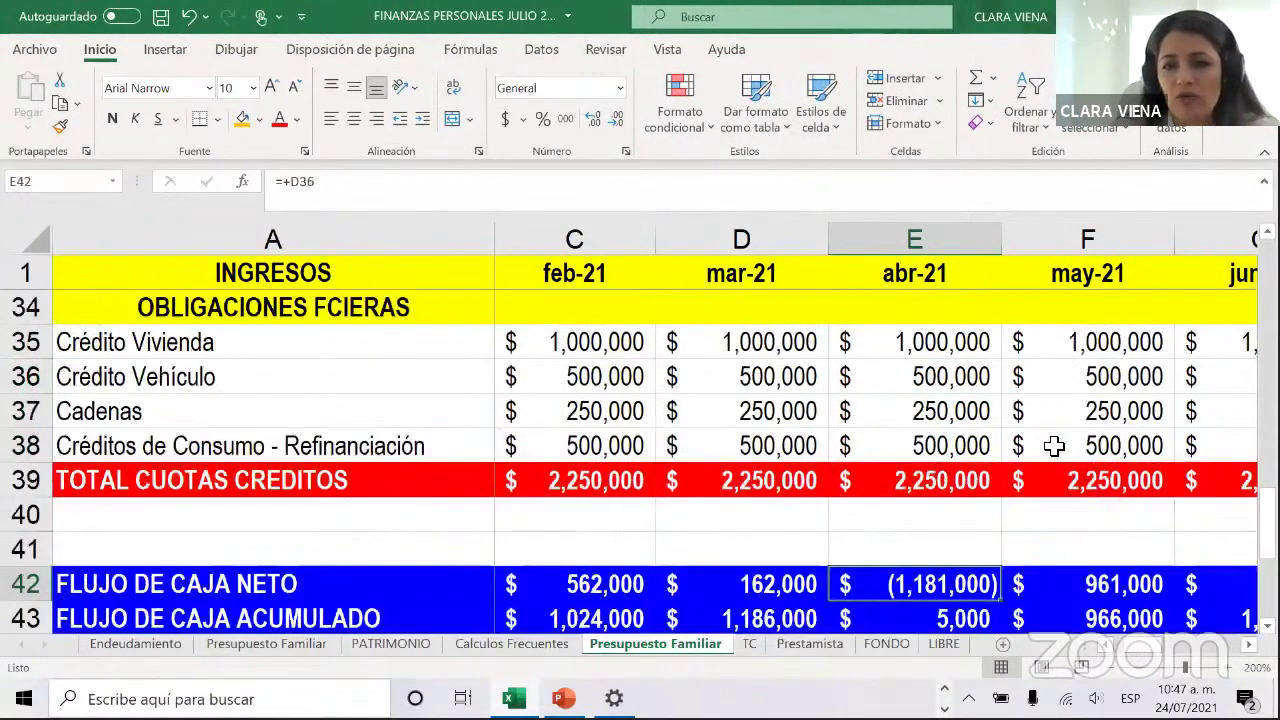
scroll(924, 520, up, 2)
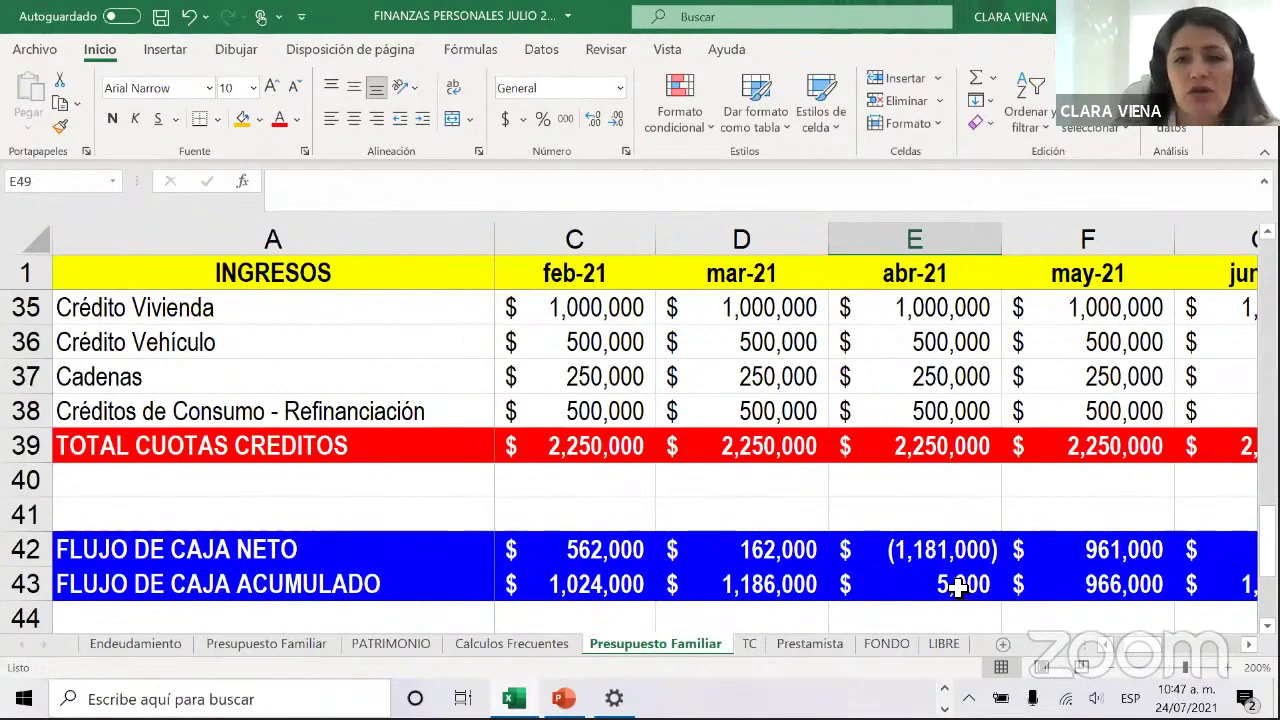
Set the abr-21 Vacaciones amount in E30 back to 3,000,000
scroll(955, 580, up, 1)
scroll(952, 572, up, 1)
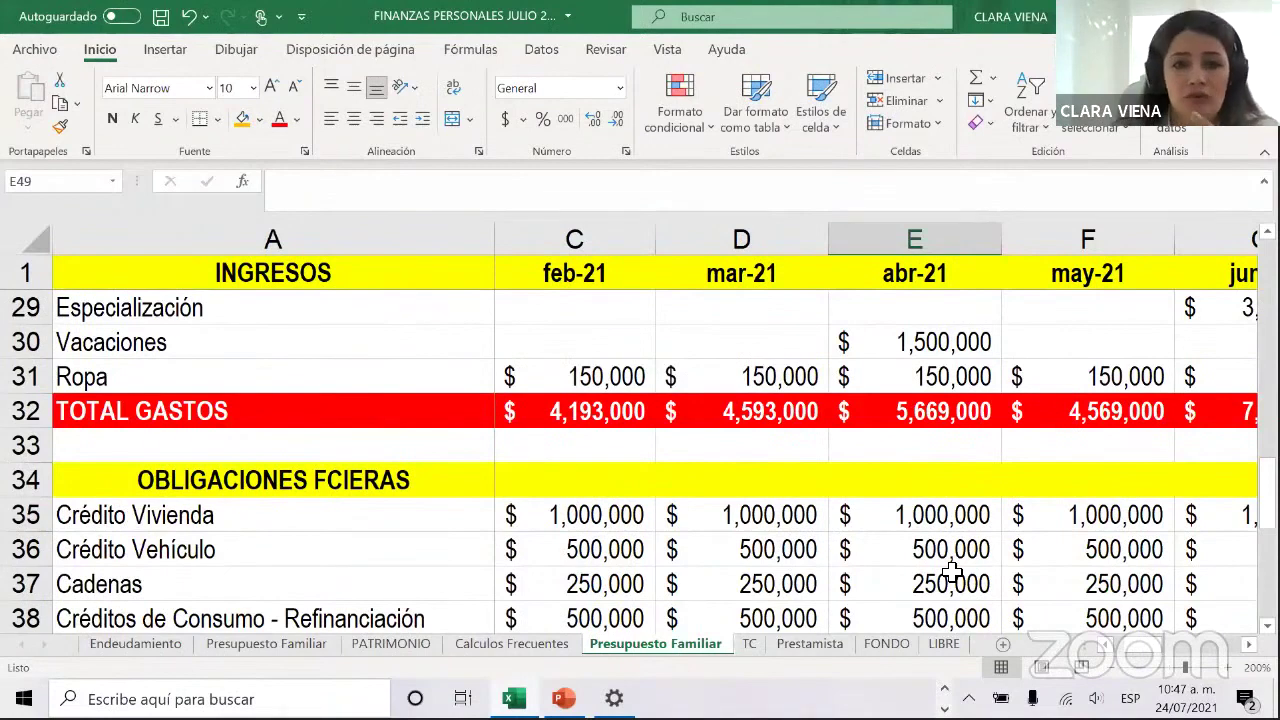
scroll(960, 470, up, 1)
click(956, 453)
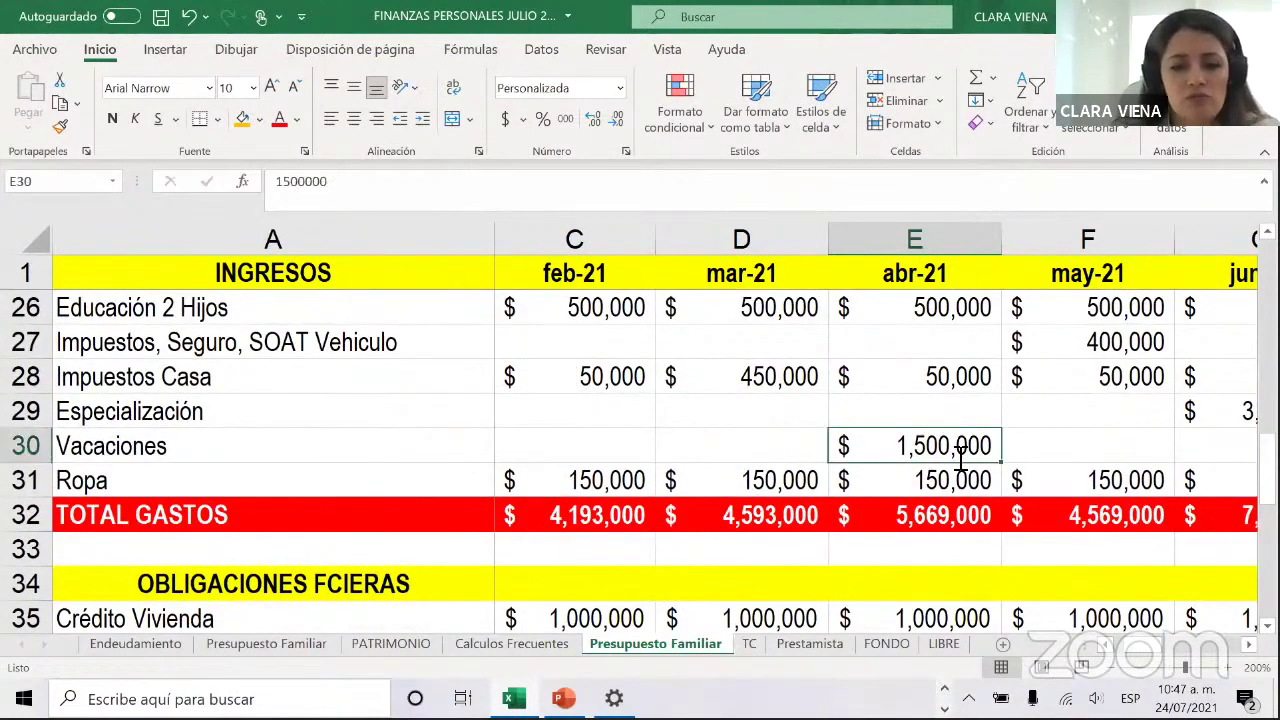
text(3,000,00)
text(0)
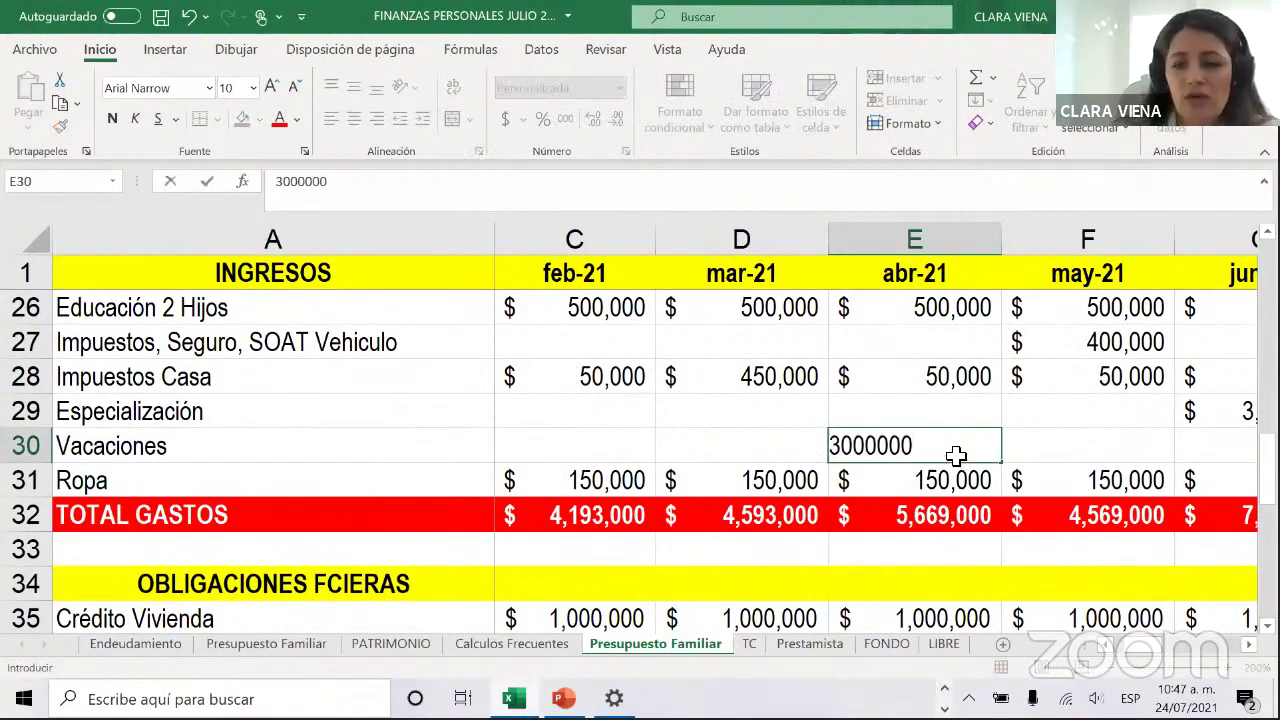
key(Return)
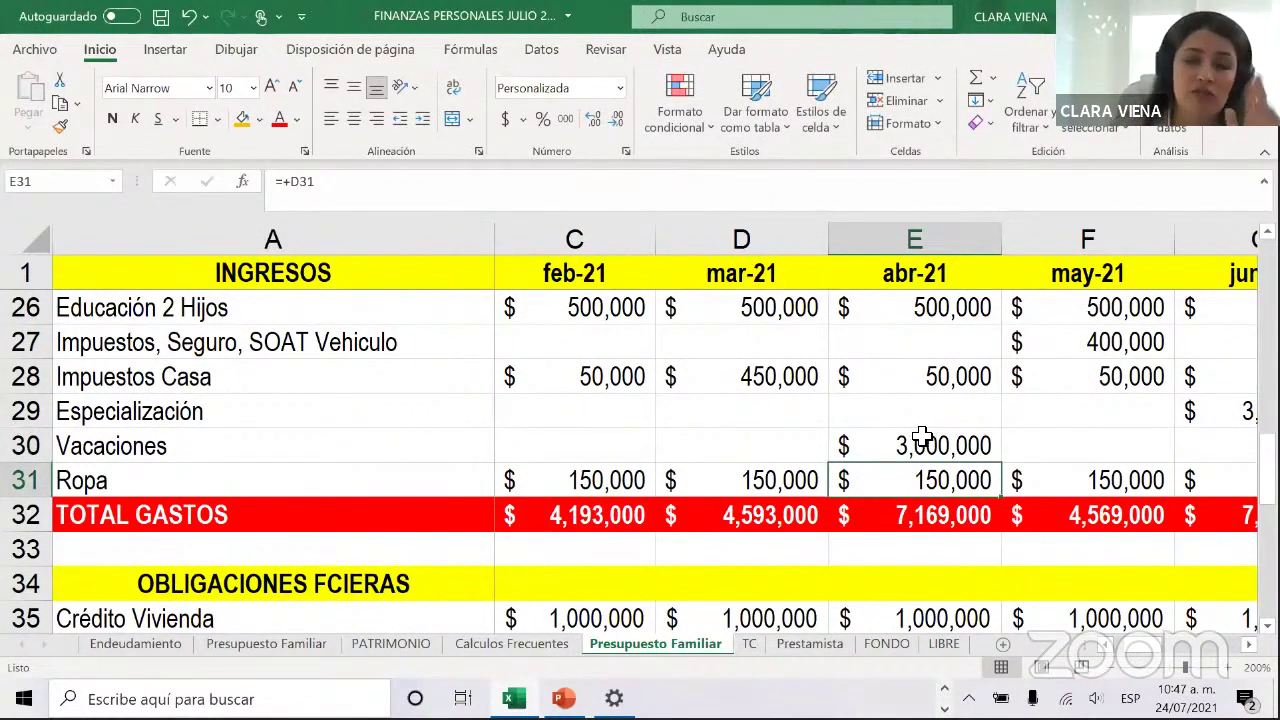
Examine FLUJO DE CAJA ACUMULADO in row 43 month by month, from abr-21 to dic-21
scroll(924, 435, down, 3)
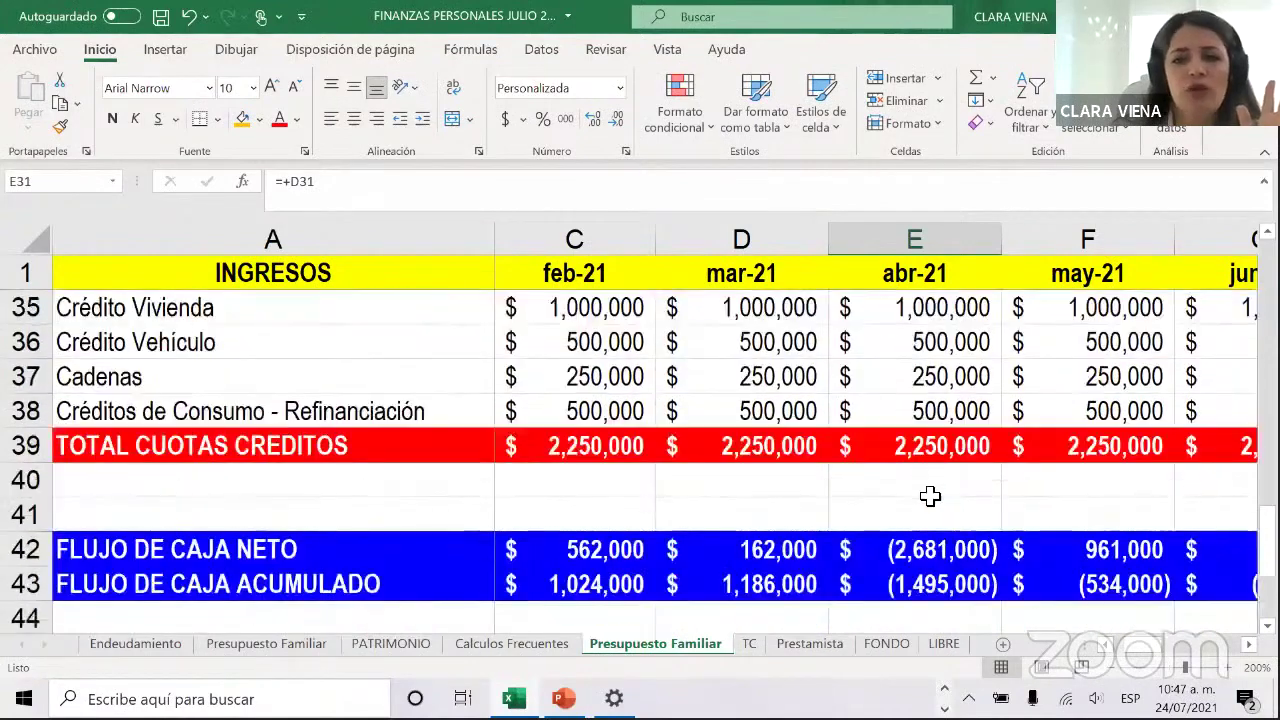
scroll(930, 496, down, 3)
click(930, 482)
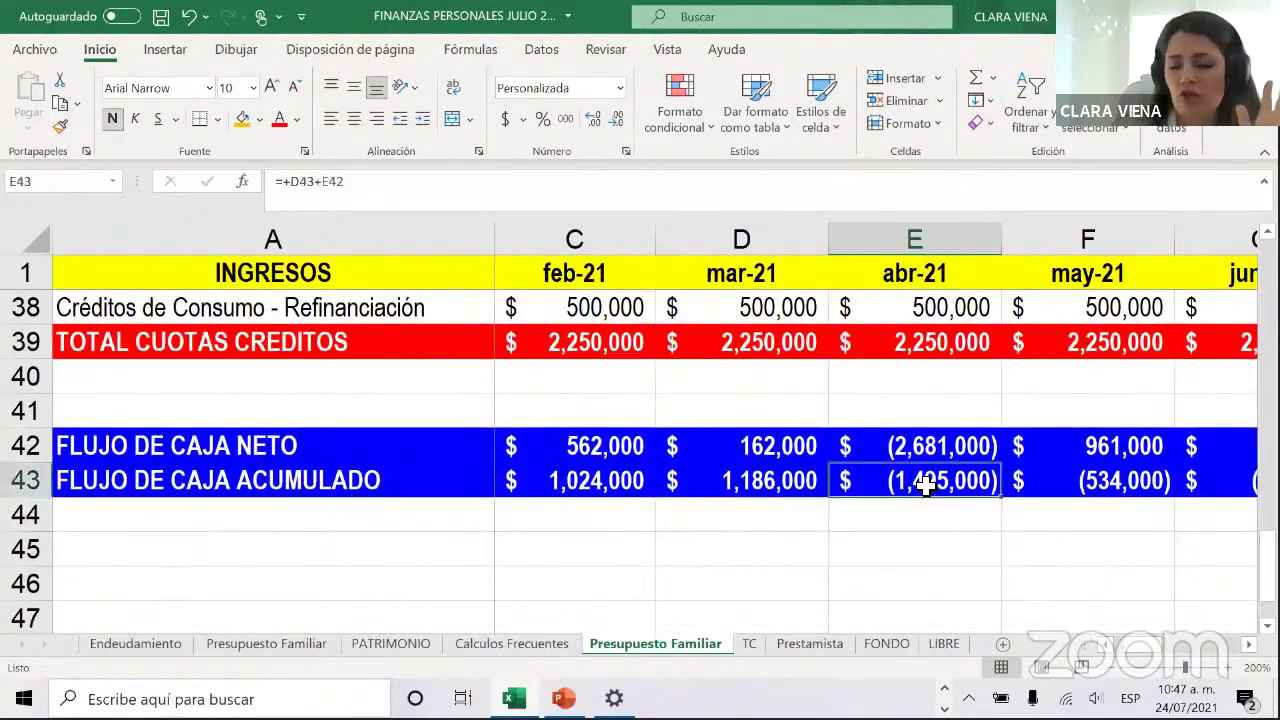
key(Right)
key(Right)
key(Right)
key(Right)
key(Right)
key(Right)
key(Right)
key(Right)
key(Right)
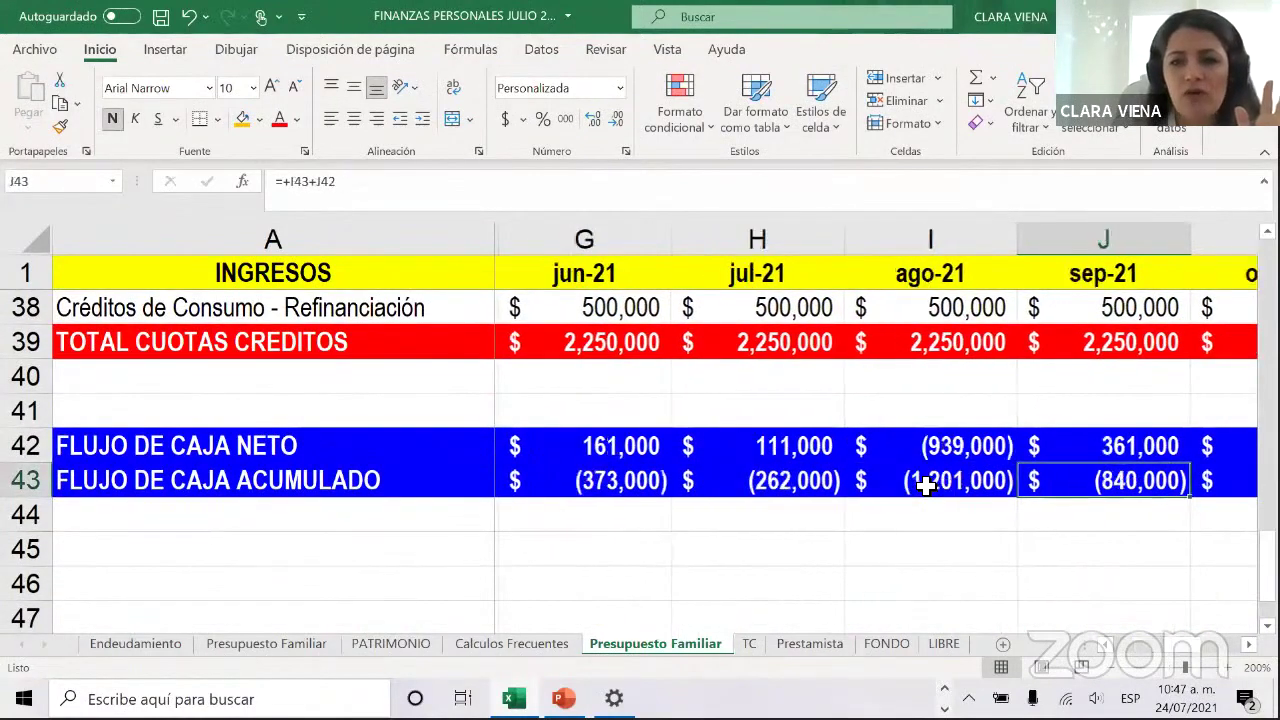
key(Right)
key(Left)
key(Left)
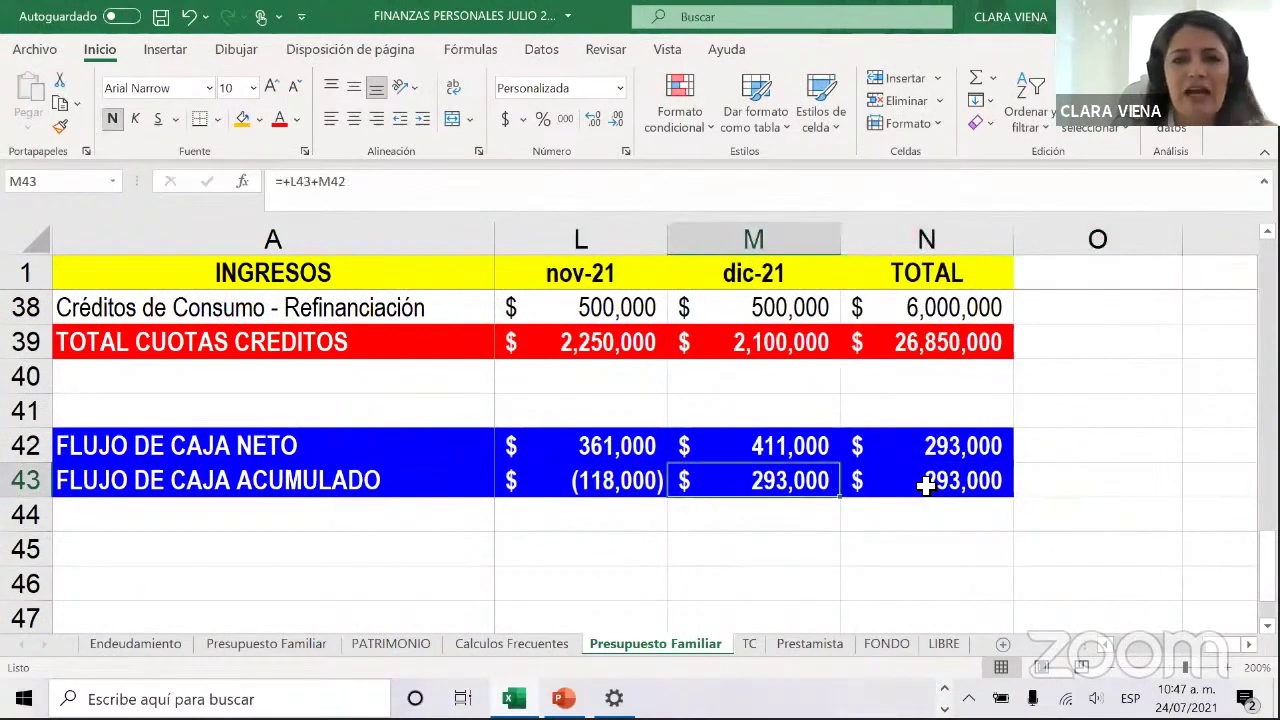
Compare the dic-21 FLUJO DE CAJA NETO in M42 with the FLUJO DE CAJA ACUMULADO in M43
key(Up)
key(Down)
key(Up)
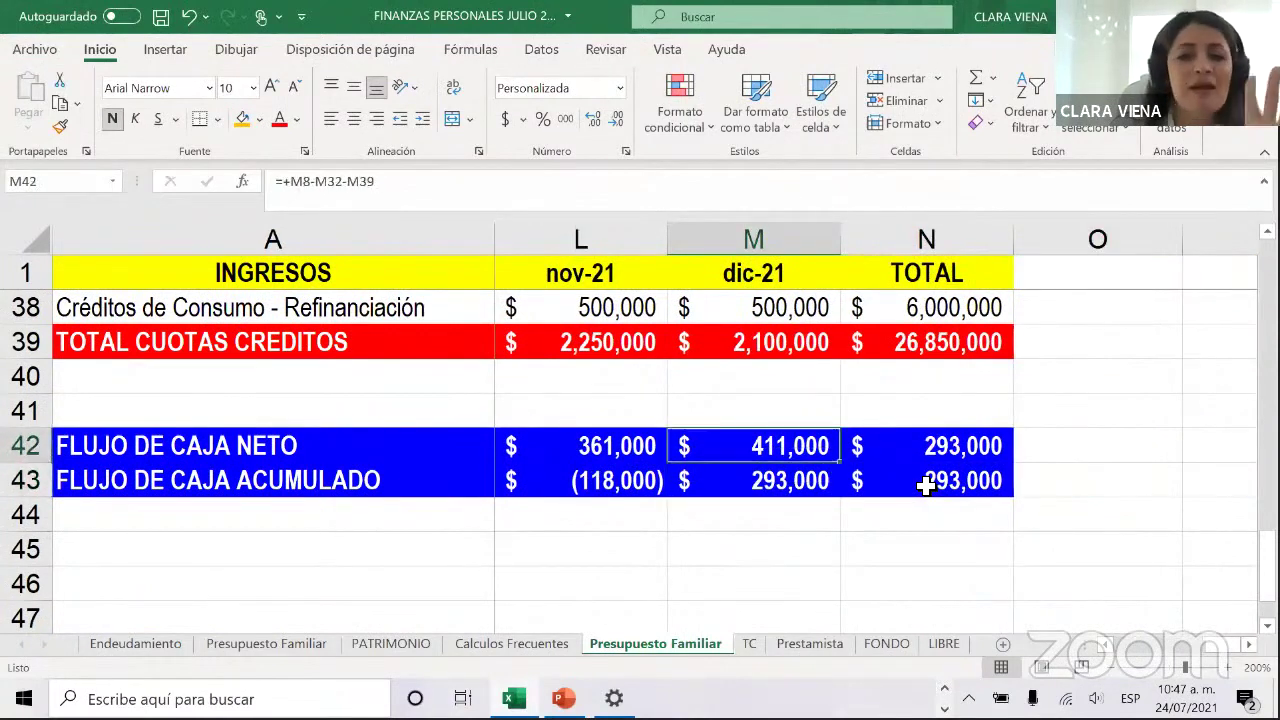
key(Down)
key(Up)
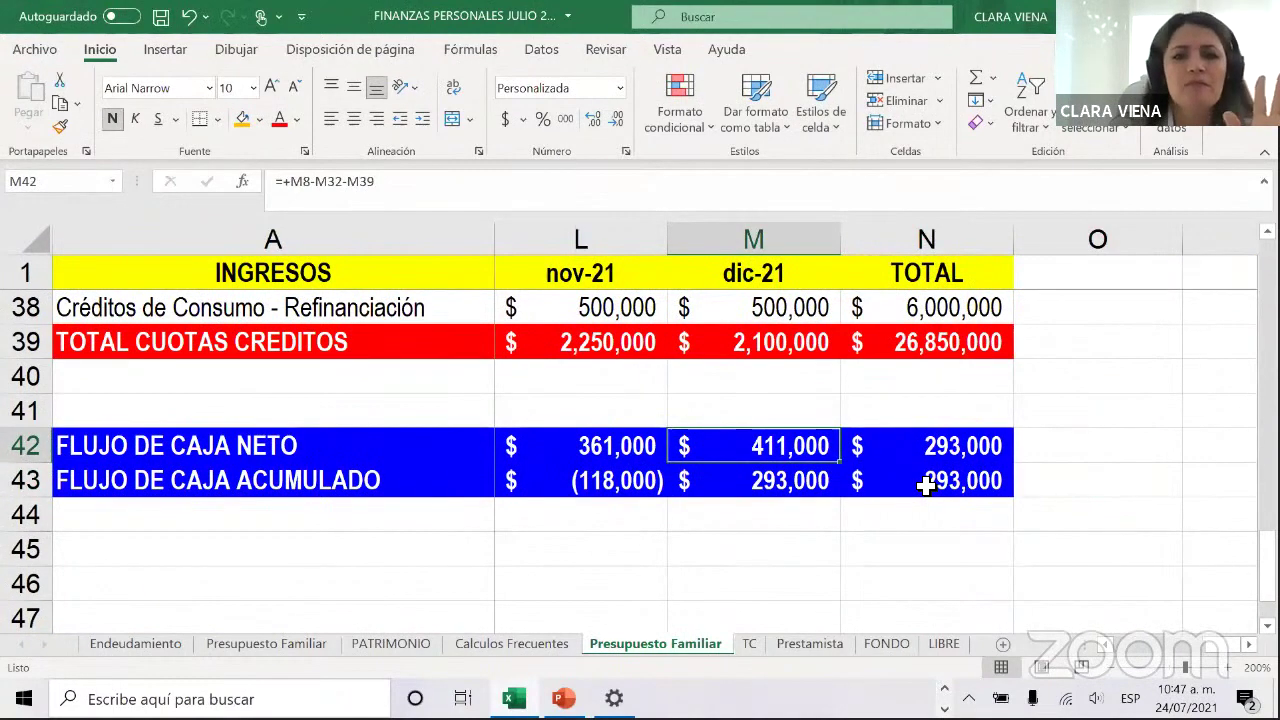
key(Down)
key(Up)
key(Down)
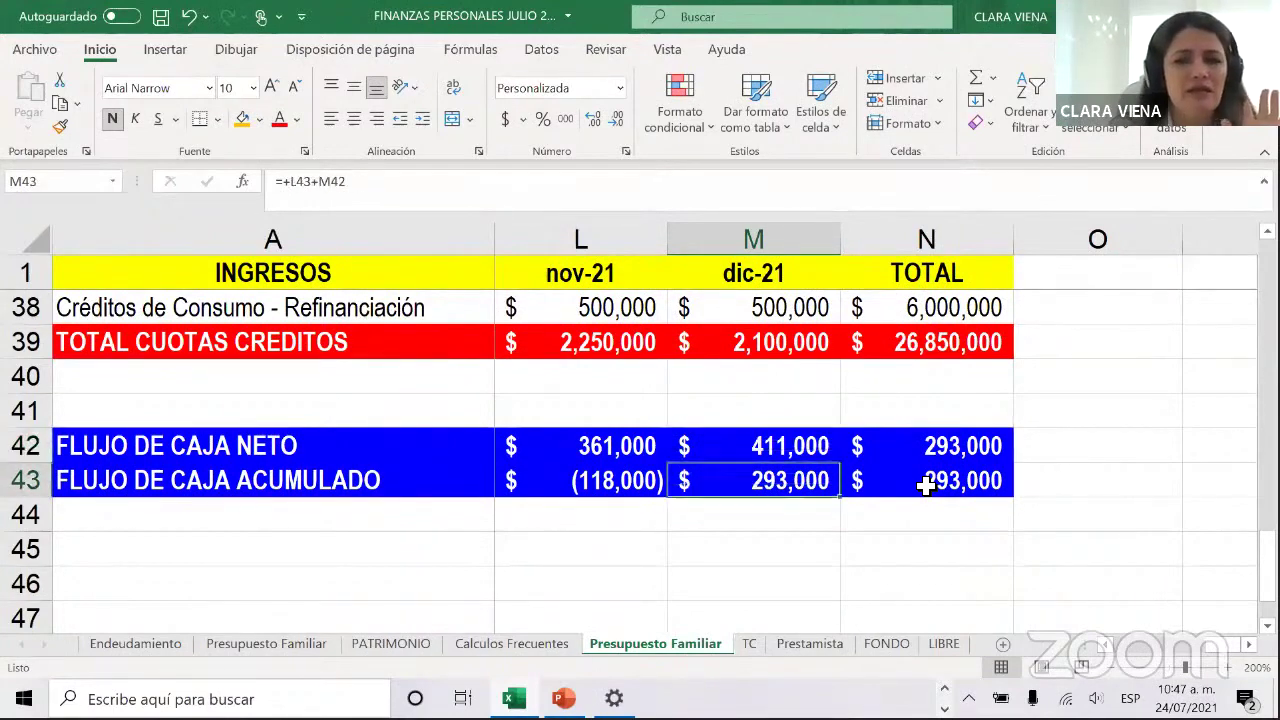
Recheck the FLUJO DE CAJA ACUMULADO amounts between sep-21 and the TOTAL column in row 43
key(Left)
key(Left)
key(Left)
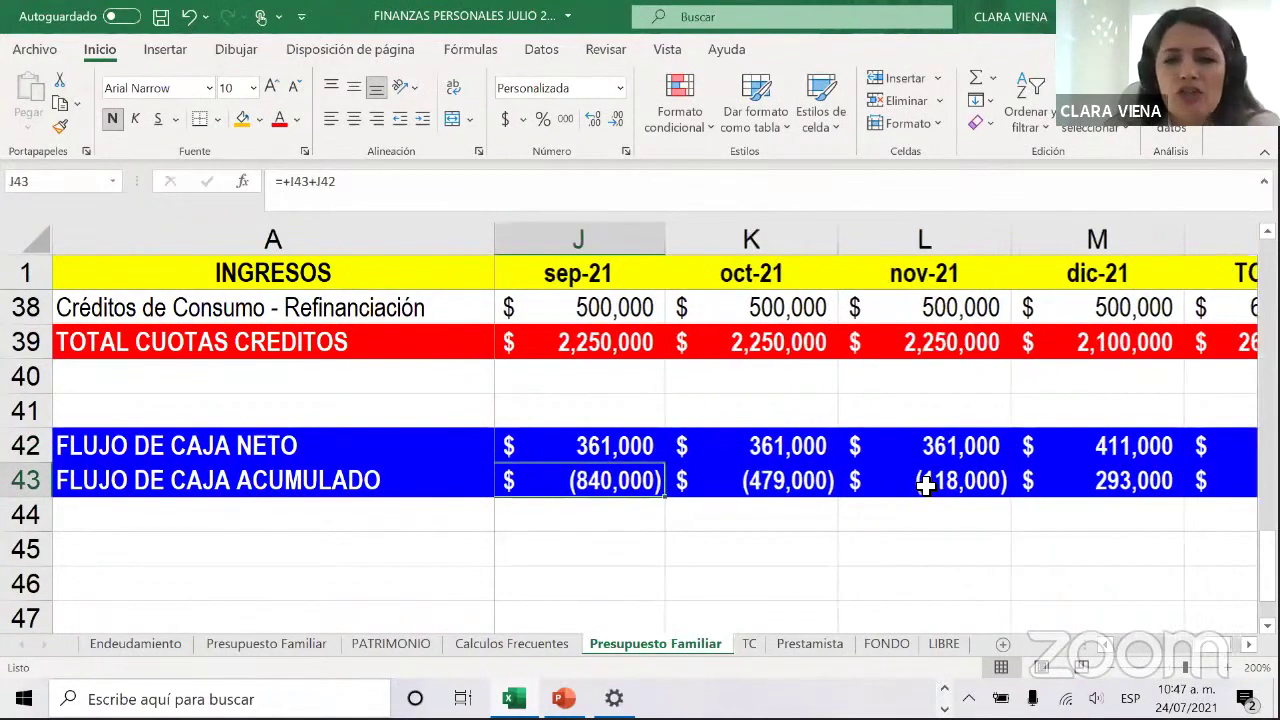
key(Right)
key(Right)
key(Right)
key(Right)
key(Left)
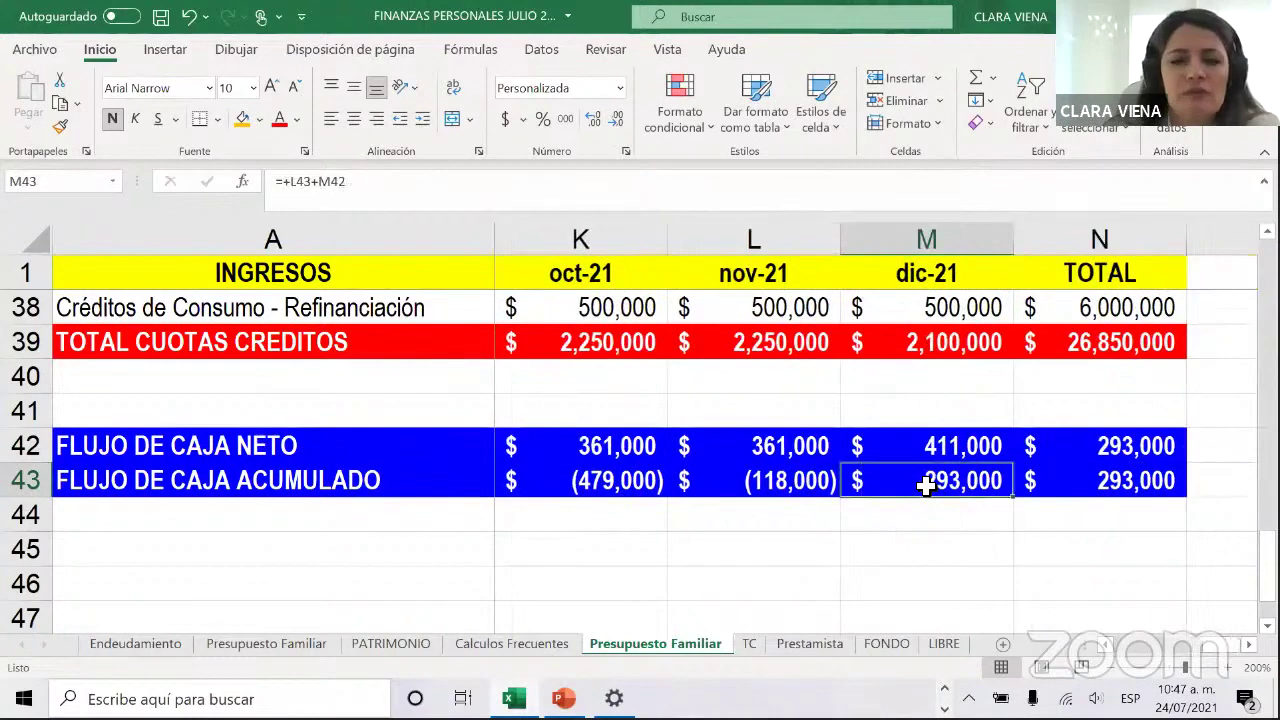
key(Left)
key(Left)
key(Left)
key(Left)
key(Right)
key(Right)
key(Right)
key(Right)
key(Right)
key(Right)
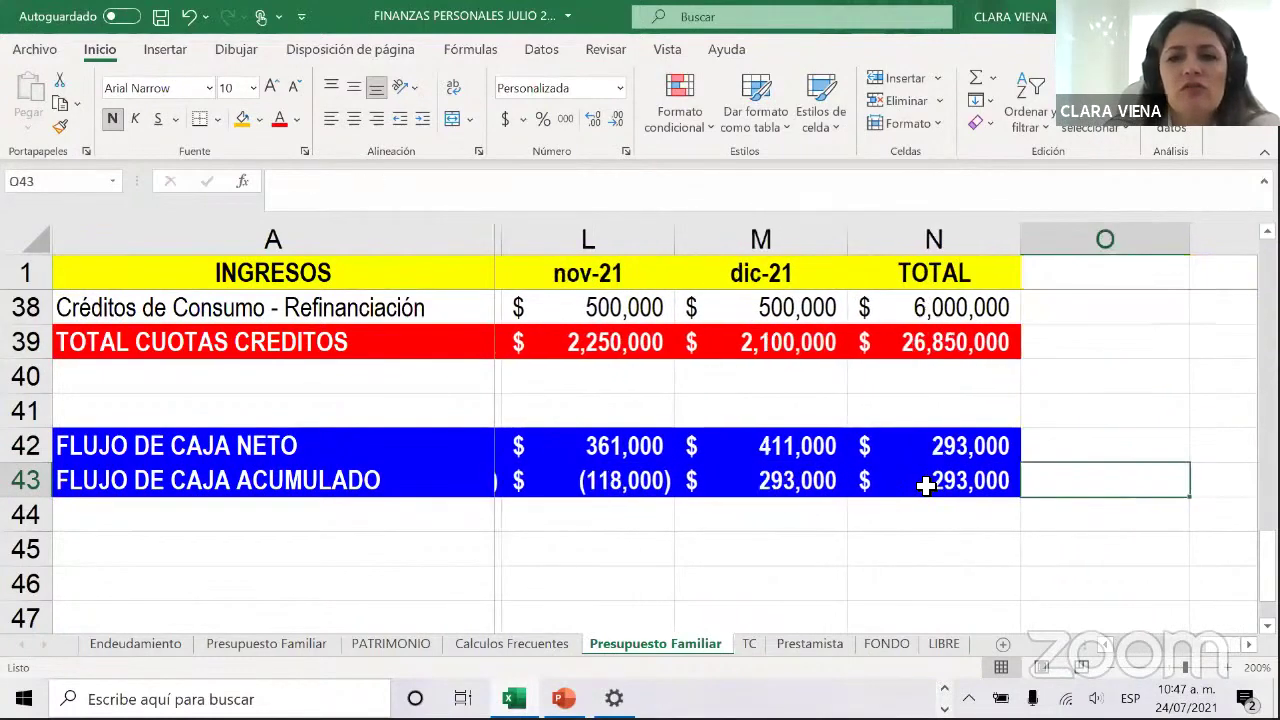
Trace FLUJO DE CAJA ACUMULADO backwards along row 43 from the TOTAL column to its label in A43
key(Left)
key(Left)
key(Left)
key(Left)
key(Left)
key(Left)
key(Left)
key(Left)
key(Left)
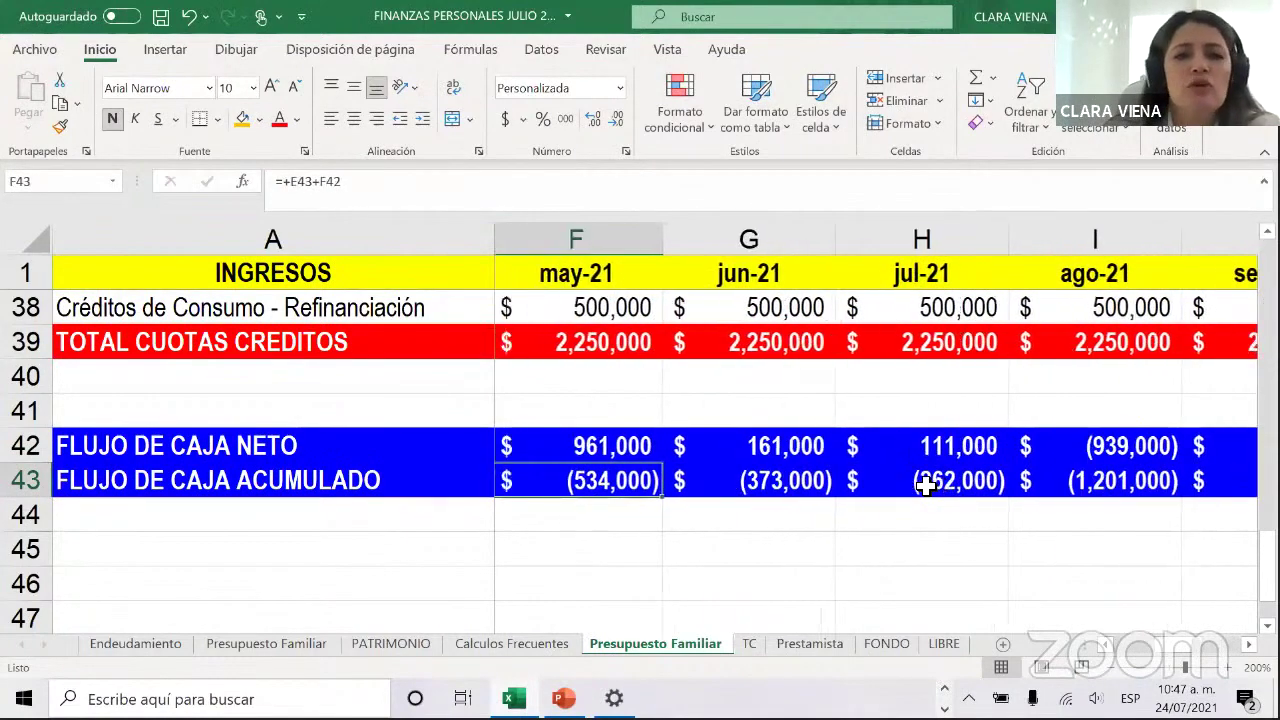
key(Left)
key(Left)
key(Left)
key(Left)
key(Left)
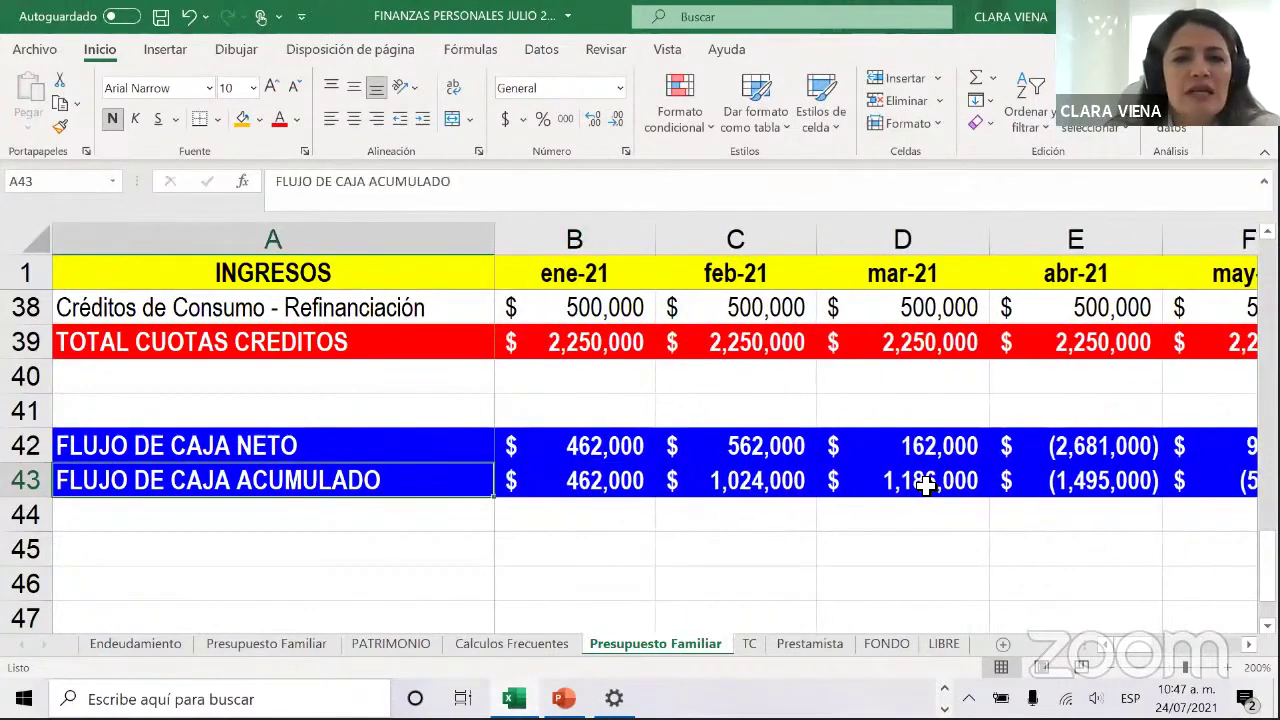
Go to the jun-21 column and follow it up from row 43 to the Especialización amount in G29
key(Right)
key(Right)
key(Right)
key(Right)
key(Right)
key(Right)
key(Up)
key(Up)
key(Up)
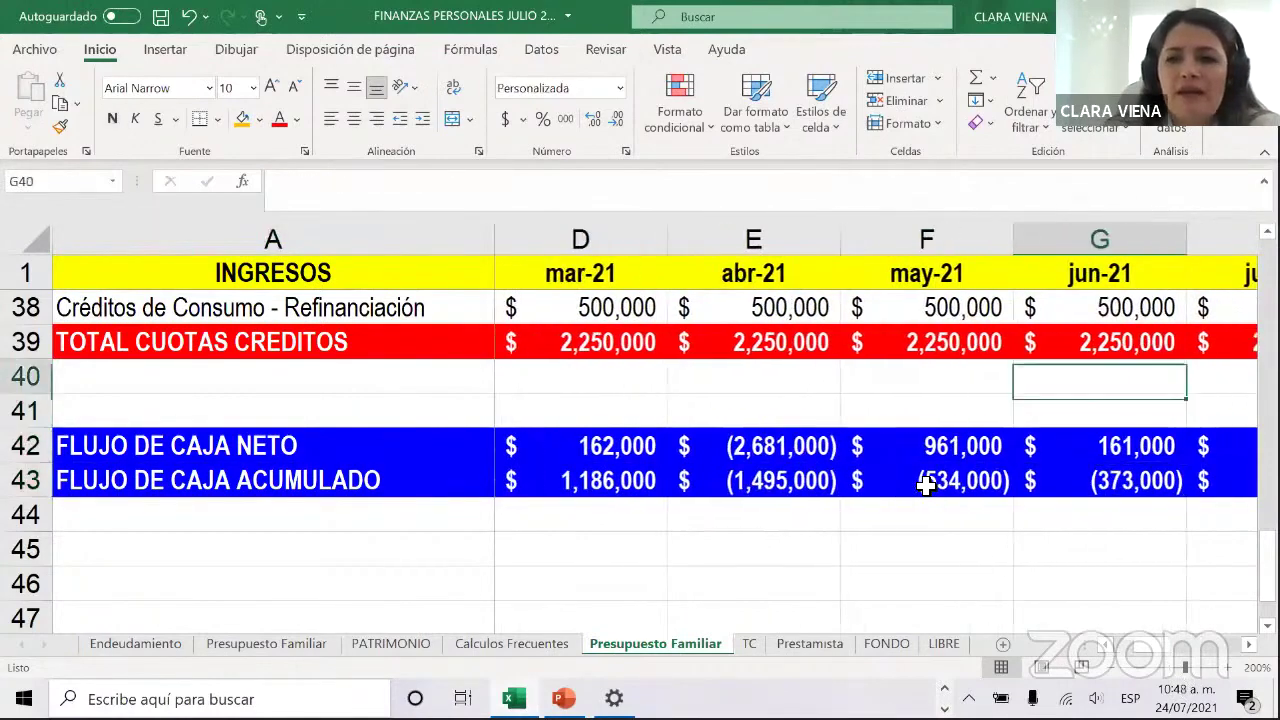
key(Up)
key(Up)
key(Up)
key(Up)
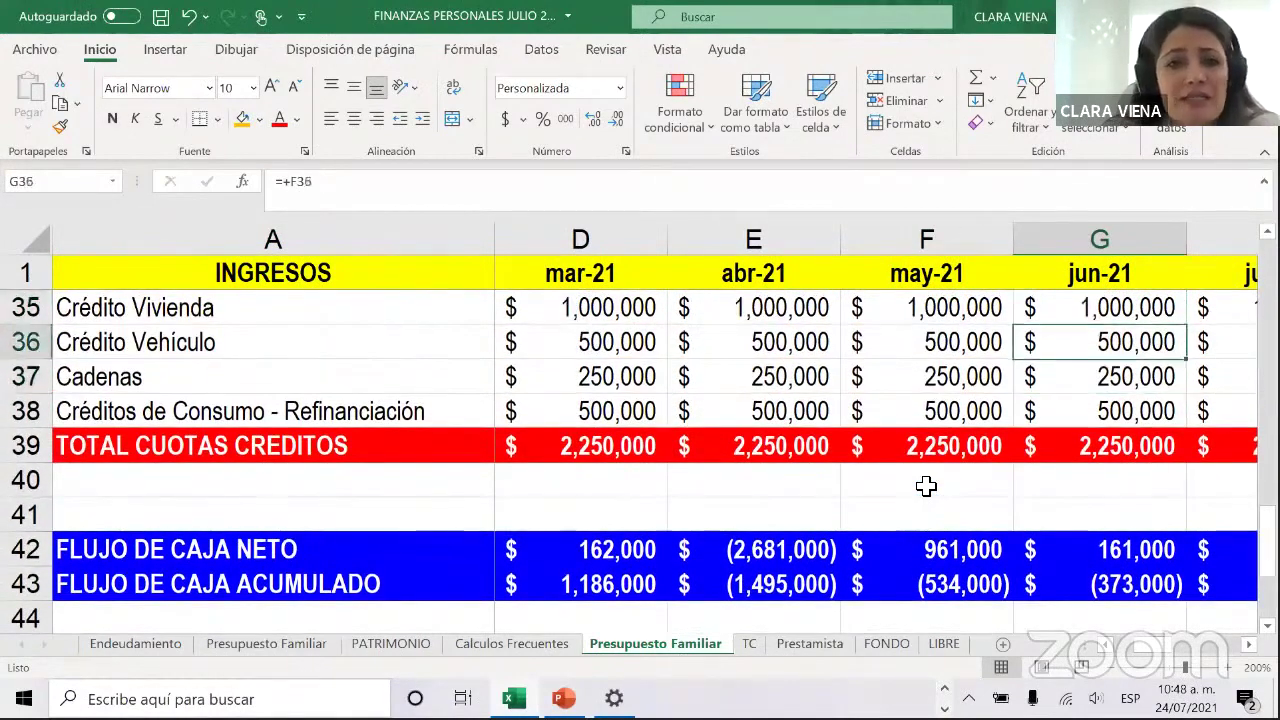
key(Up)
key(Up)
key(Up)
key(Up)
key(Up)
key(Up)
key(Up)
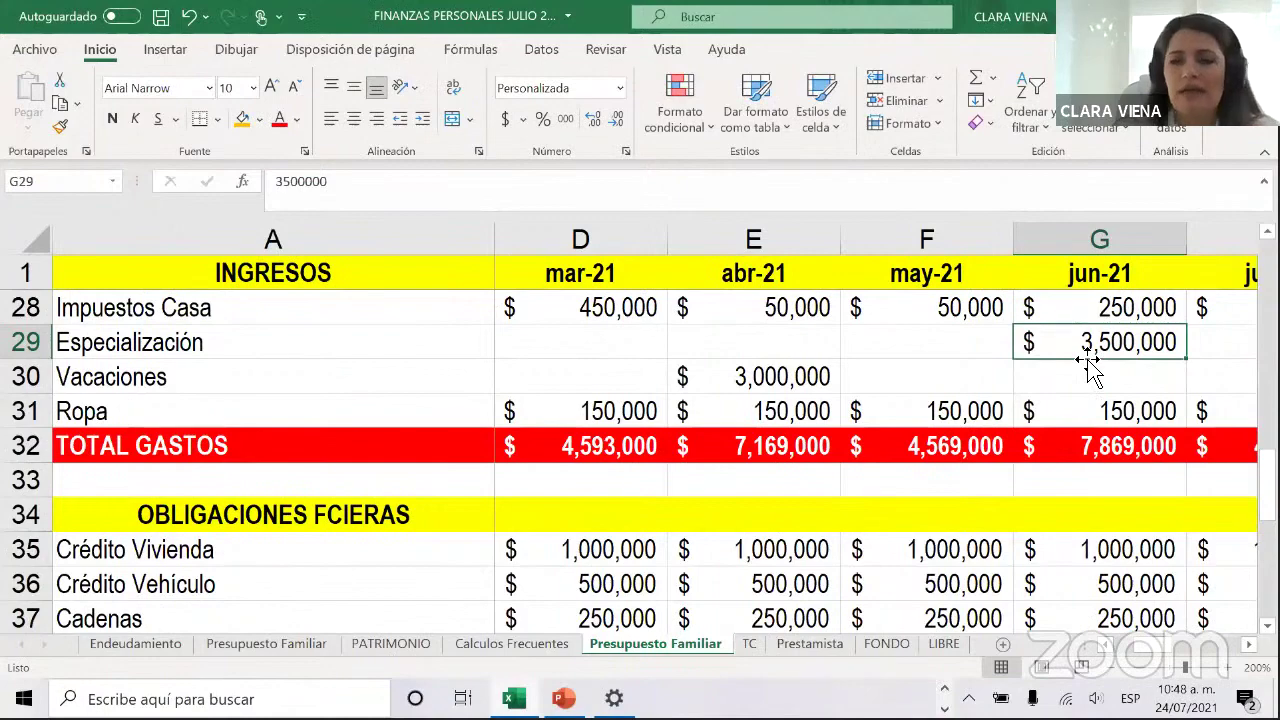
Check the Especialización cells in row 29 from jun-21 through dic-21 and back to the first months of the year
key(Right)
key(Right)
key(Right)
key(Right)
key(Right)
key(Right)
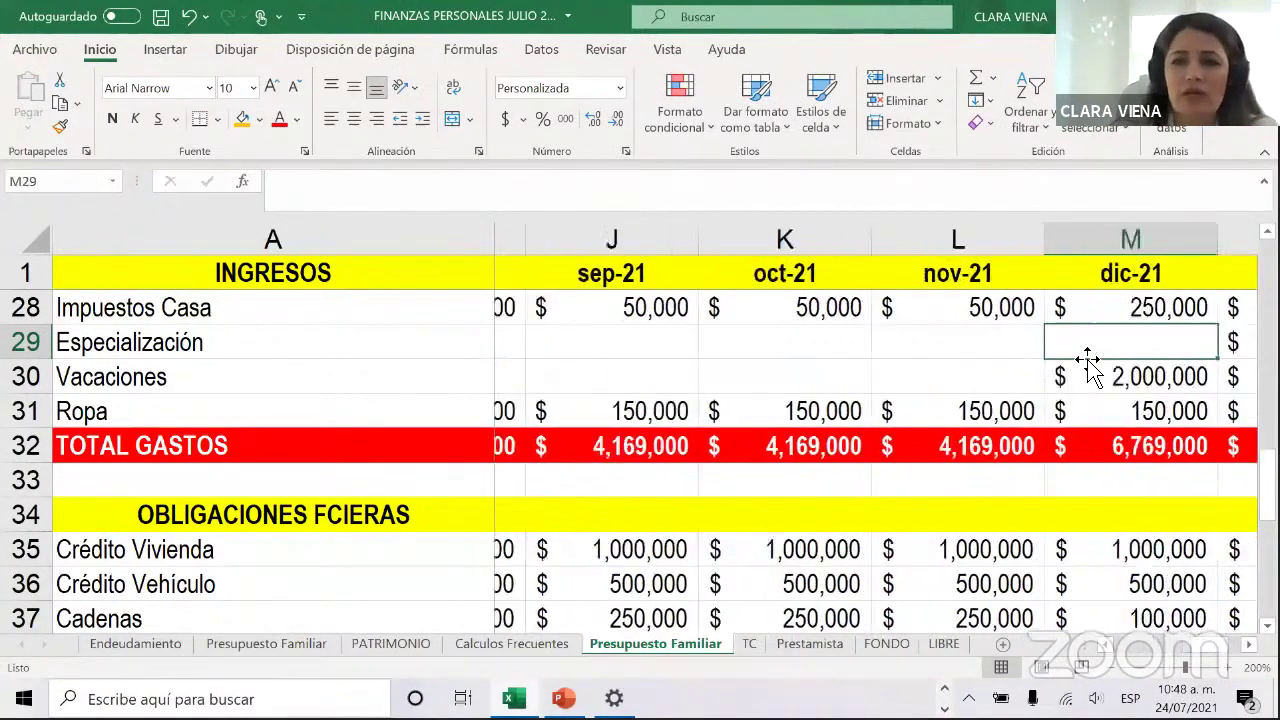
key(Left)
key(Left)
key(Left)
key(Left)
key(Left)
key(Left)
key(Left)
key(Left)
key(Left)
key(Left)
key(Left)
key(Left)
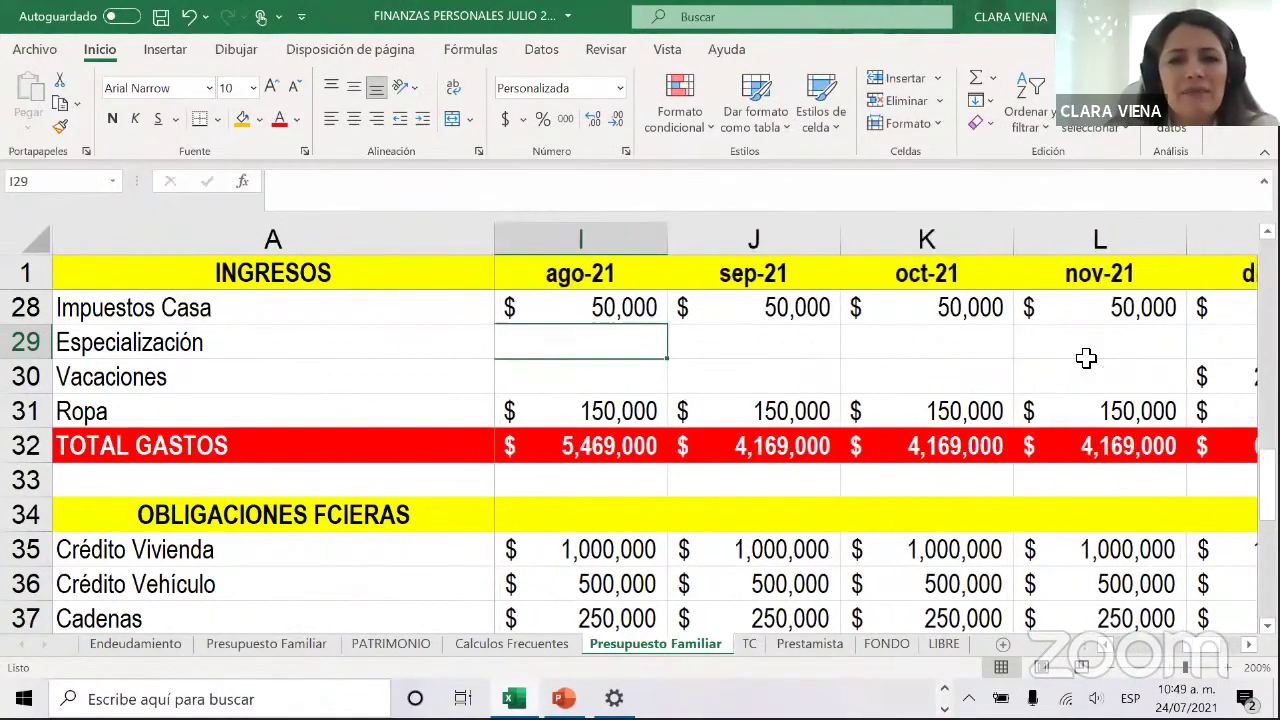
key(Right)
key(Right)
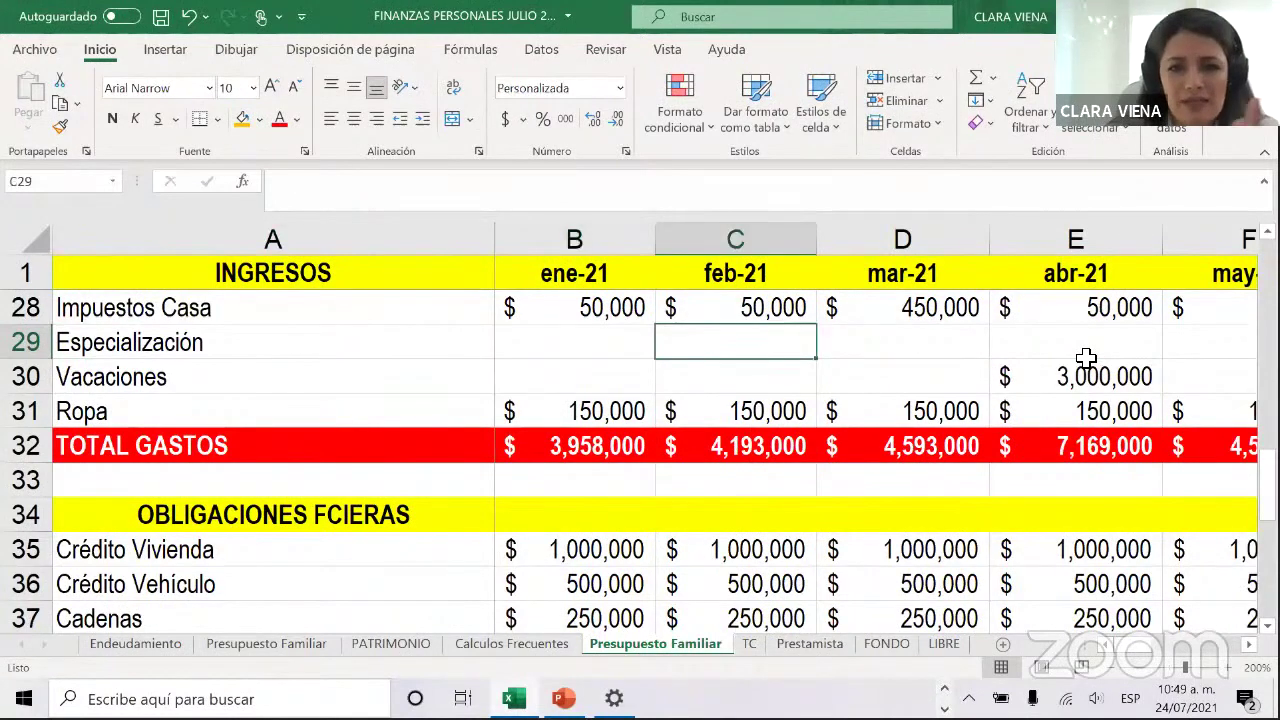
Follow the ene-21 column down from Especialización through the credit payments to the cash flow rows 42 and 43
key(Left)
key(Down)
key(Down)
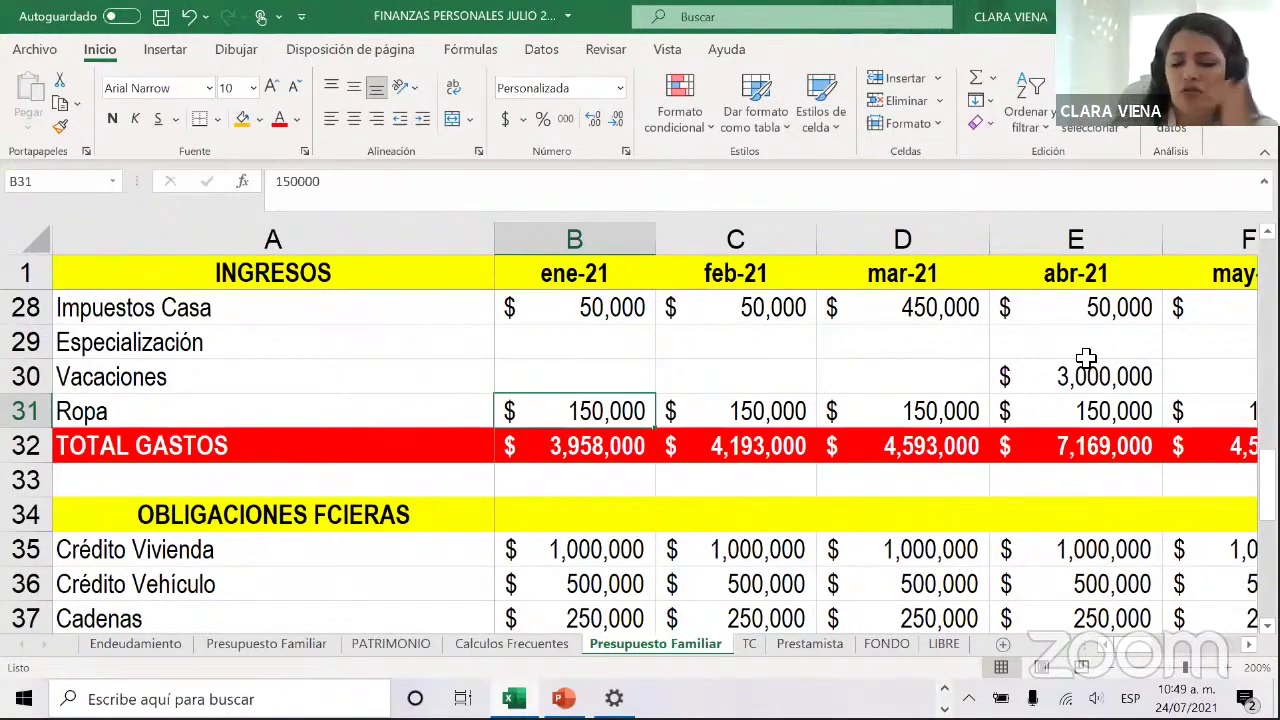
key(Down)
key(Down)
key(Down)
key(Down)
key(Down)
key(Down)
key(Down)
key(Down)
key(Down)
key(Down)
key(Down)
key(Down)
key(Down)
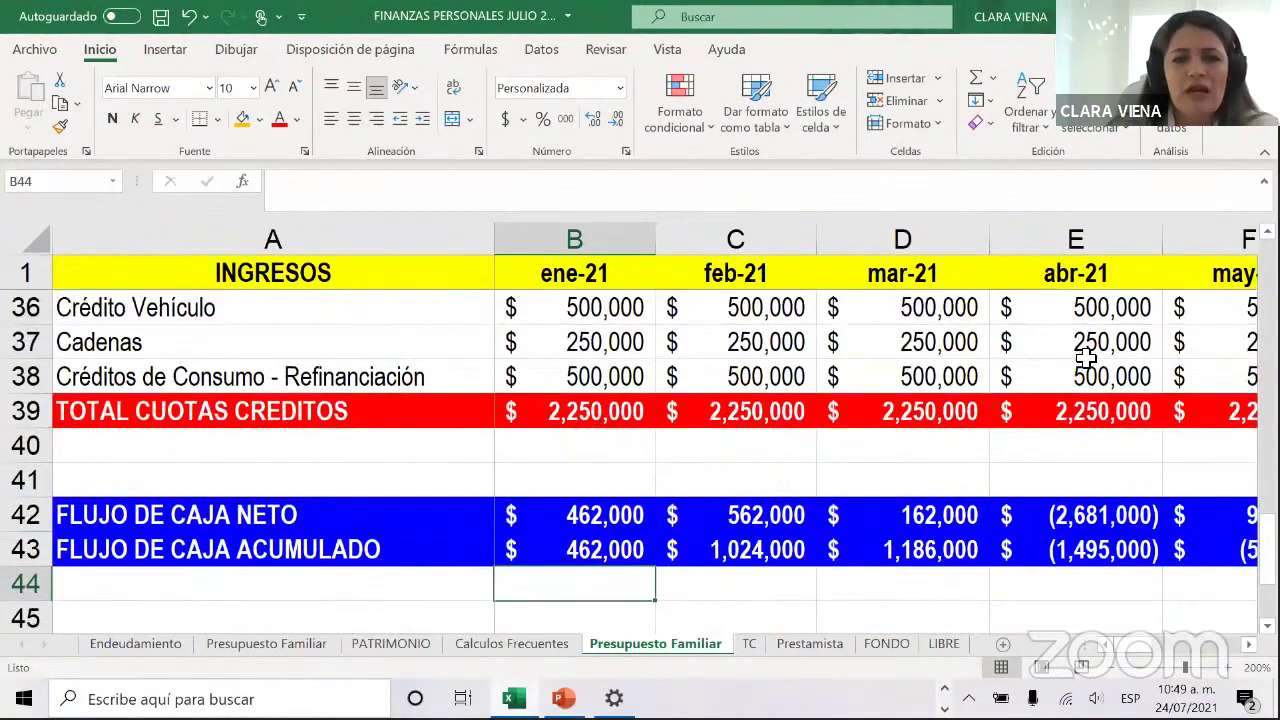
Follow FLUJO DE CAJA NETO along row 42 from the ene-21 column through dic-21 to the TOTAL column
key(Up)
key(Up)
key(Right)
key(Right)
key(Right)
key(Right)
key(Right)
key(Right)
key(Right)
key(Right)
key(Right)
key(Right)
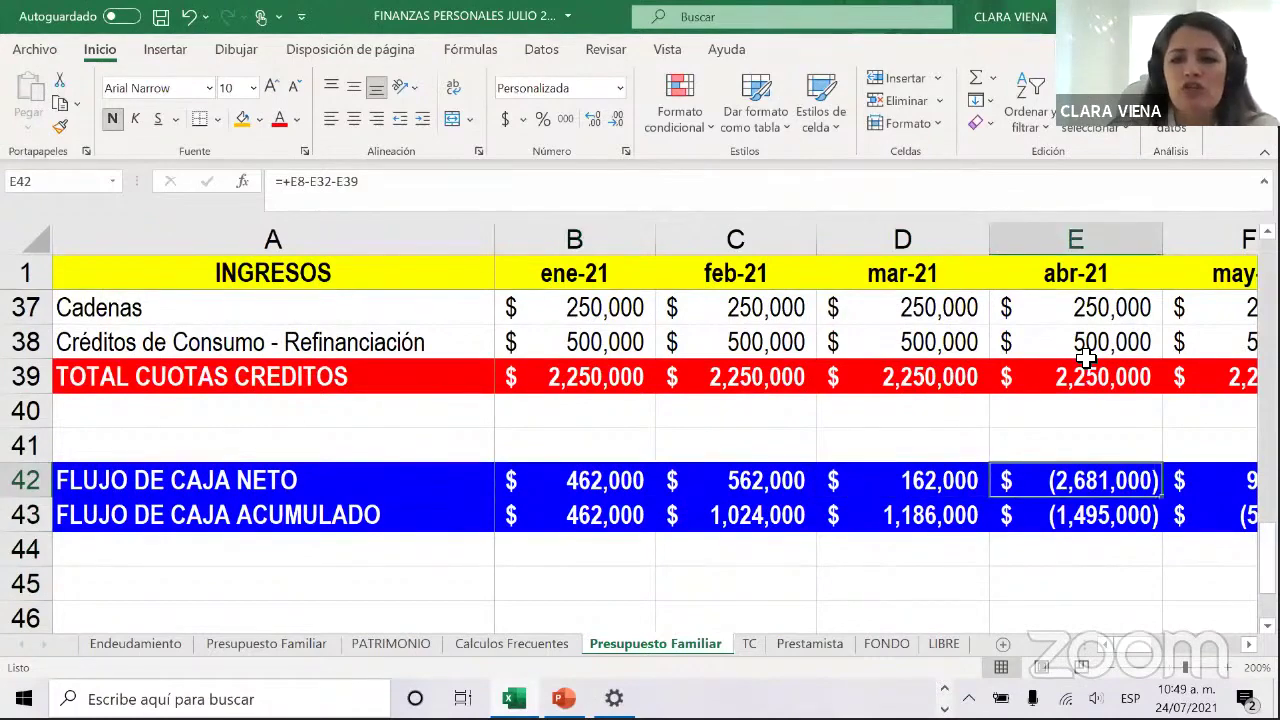
key(Right)
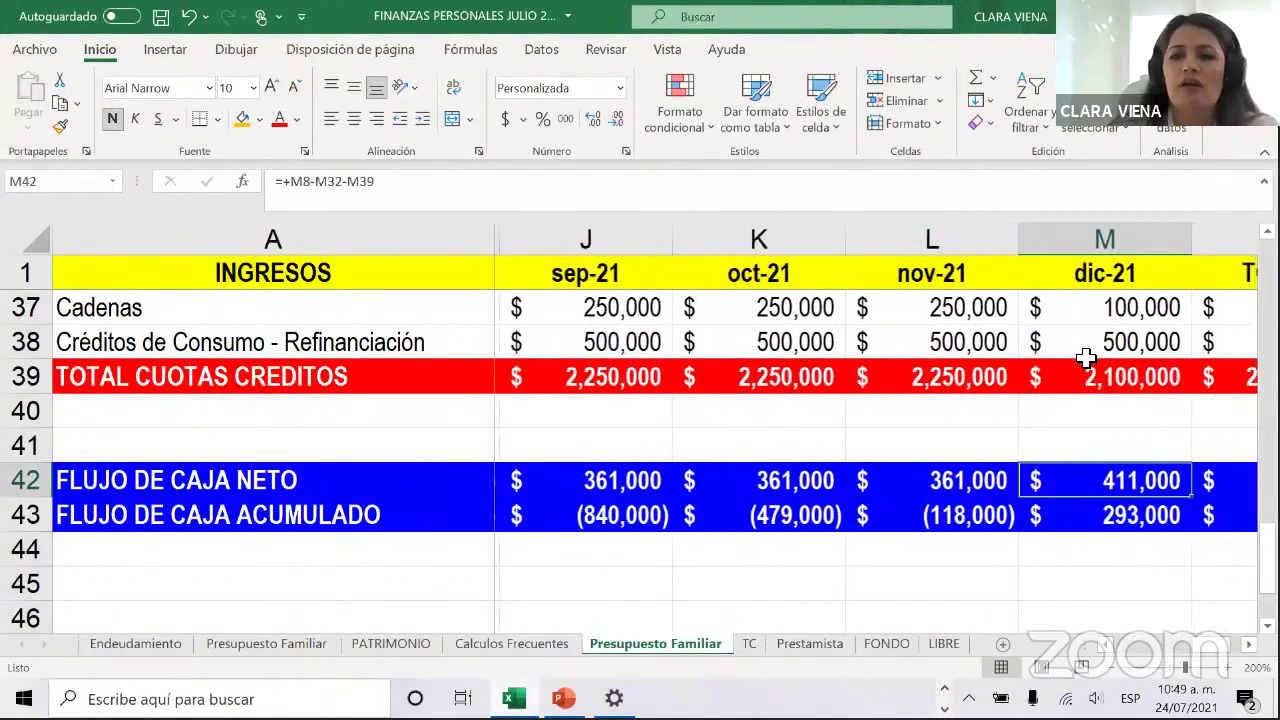
key(Right)
key(Right)
Compare the net and accumulated cash flow cells in rows 42 and 43 for TOTAL, dic-21 and nov-21
key(Left)
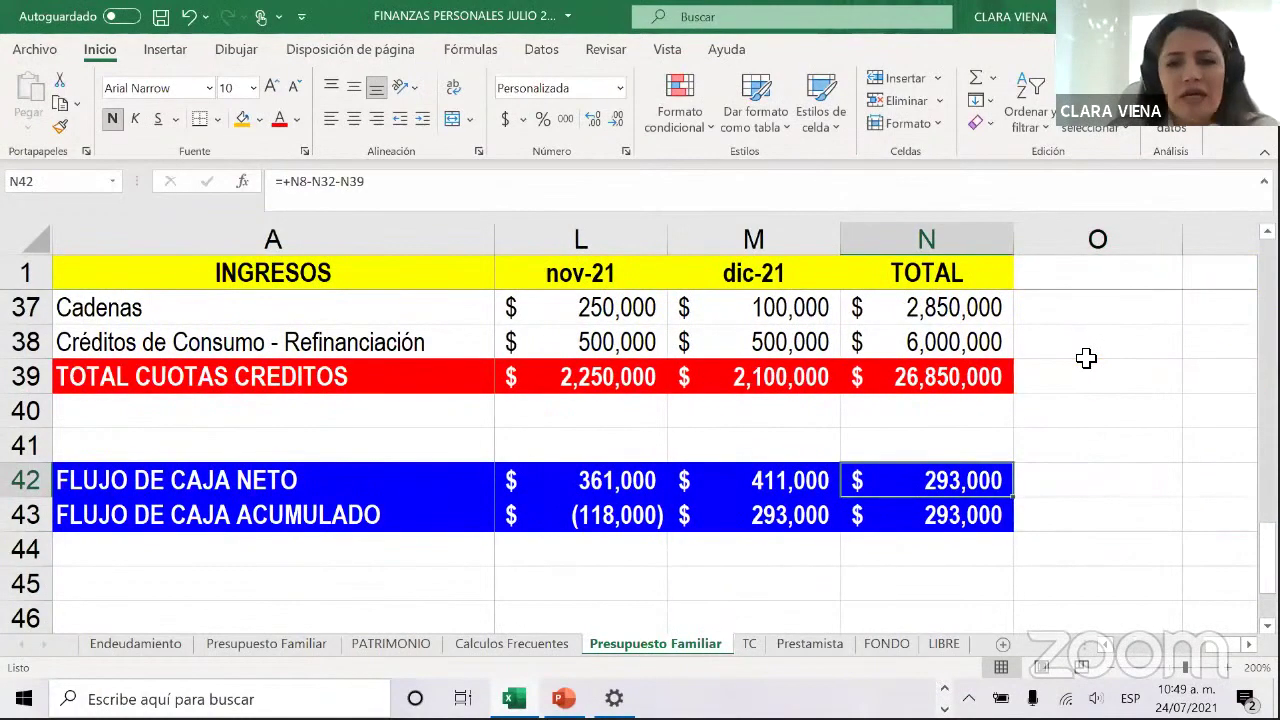
key(Down)
key(Up)
key(Down)
key(Left)
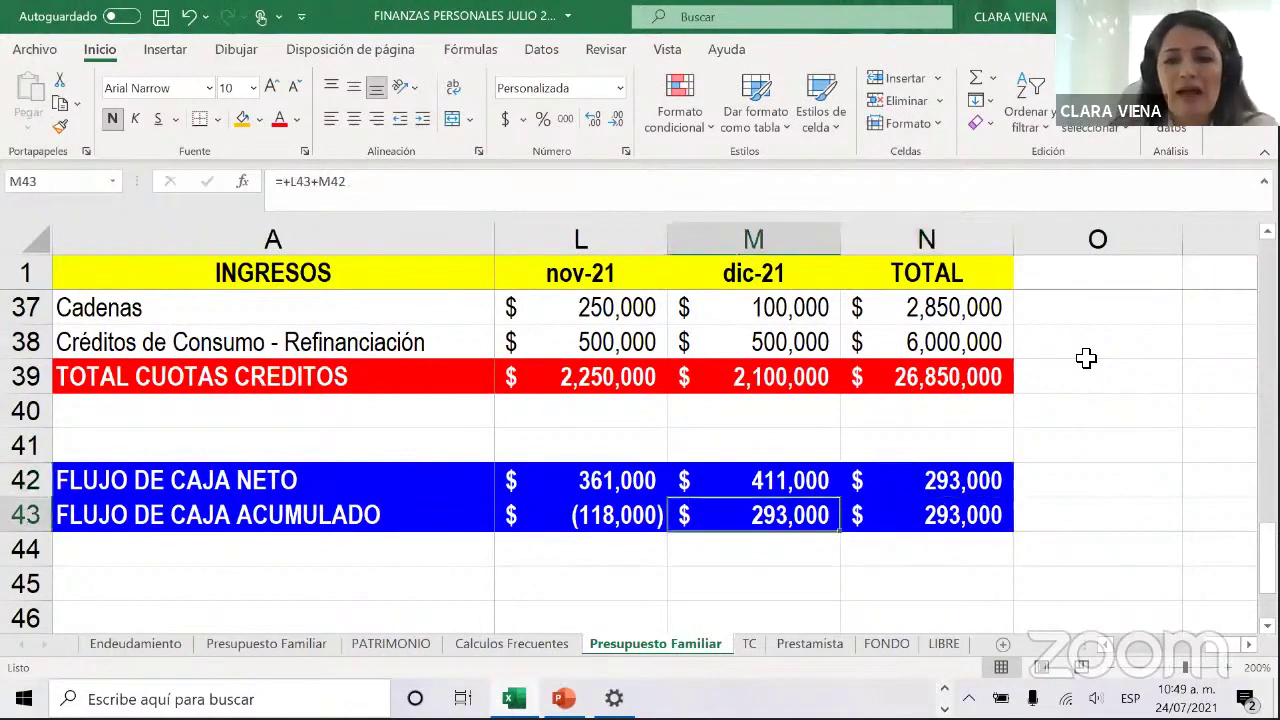
key(Up)
key(Down)
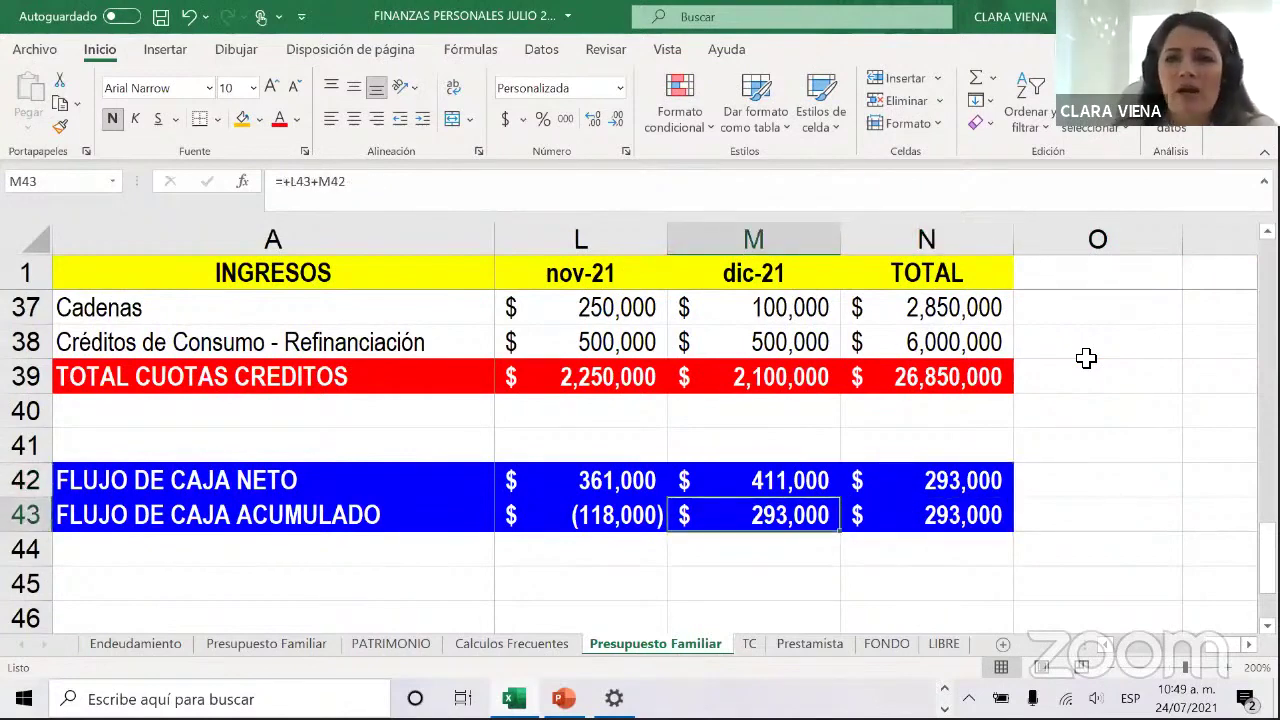
key(Left)
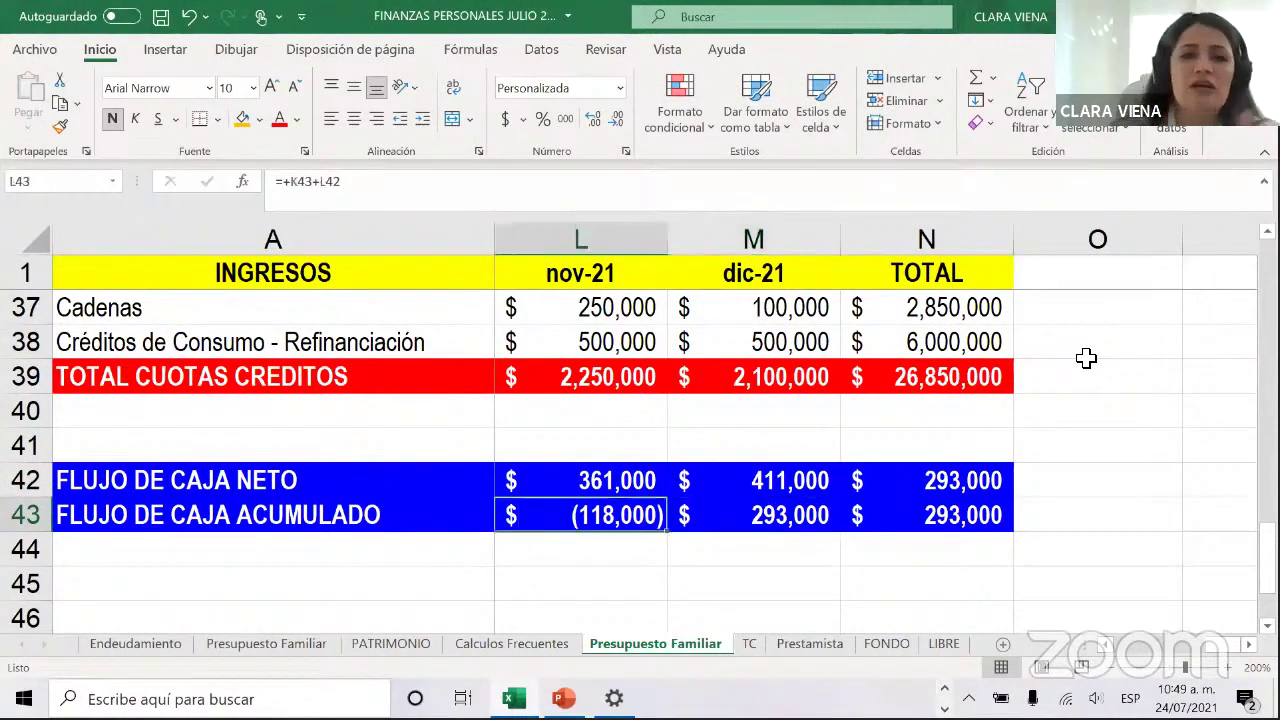
Go back along row 43 to feb-21, follow that column up to Cadenas and inspect the formula in C37
key(Left)
key(Left)
key(Left)
key(Left)
key(Left)
key(Left)
key(Left)
key(Left)
key(Left)
key(Up)
key(Up)
key(Up)
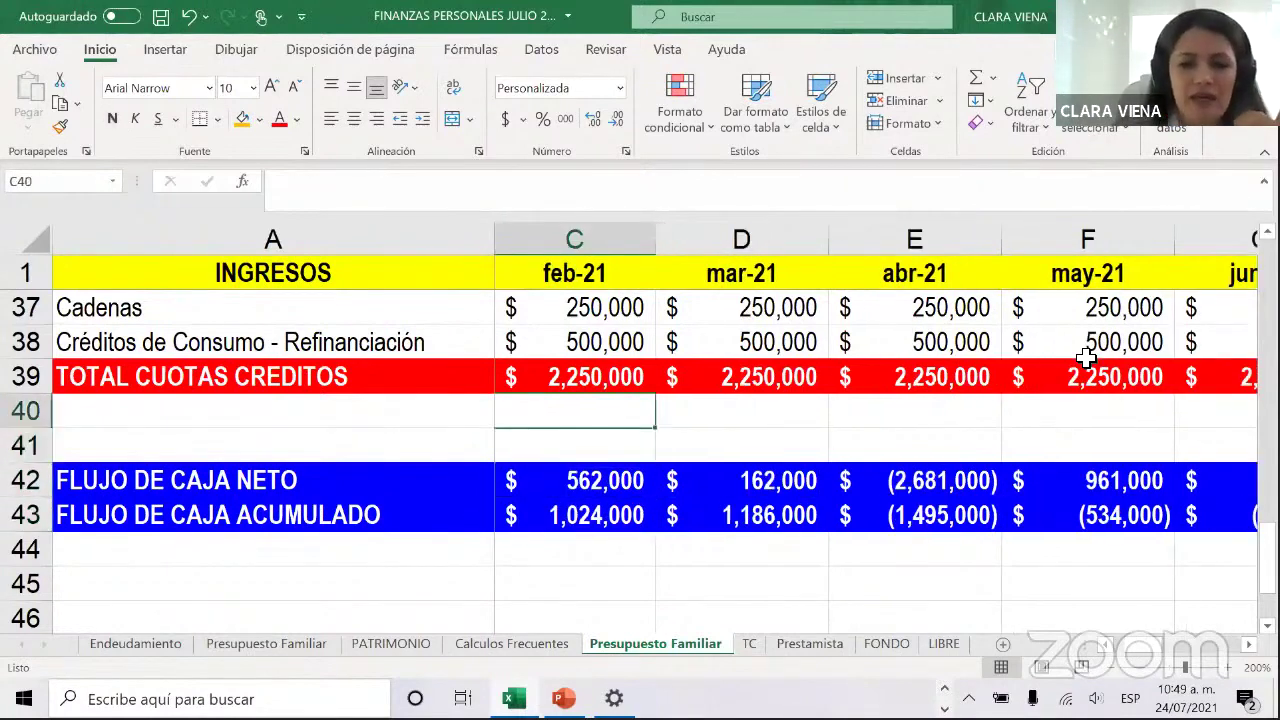
key(Up)
key(Up)
key(Up)
key(Up)
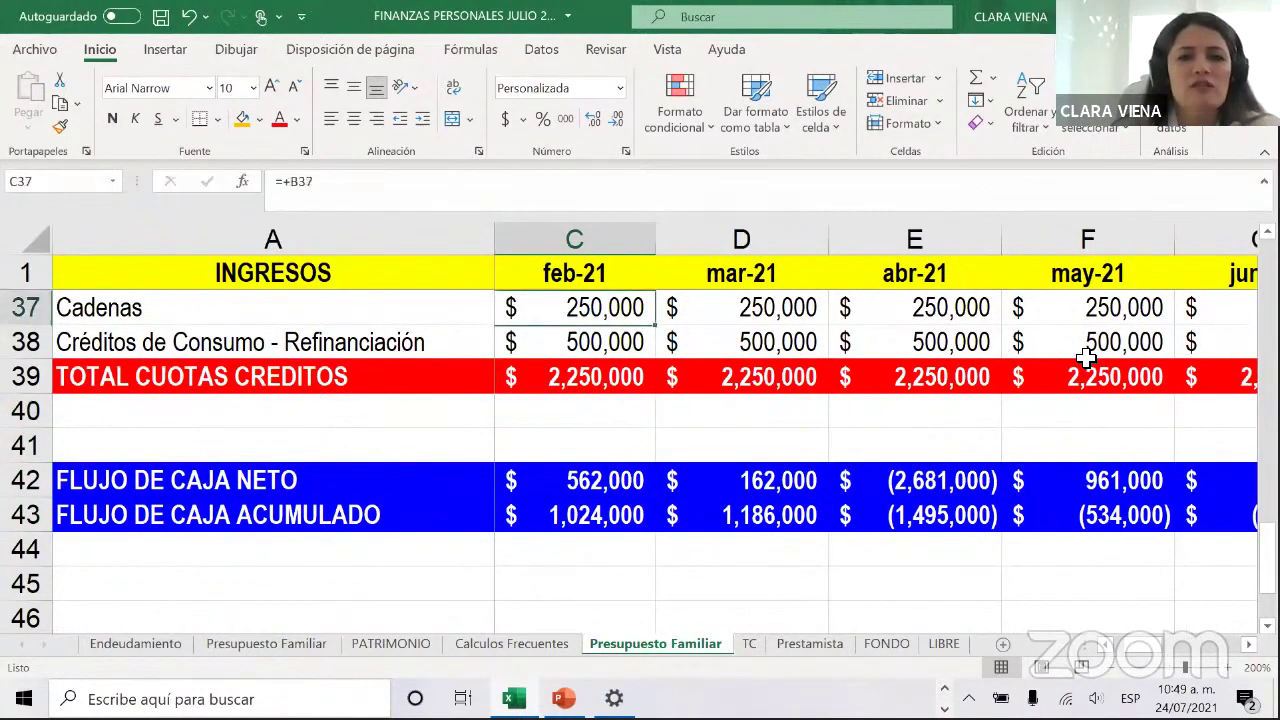
key(Down)
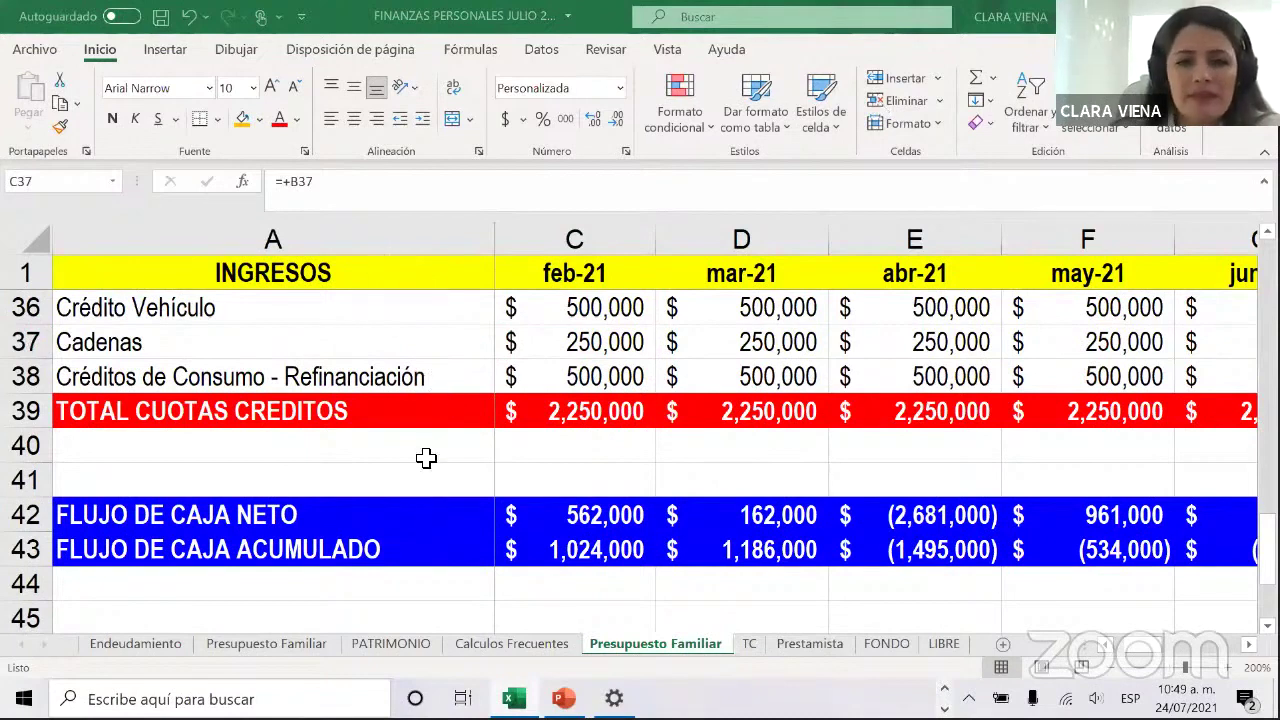
key(F2)
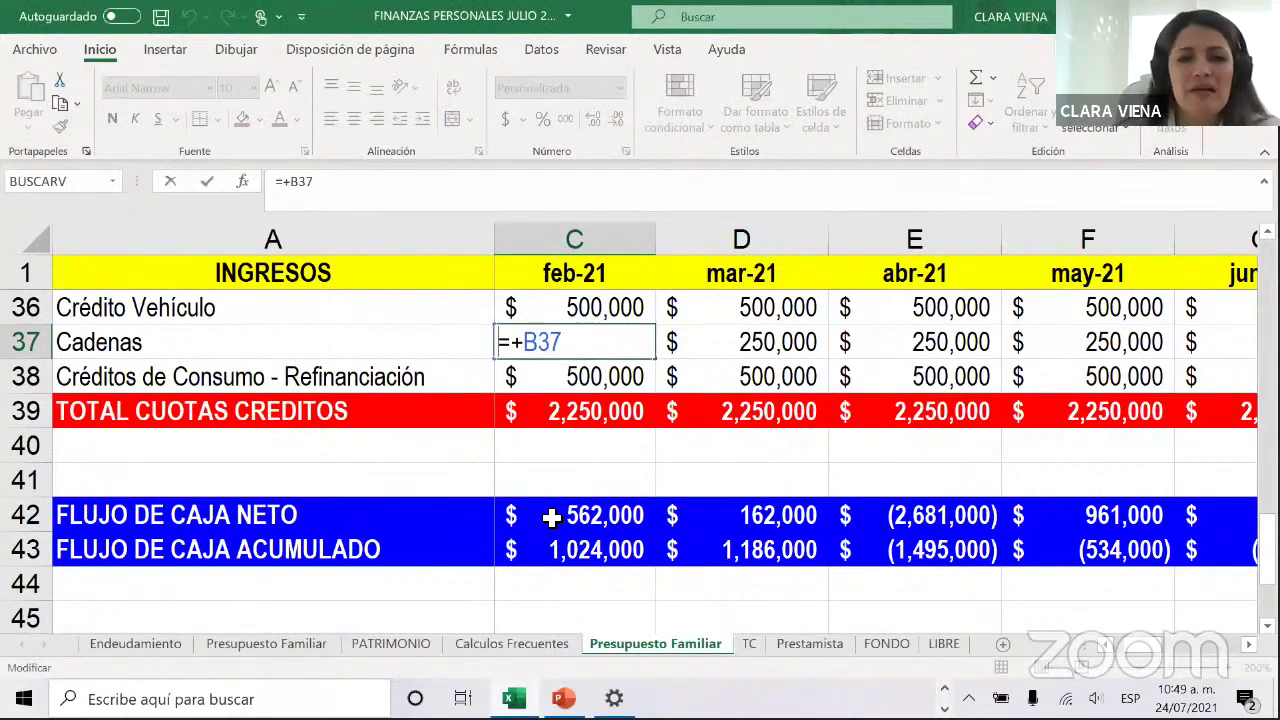
key(Escape)
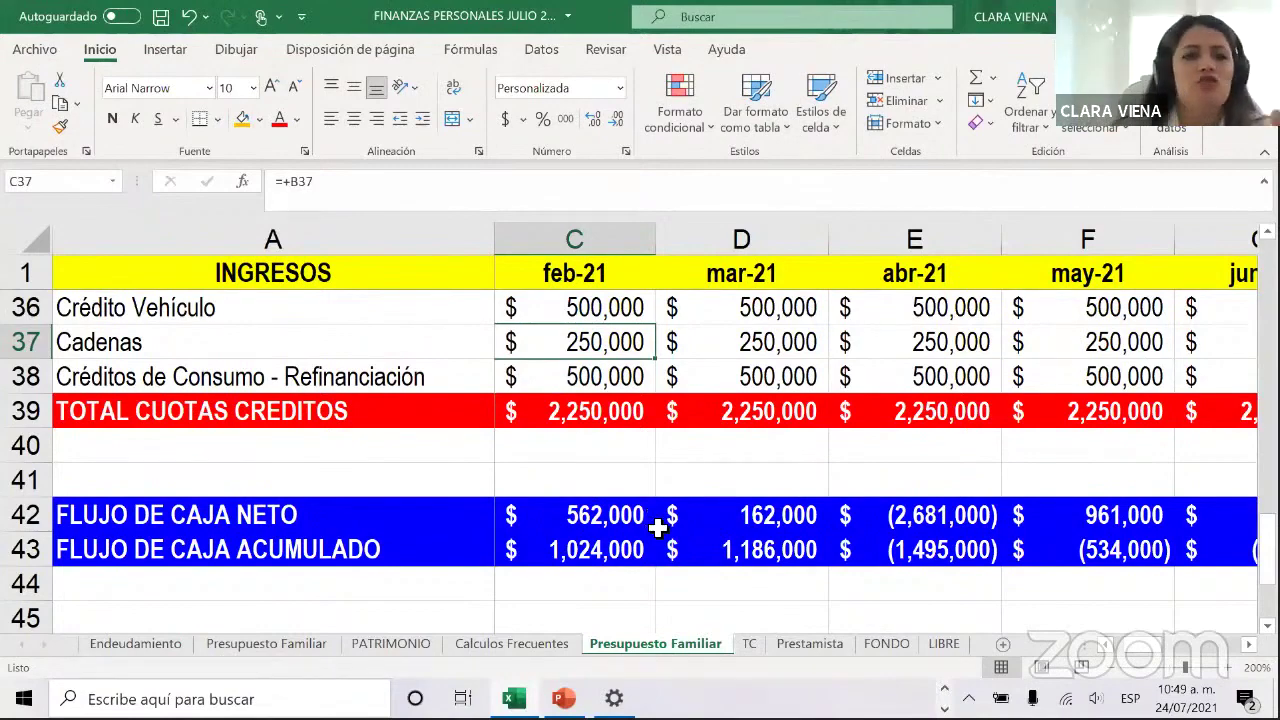
Look over the rows from Impuestos and Vacaciones through OBLIGACIONES FCIERAS down to the cash flow rows
scroll(686, 460, up, 3)
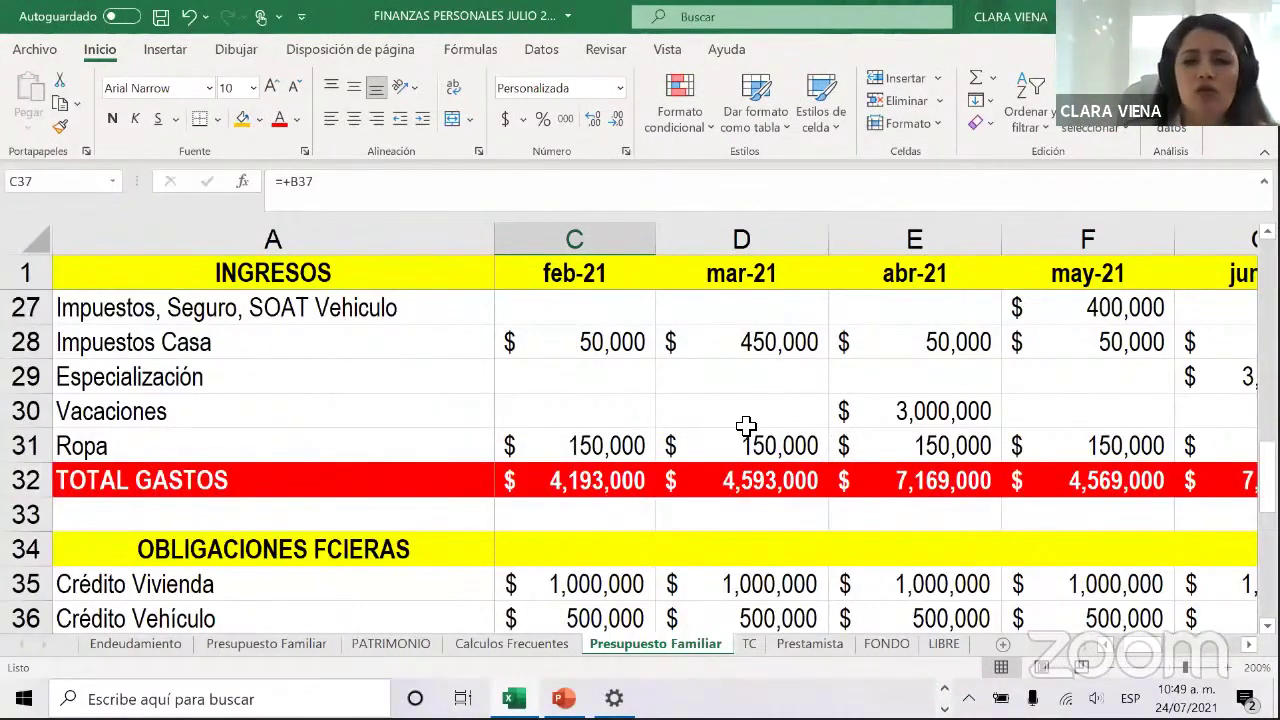
scroll(746, 466, down, 1)
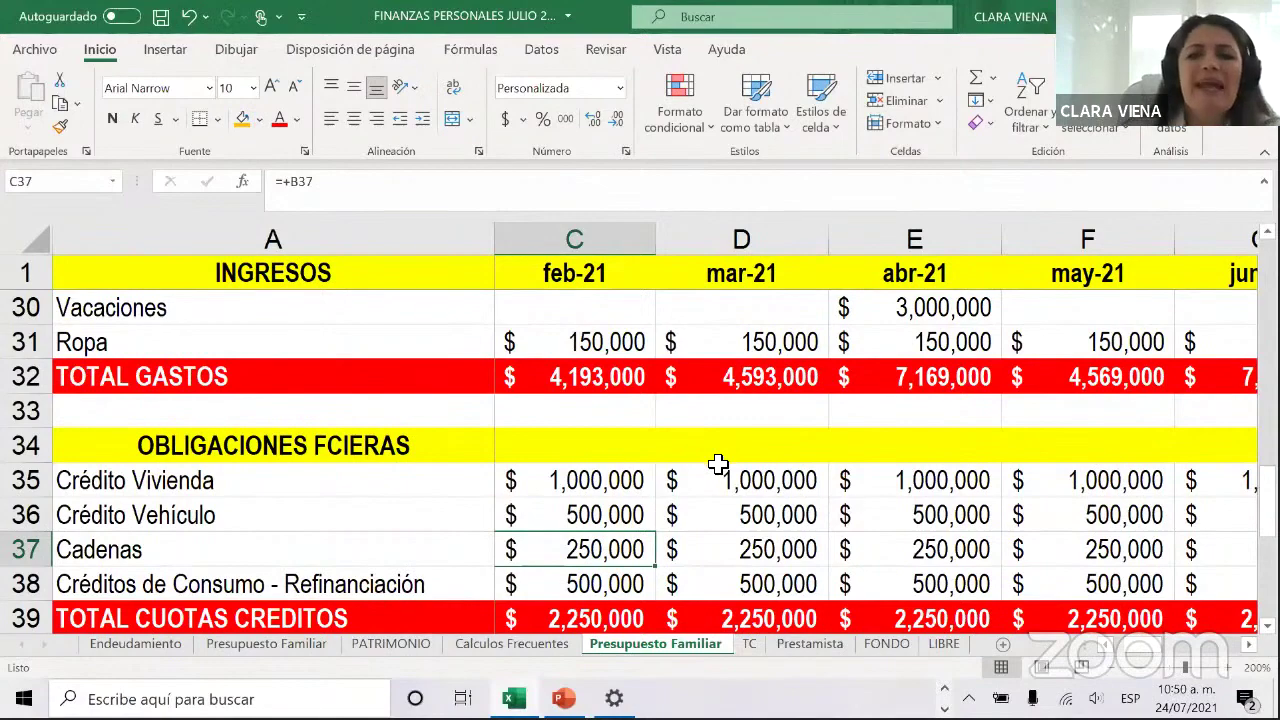
scroll(717, 463, down, 4)
scroll(926, 537, up, 1)
Check the FLUJO DE CAJA ACUMULADO formula for mar-21 in D43, leaving the cell unedited
click(905, 505)
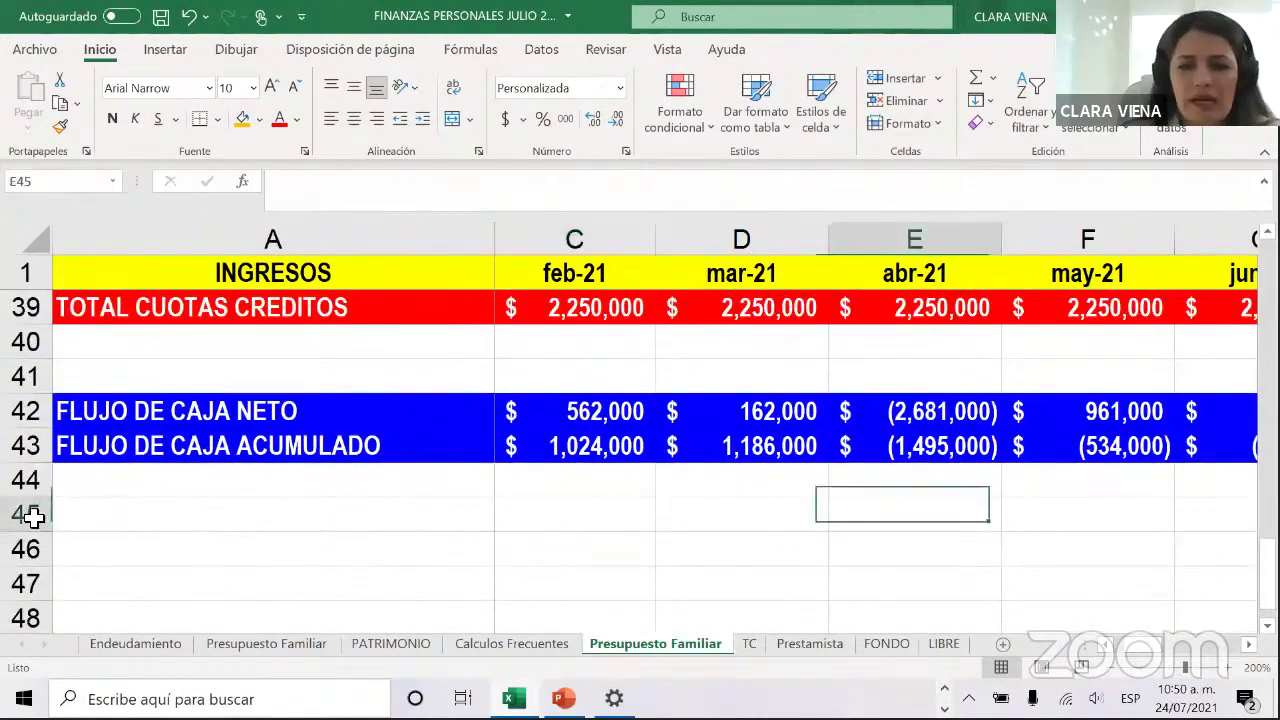
click(906, 486)
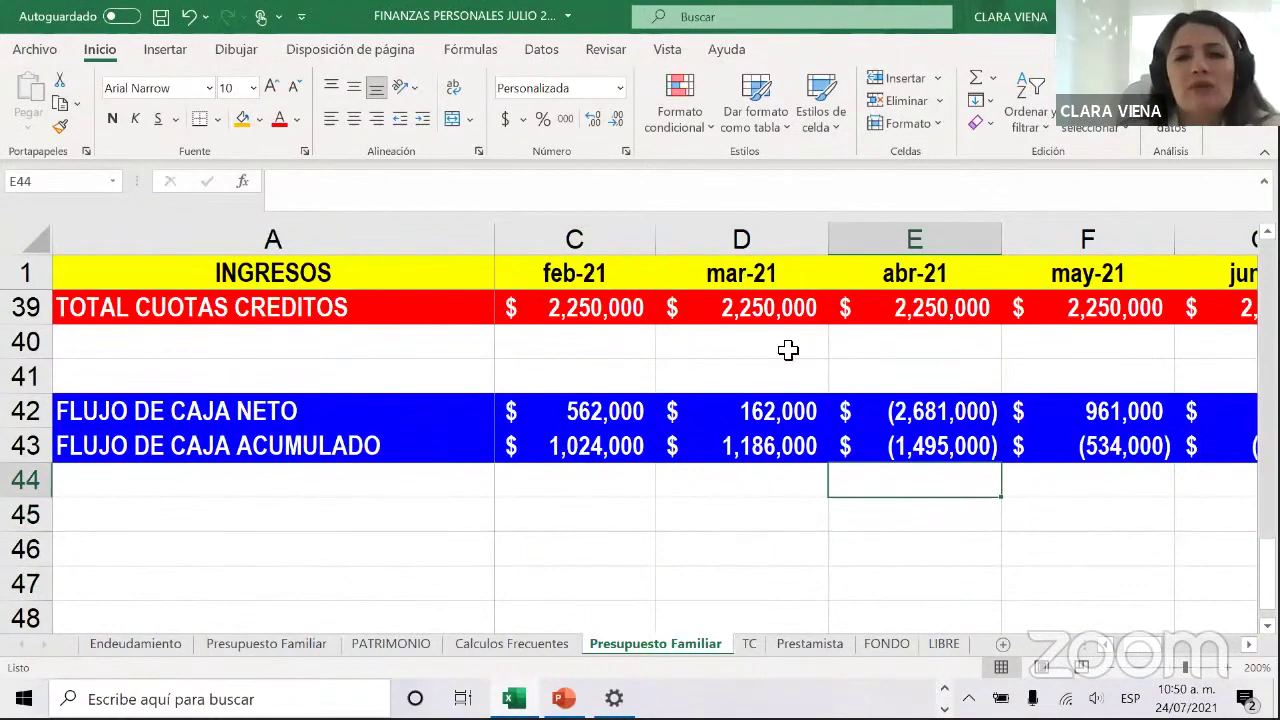
key(Left)
key(Up)
key(F2)
click(767, 495)
Review the monthly expense rows from Administración Casa and the vehicle costs down to TOTAL GASTOS
scroll(770, 485, up, 6)
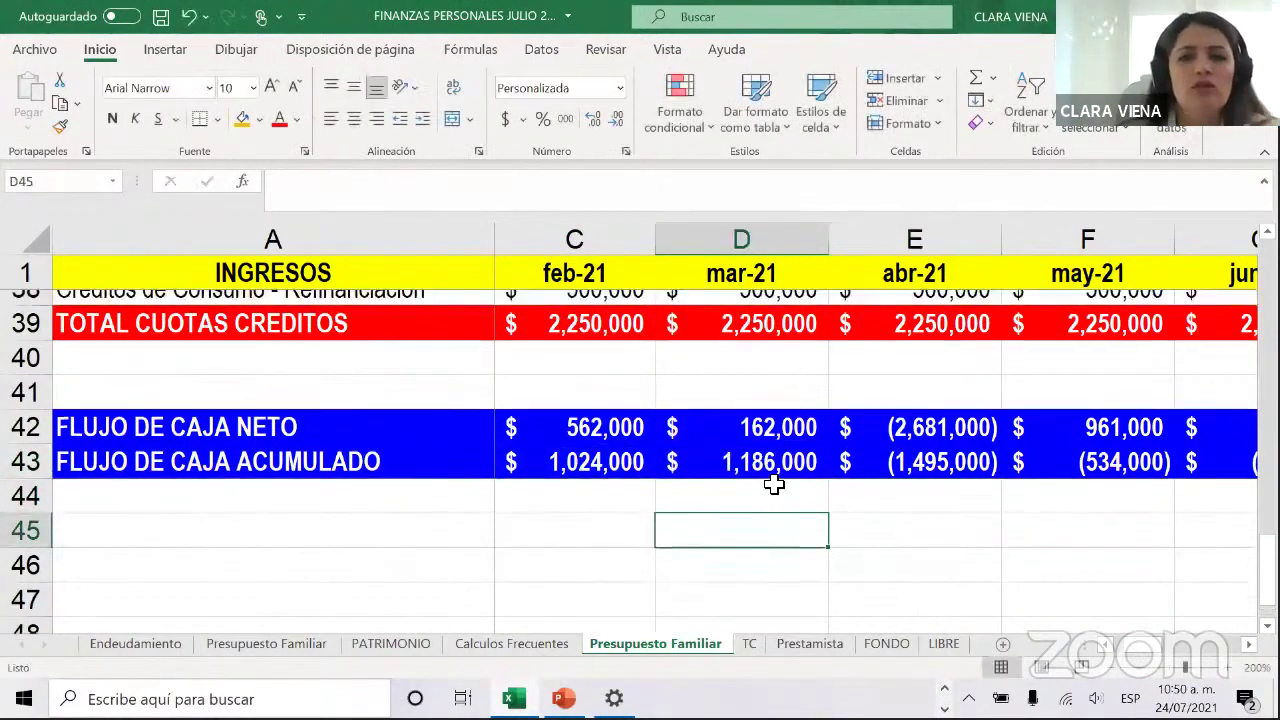
scroll(760, 390, up, 2)
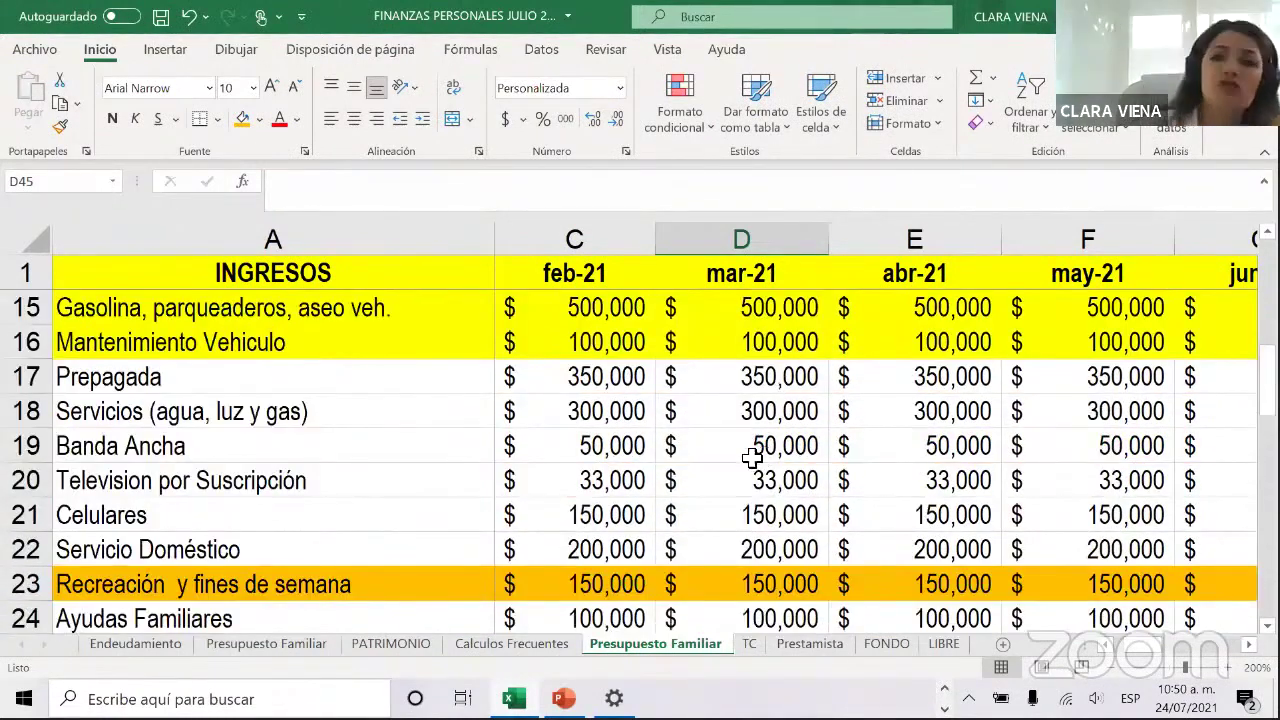
scroll(713, 428, up, 1)
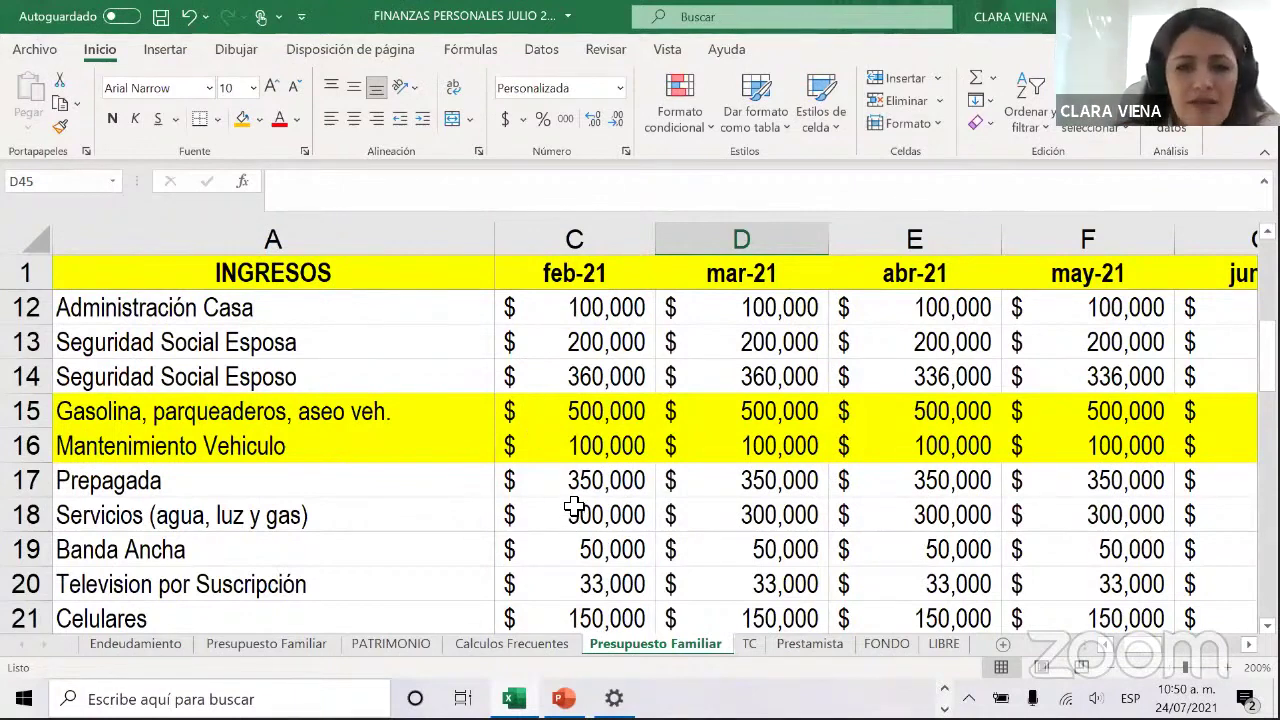
scroll(572, 505, down, 2)
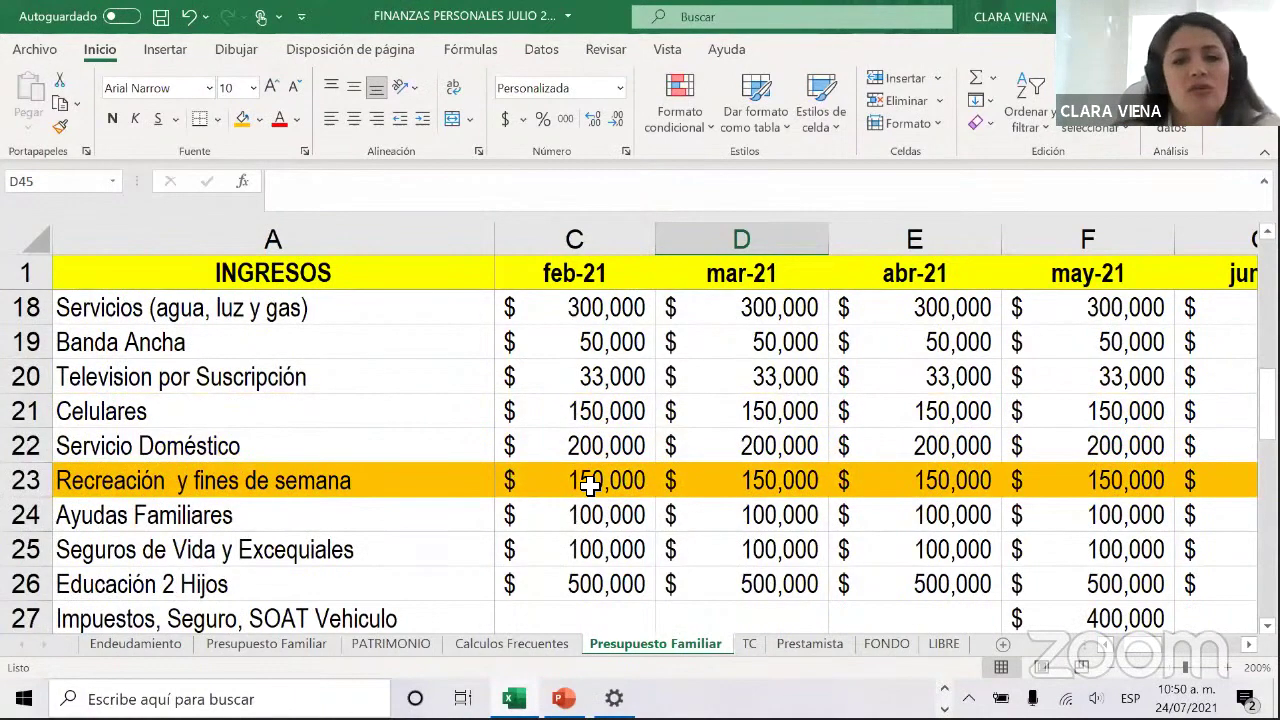
scroll(590, 485, down, 3)
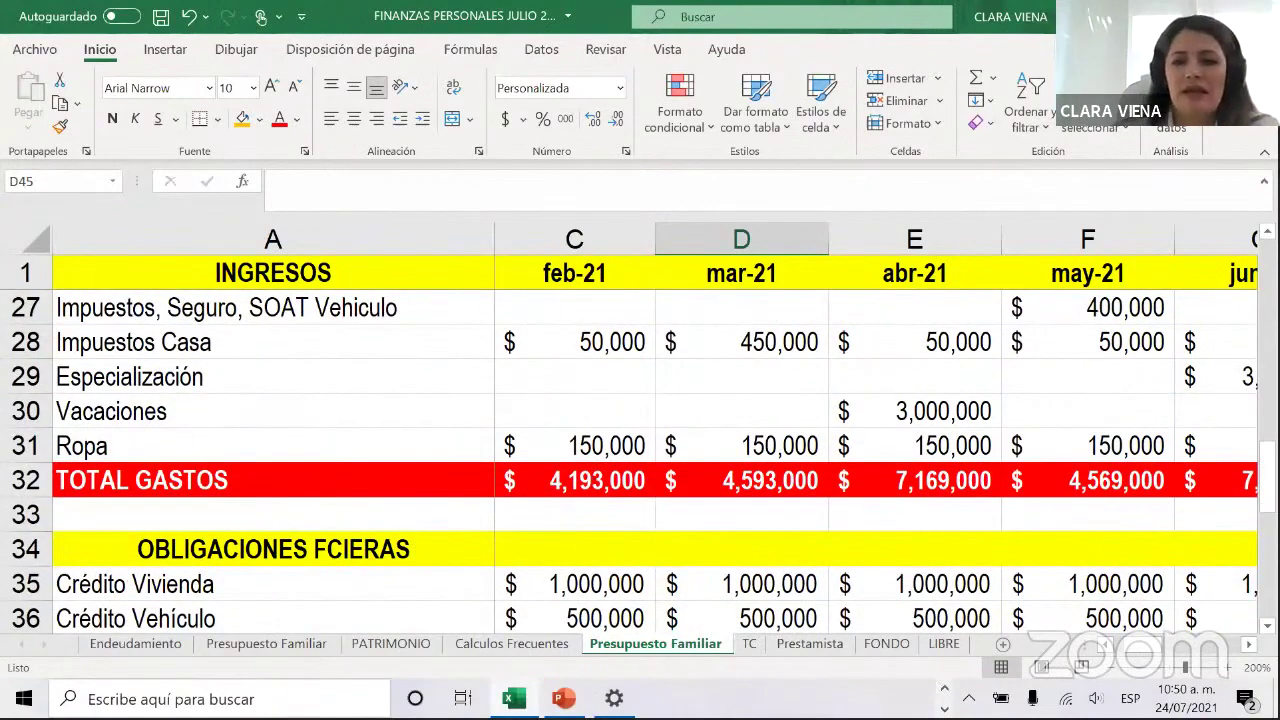
Switch to the PowerPoint presentation and open slide 55, TIPS PARA ADMINISTRAR BIEN SU DINERO
key(alt+Tab)
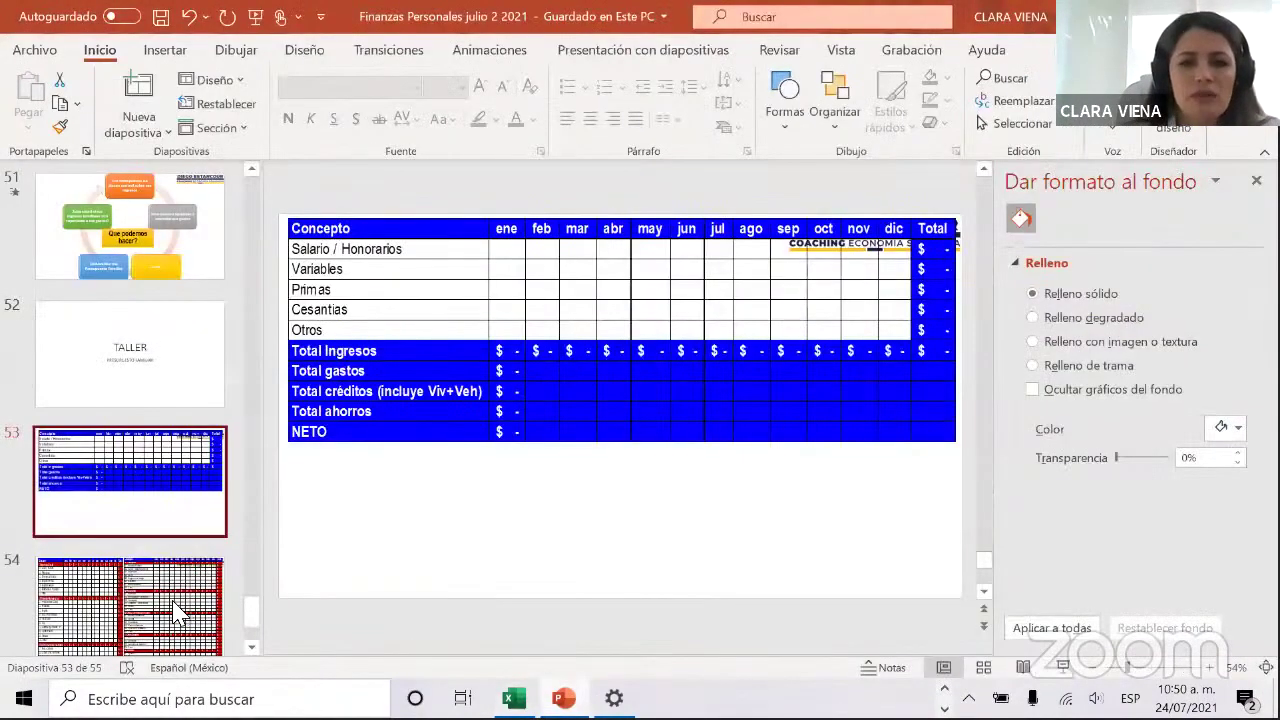
scroll(177, 608, down, 2)
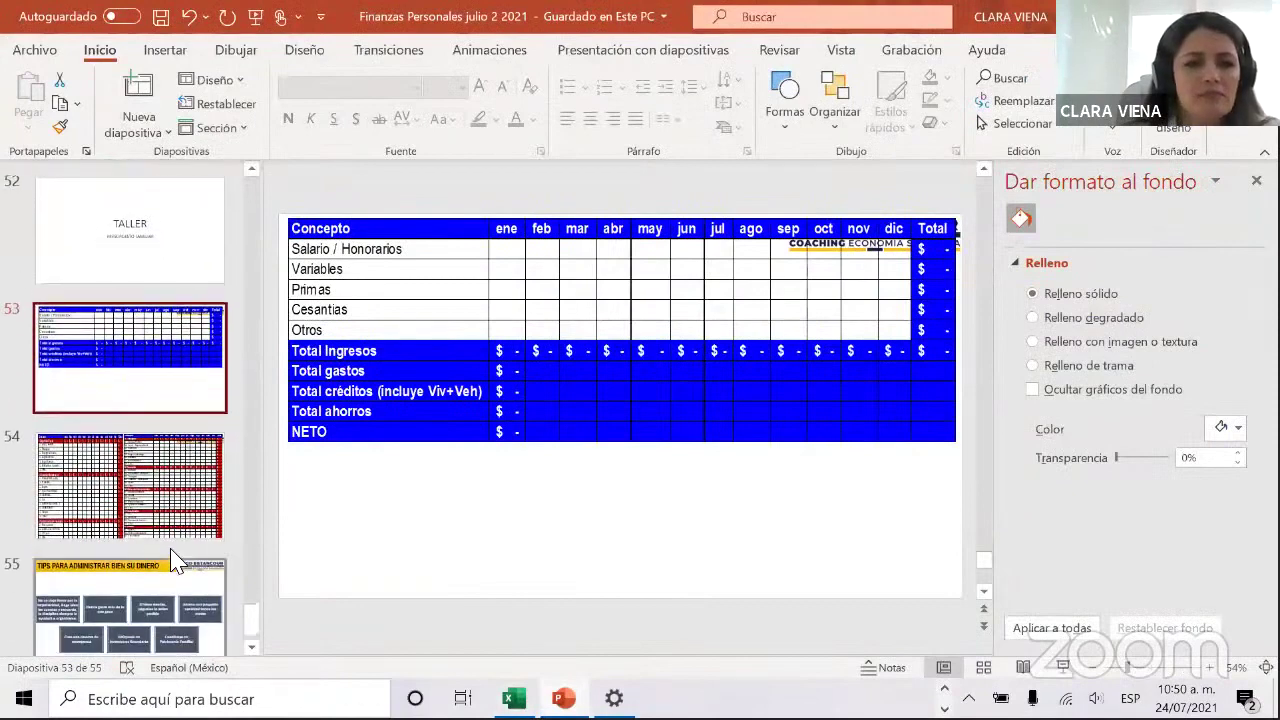
scroll(171, 563, up, 1)
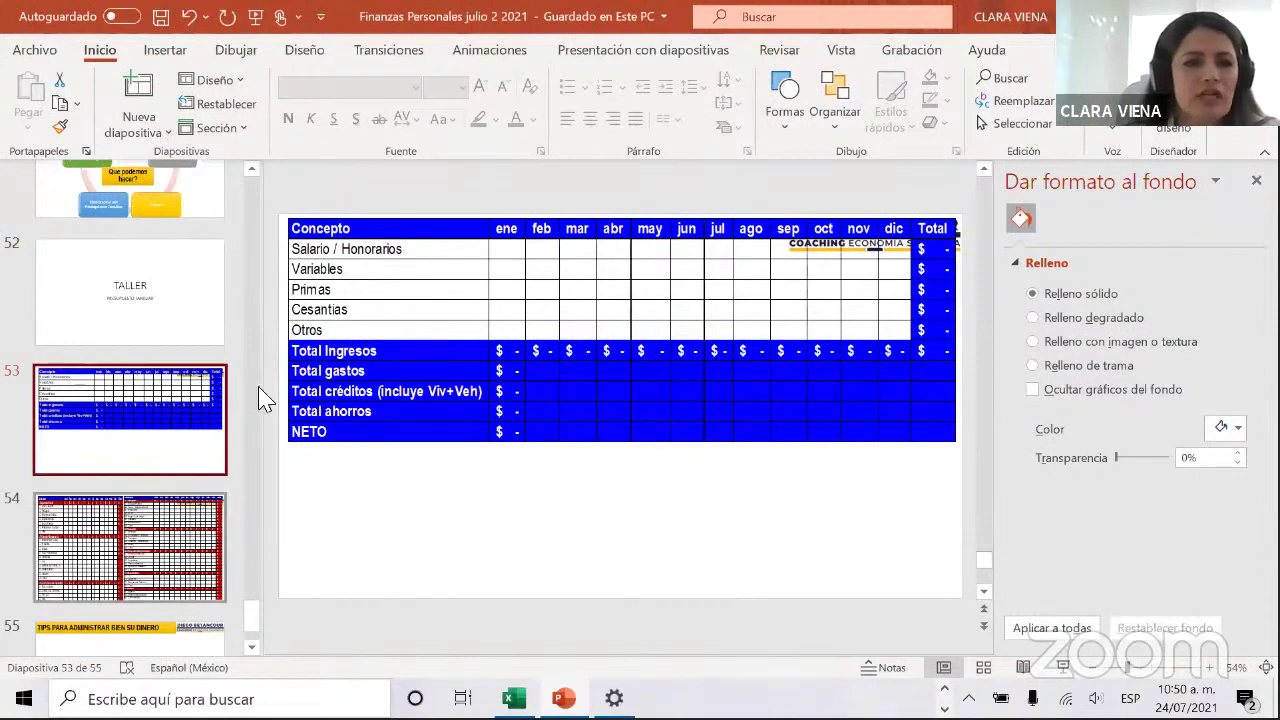
scroll(170, 620, down, 1)
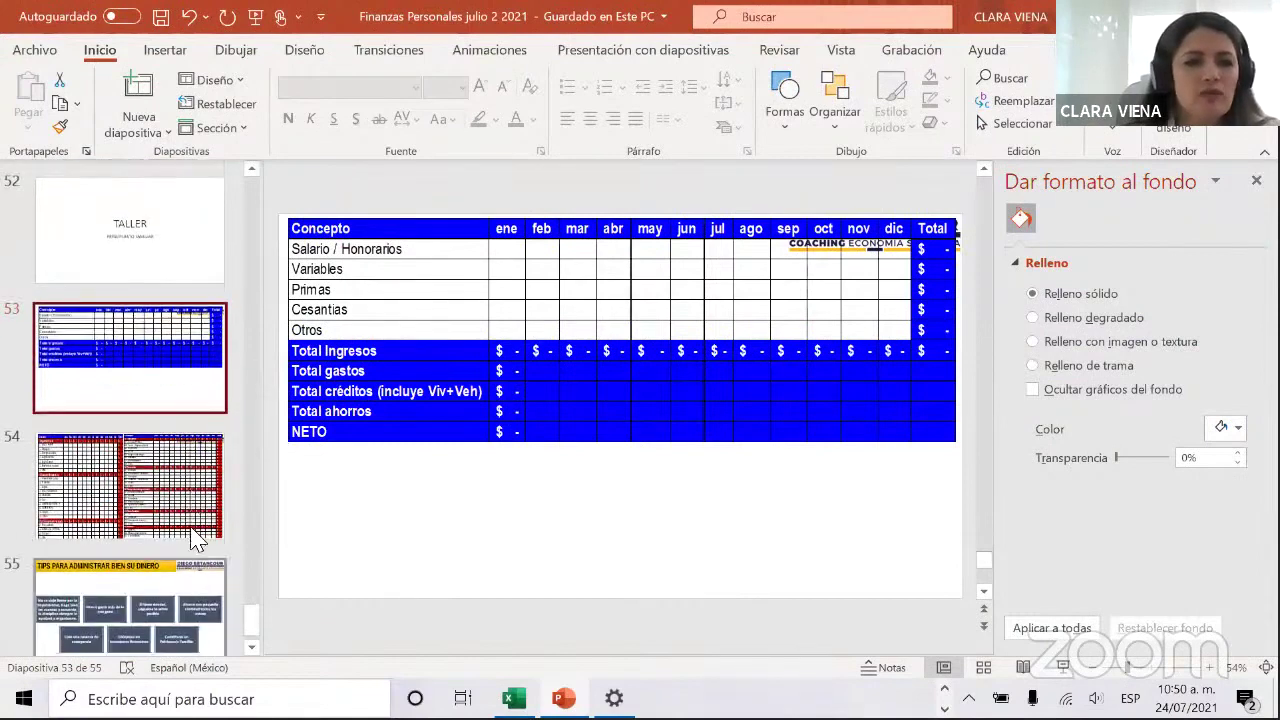
click(165, 590)
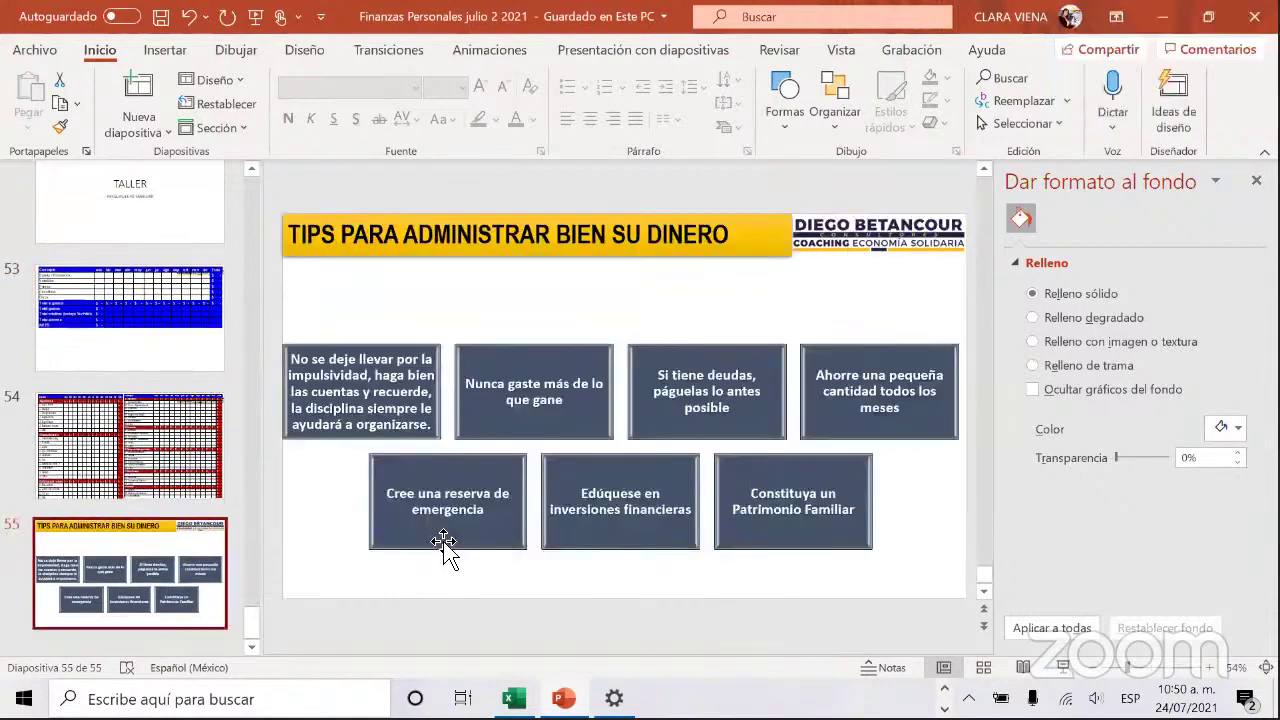